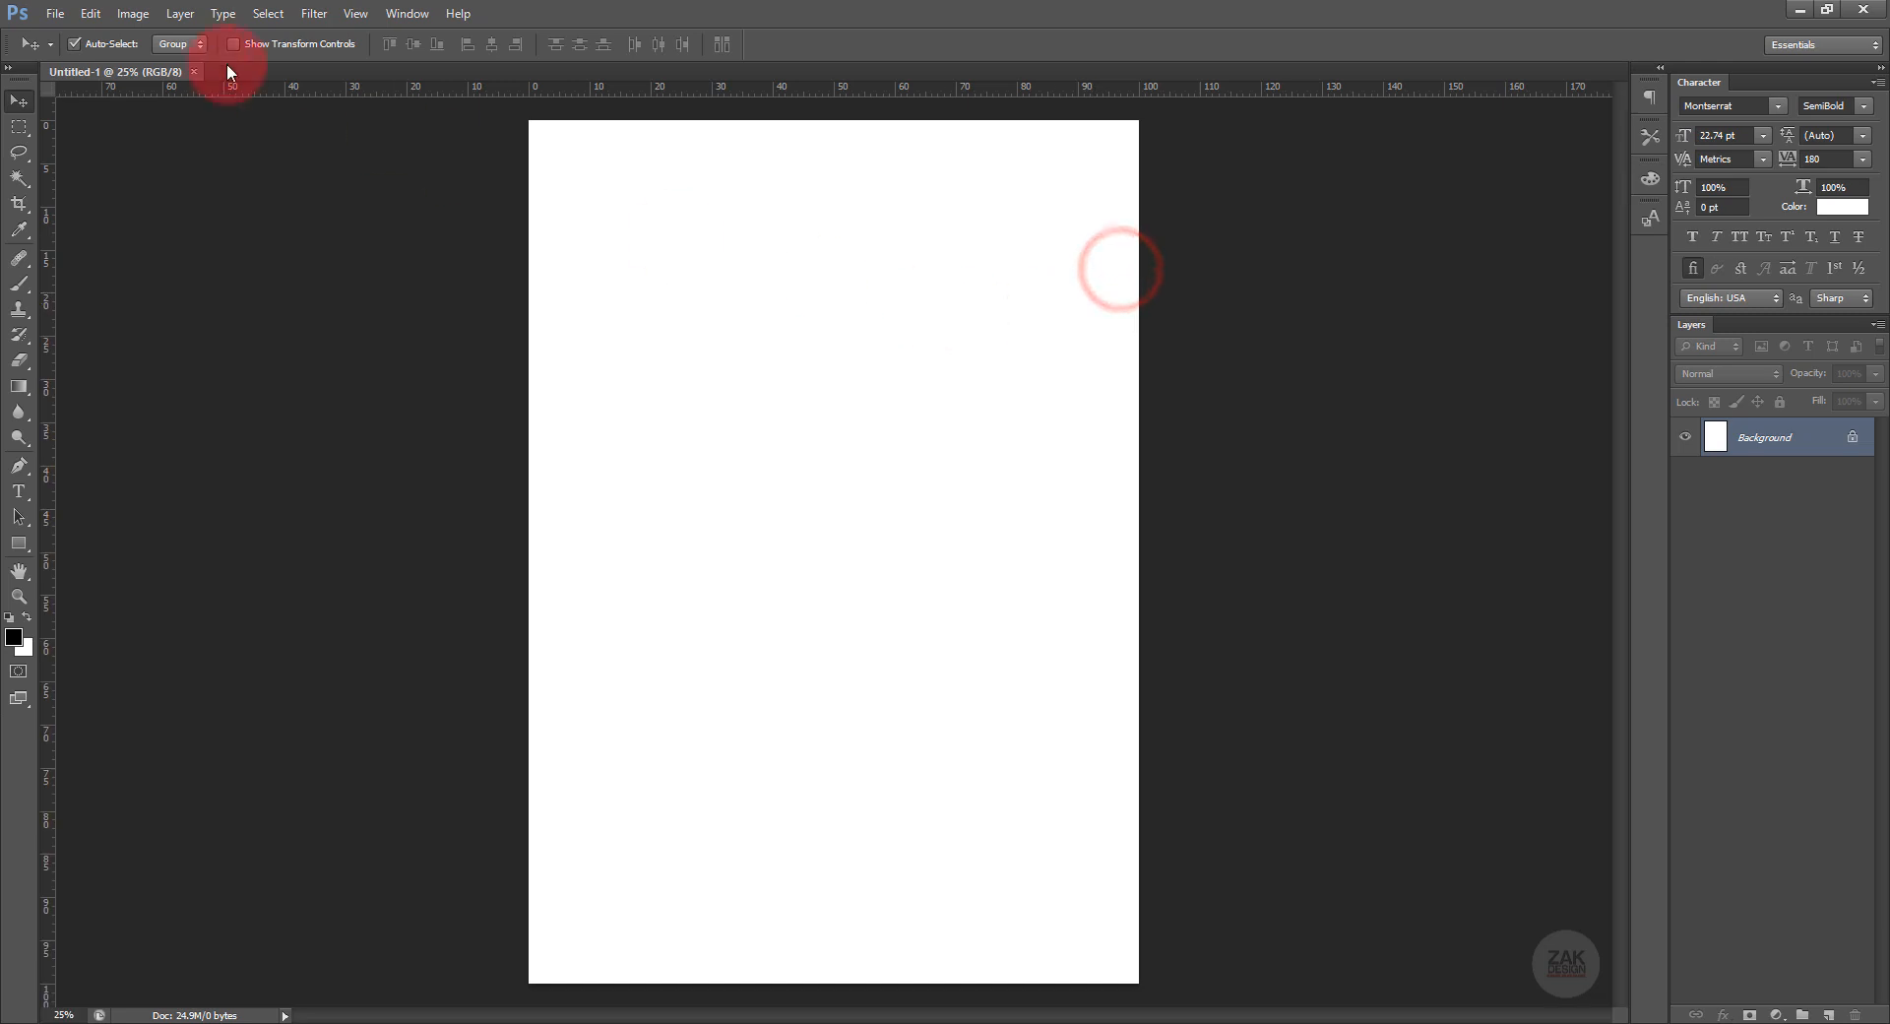
# Place the concert crowd photo into the document and scale it proportionally from its centre to about 42.6% so it covers the canvas.
pyautogui.click(59, 15)
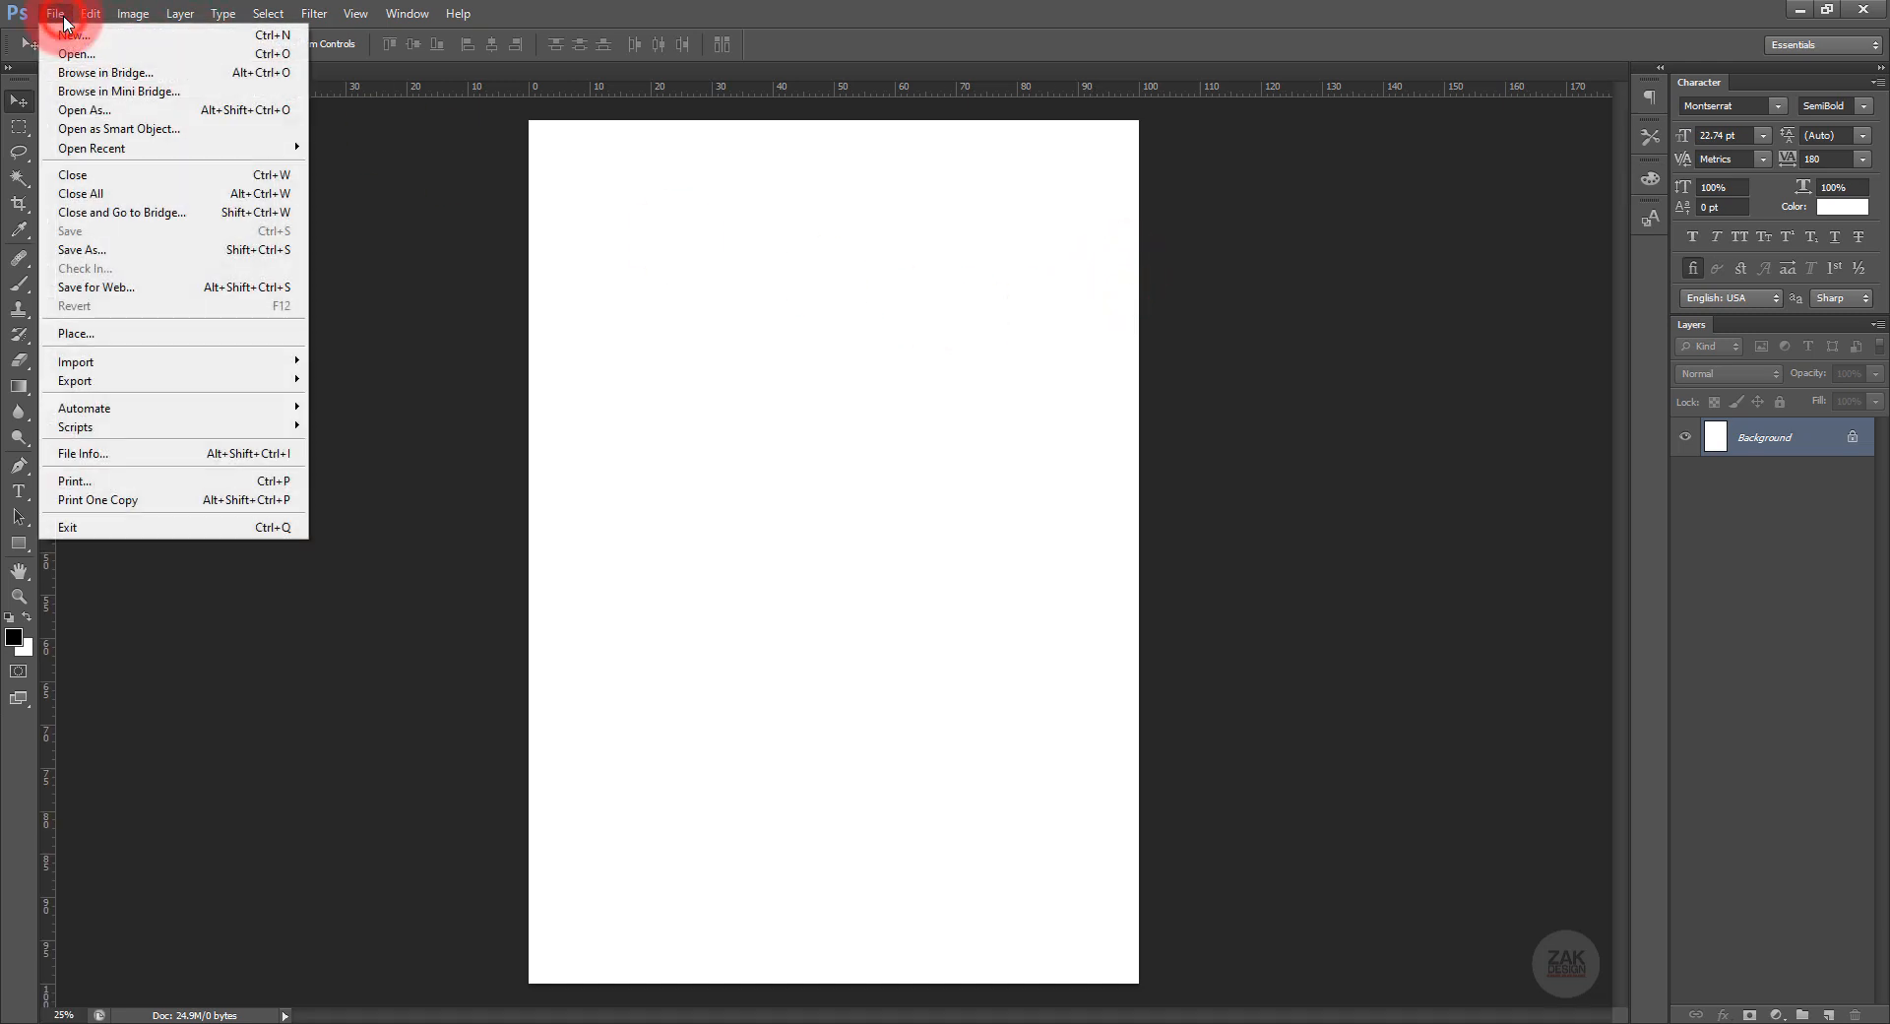
pyautogui.click(88, 339)
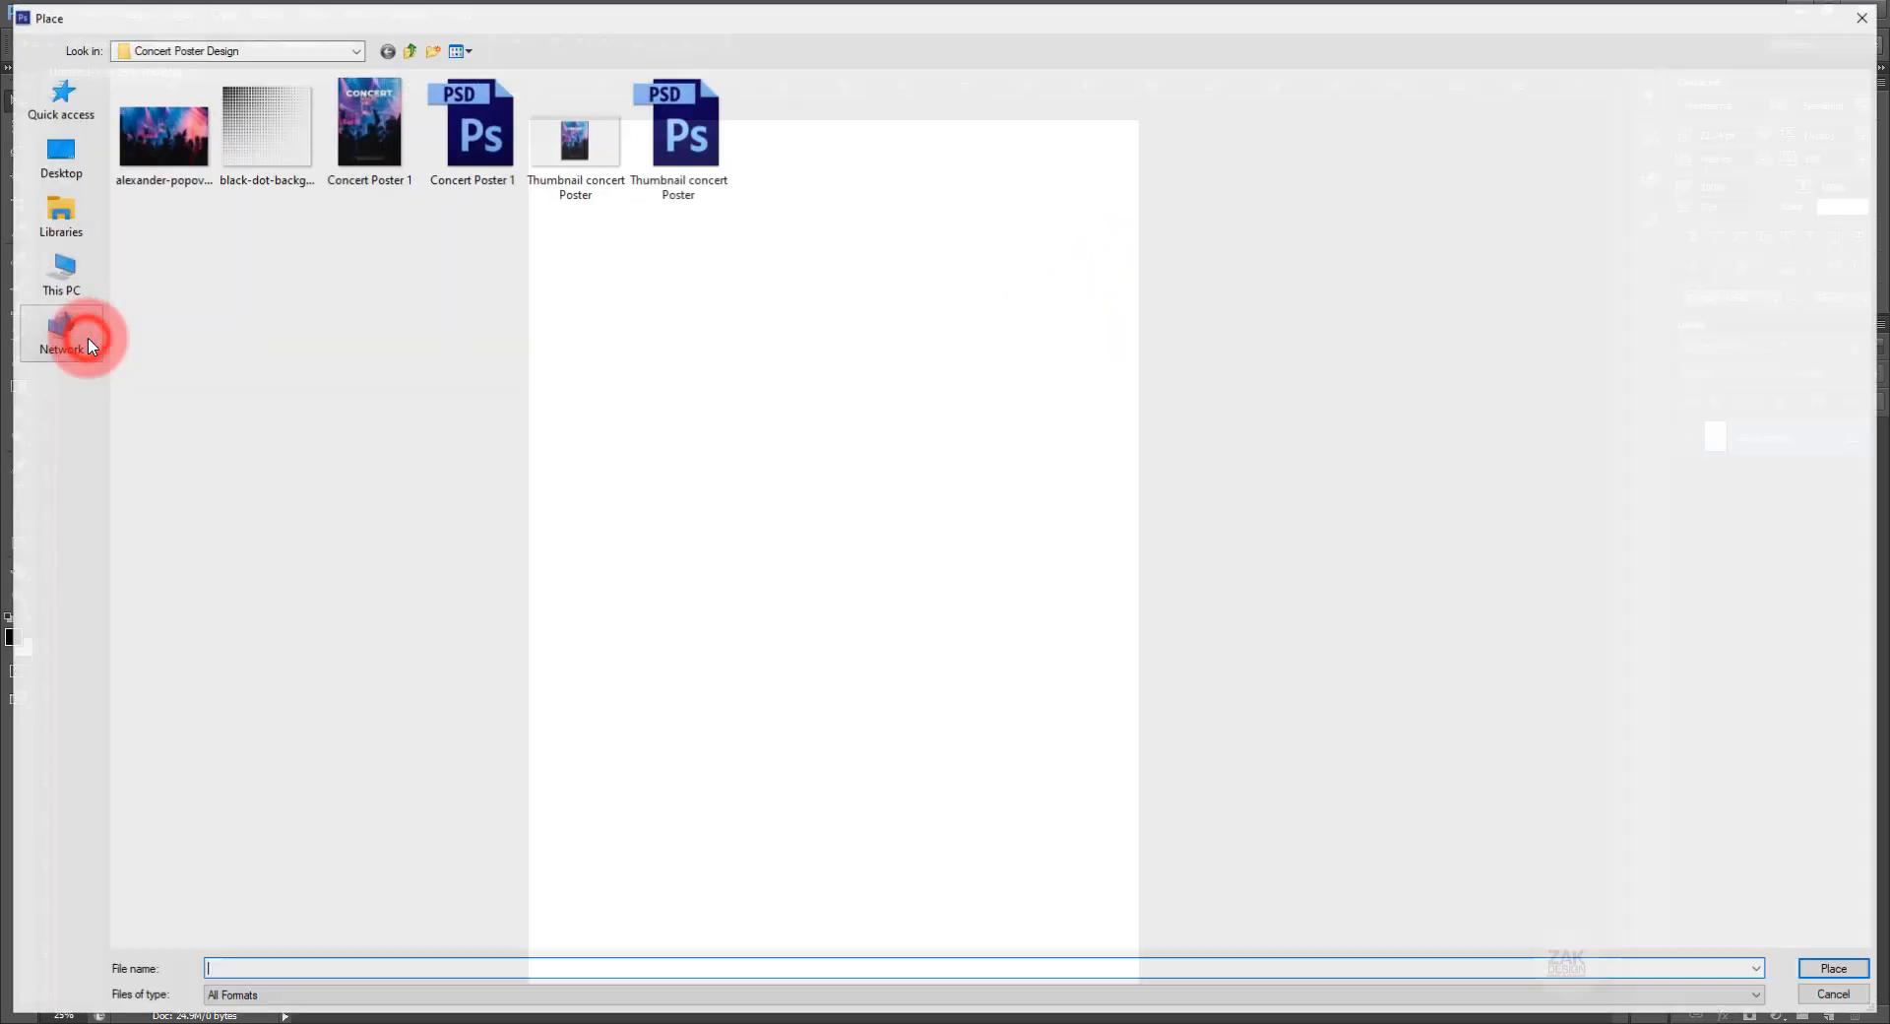
pyautogui.click(136, 163)
pyautogui.click(1835, 971)
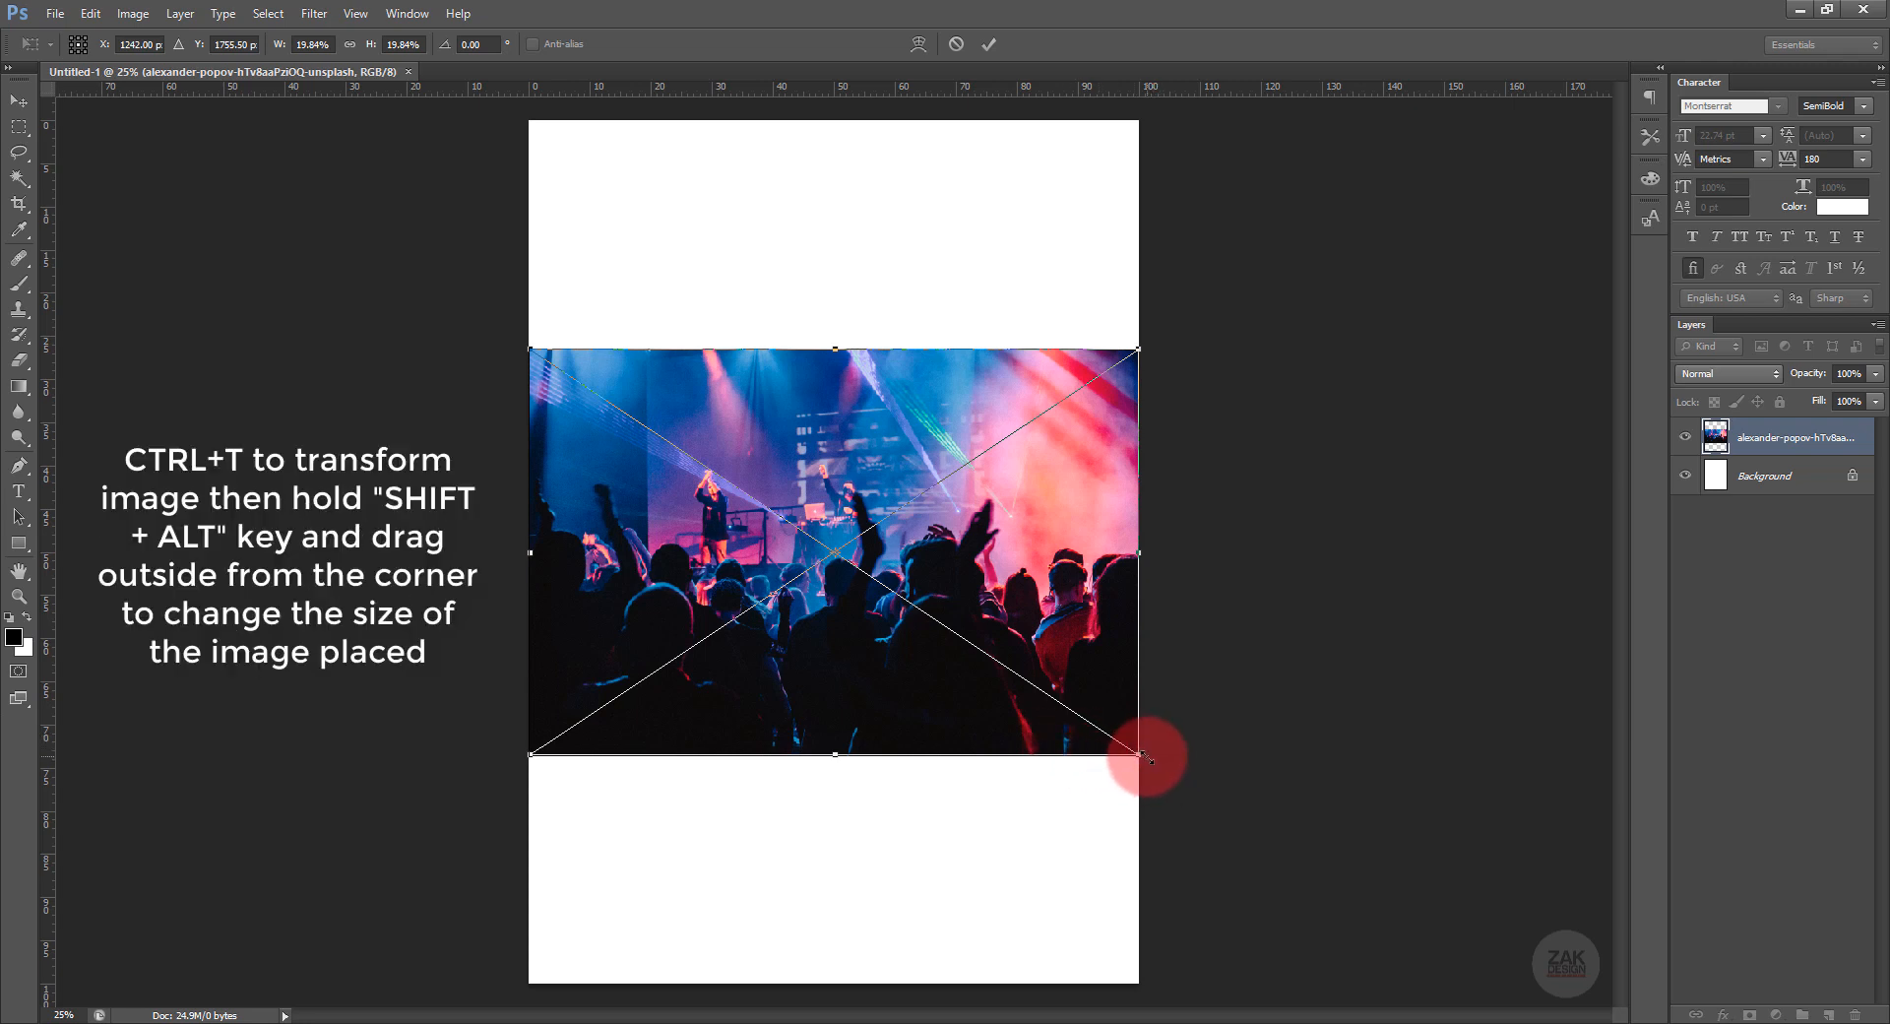
pyautogui.moveTo(1146, 756); pyautogui.dragTo(1512, 969)
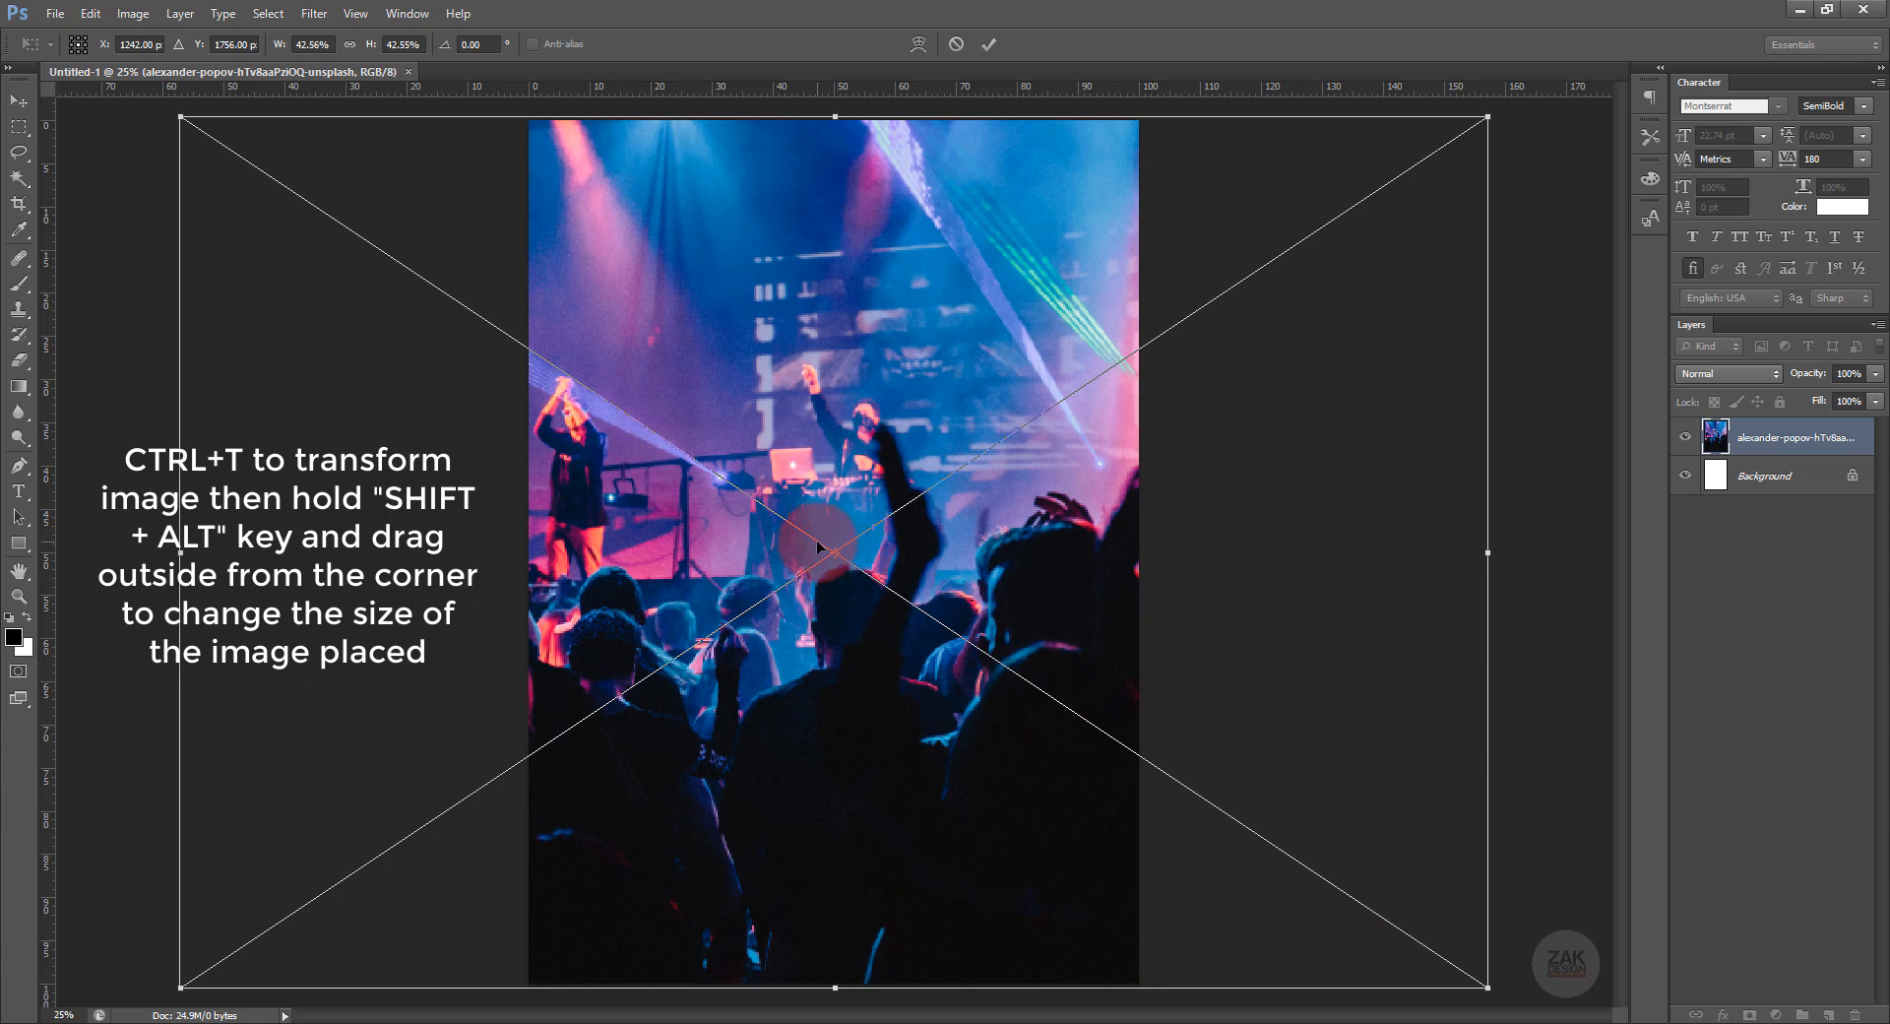
pyautogui.press('Return')
# Set the ruler units to percent and add a vertical and a horizontal guide at 50% through the canvas centre.
pyautogui.rightClick(829, 90)
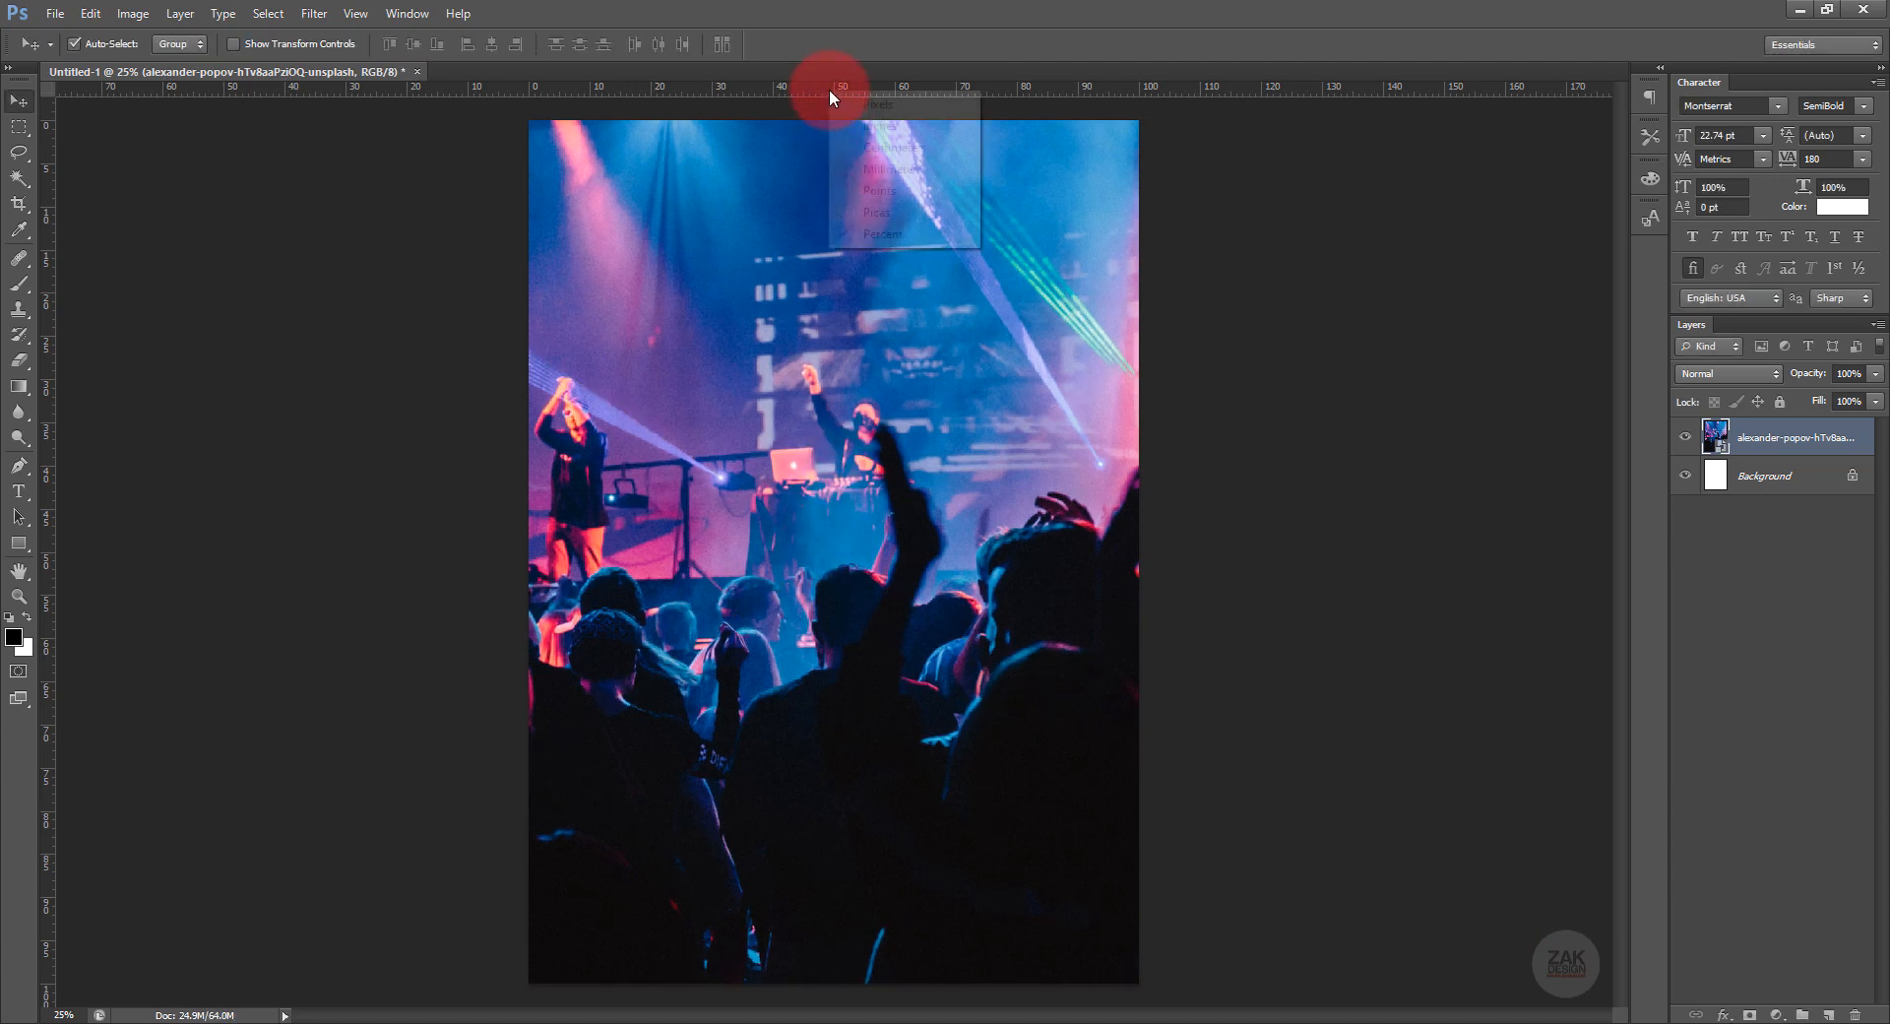
pyautogui.click(886, 235)
pyautogui.moveTo(49, 254); pyautogui.dragTo(834, 254)
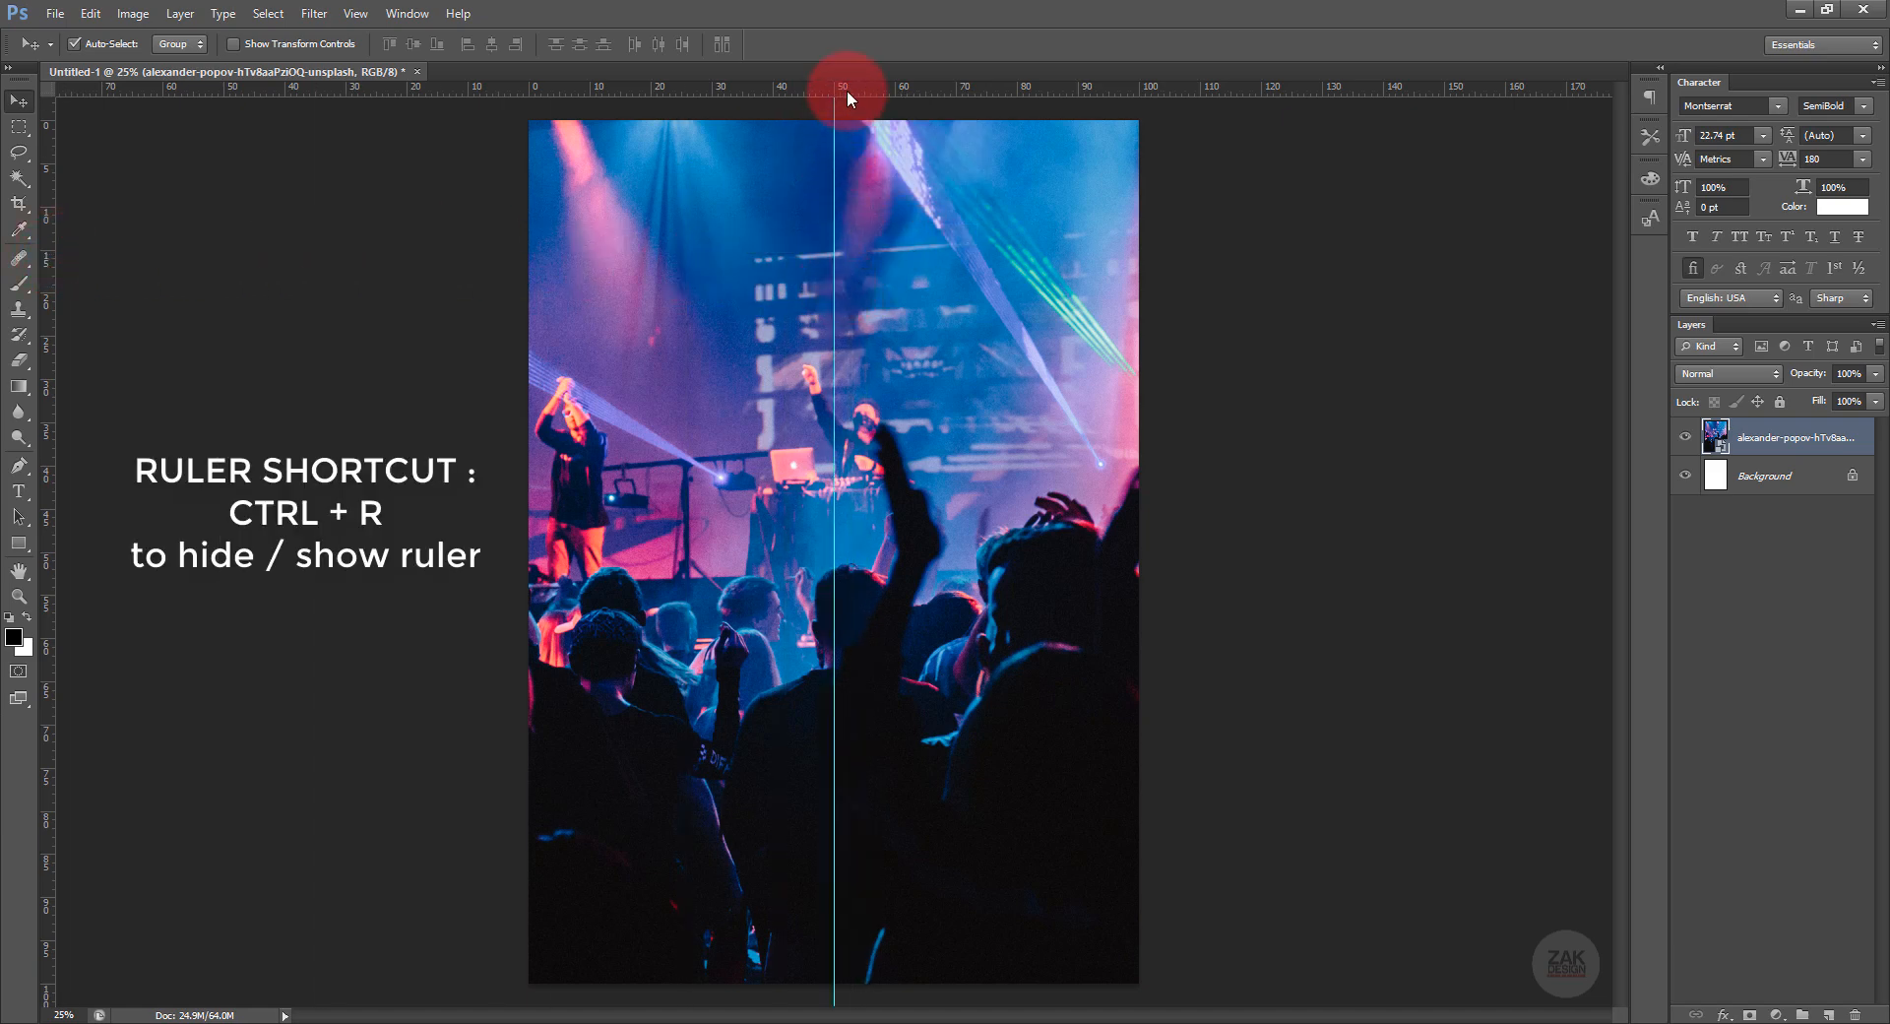
pyautogui.moveTo(848, 95); pyautogui.dragTo(831, 554)
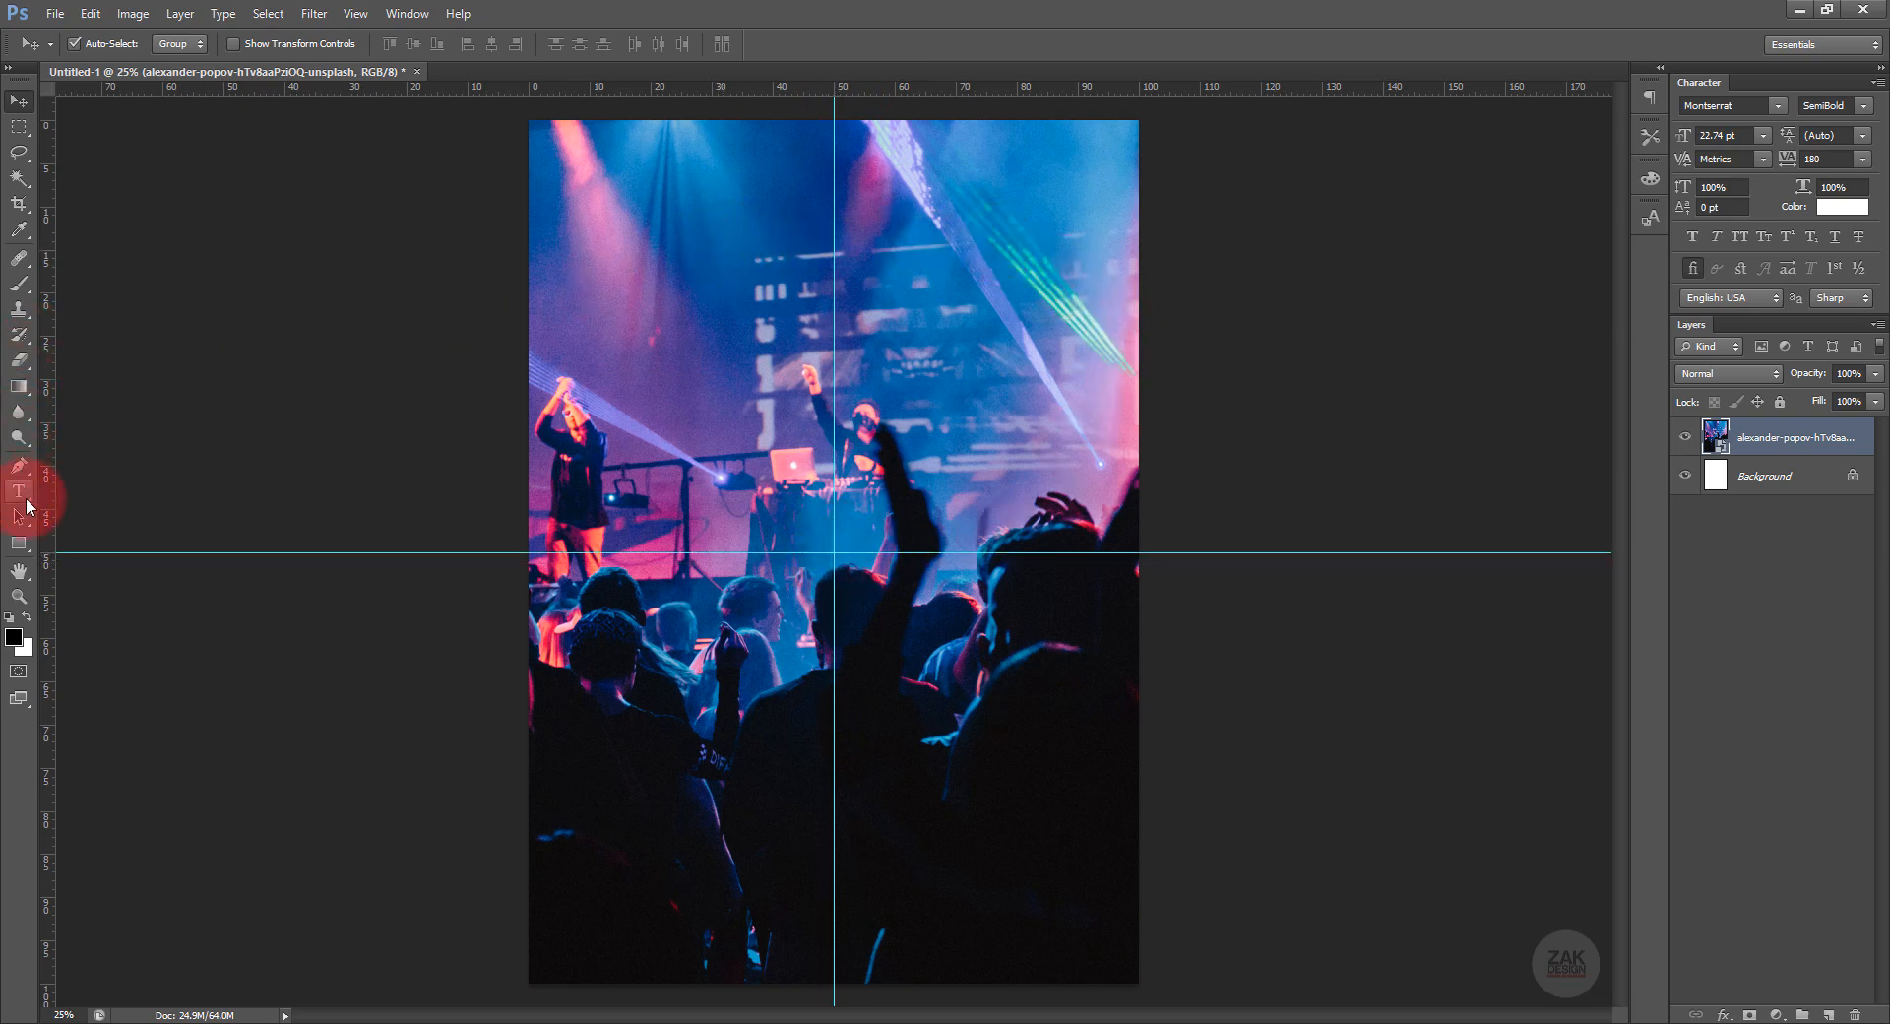
# Add the text CONCERT in the upper part of the poster and set its Montserrat font style to Black.
pyautogui.click(24, 495)
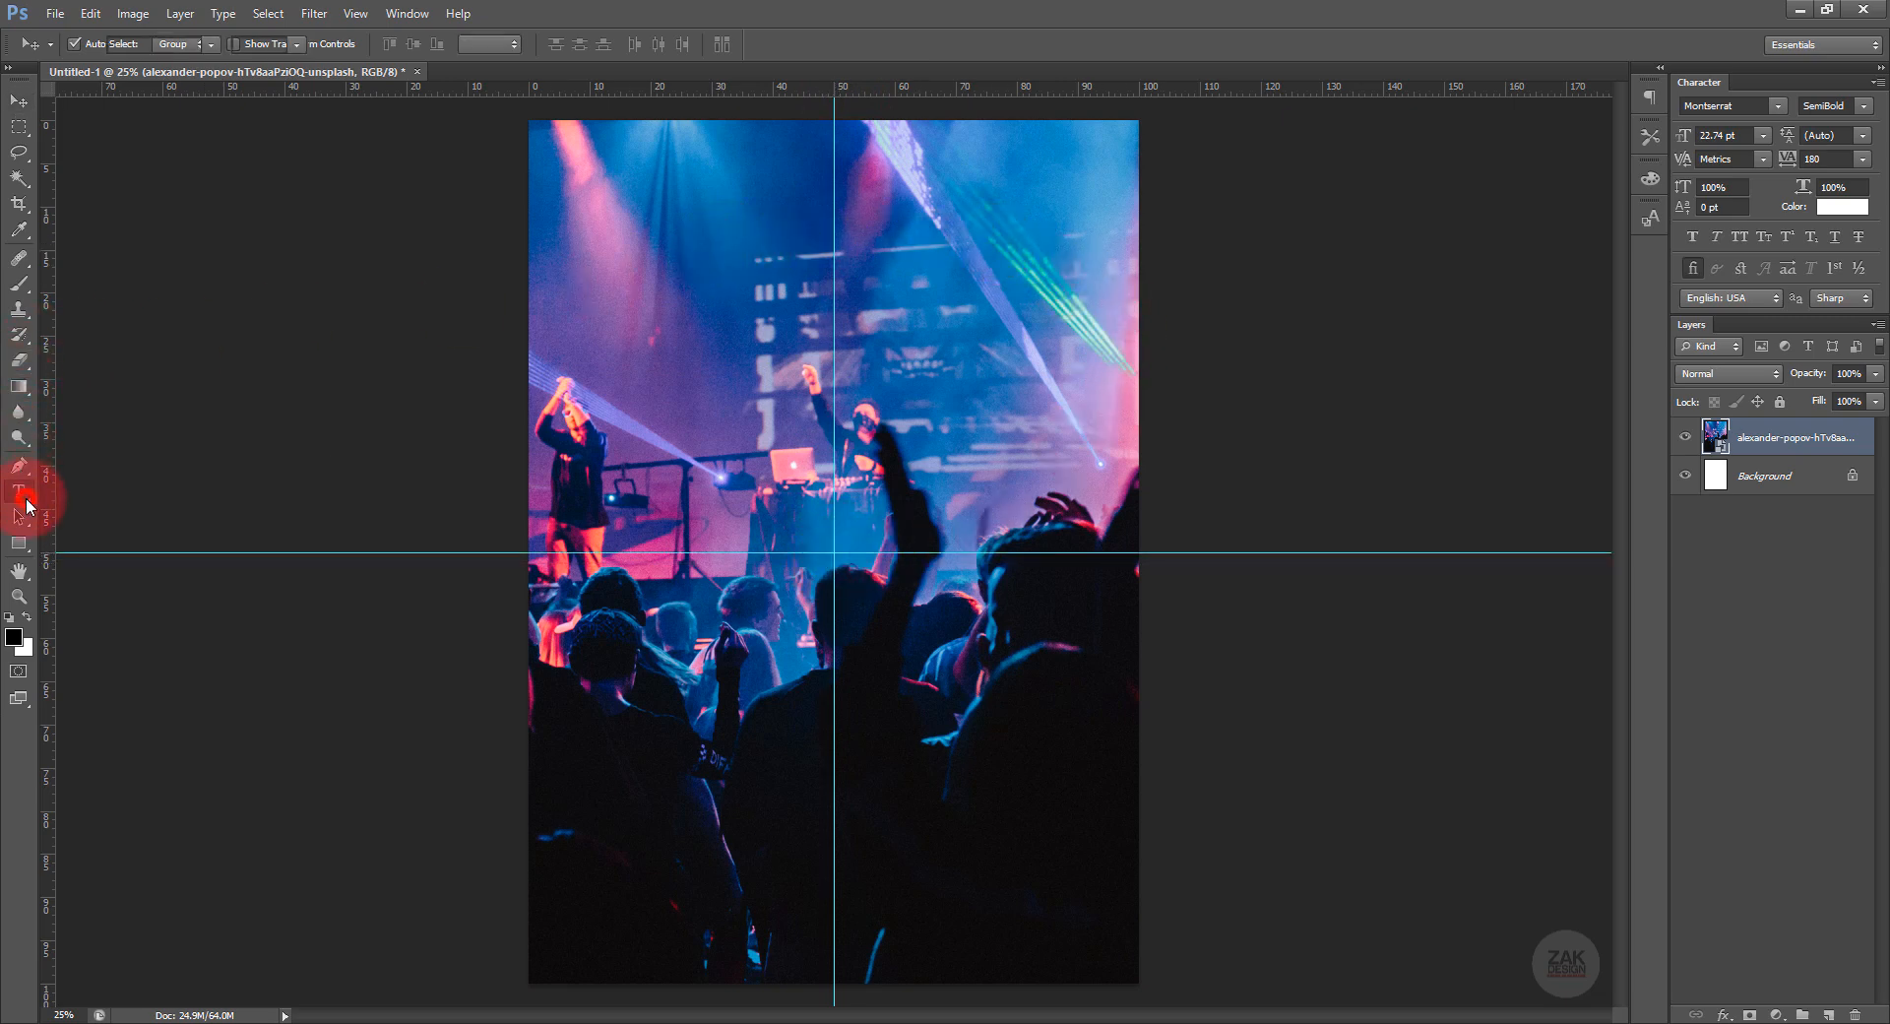
pyautogui.click(681, 274)
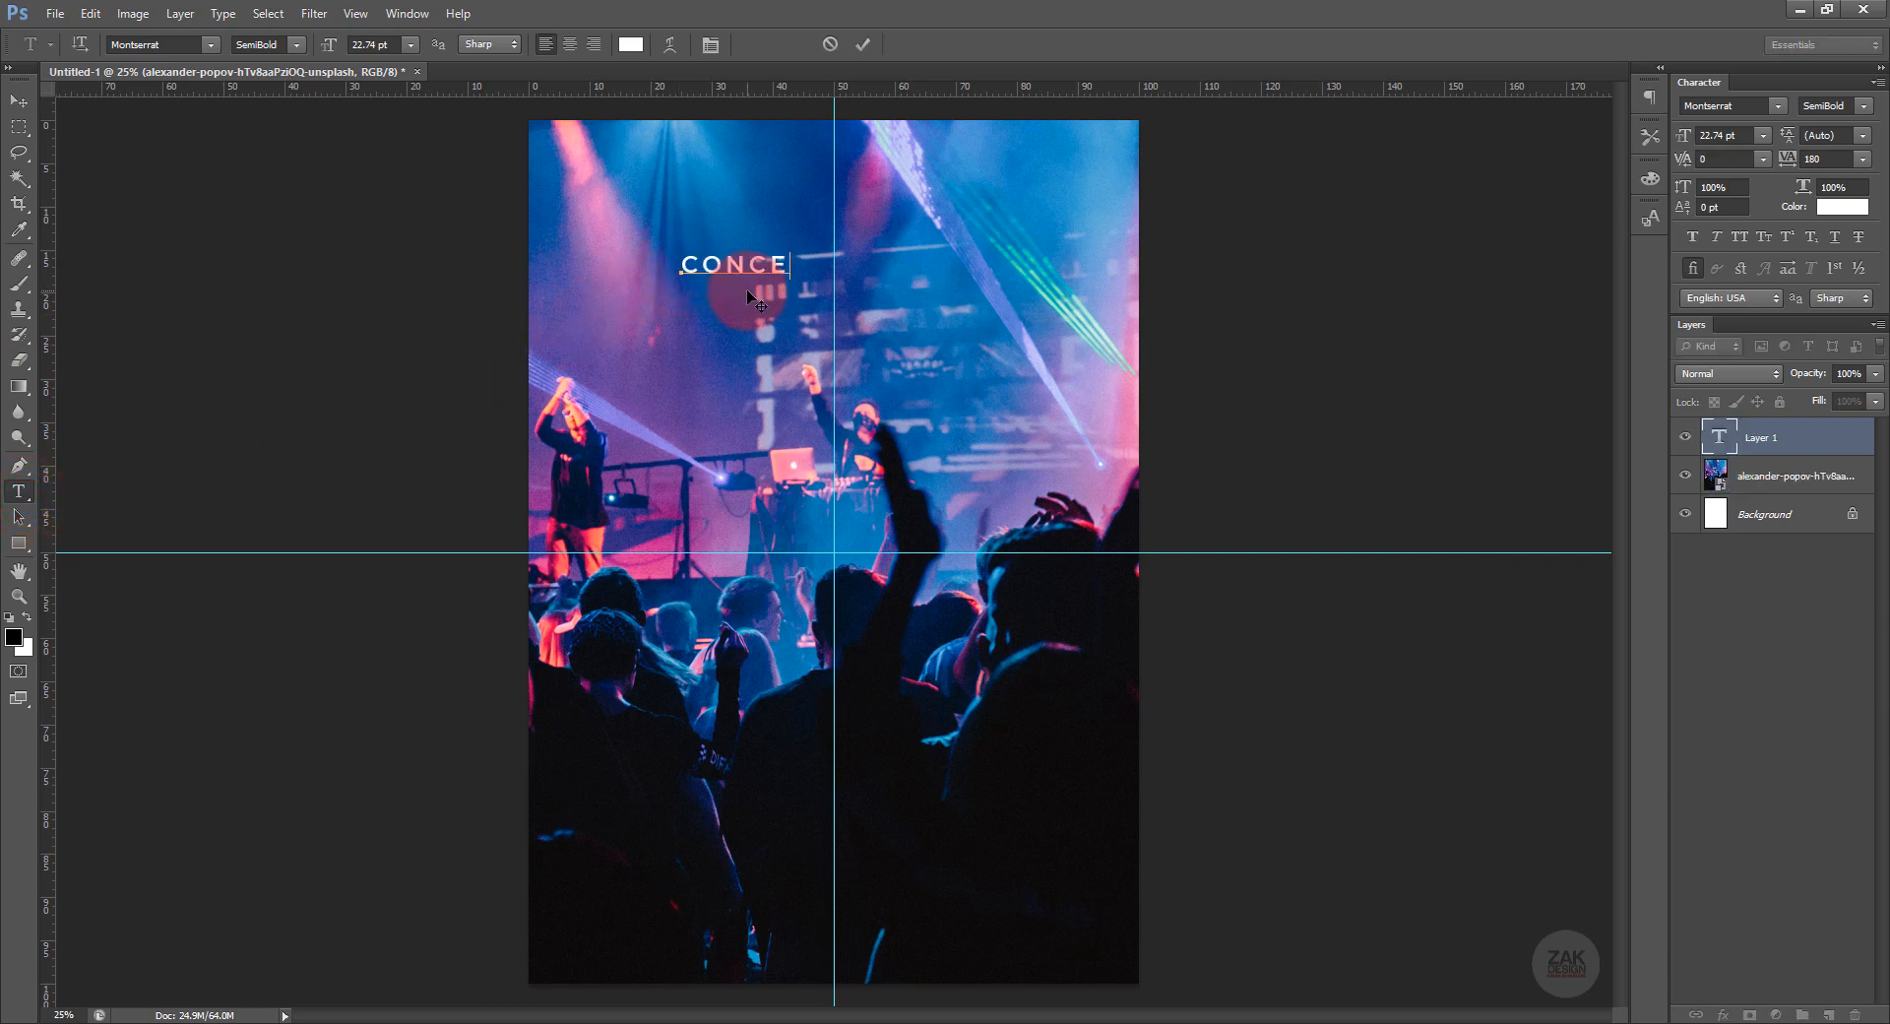
pyautogui.press('ctrl')
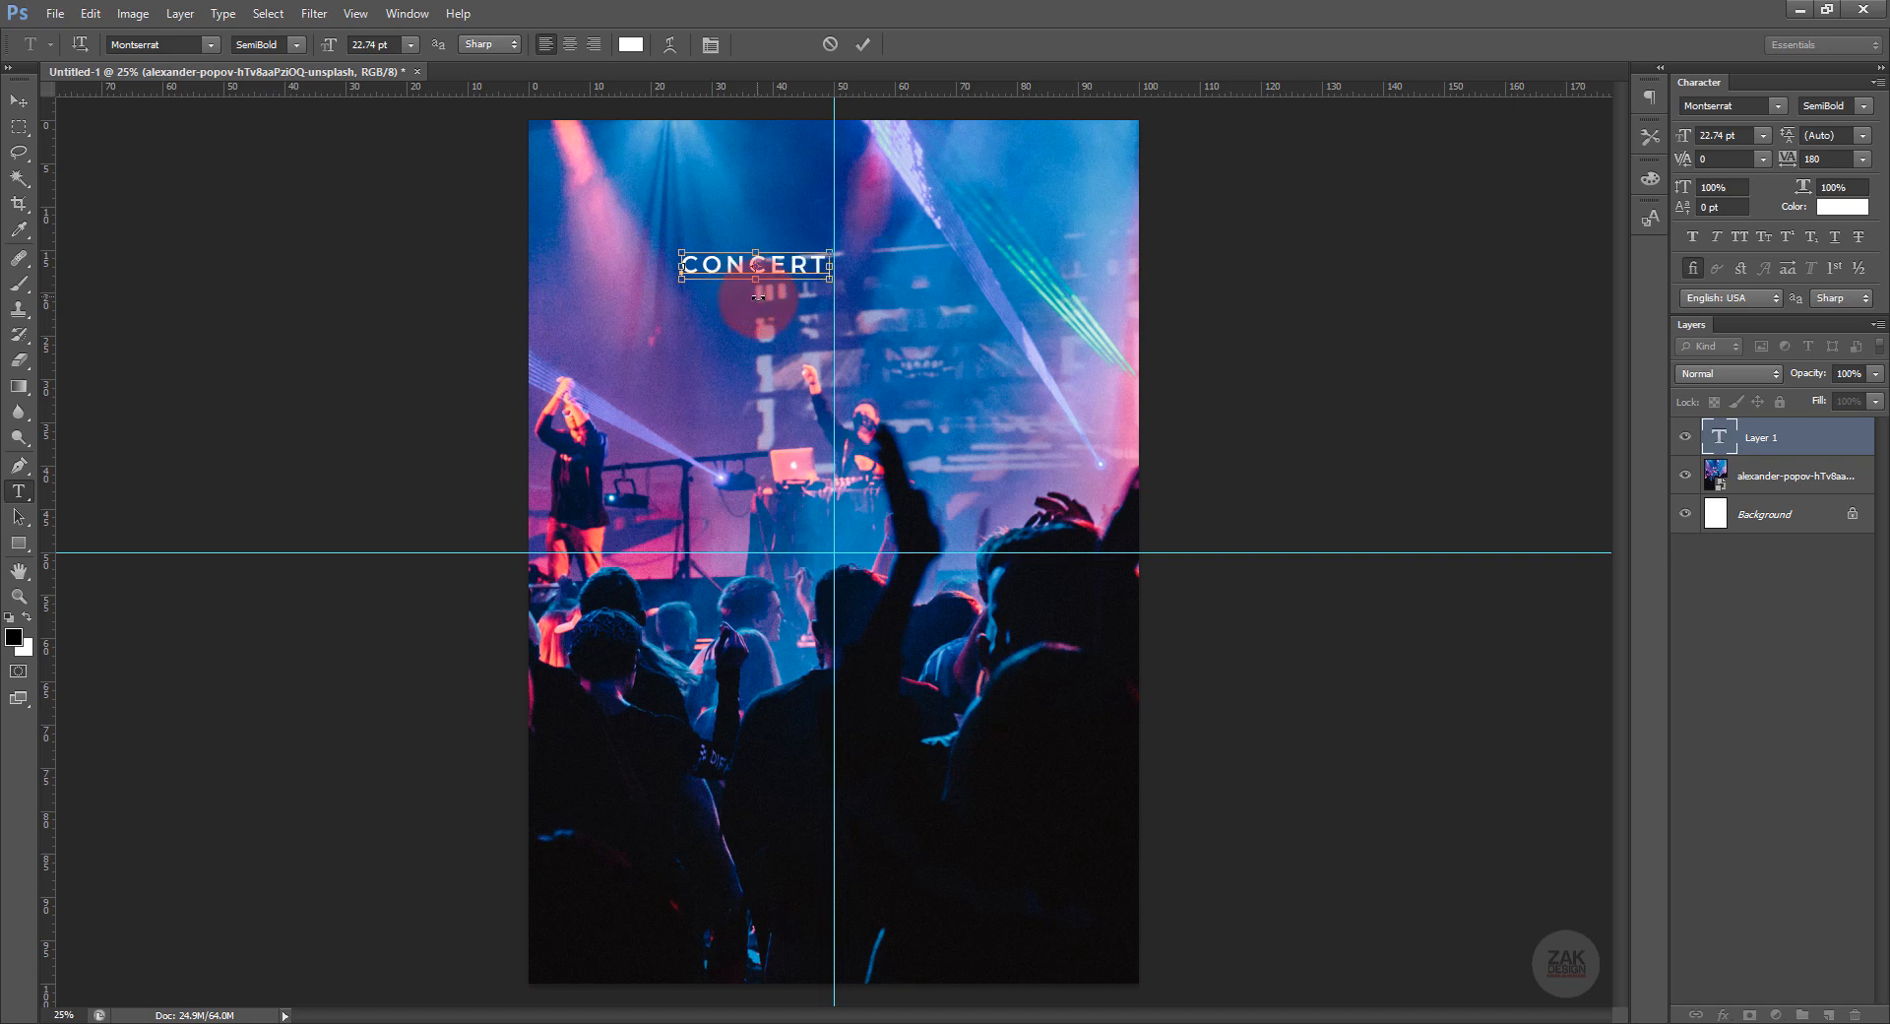
pyautogui.hotkey('ctrl', 'a')
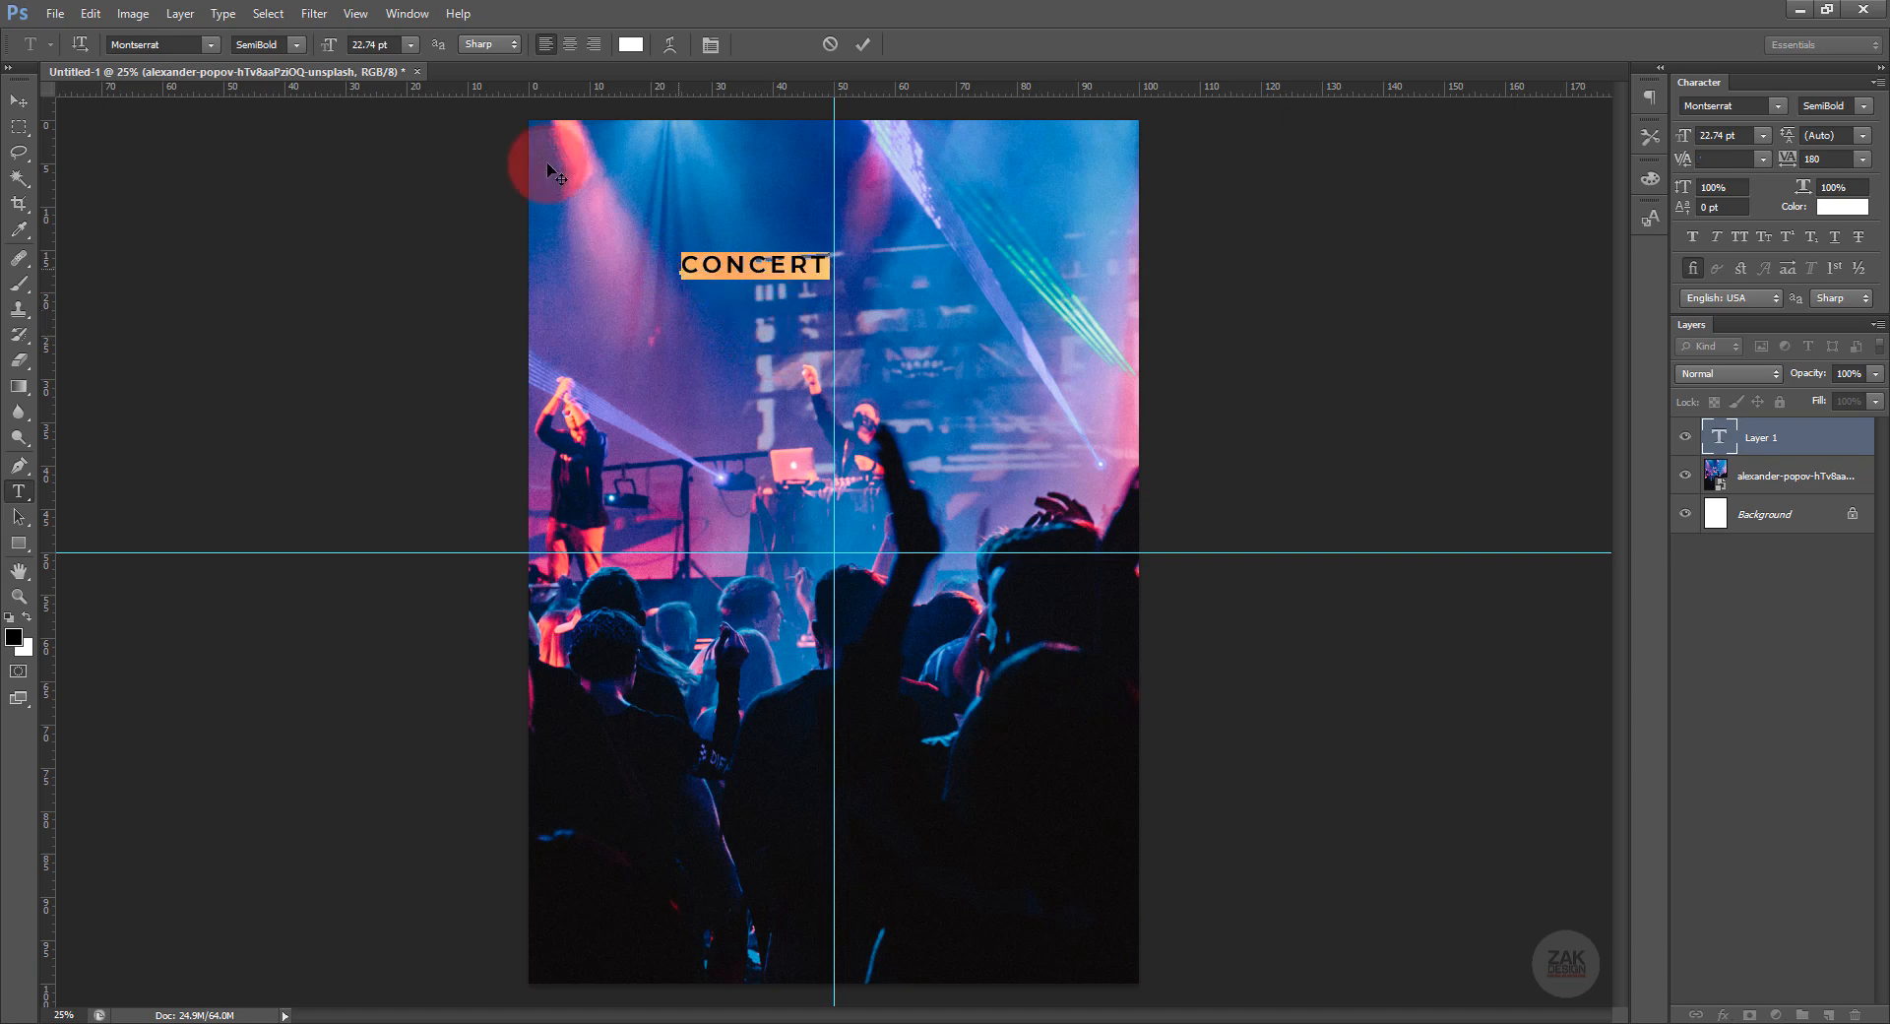
pyautogui.click(294, 45)
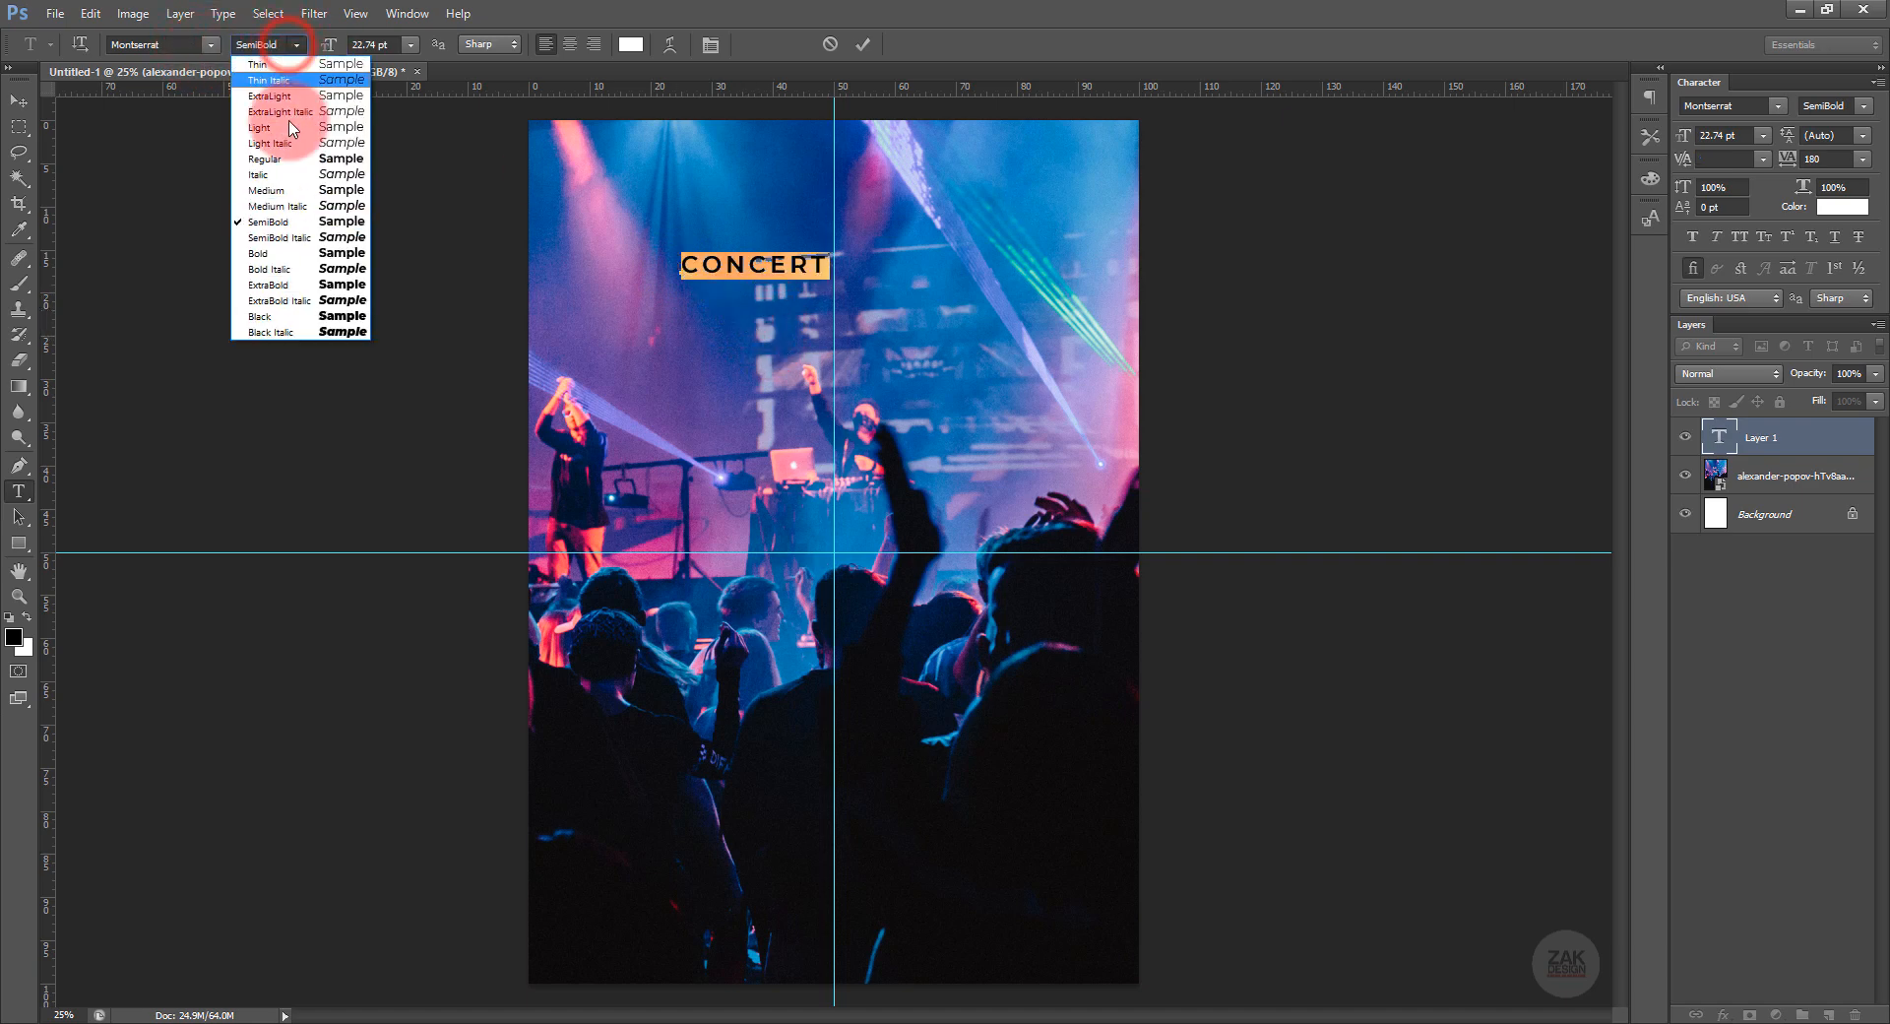
pyautogui.click(292, 316)
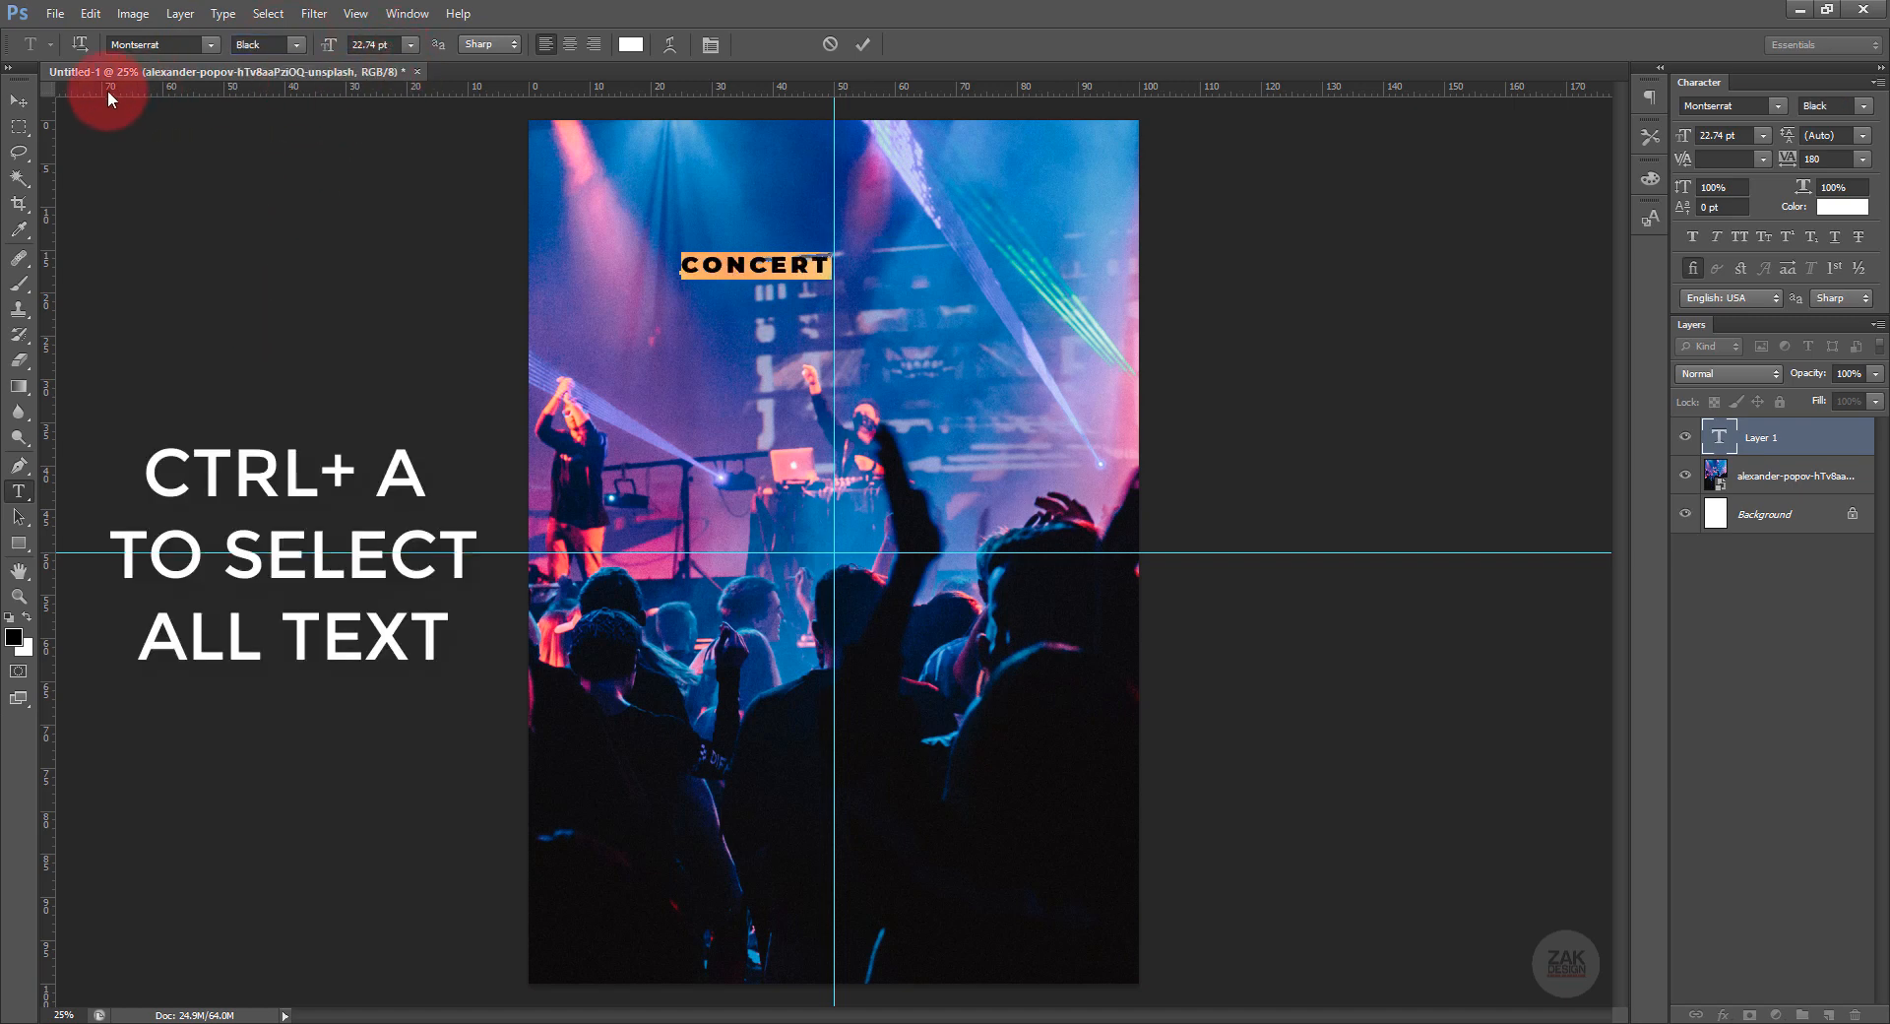
pyautogui.click(19, 100)
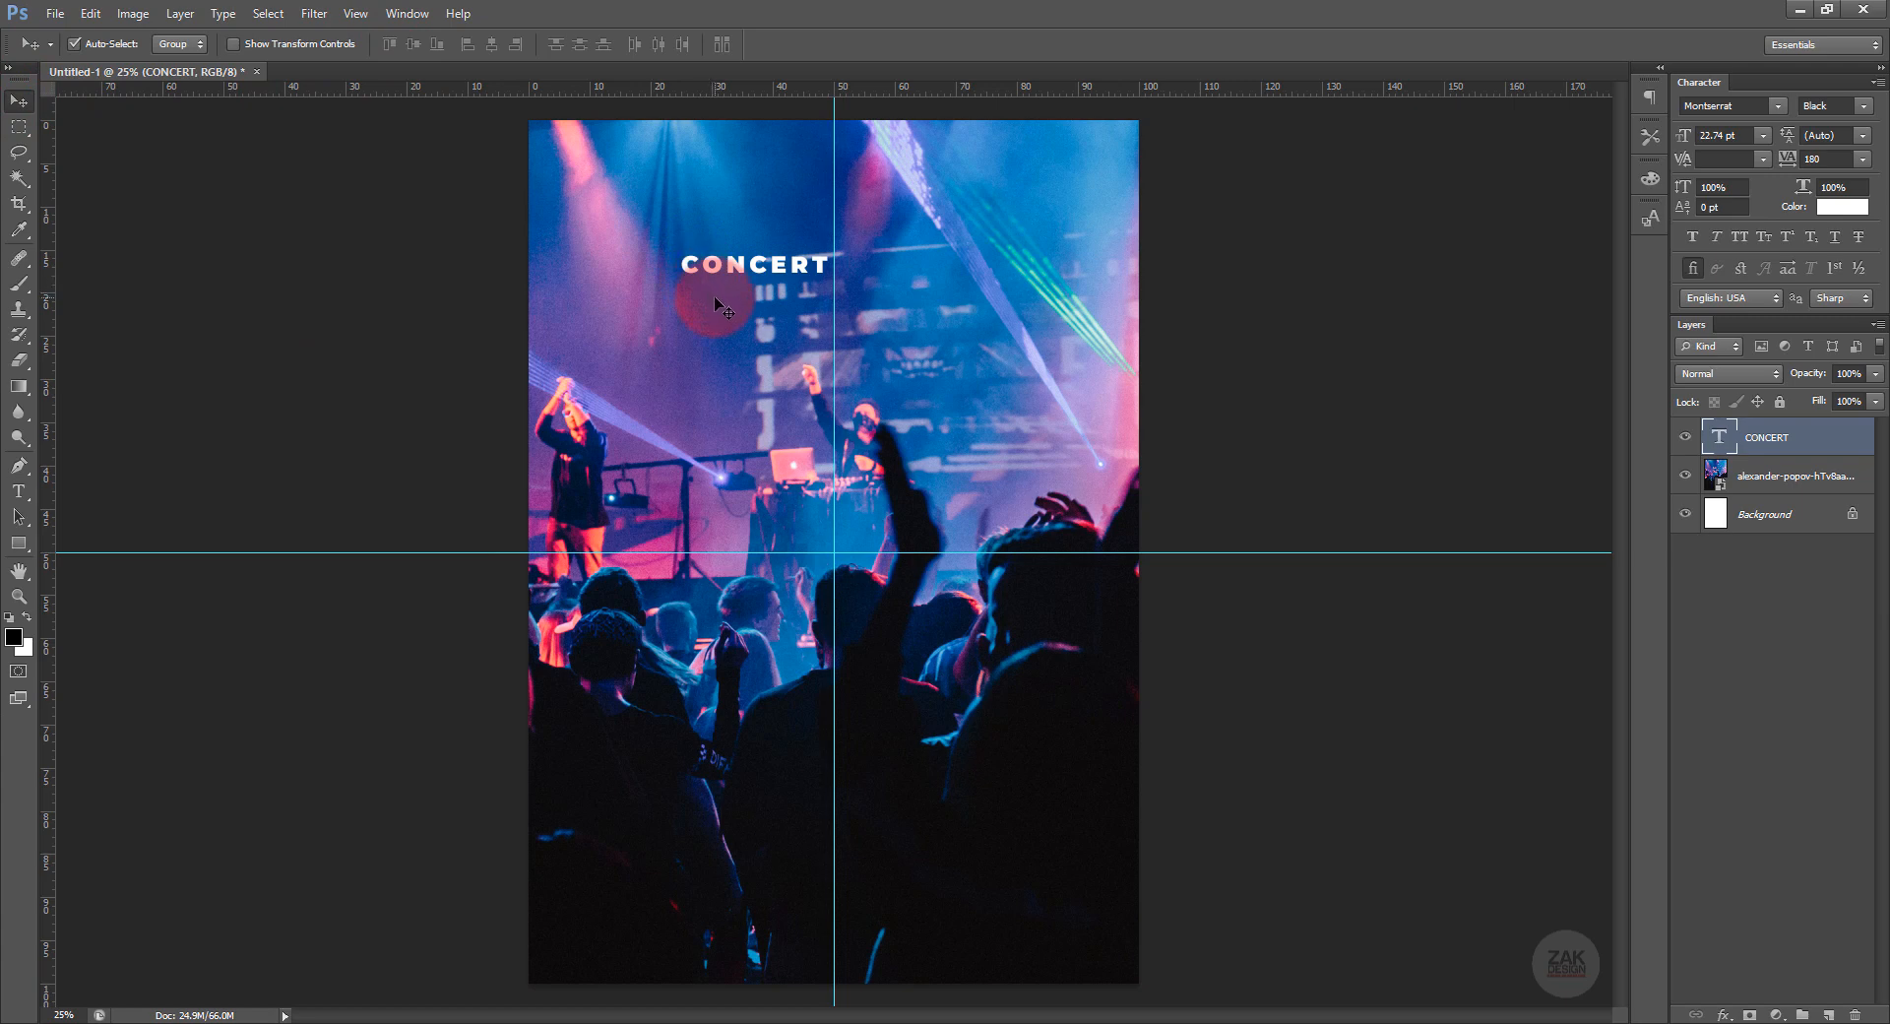
# Set the font size of the CONCERT text to 85 pt.
pyautogui.doubleClick(1714, 435)
pyautogui.click(396, 44)
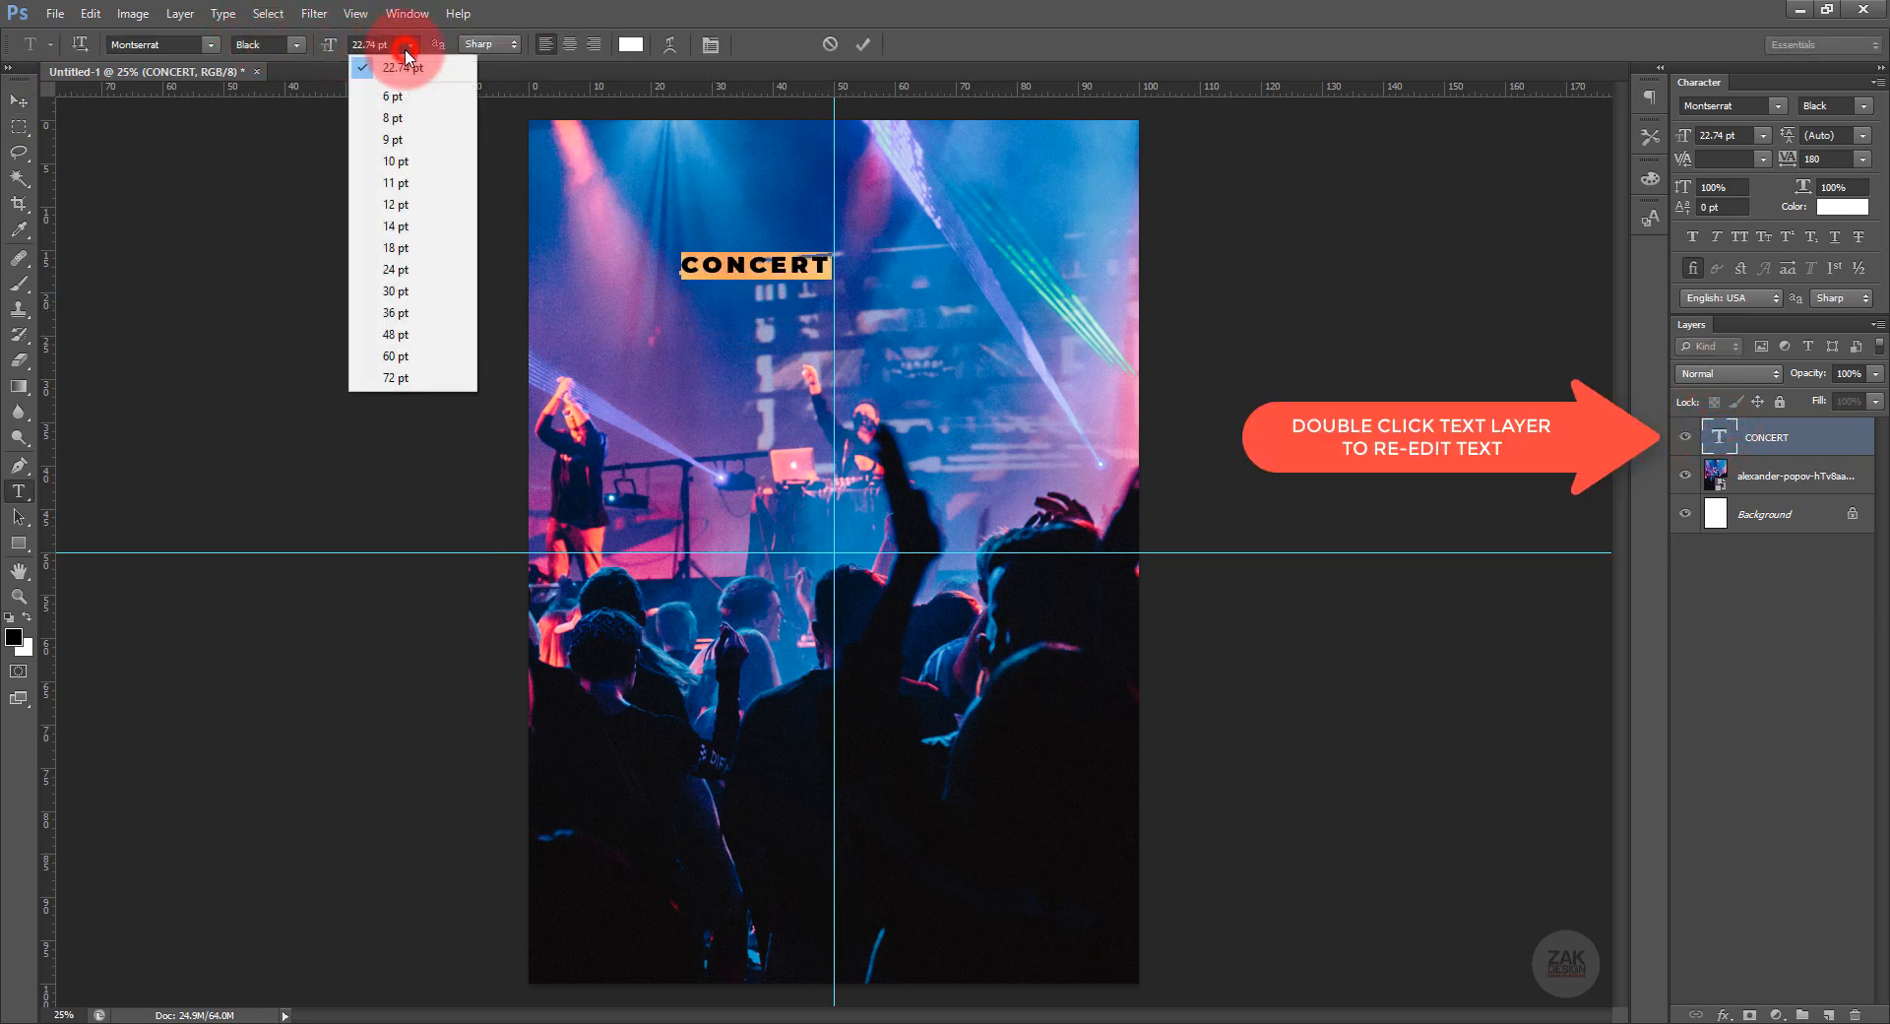
pyautogui.click(387, 42)
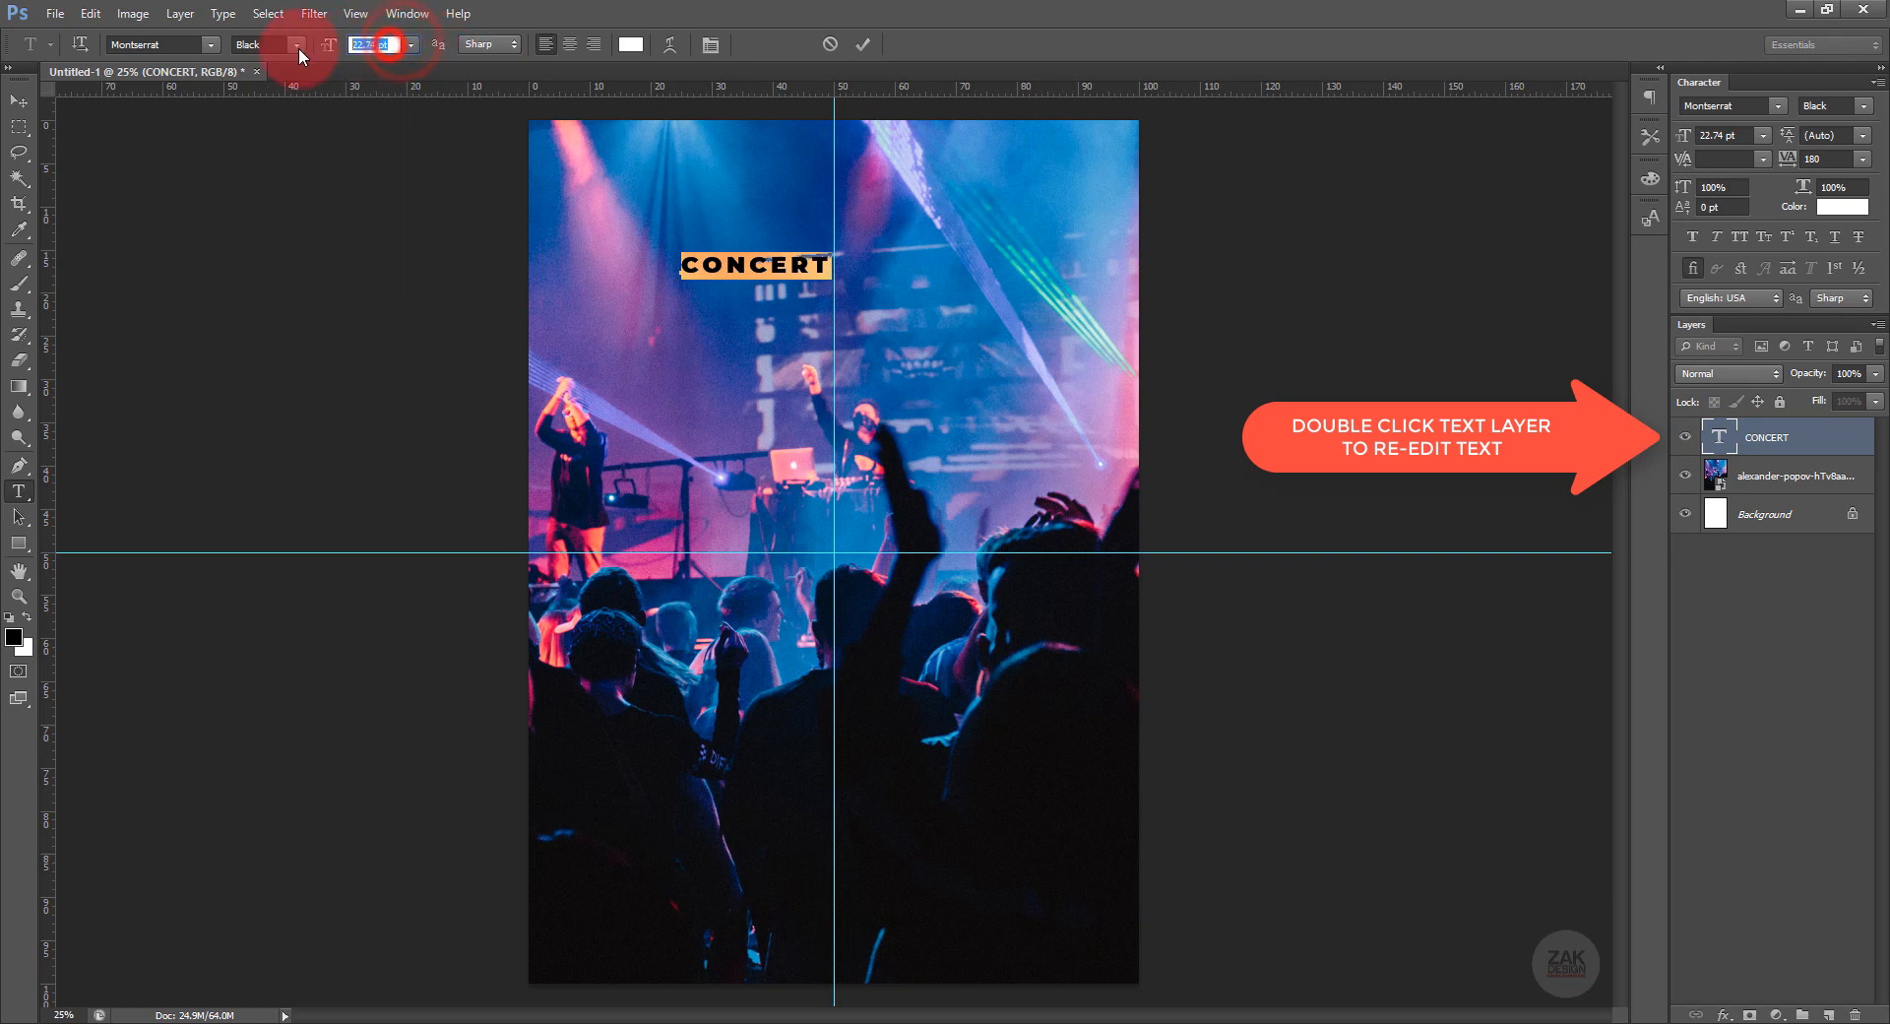
pyautogui.write('8')
pyautogui.press('Return')
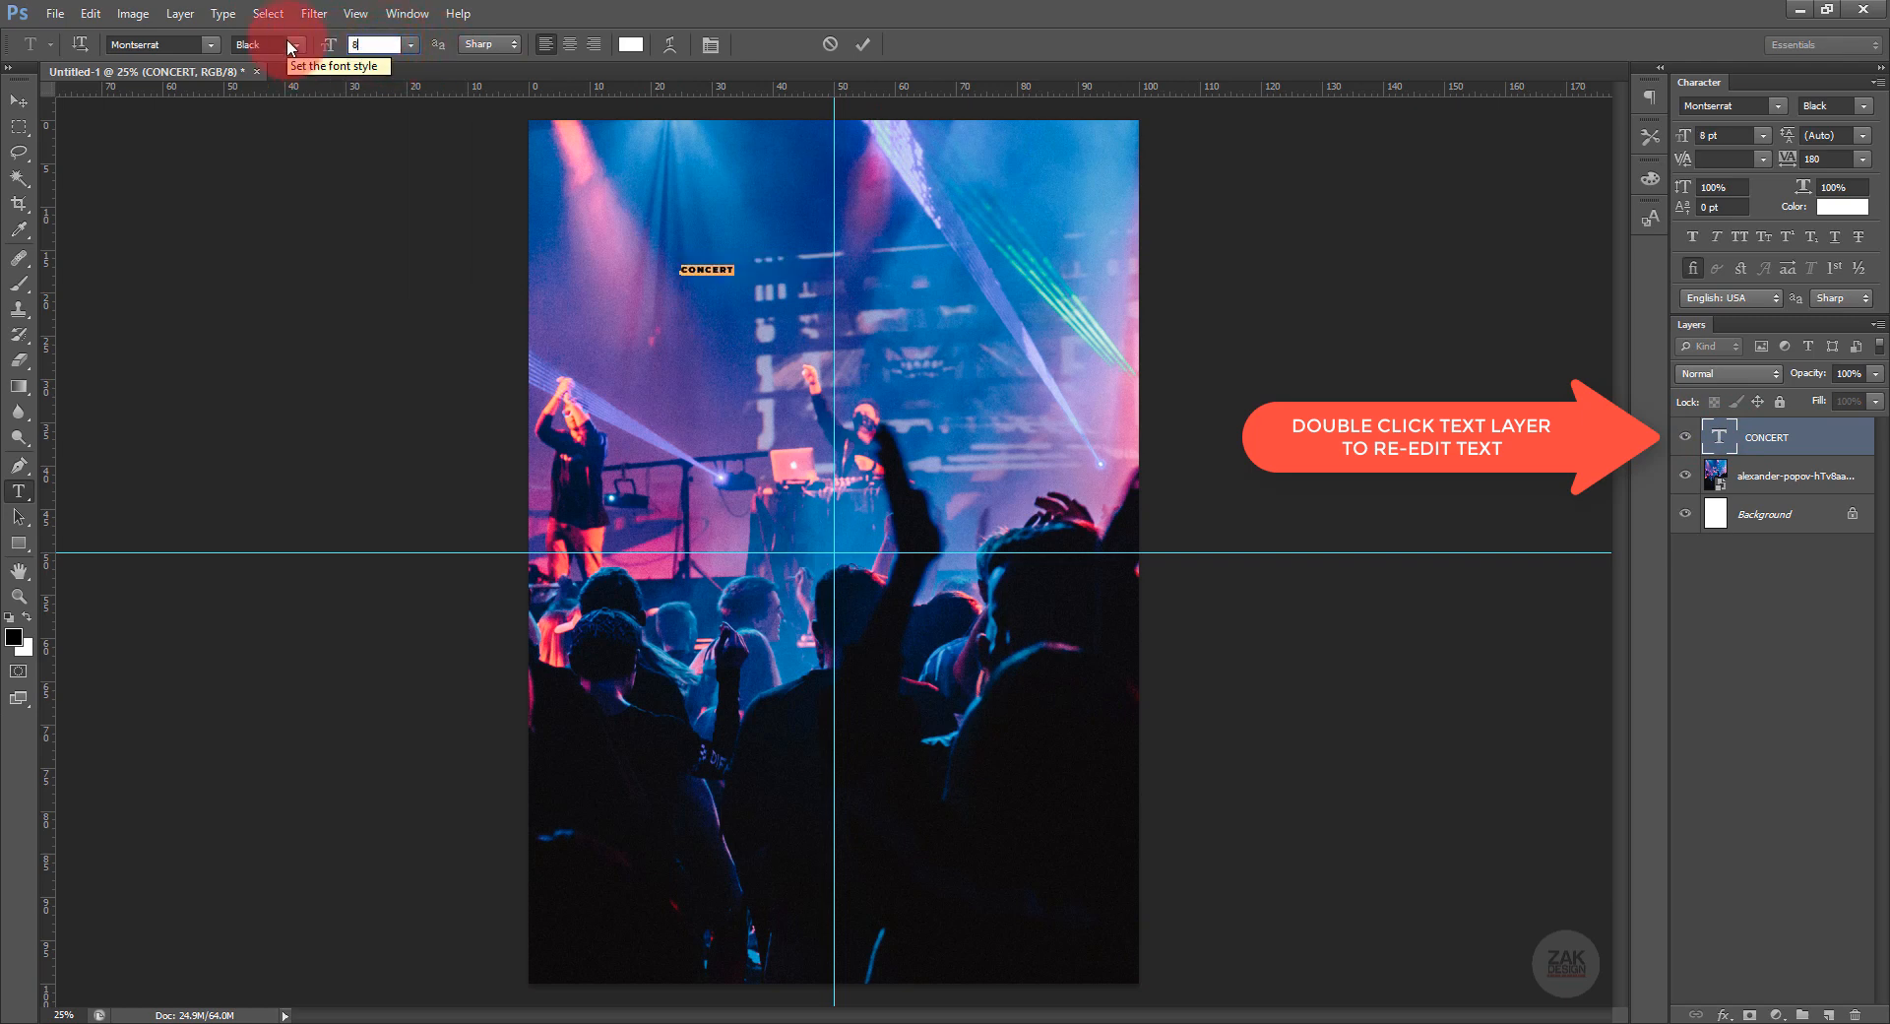
pyautogui.write('5')
pyautogui.press('Return')
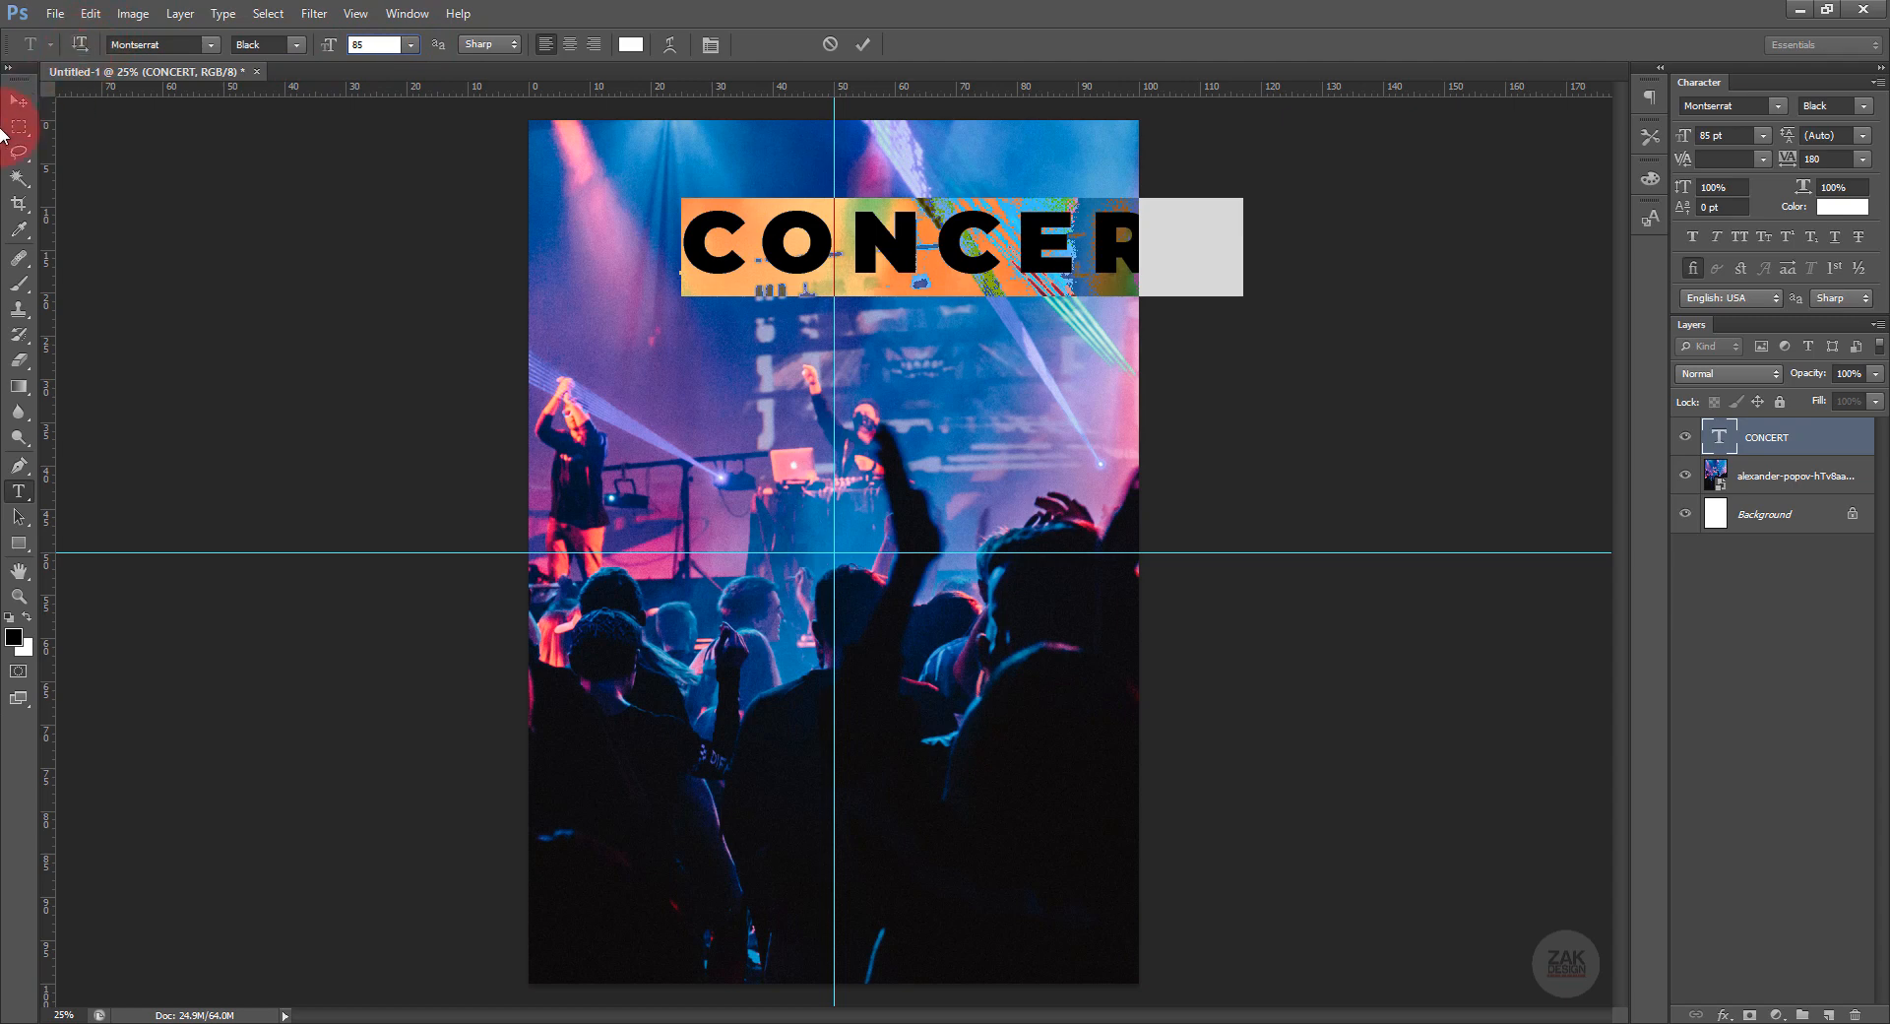
pyautogui.click(18, 100)
pyautogui.click(1324, 286)
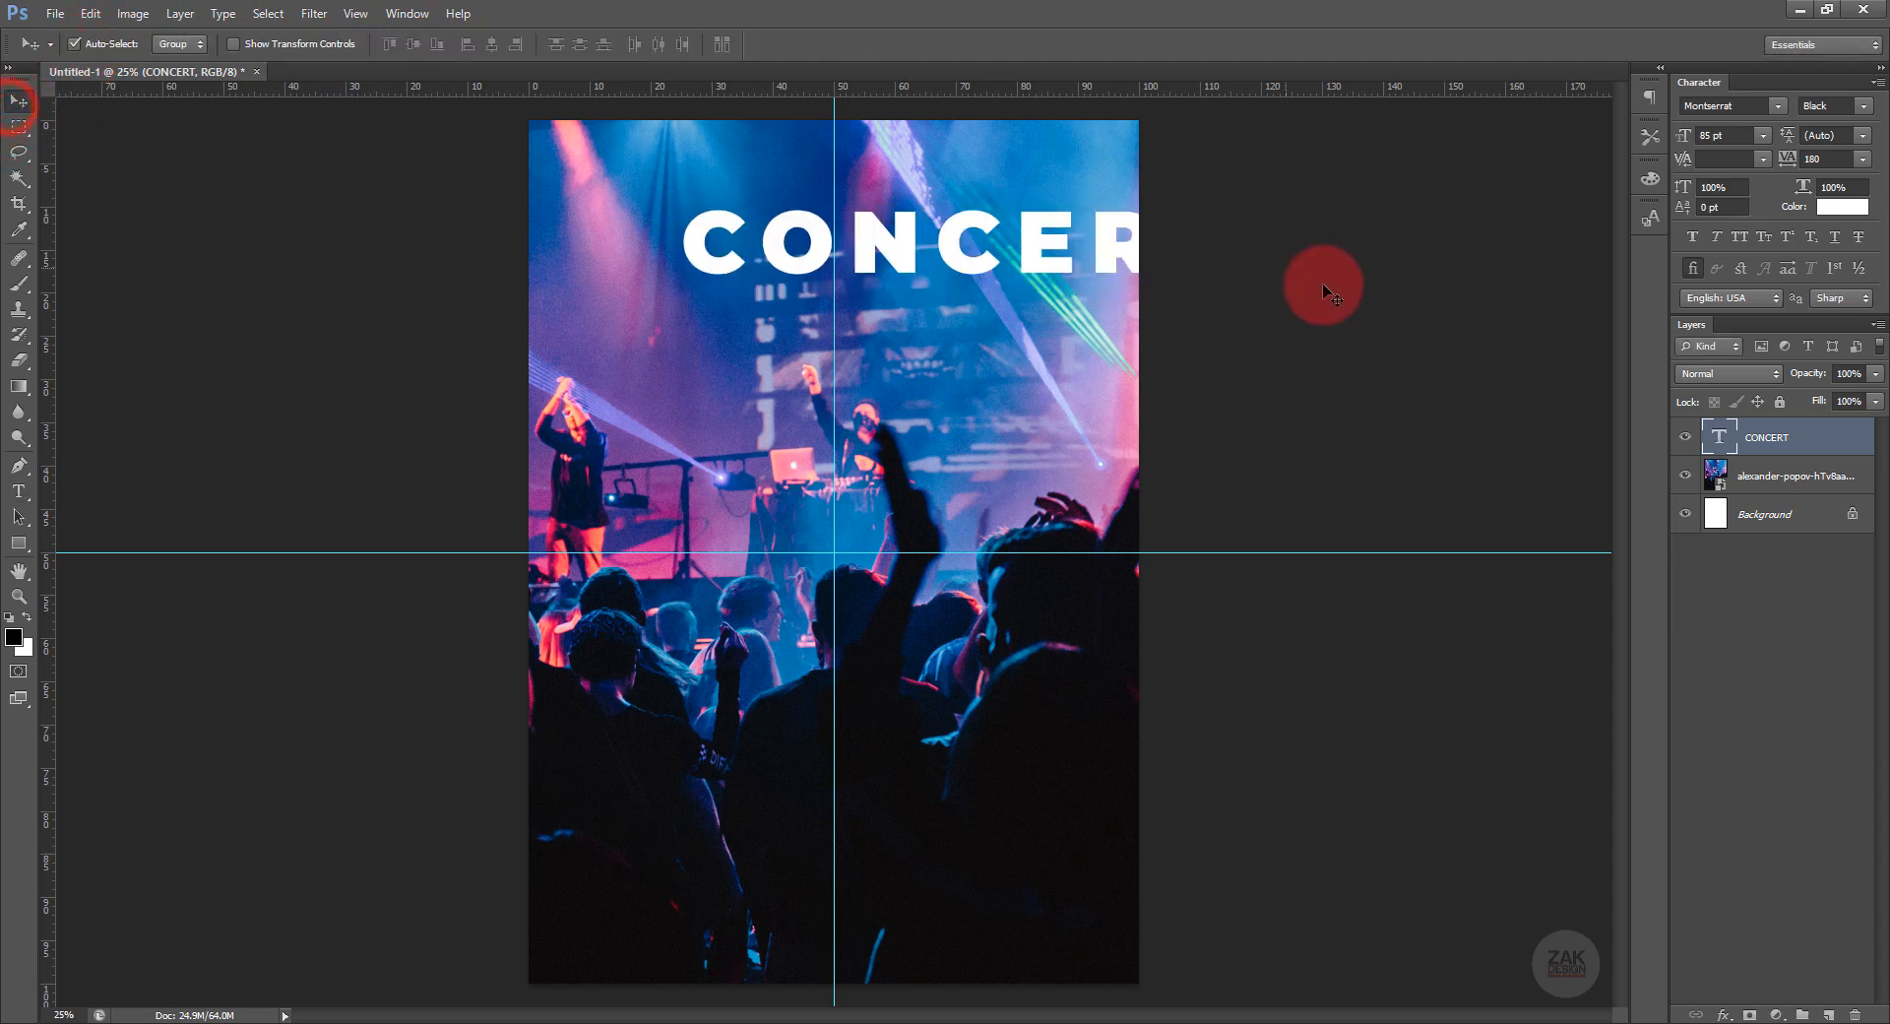
# Set the letter tracking of the CONCERT text to 0.
pyautogui.doubleClick(1713, 437)
pyautogui.click(1856, 162)
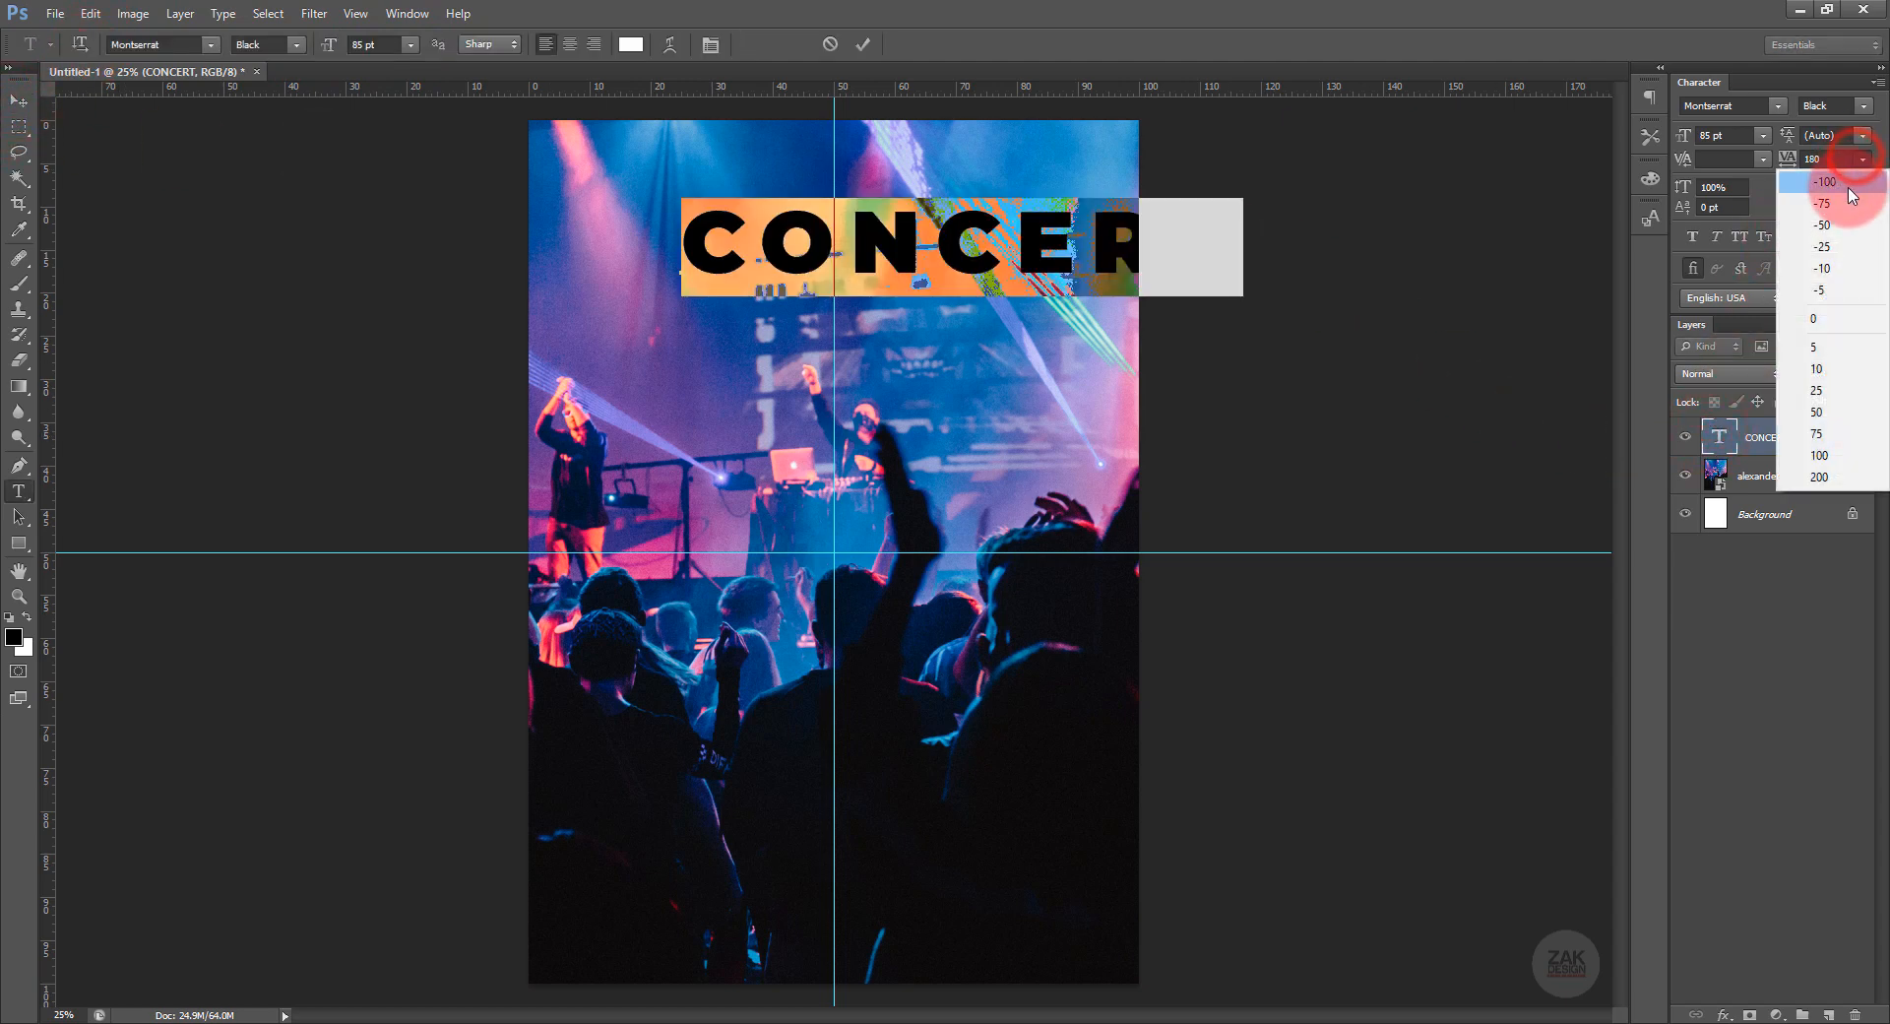
pyautogui.click(1837, 320)
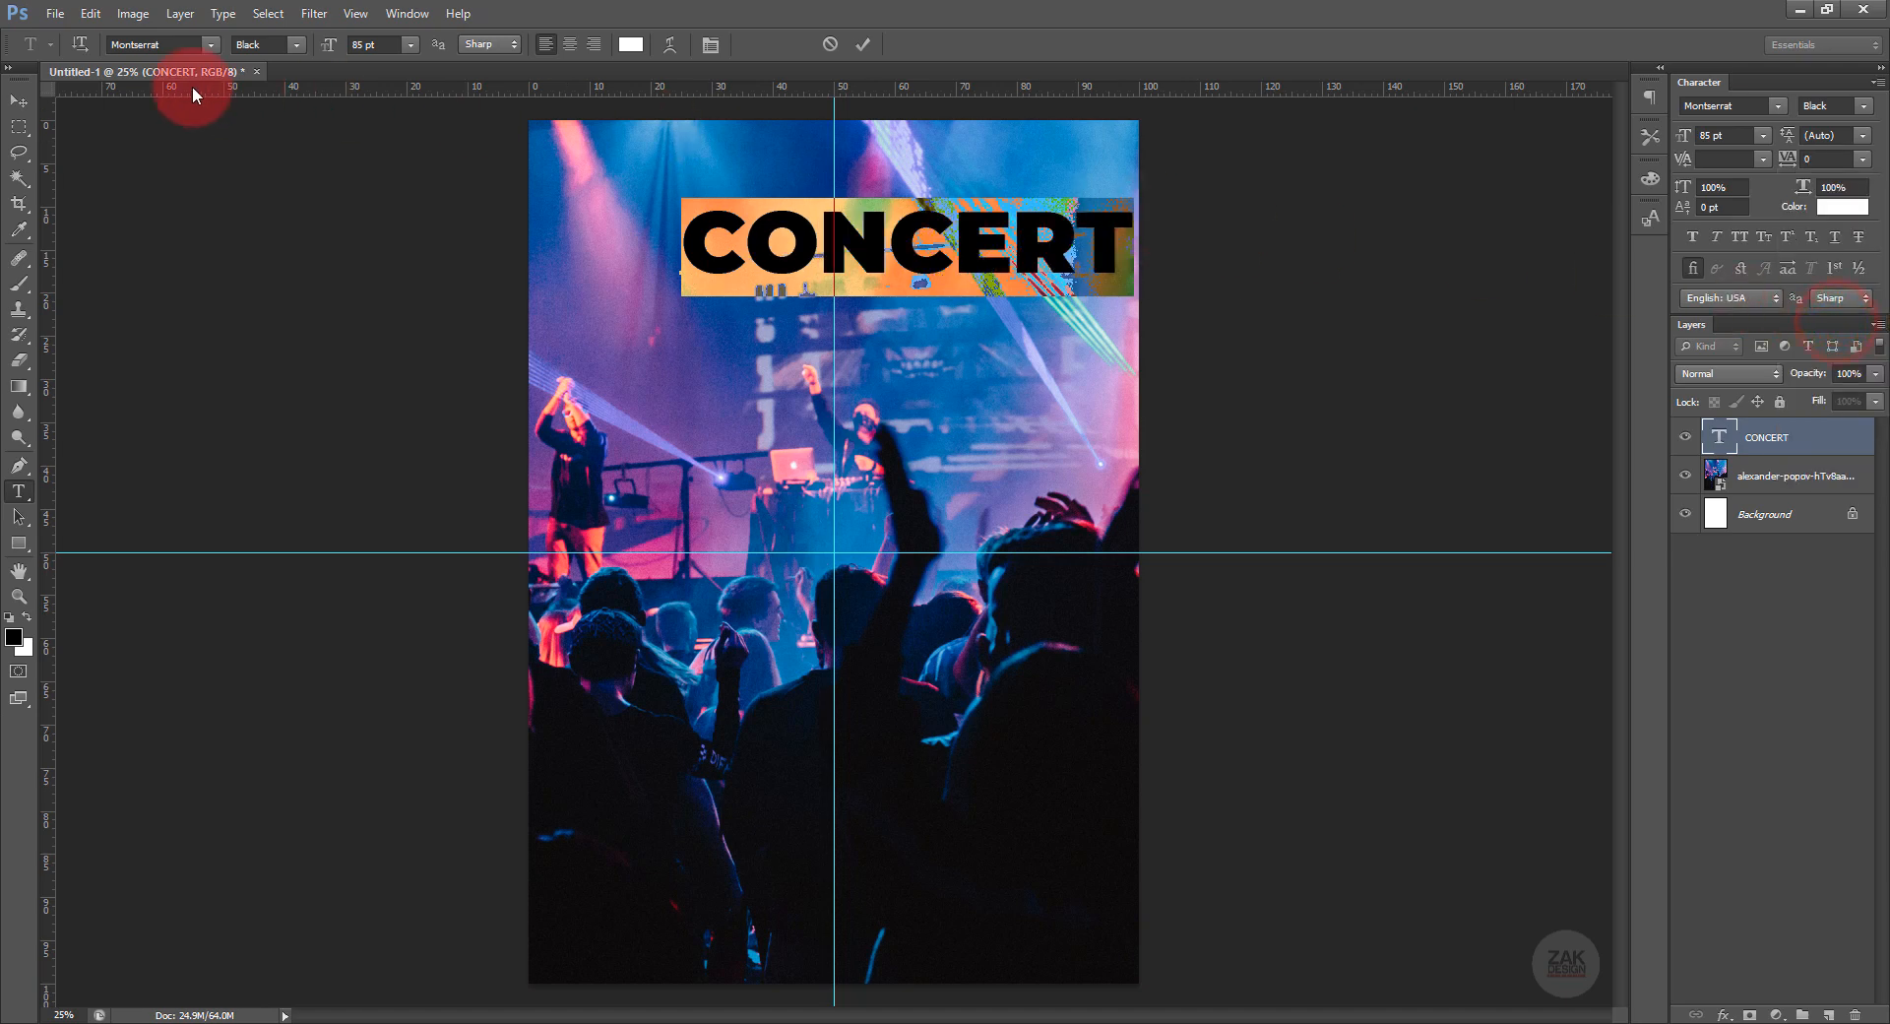
pyautogui.click(24, 100)
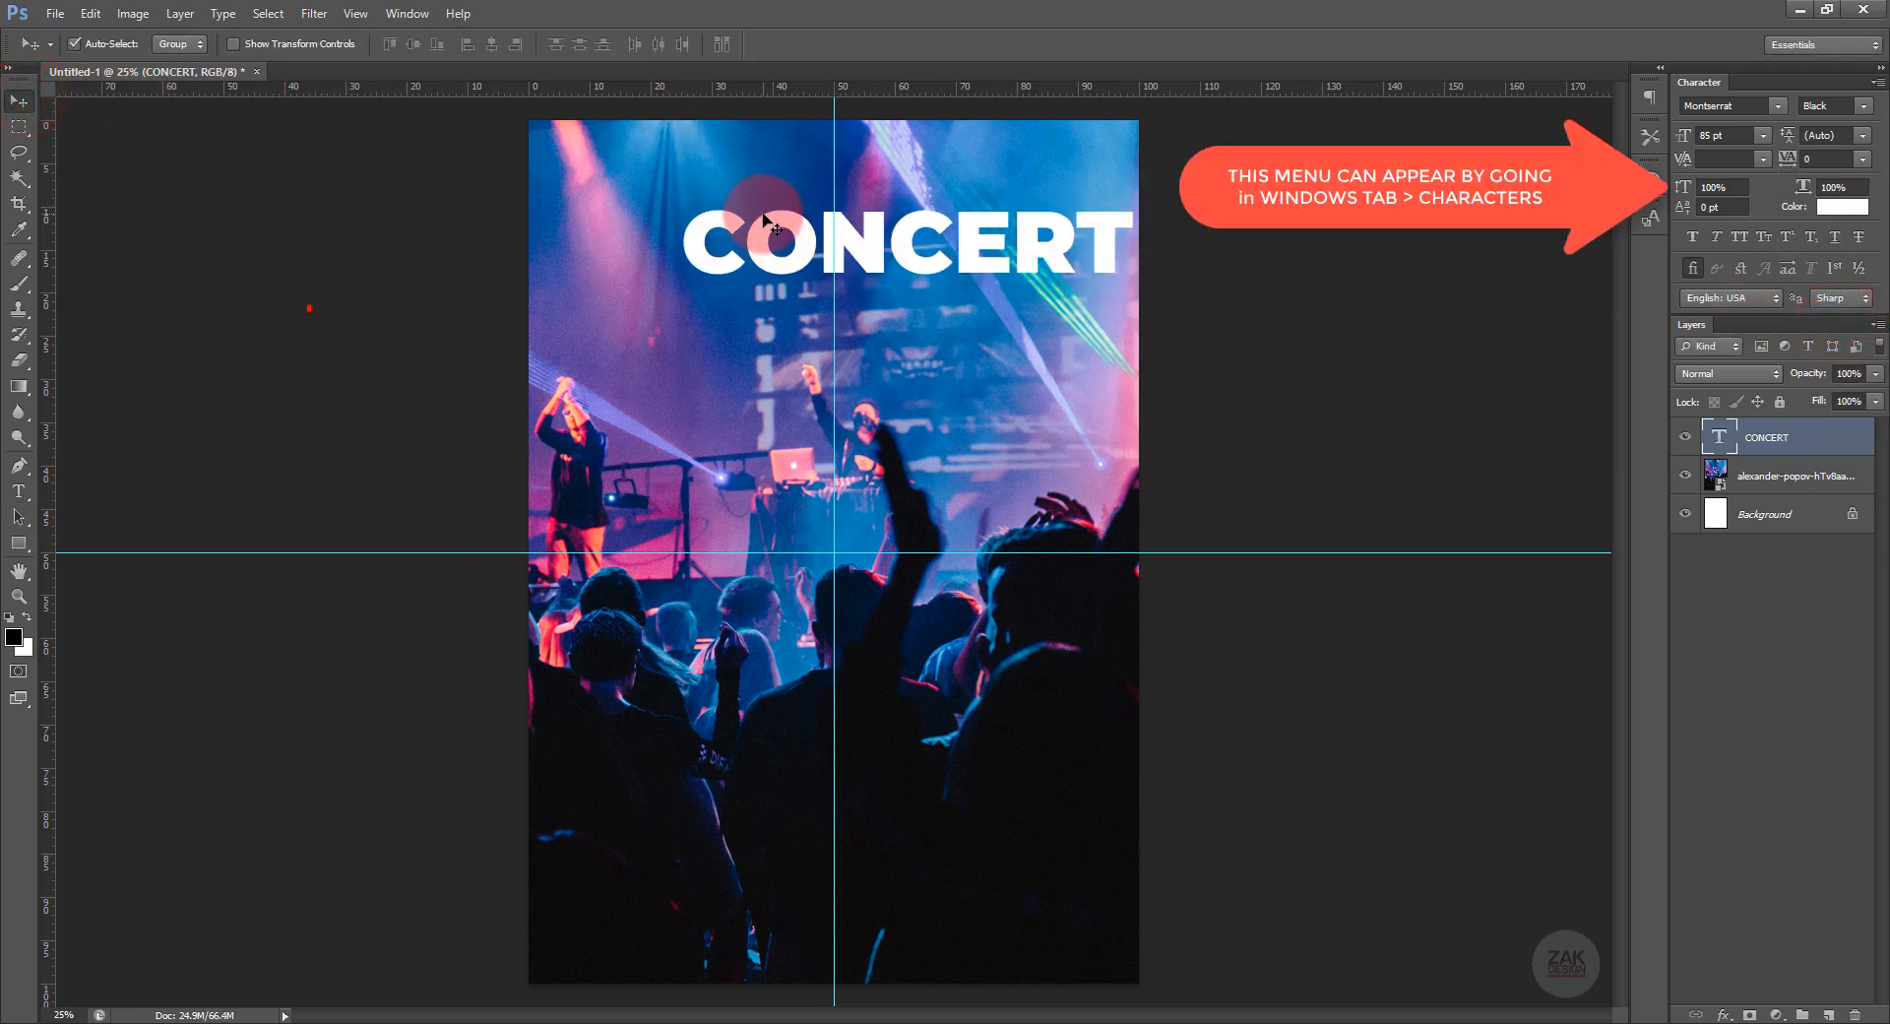
# Move the CONCERT title so it is centred on the vertical guide, slightly lower in the upper part of the poster.
pyautogui.hotkey('ctrl', 't')
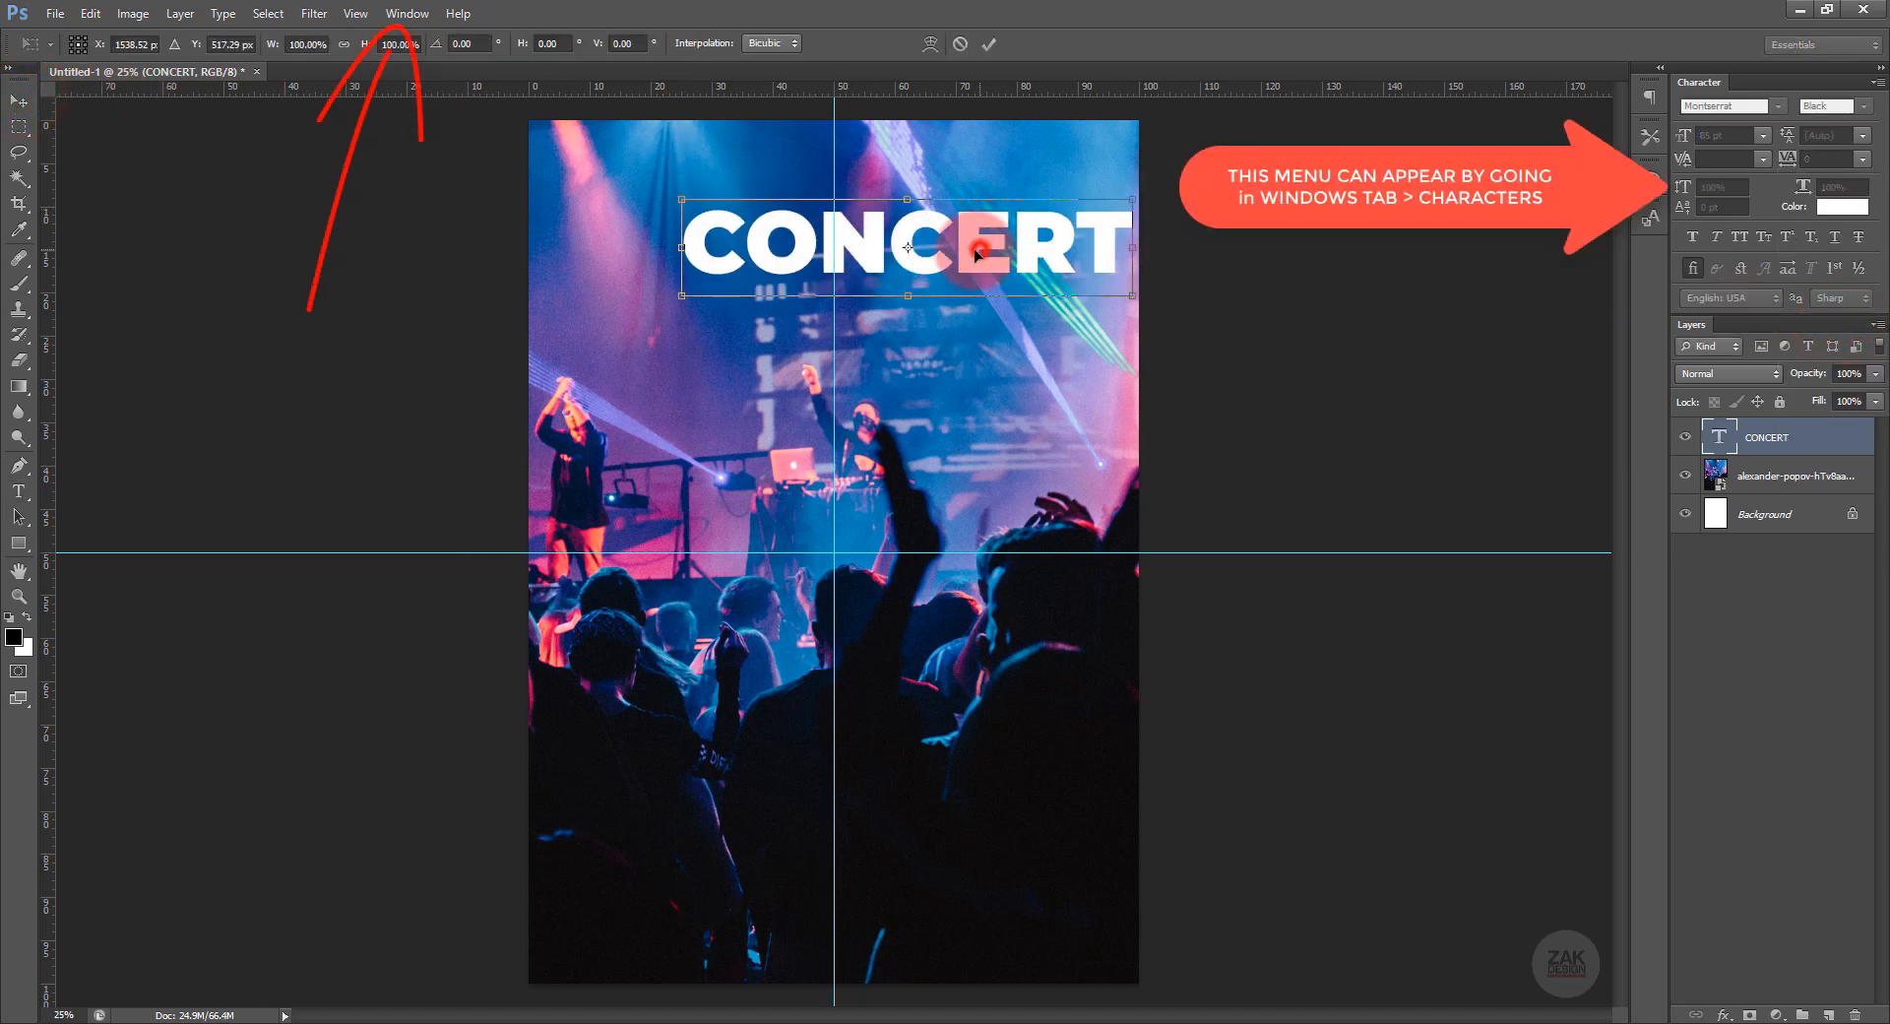
pyautogui.moveTo(982, 256)
pyautogui.mouseDown()
pyautogui.moveTo(910, 258)
pyautogui.moveTo(954, 256)
pyautogui.mouseUp()
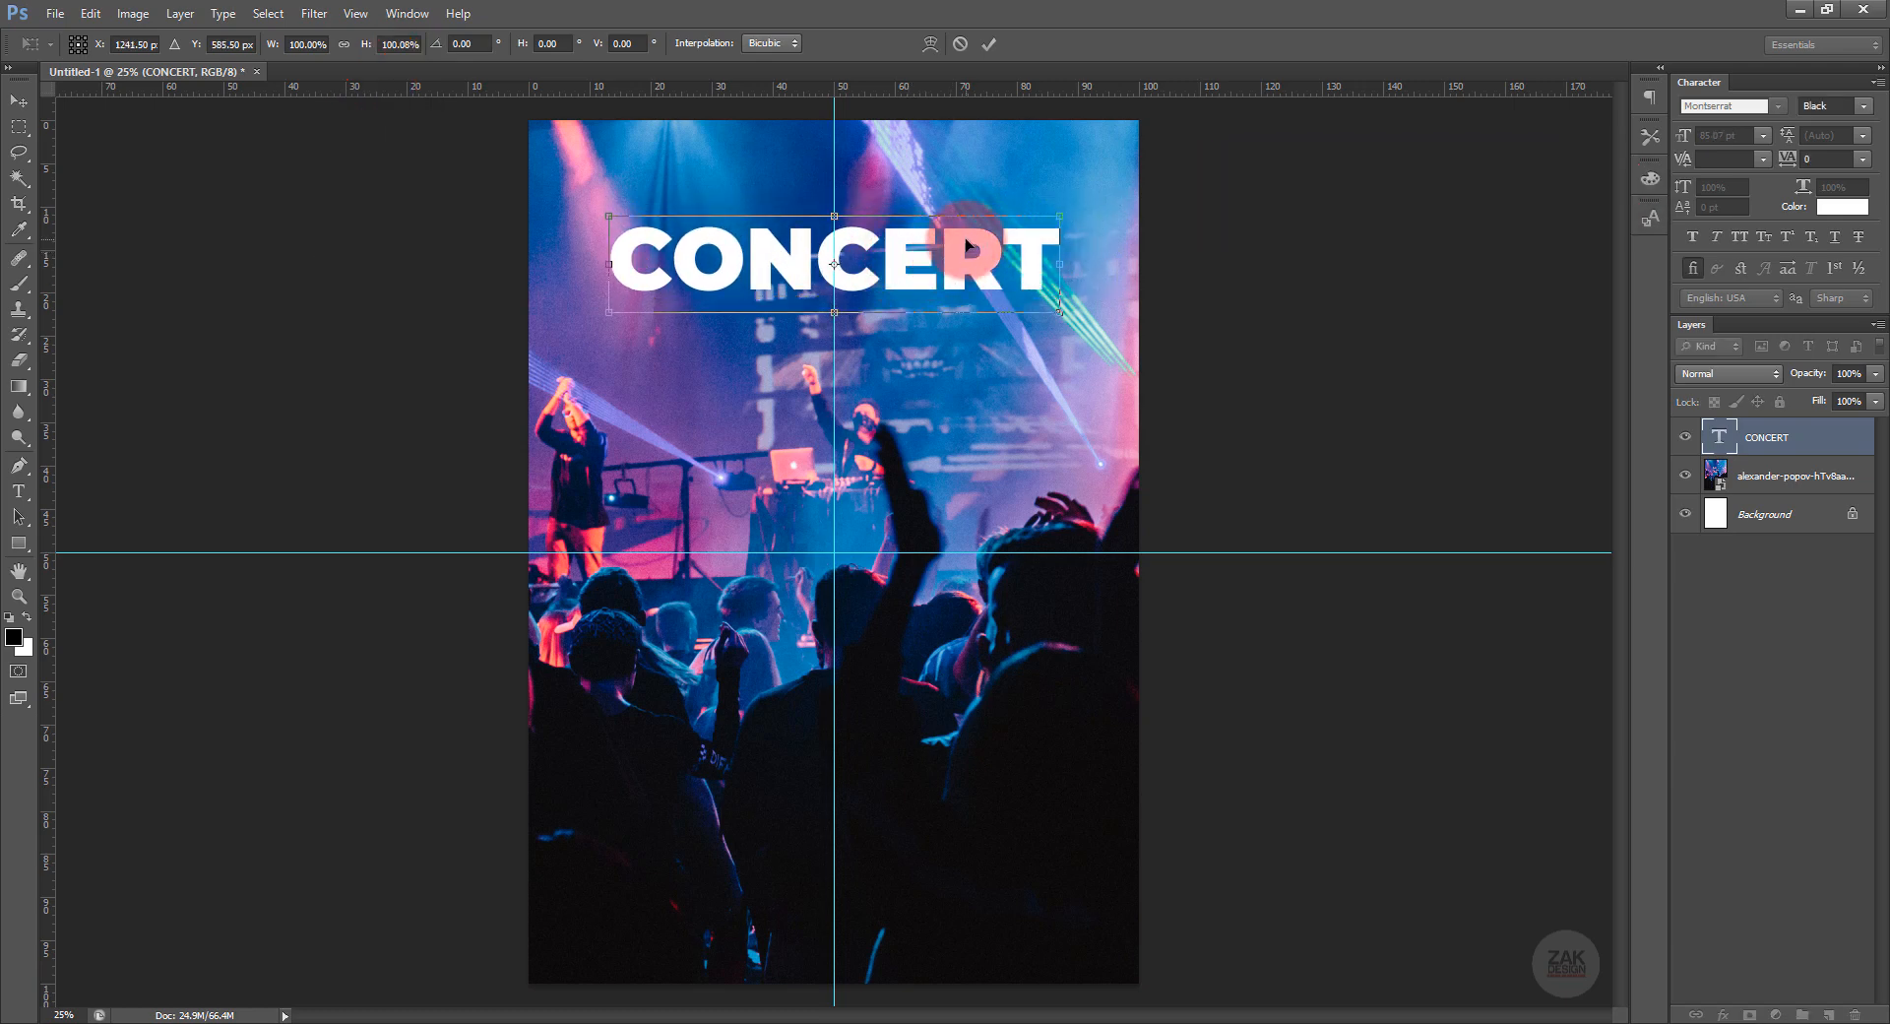
pyautogui.press('Return')
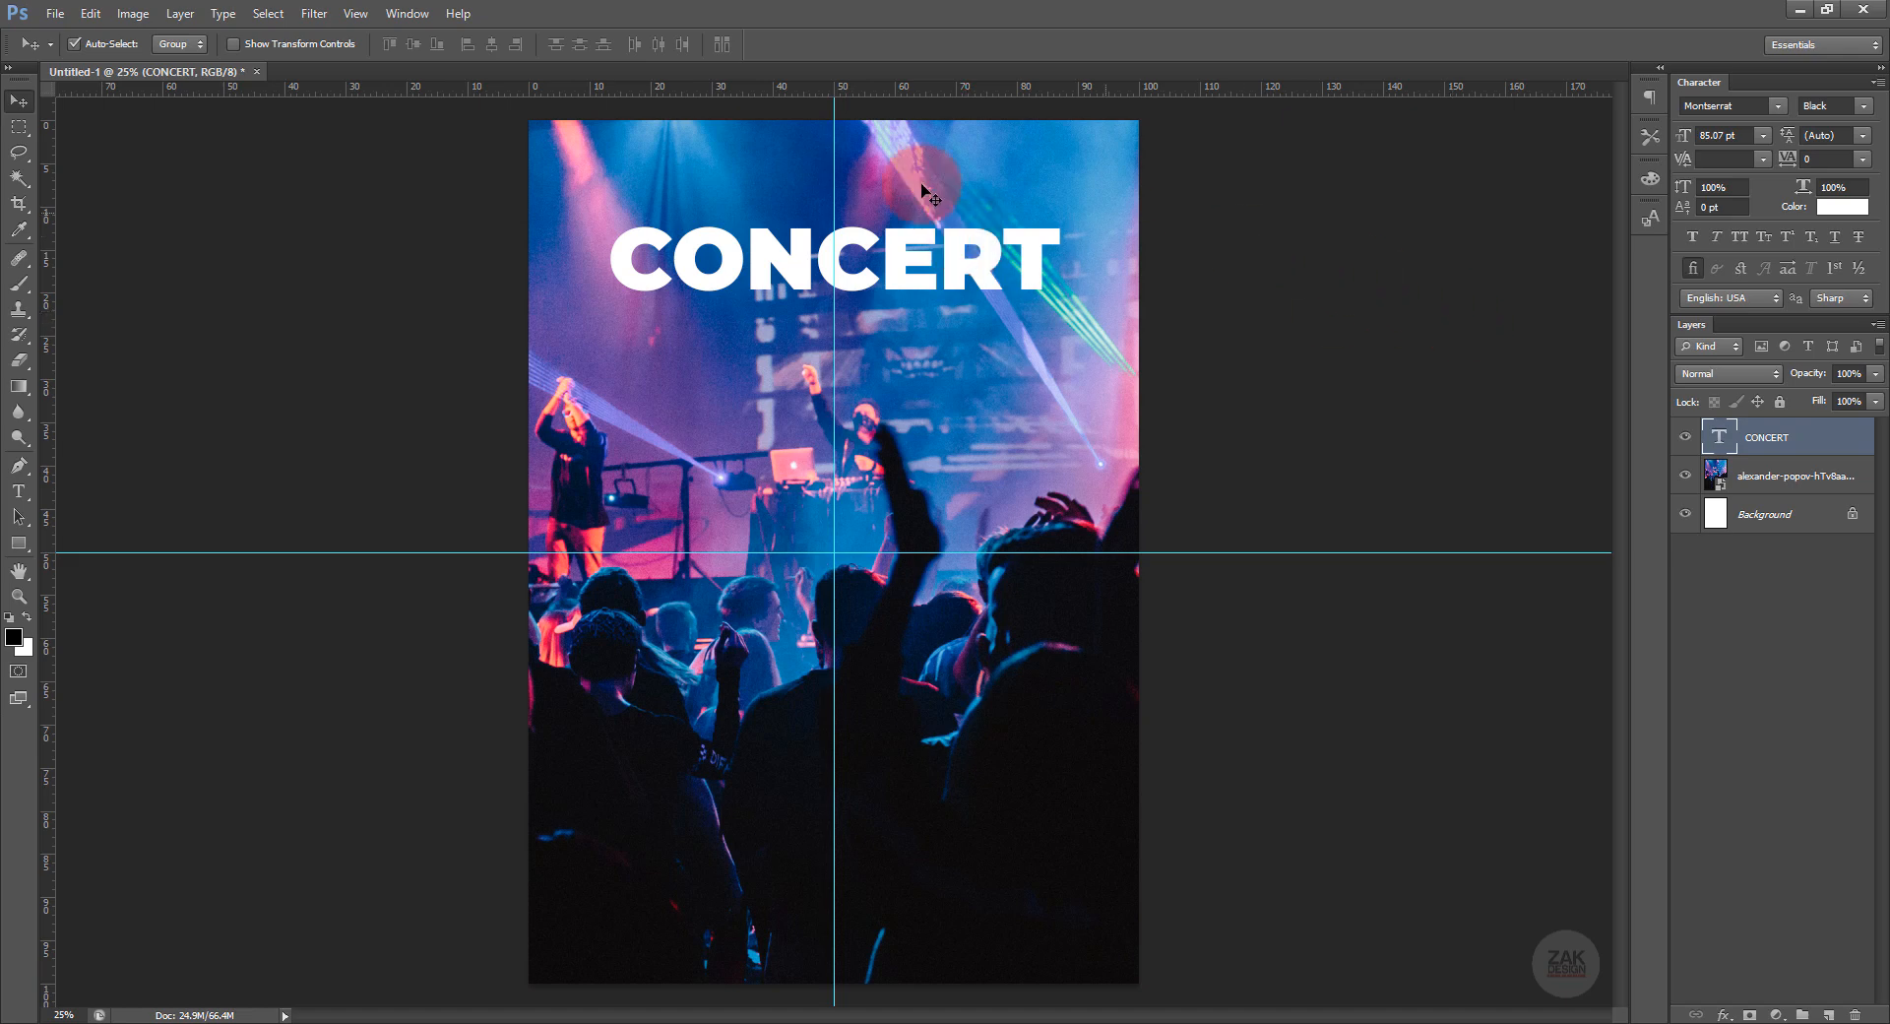
# Duplicate the CONCERT text directly below the original and change the copy's wording to Night.
pyautogui.moveTo(775, 246); pyautogui.dragTo(776, 347)
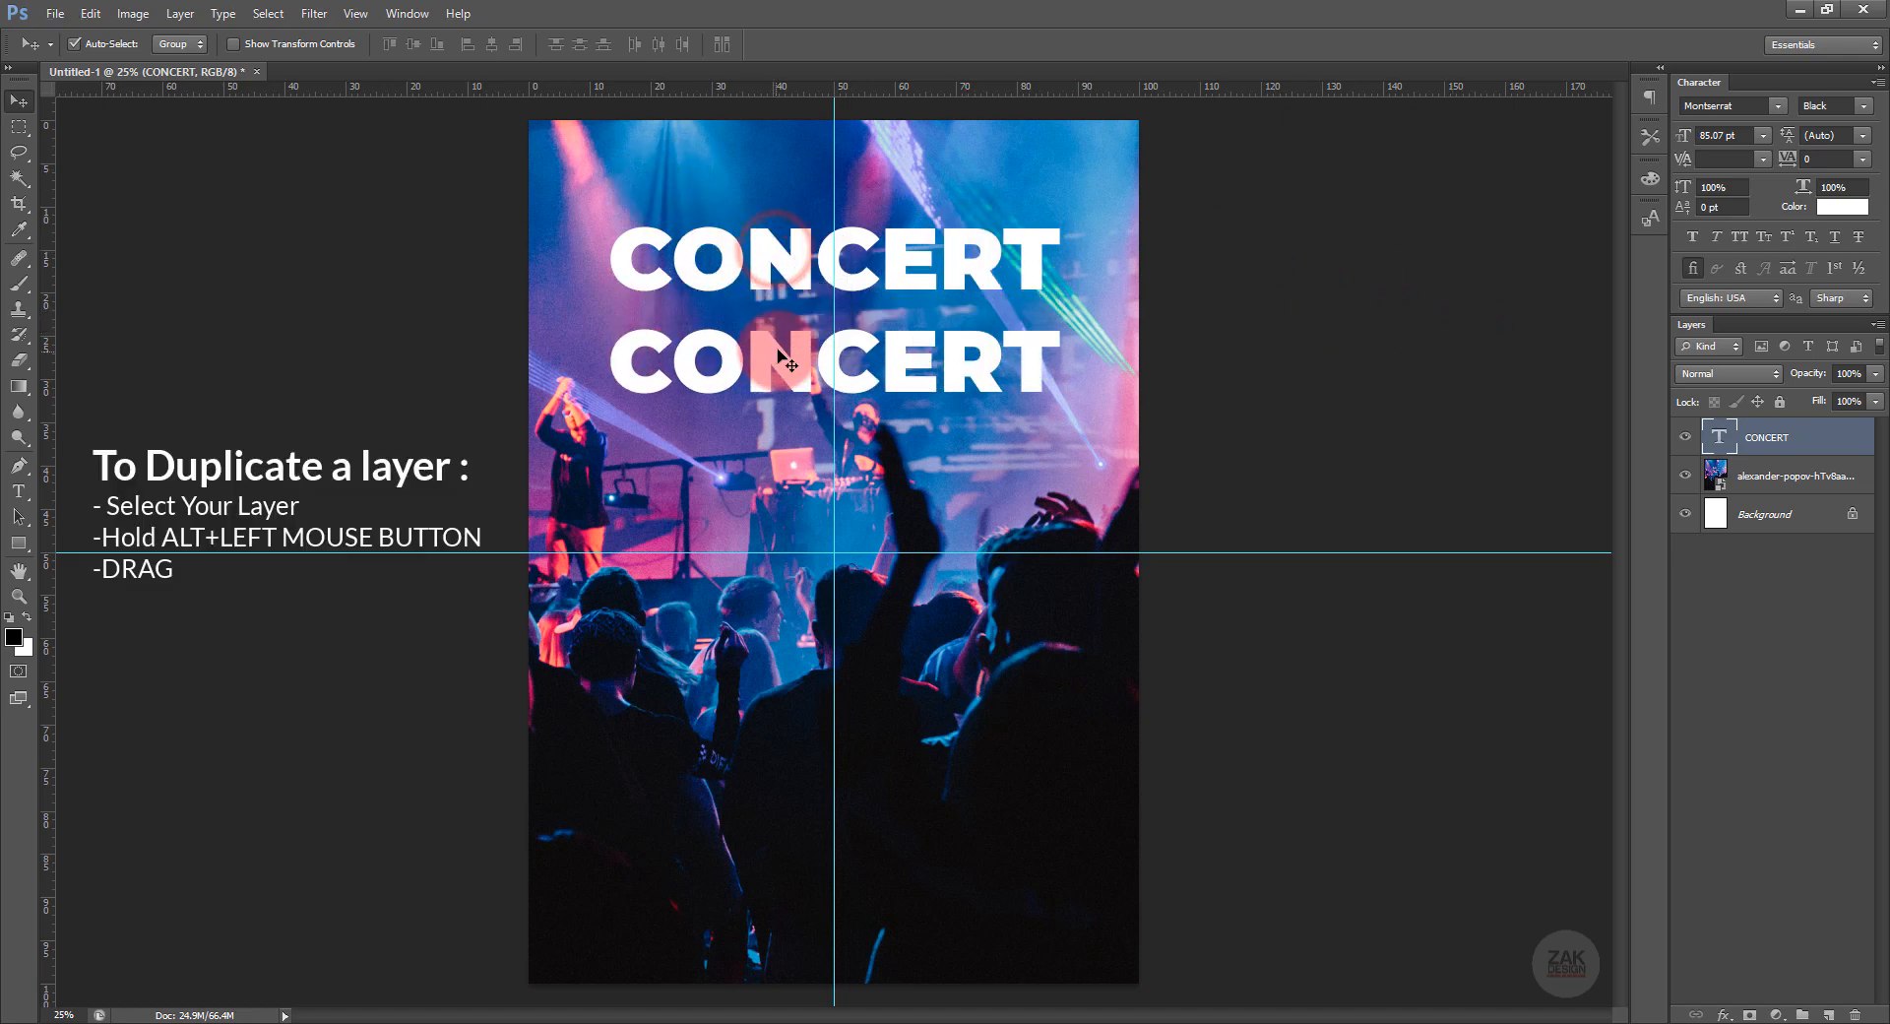
pyautogui.doubleClick(1710, 445)
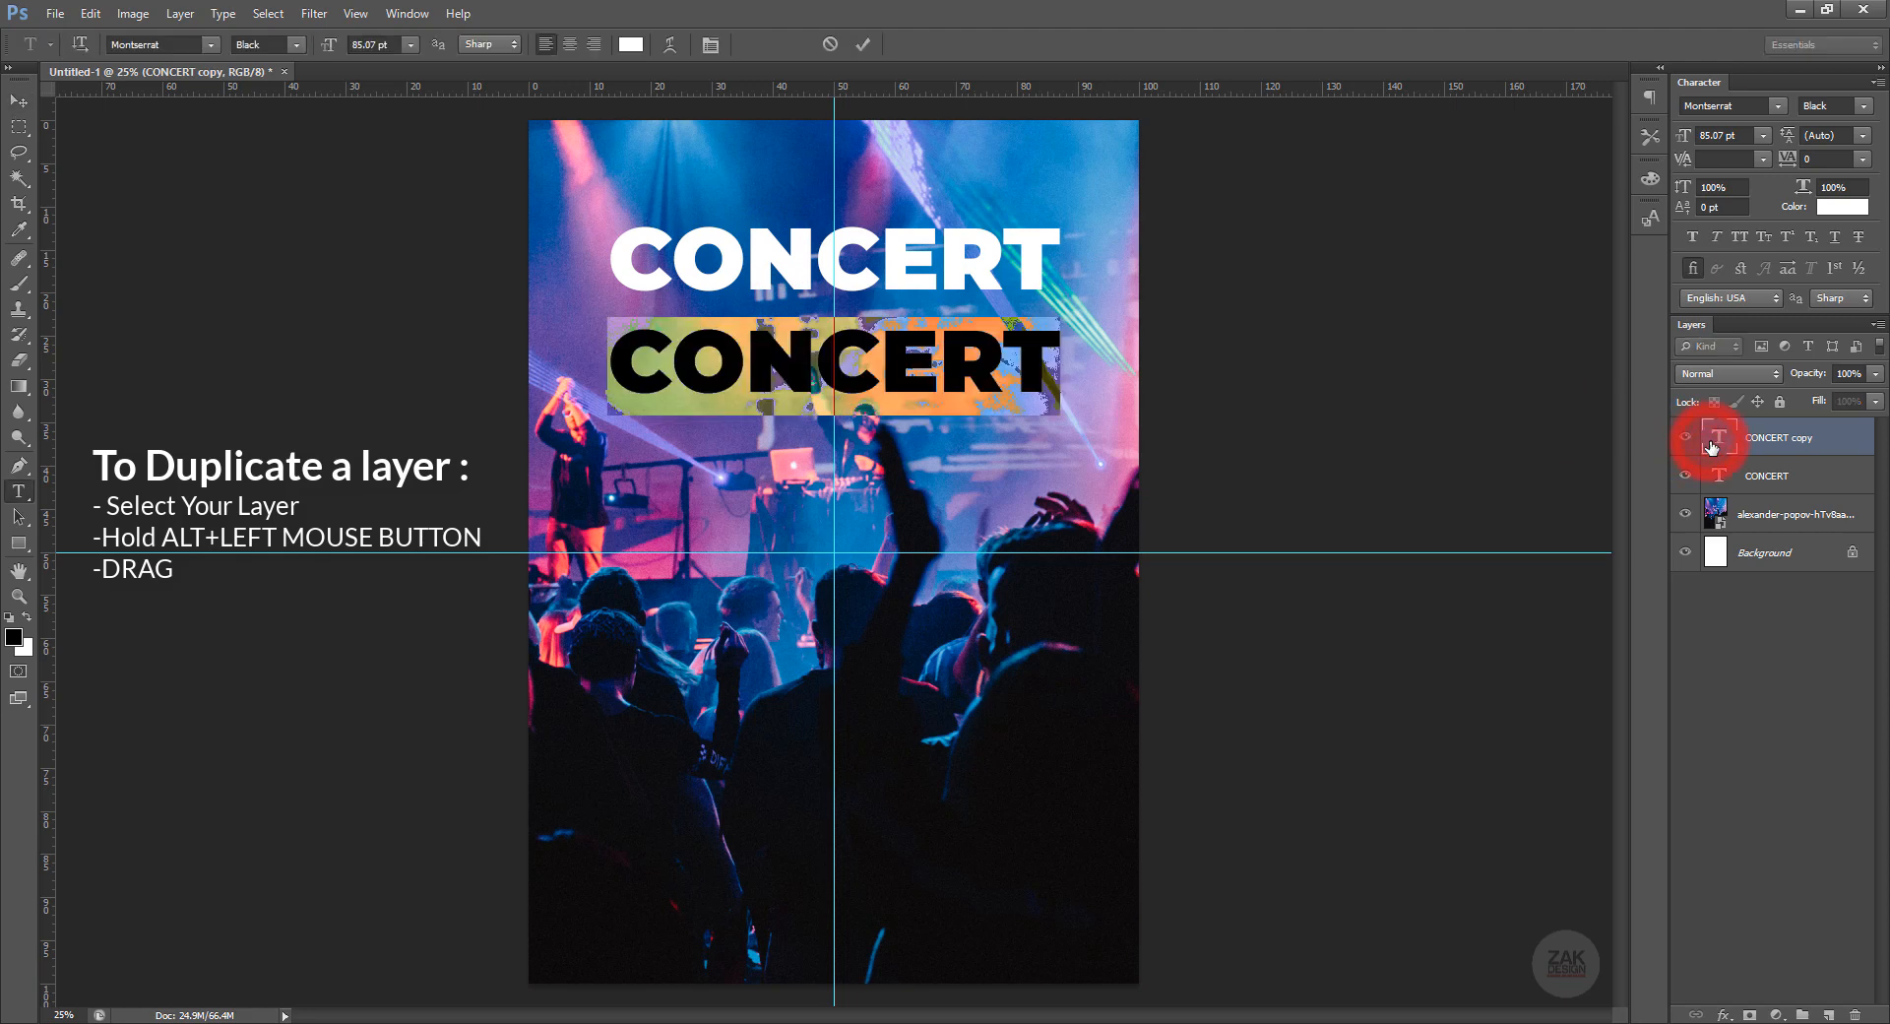
pyautogui.write('N')
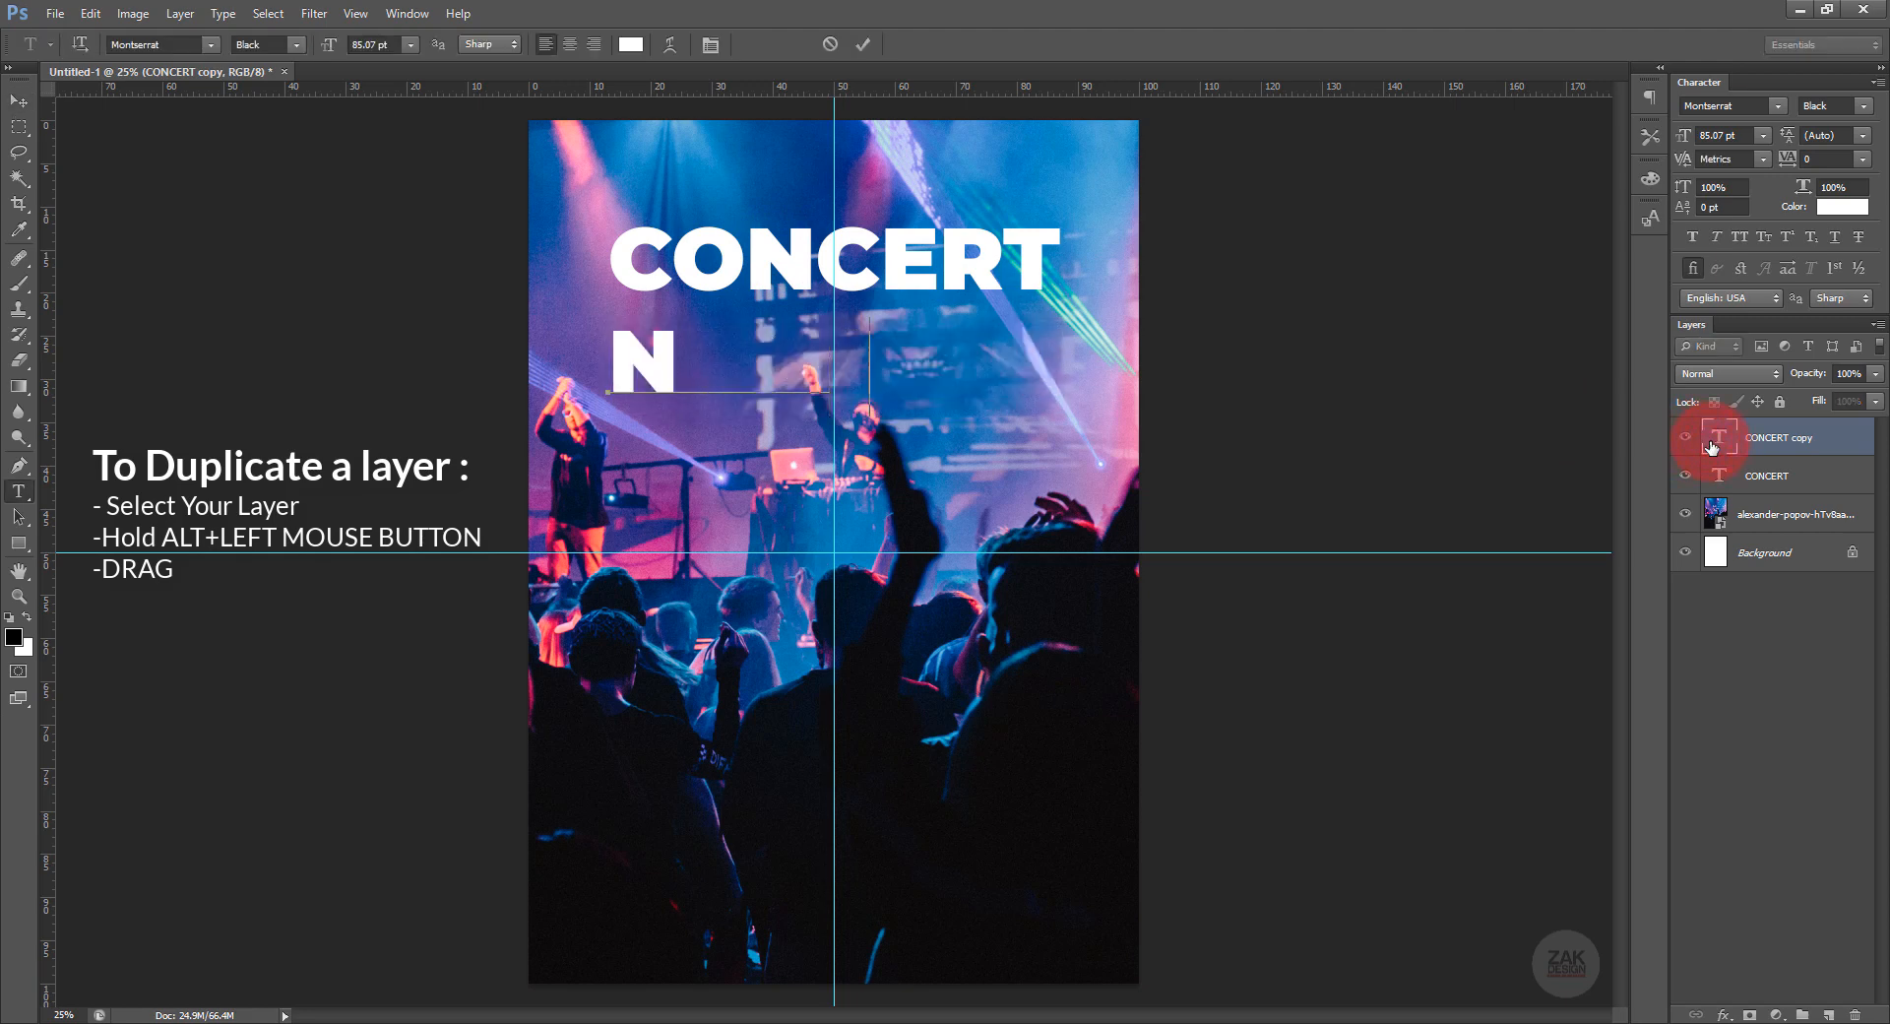
pyautogui.write('ight')
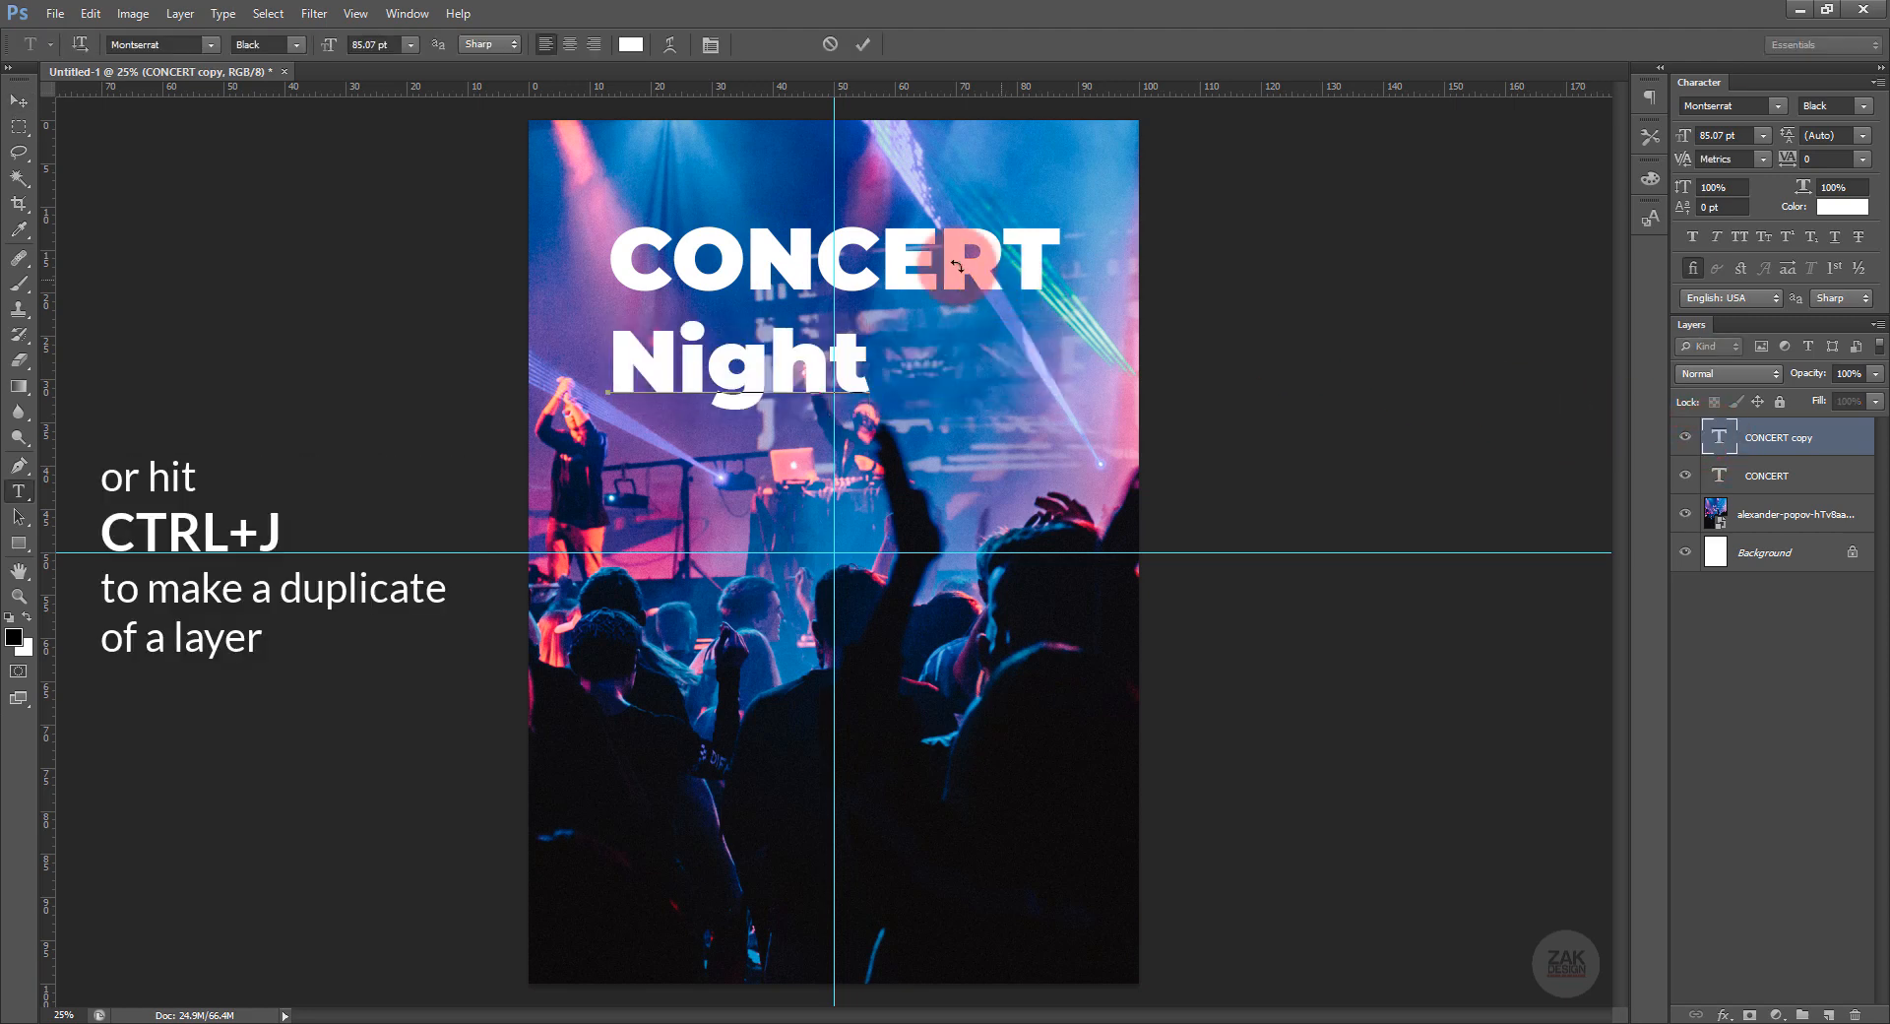
# Change the font family of the Night text to Raphtalia.
pyautogui.hotkey('ctrl', 'a')
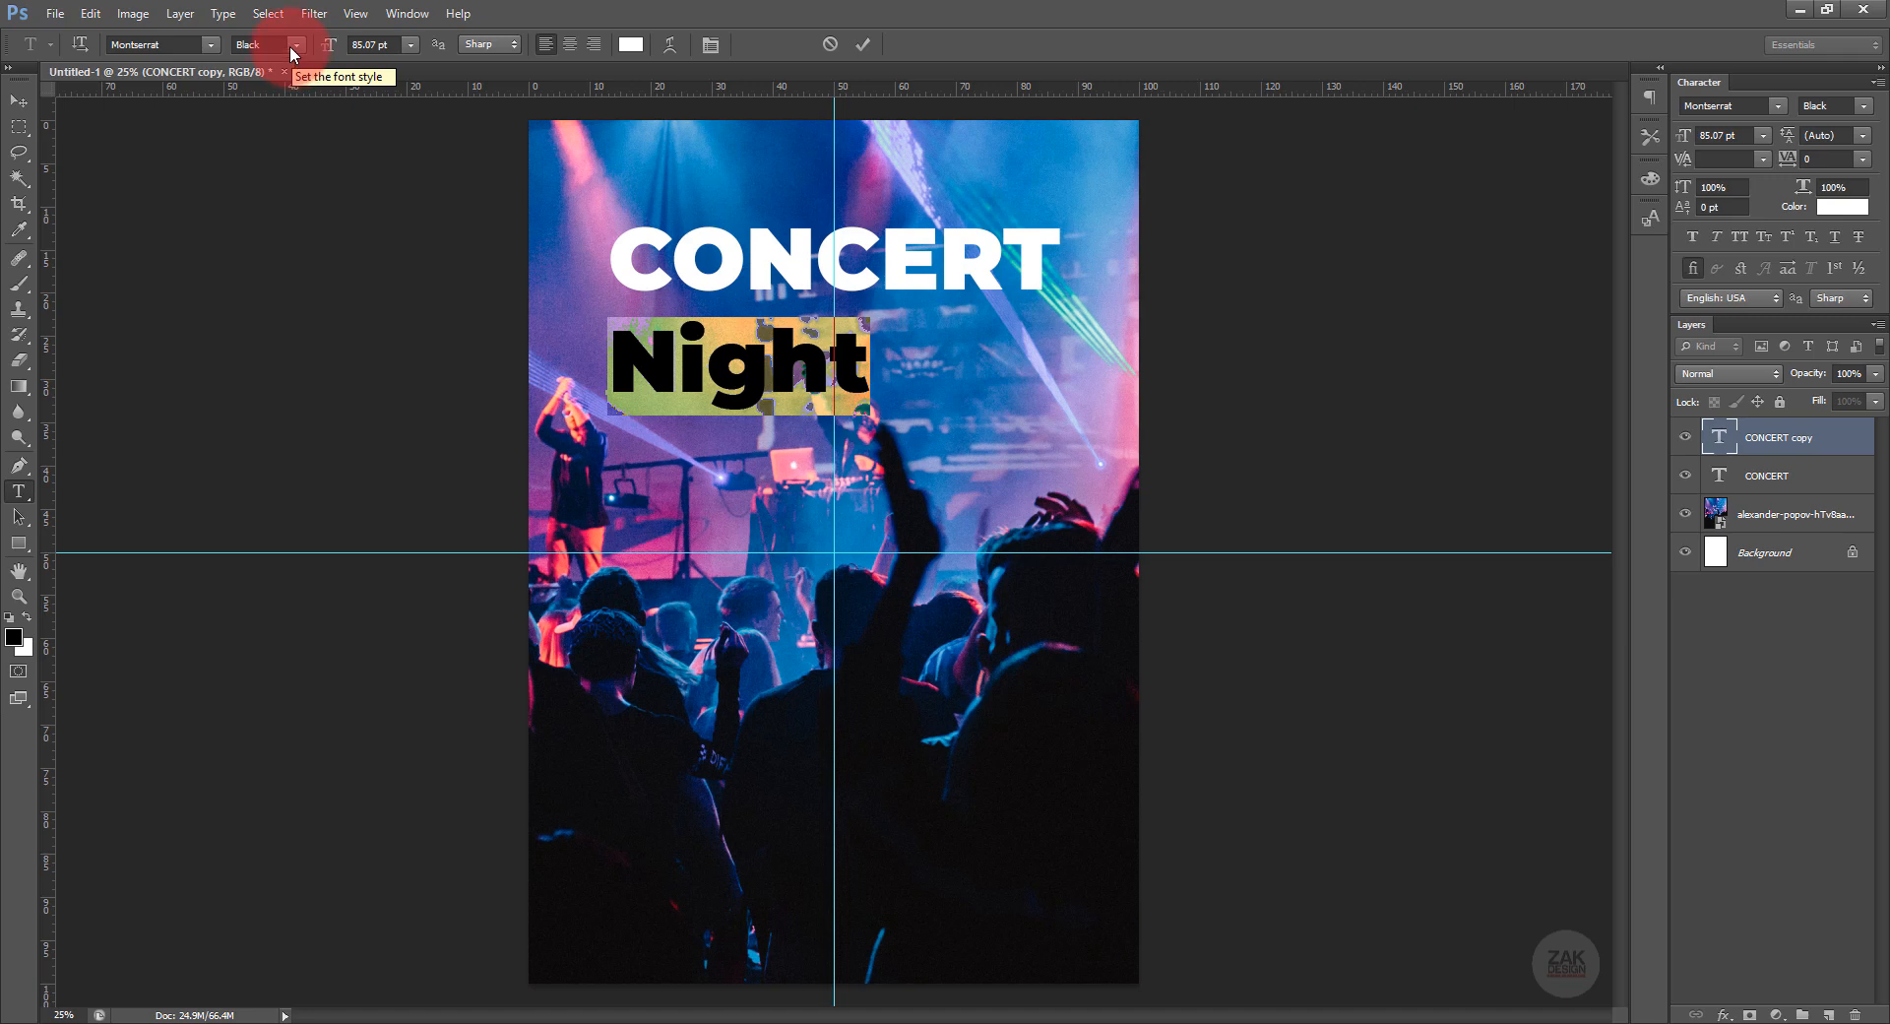
pyautogui.click(209, 44)
pyautogui.click(173, 45)
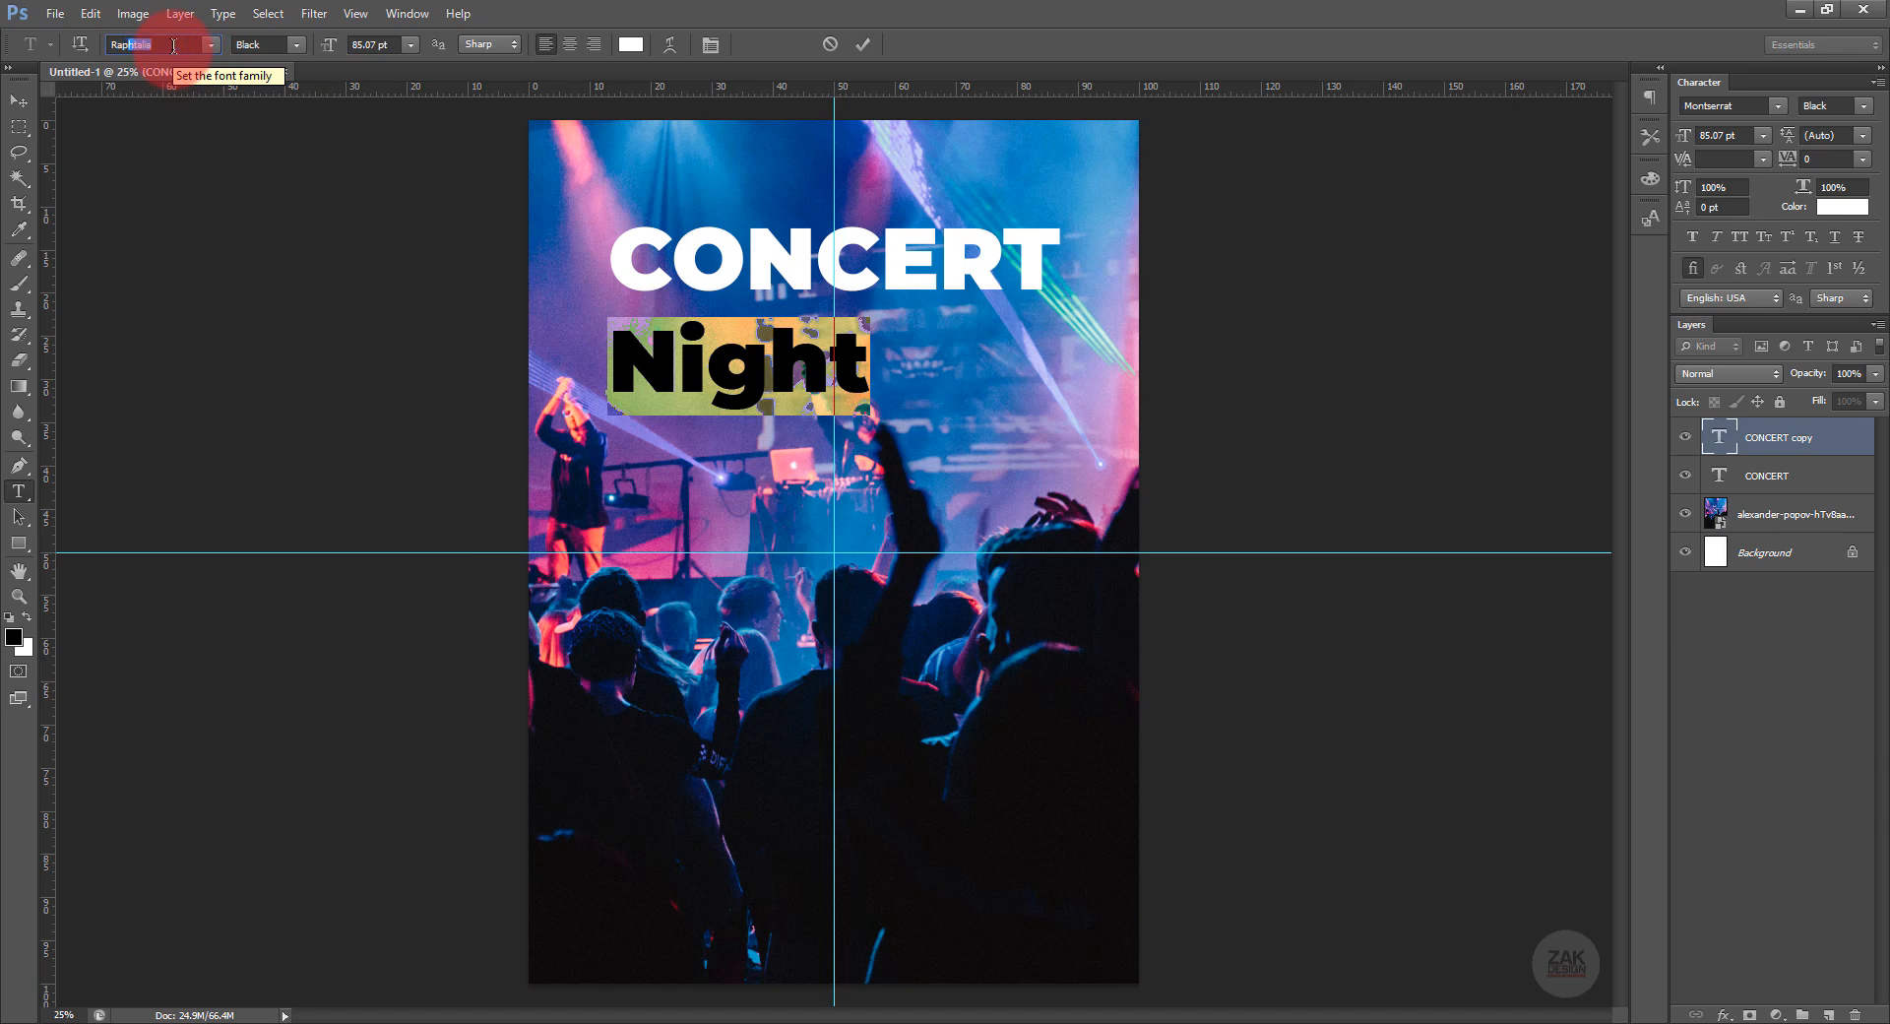
pyautogui.press('Return')
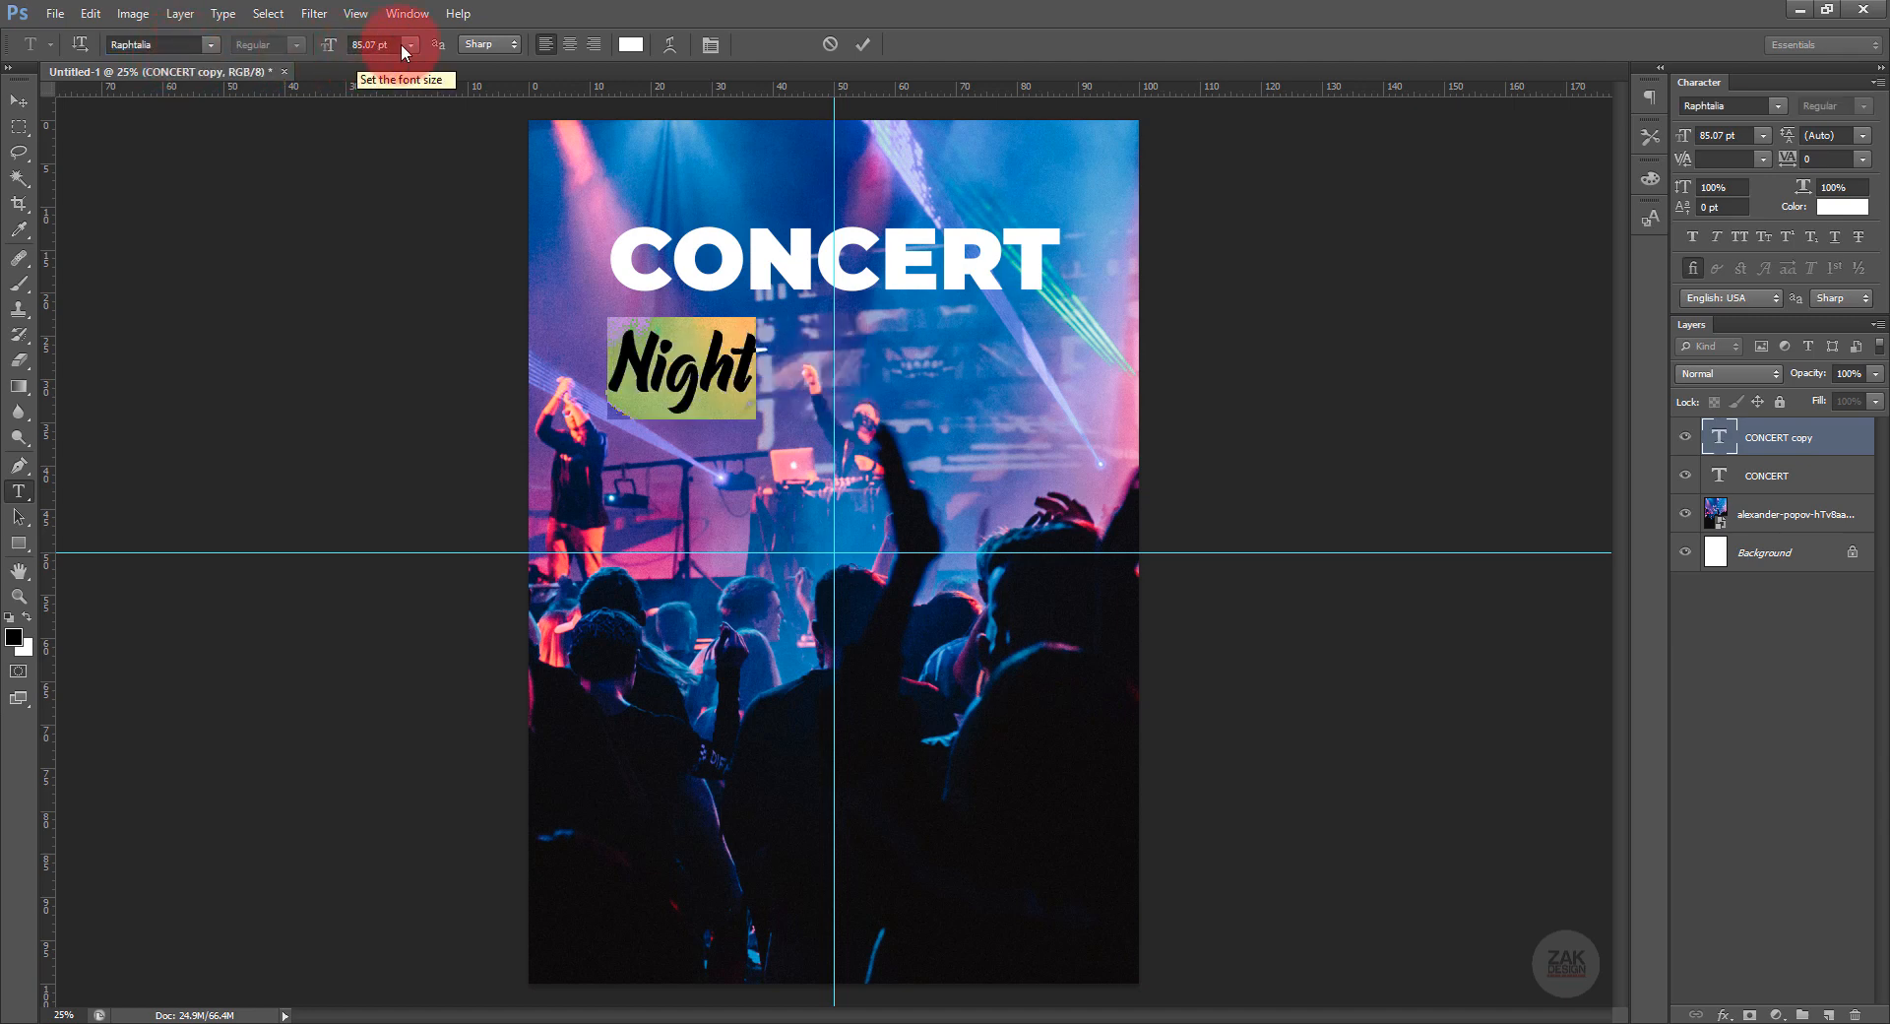
# Set the font size of the Night text to 102 pt.
pyautogui.click(404, 45)
pyautogui.click(404, 45)
pyautogui.click(331, 47)
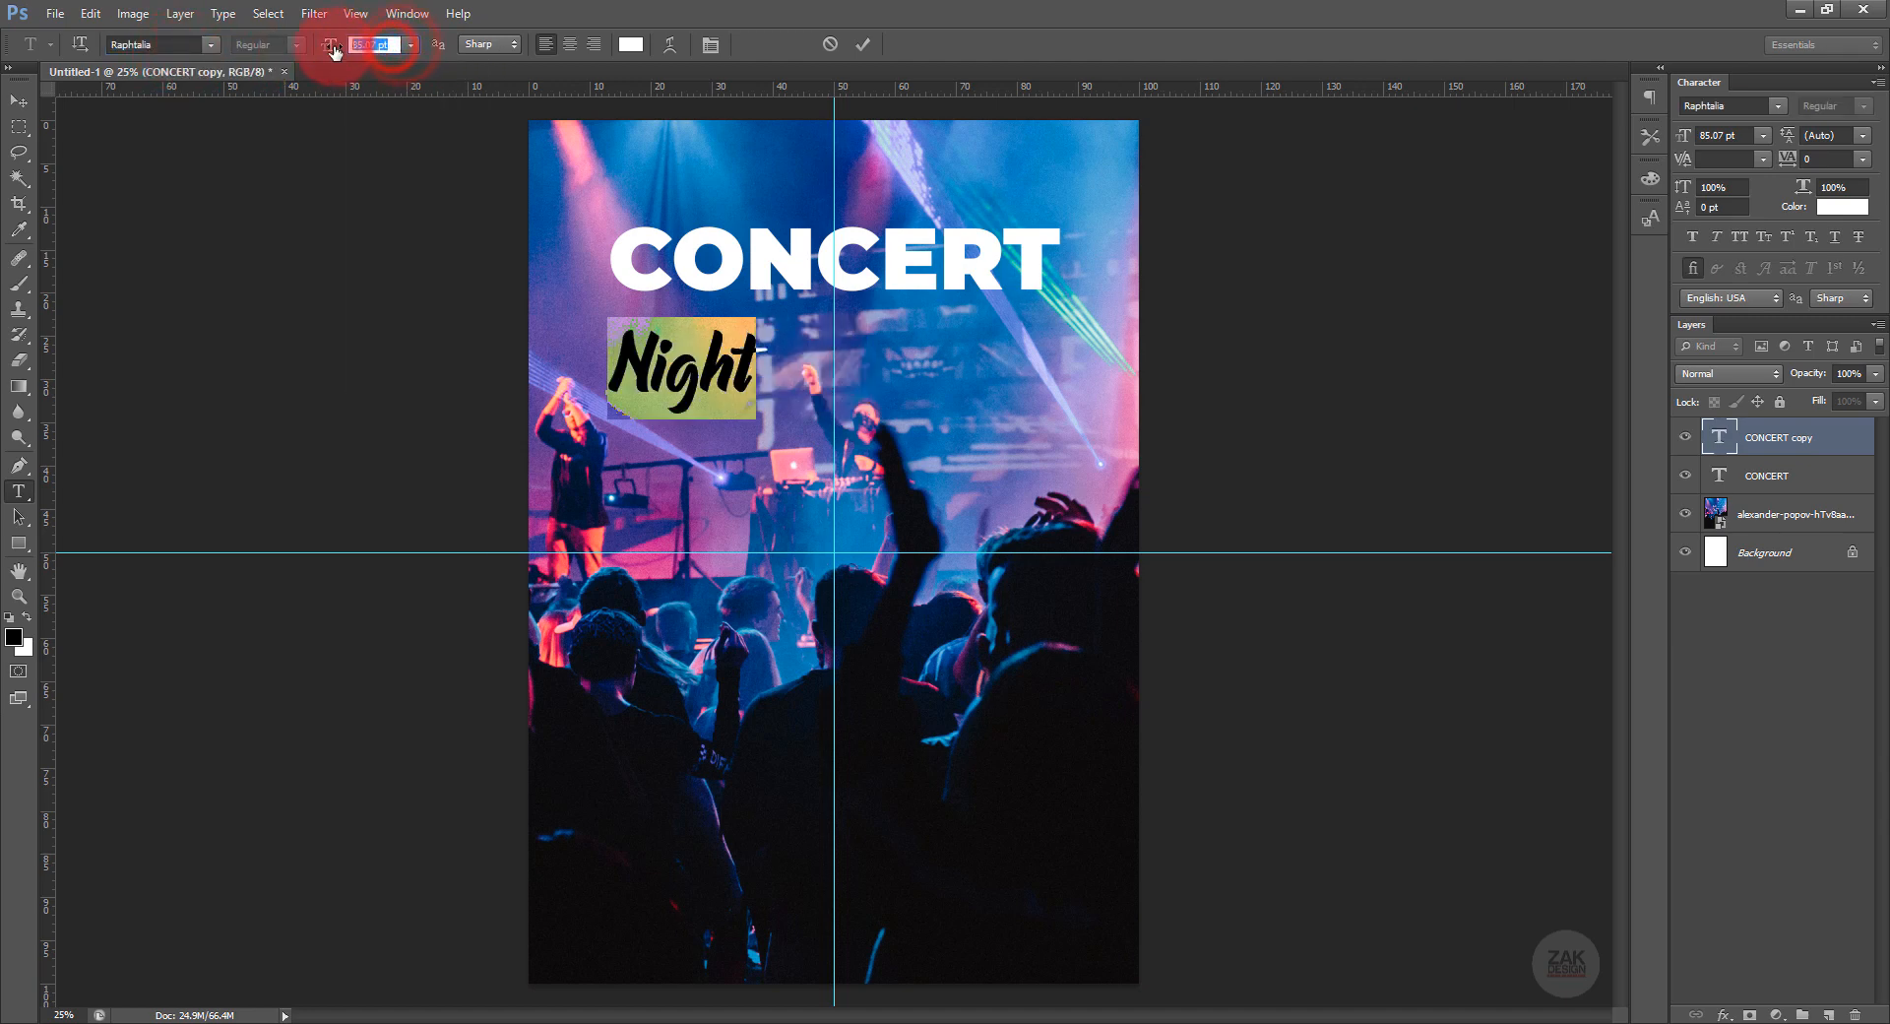
pyautogui.write('102')
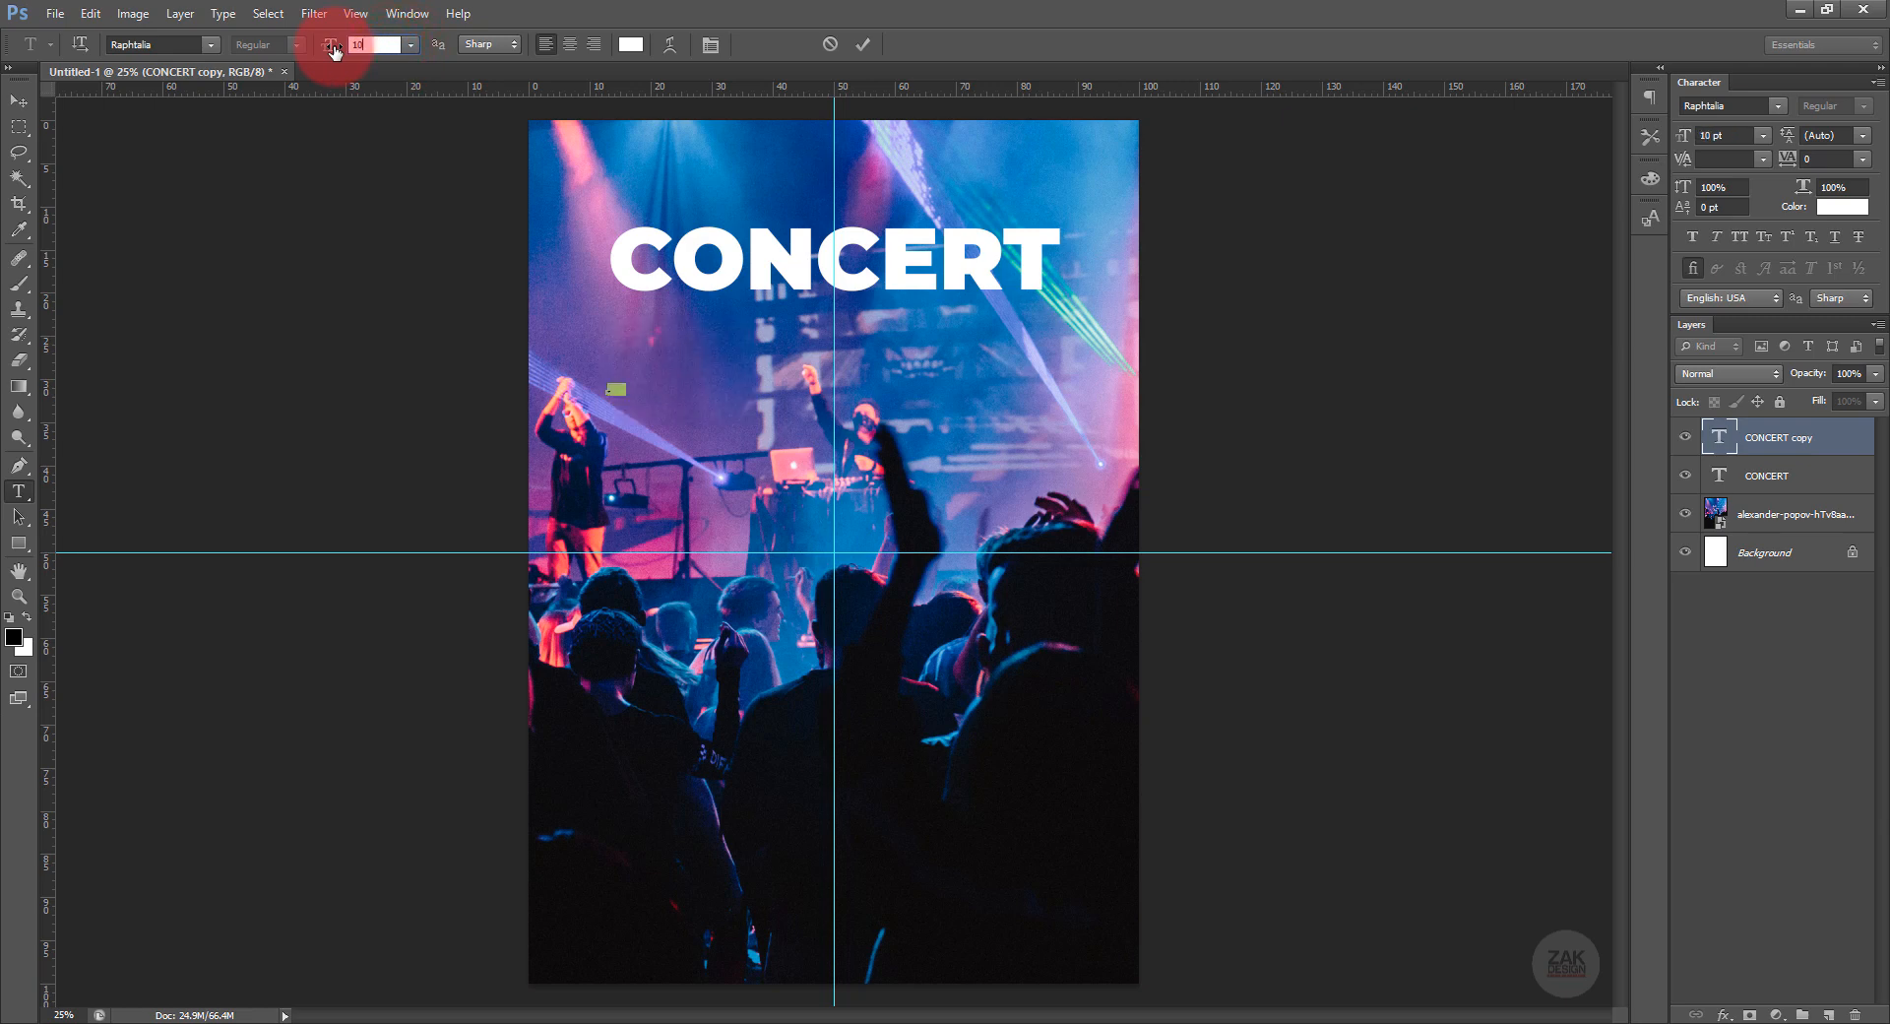
pyautogui.click(12, 100)
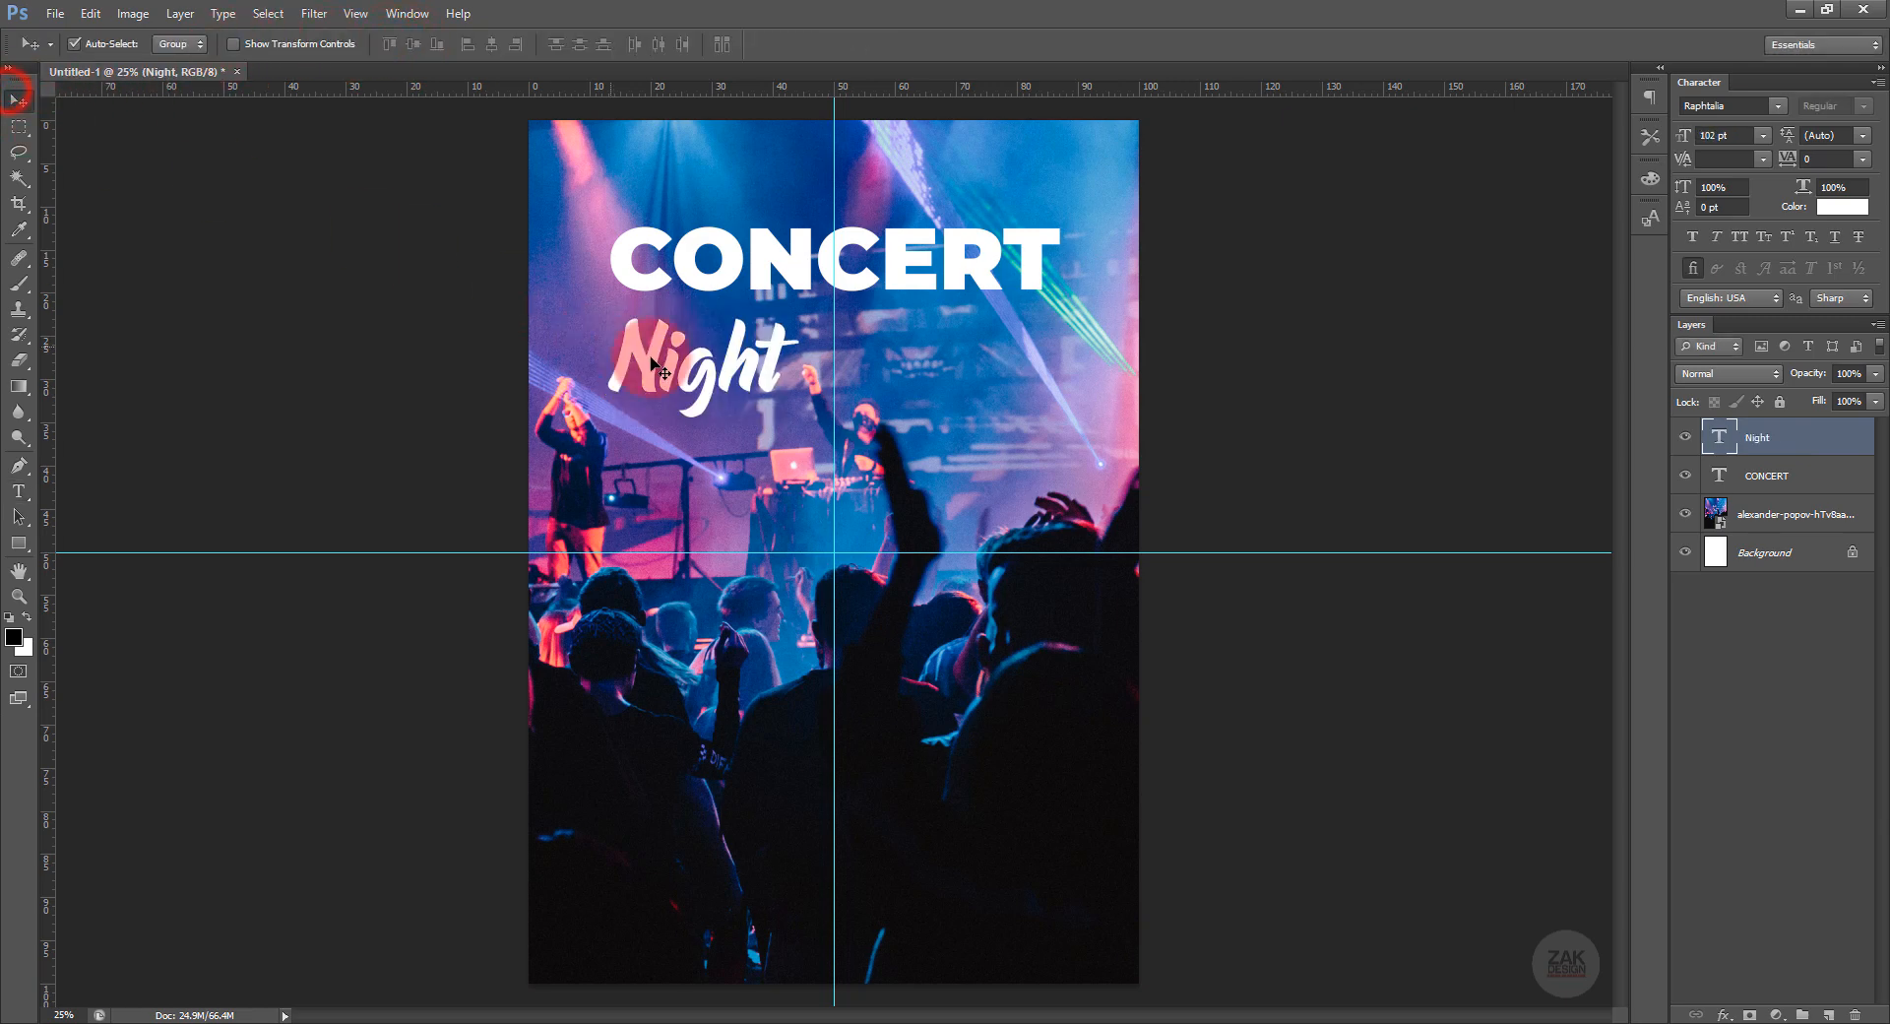
# Move the Night text up to overlap the lower edge of CONCERT at the vertical guide, and tilt it slightly.
pyautogui.moveTo(724, 362); pyautogui.dragTo(976, 269)
pyautogui.hotkey('ctrl', 't')
pyautogui.press('Return')
pyautogui.click(1201, 313)
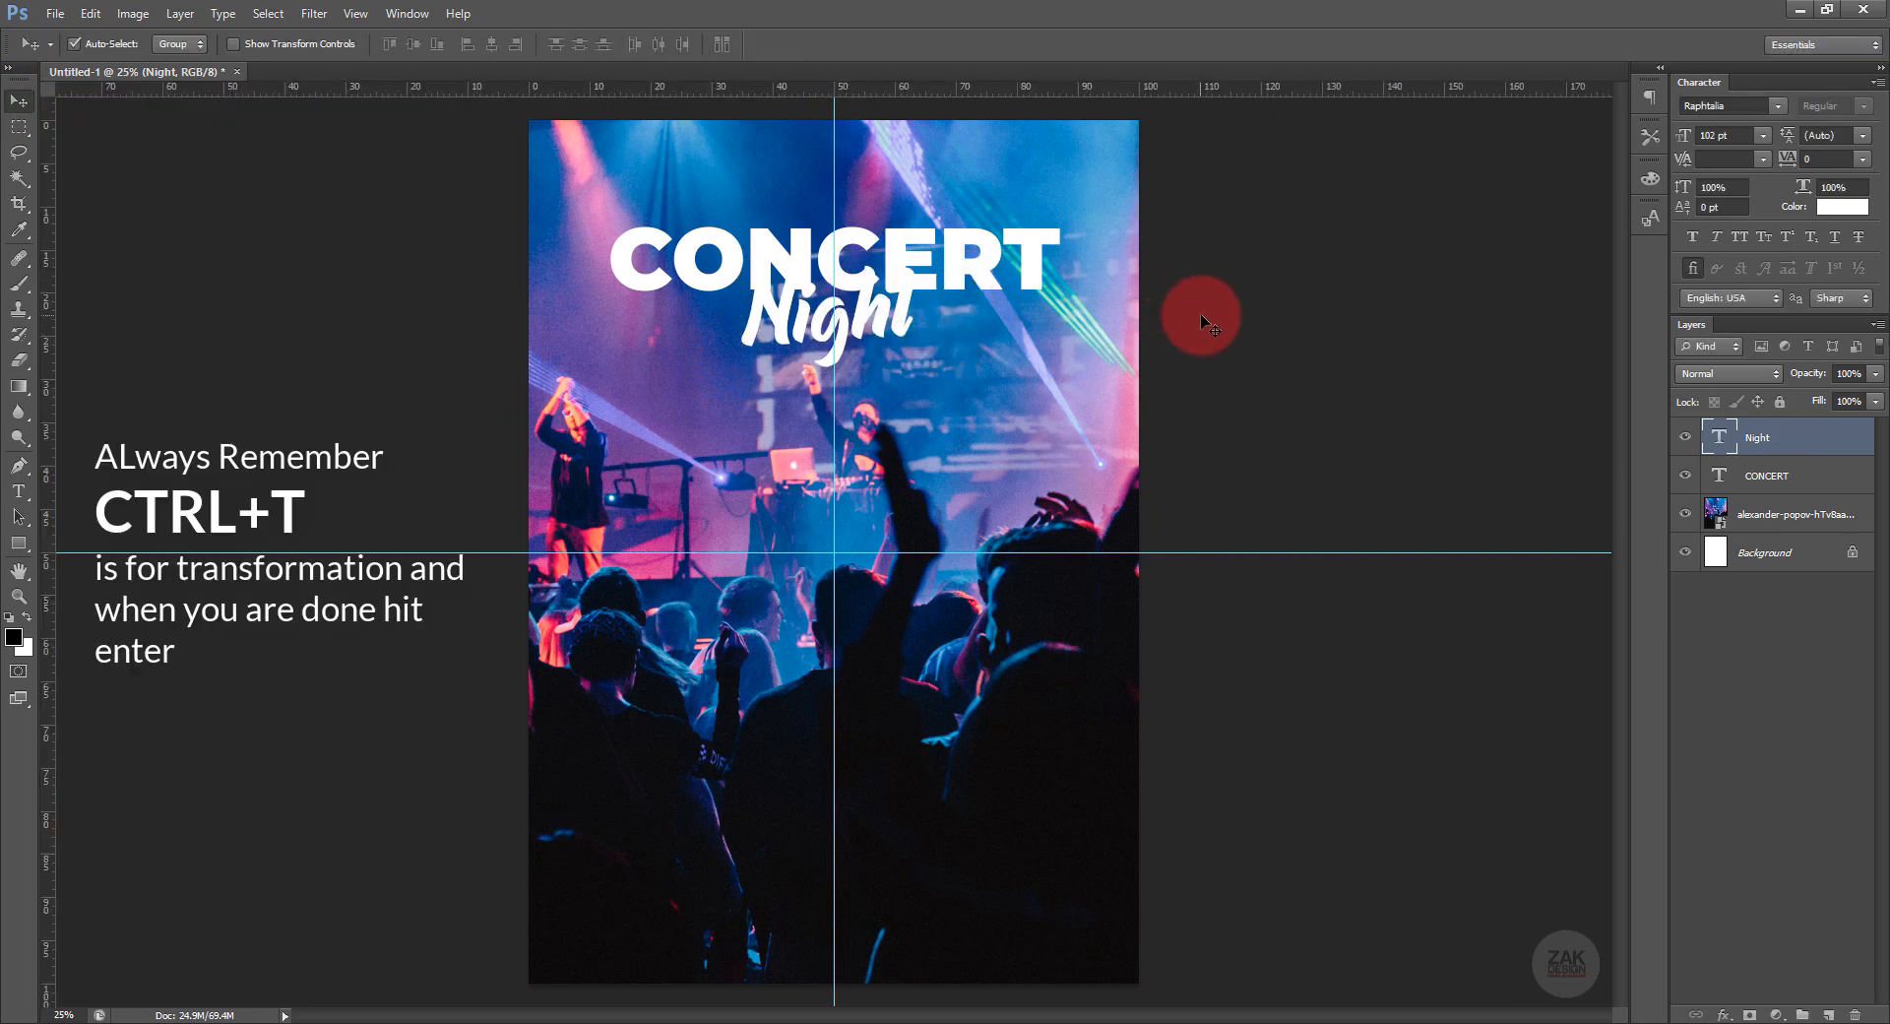
# Change the Night text colour to the pink e678b5 sampled from the crowd photo.
pyautogui.doubleClick(1715, 438)
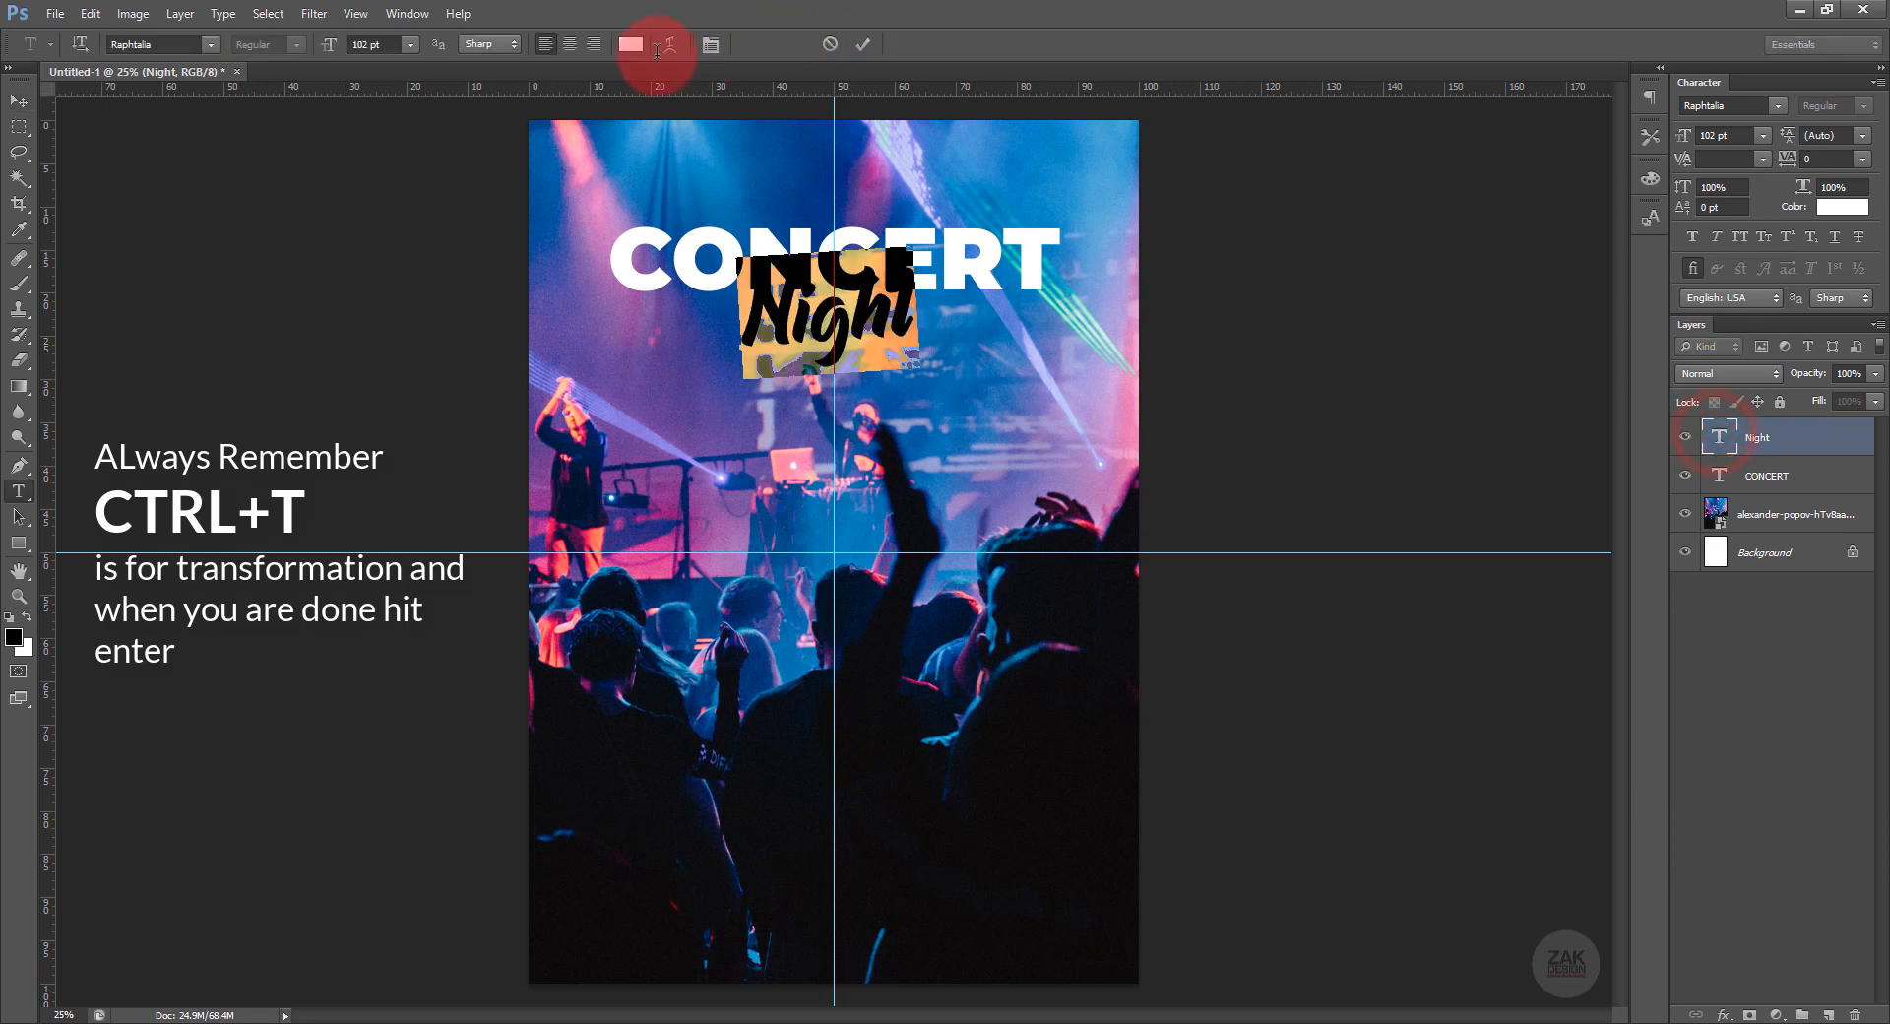
pyautogui.click(634, 53)
pyautogui.click(1131, 414)
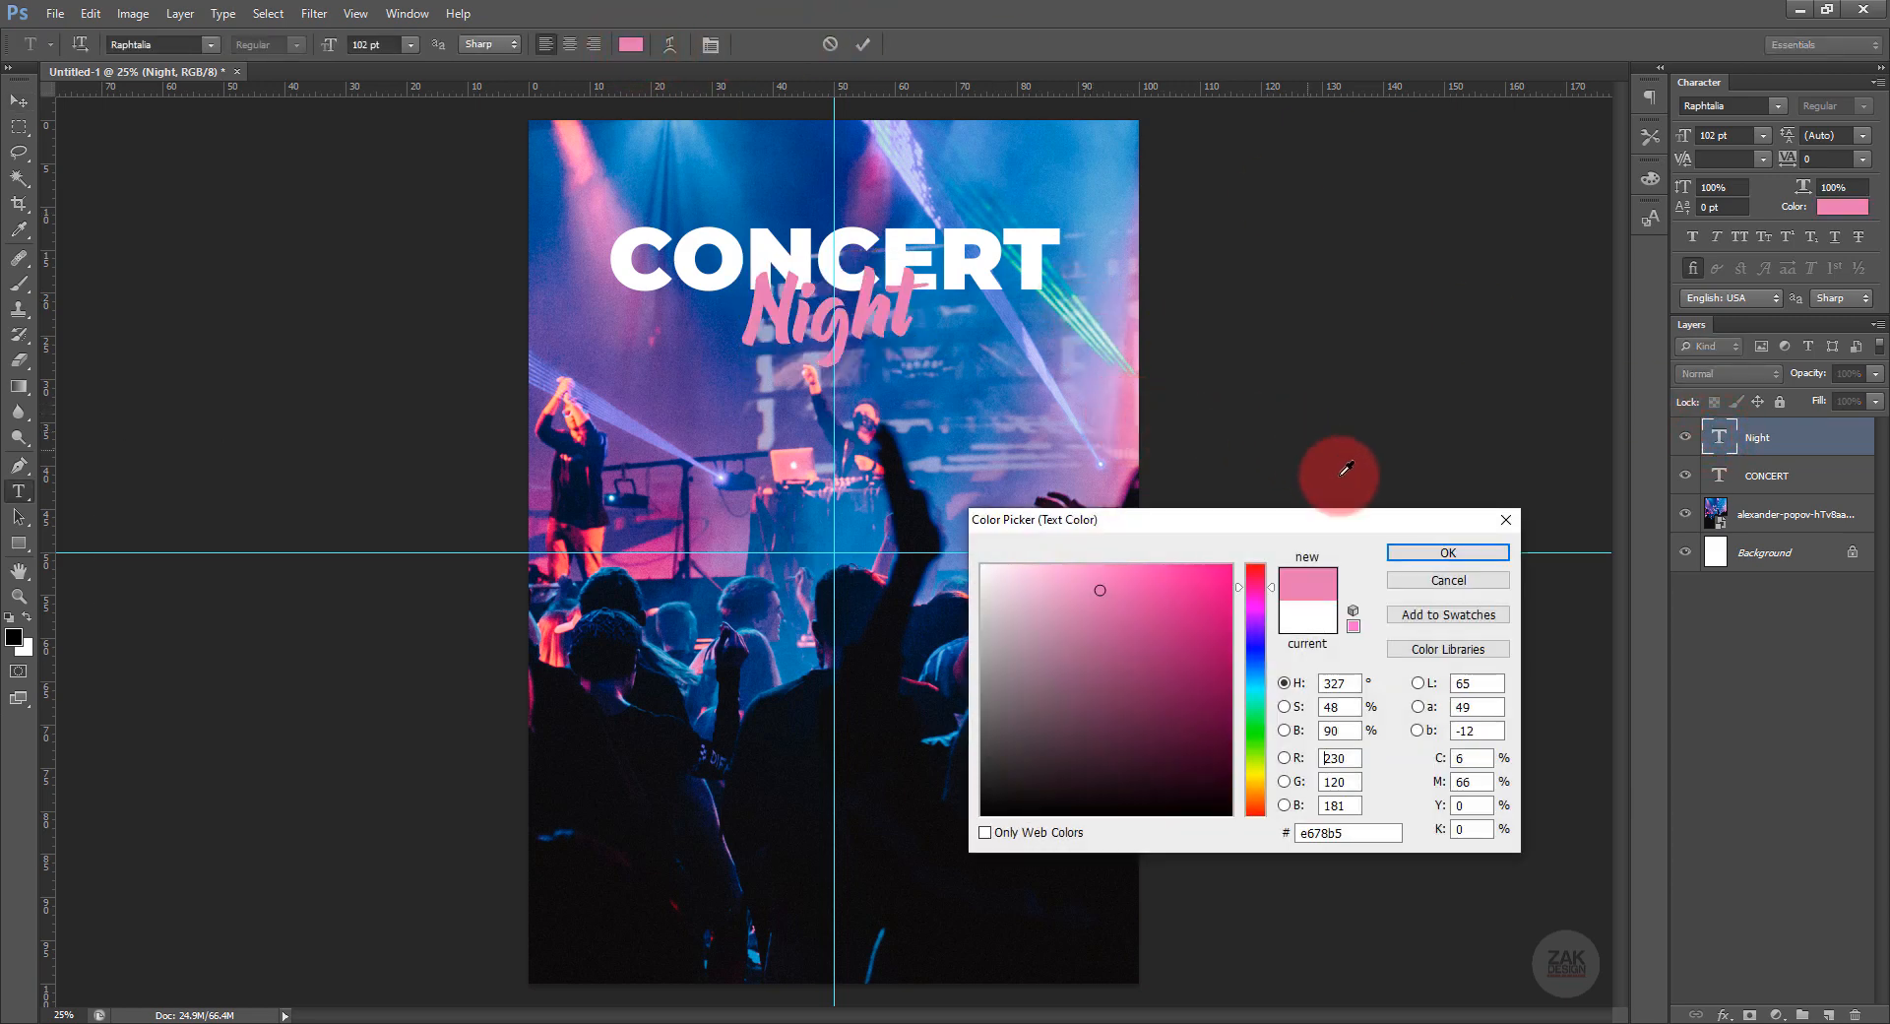
pyautogui.click(1415, 555)
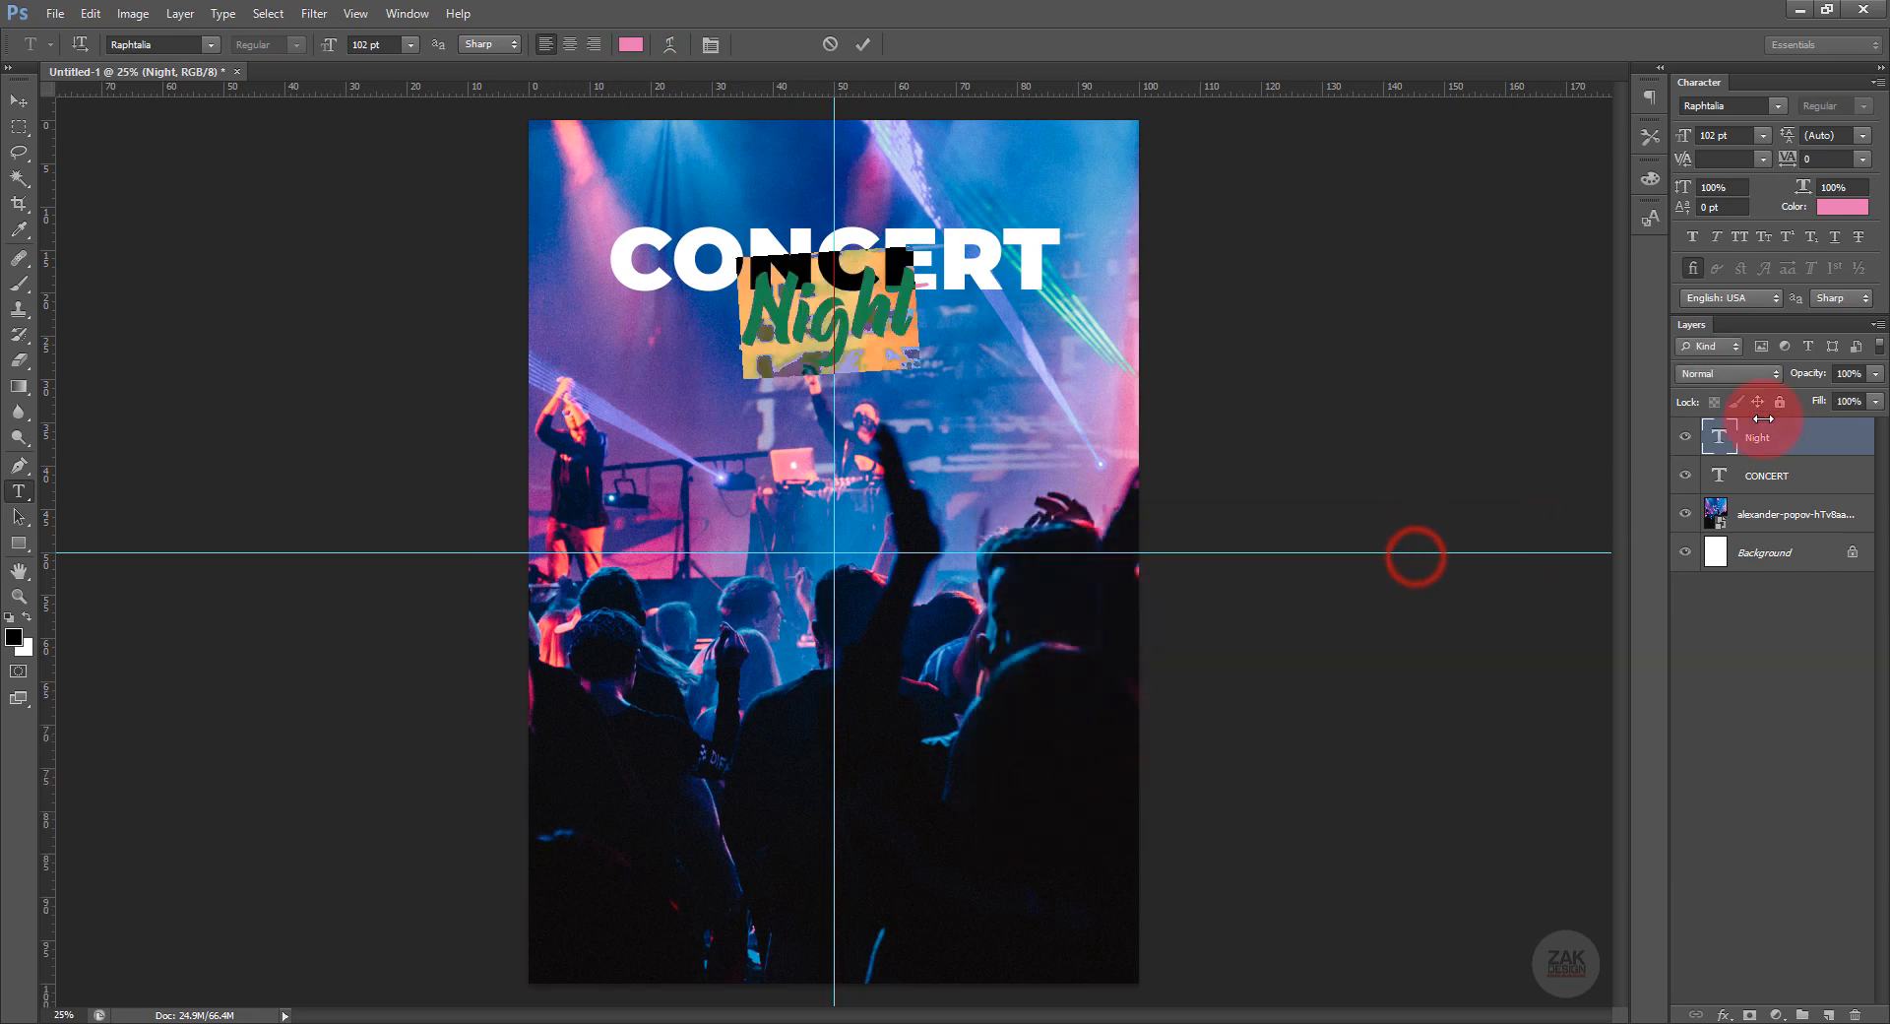
# Add a Gradient Overlay to the Night text and set its starting colour stop to the light pink ffa7ae sampled from the photo.
pyautogui.click(1721, 1013)
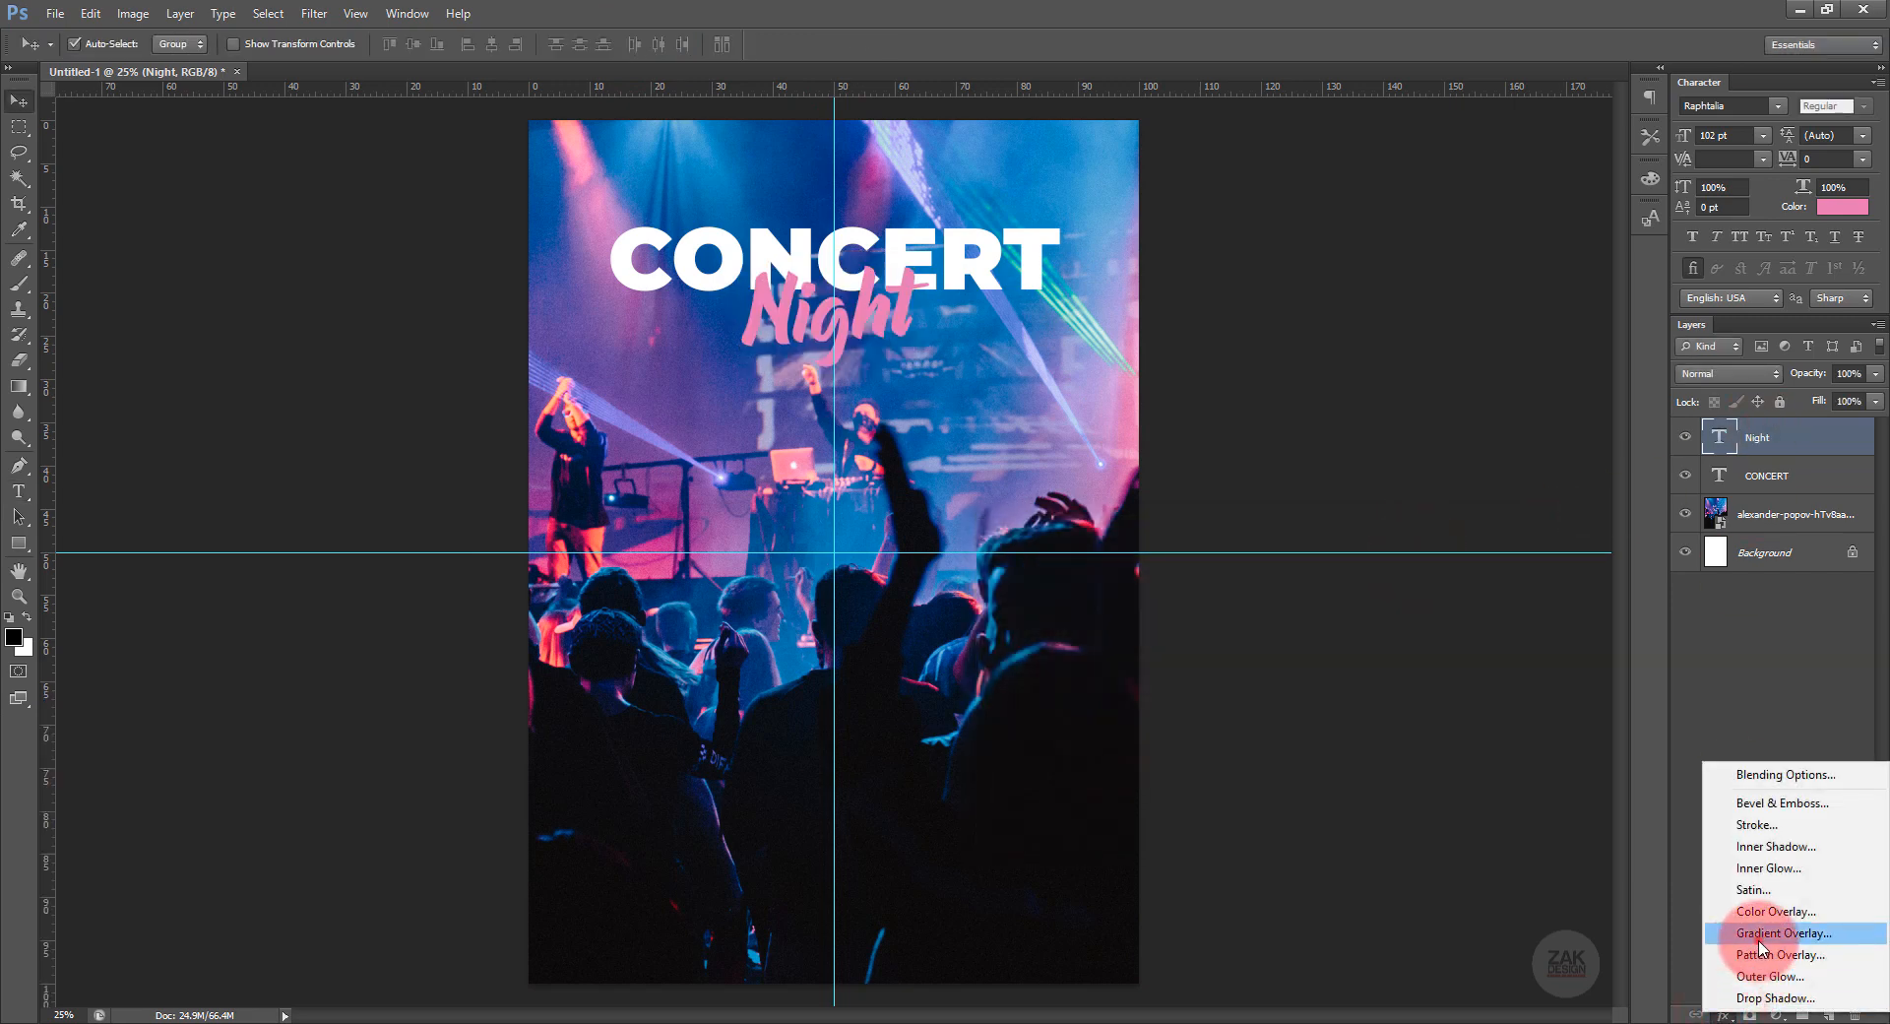
pyautogui.click(1771, 932)
pyautogui.click(1376, 579)
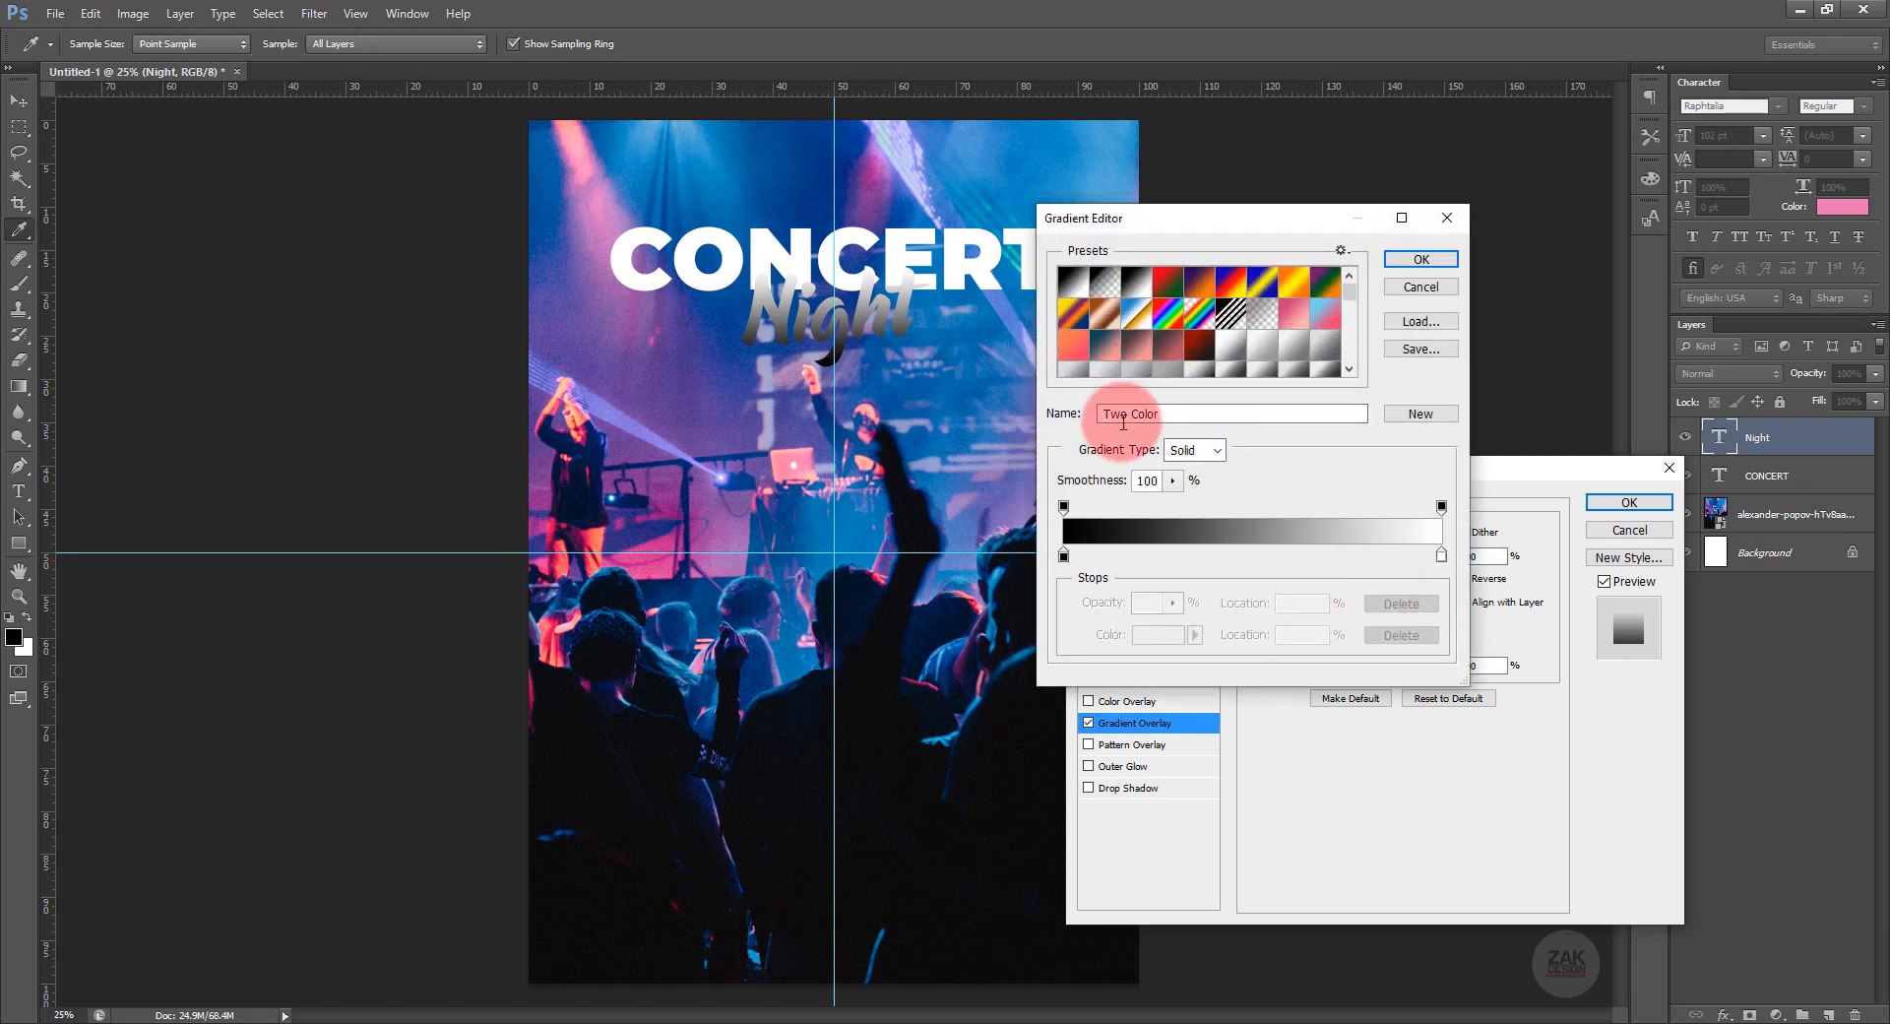
pyautogui.click(1063, 555)
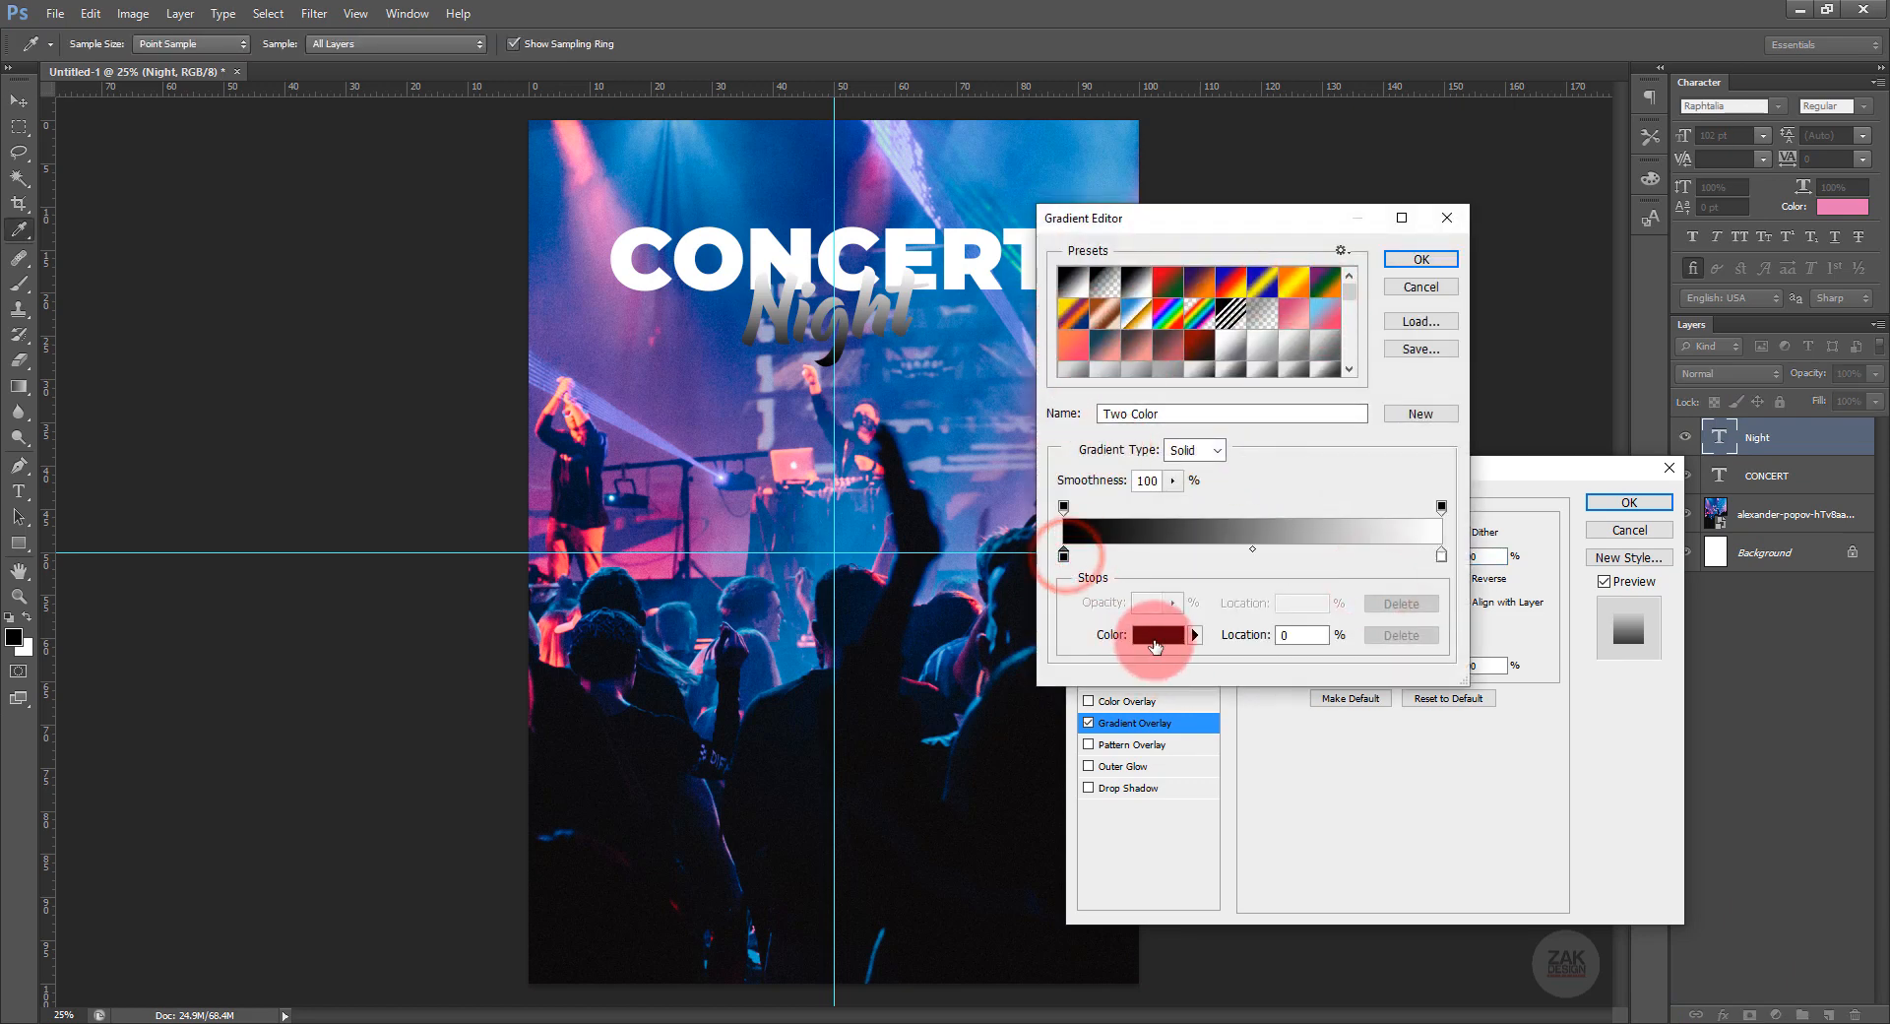
pyautogui.click(1151, 634)
pyautogui.click(579, 126)
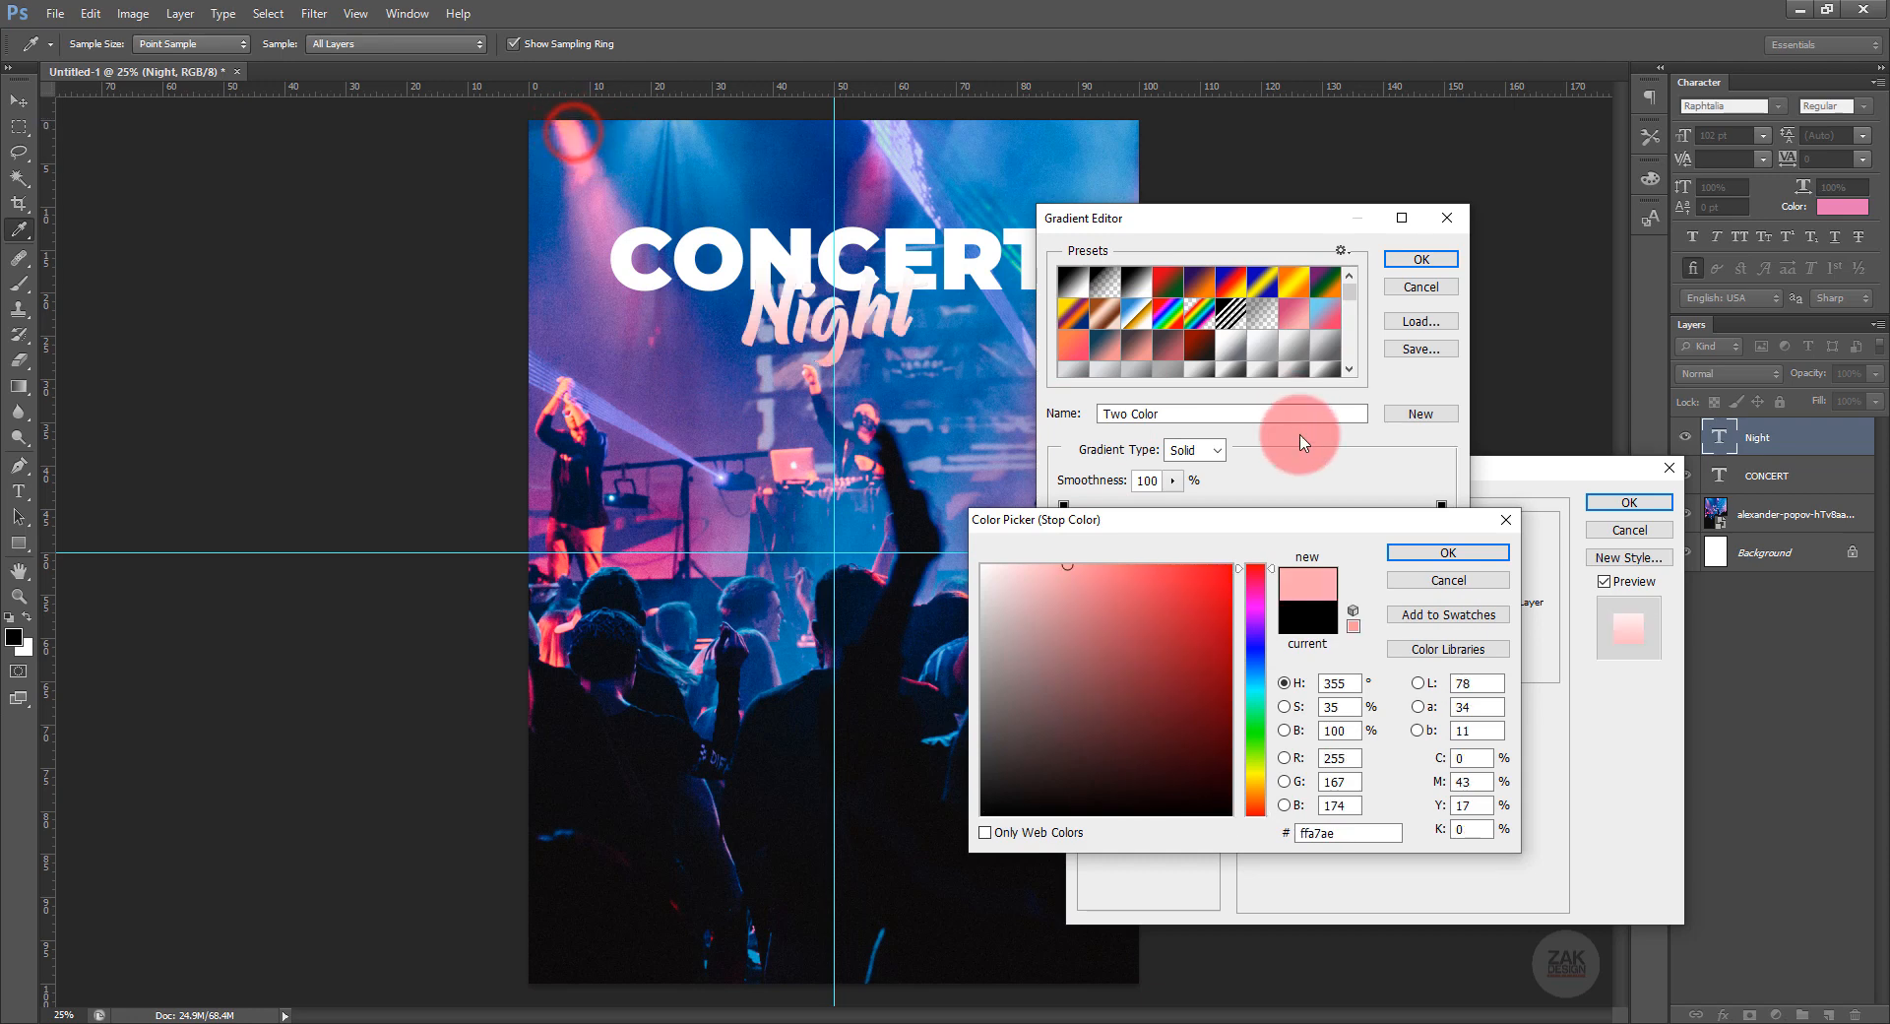
pyautogui.click(1407, 552)
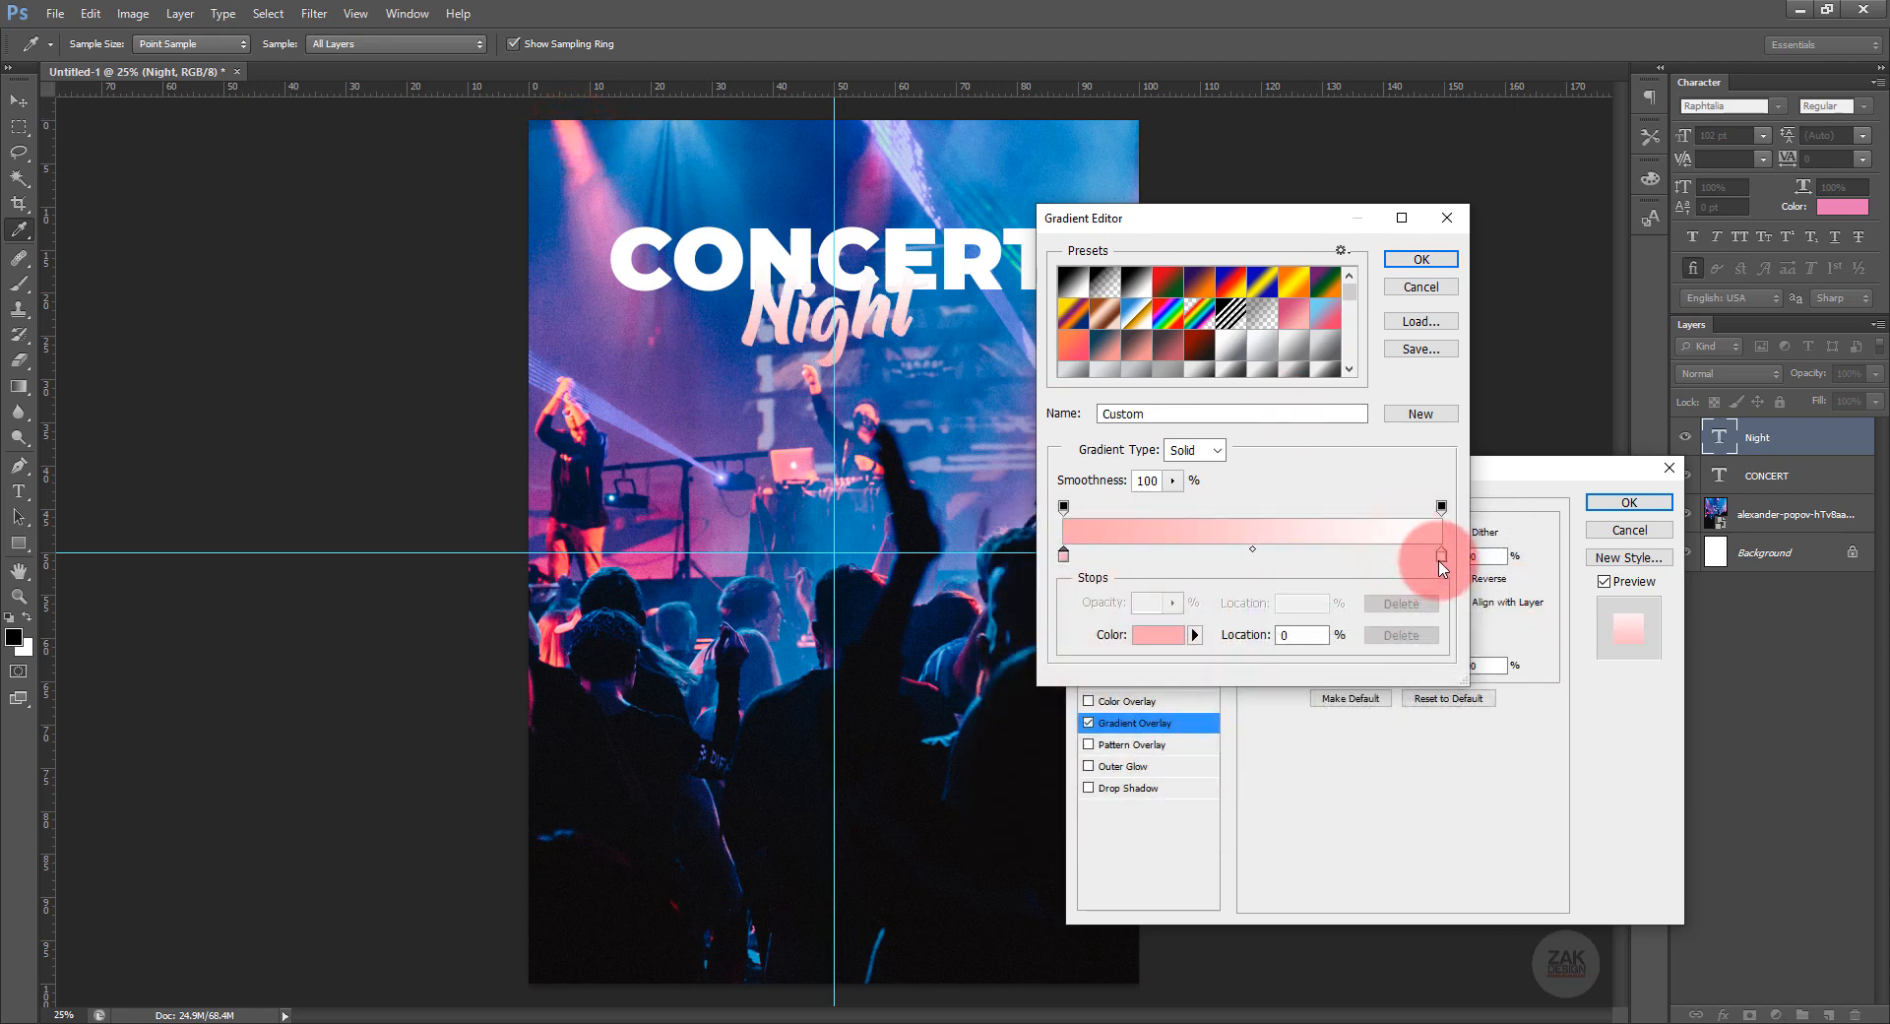
# Set the ending colour stop of Night's gradient to hot pink ff1784 and apply the Gradient Overlay.
pyautogui.click(1441, 555)
pyautogui.click(1166, 634)
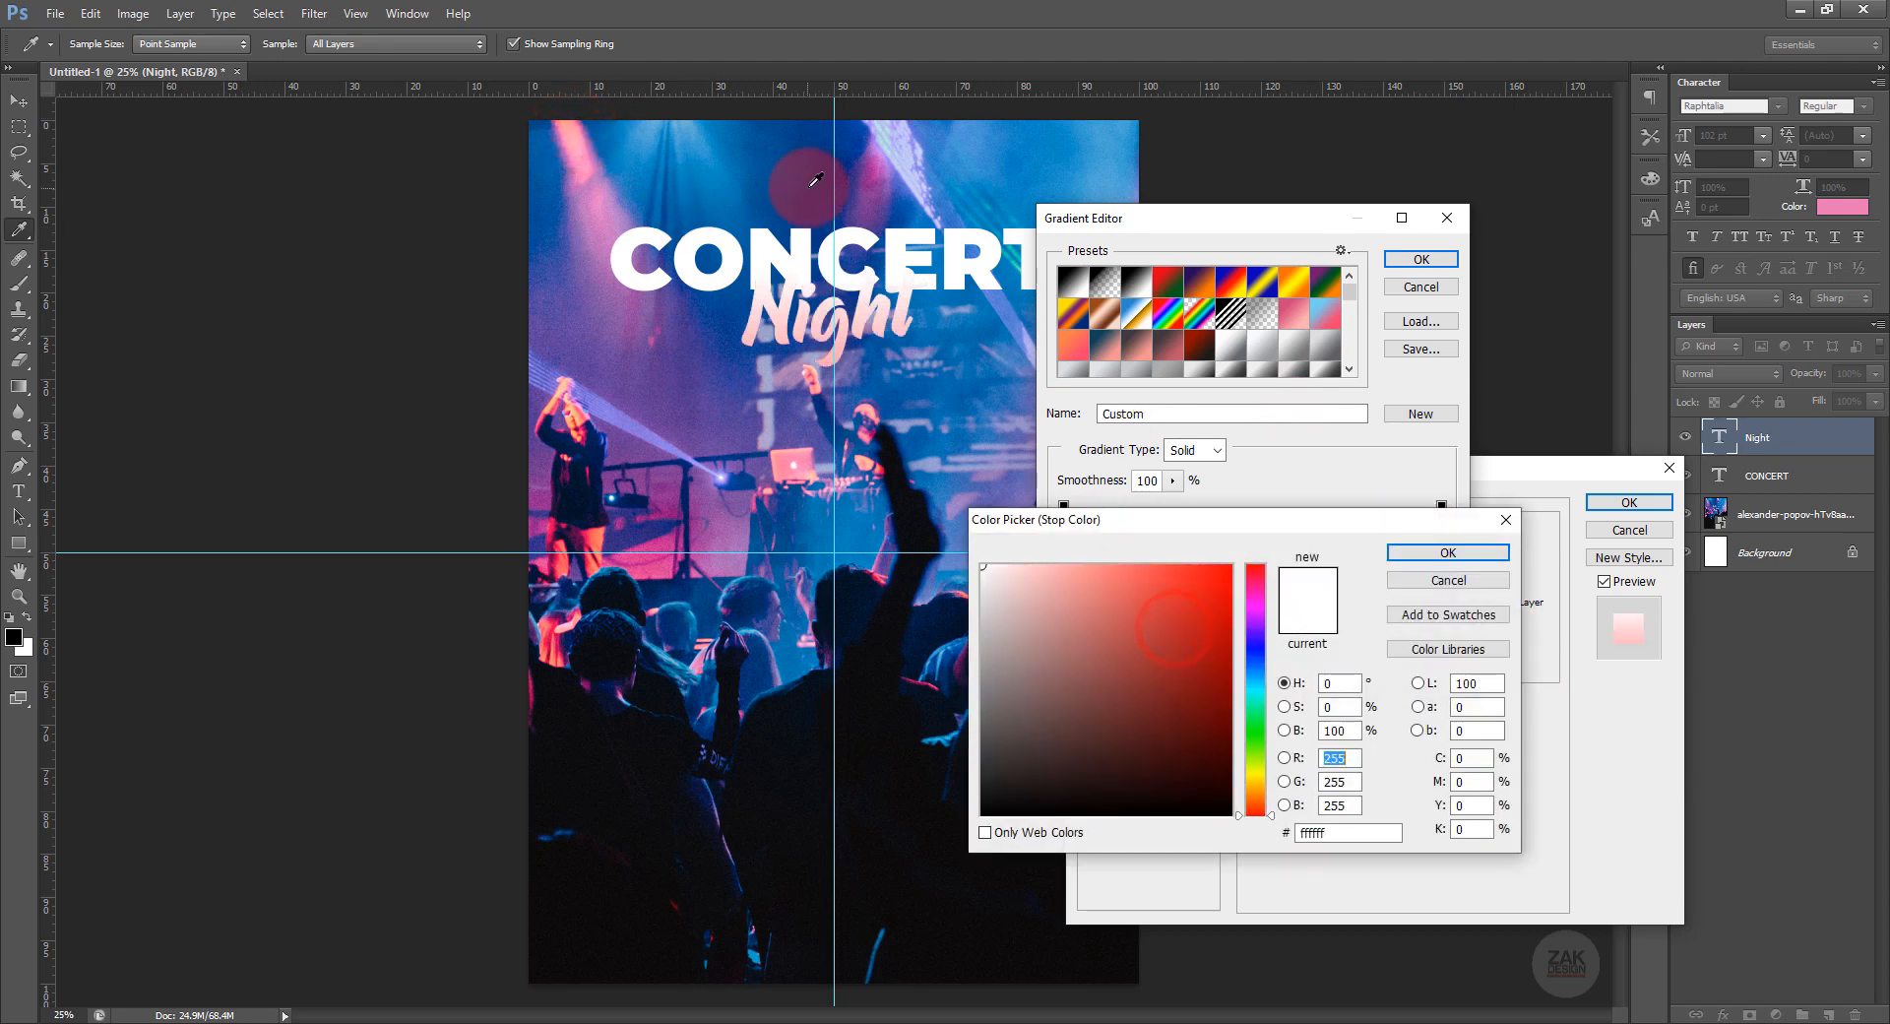
pyautogui.click(895, 173)
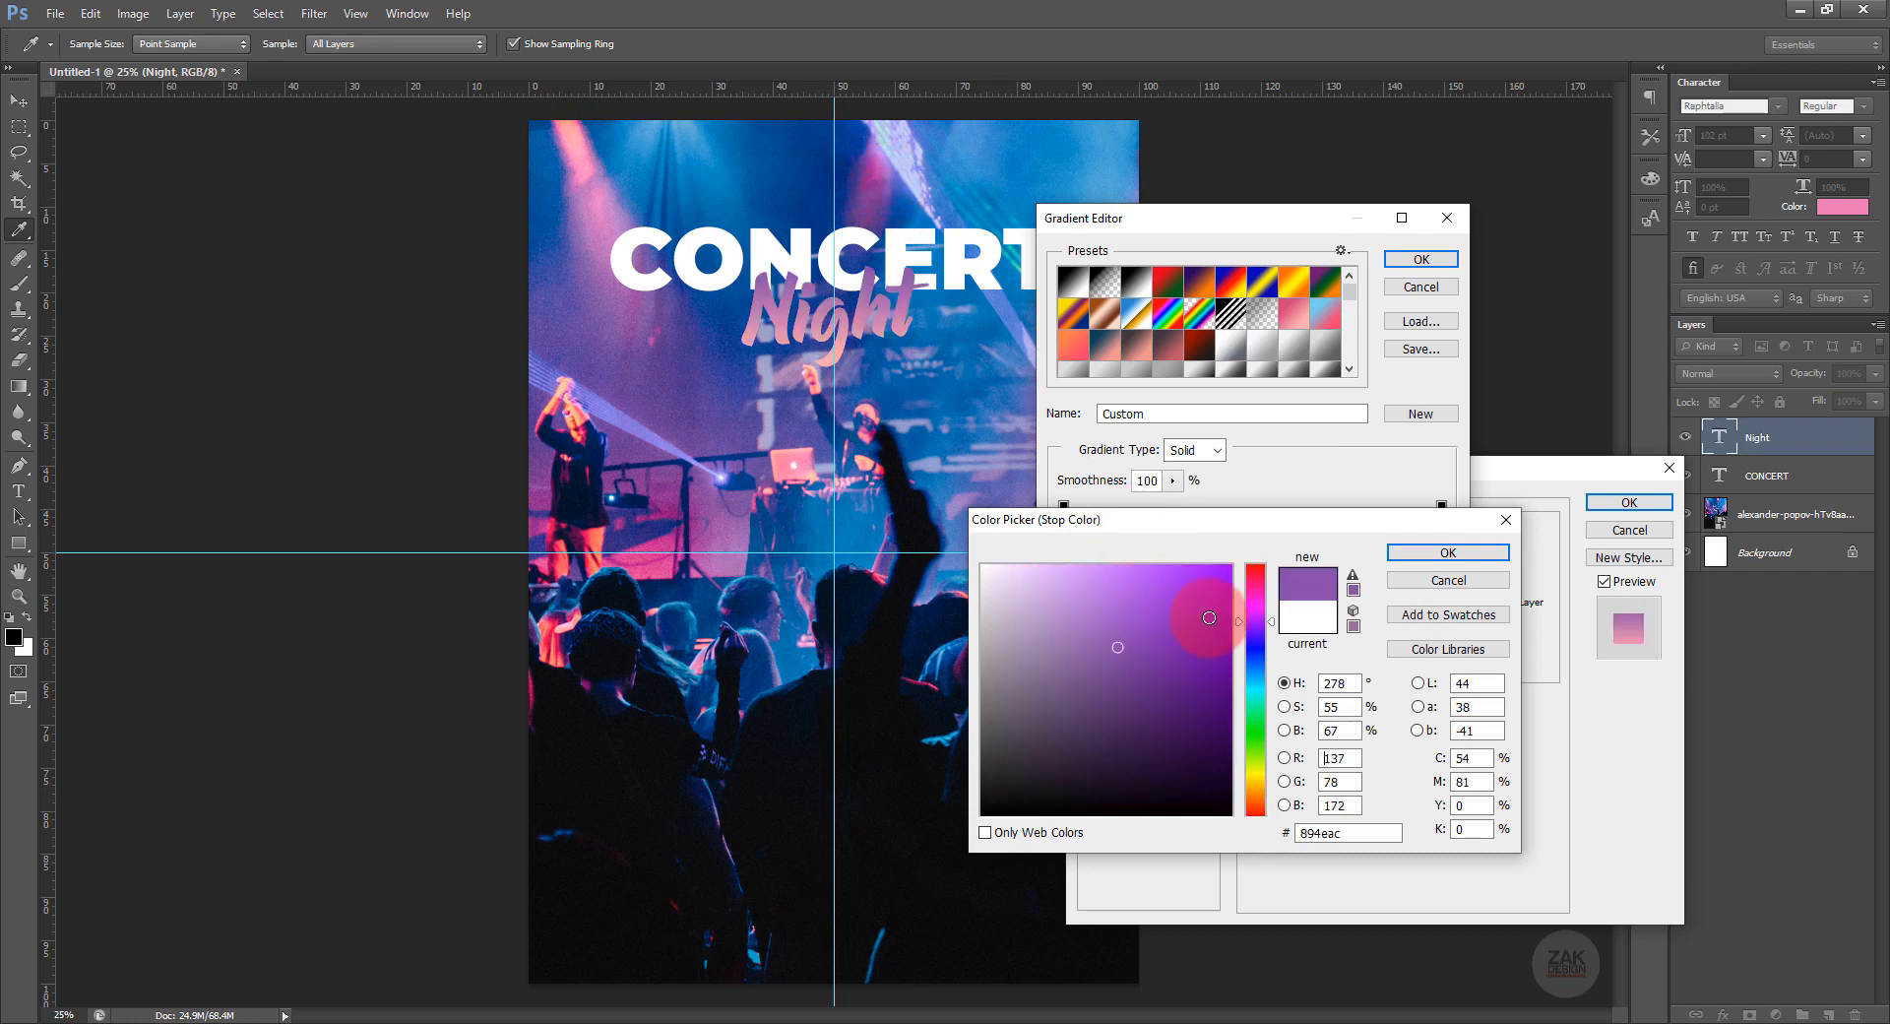
pyautogui.moveTo(1248, 620)
pyautogui.mouseDown()
pyautogui.moveTo(1248, 583)
pyautogui.moveTo(1209, 552)
pyautogui.mouseUp()
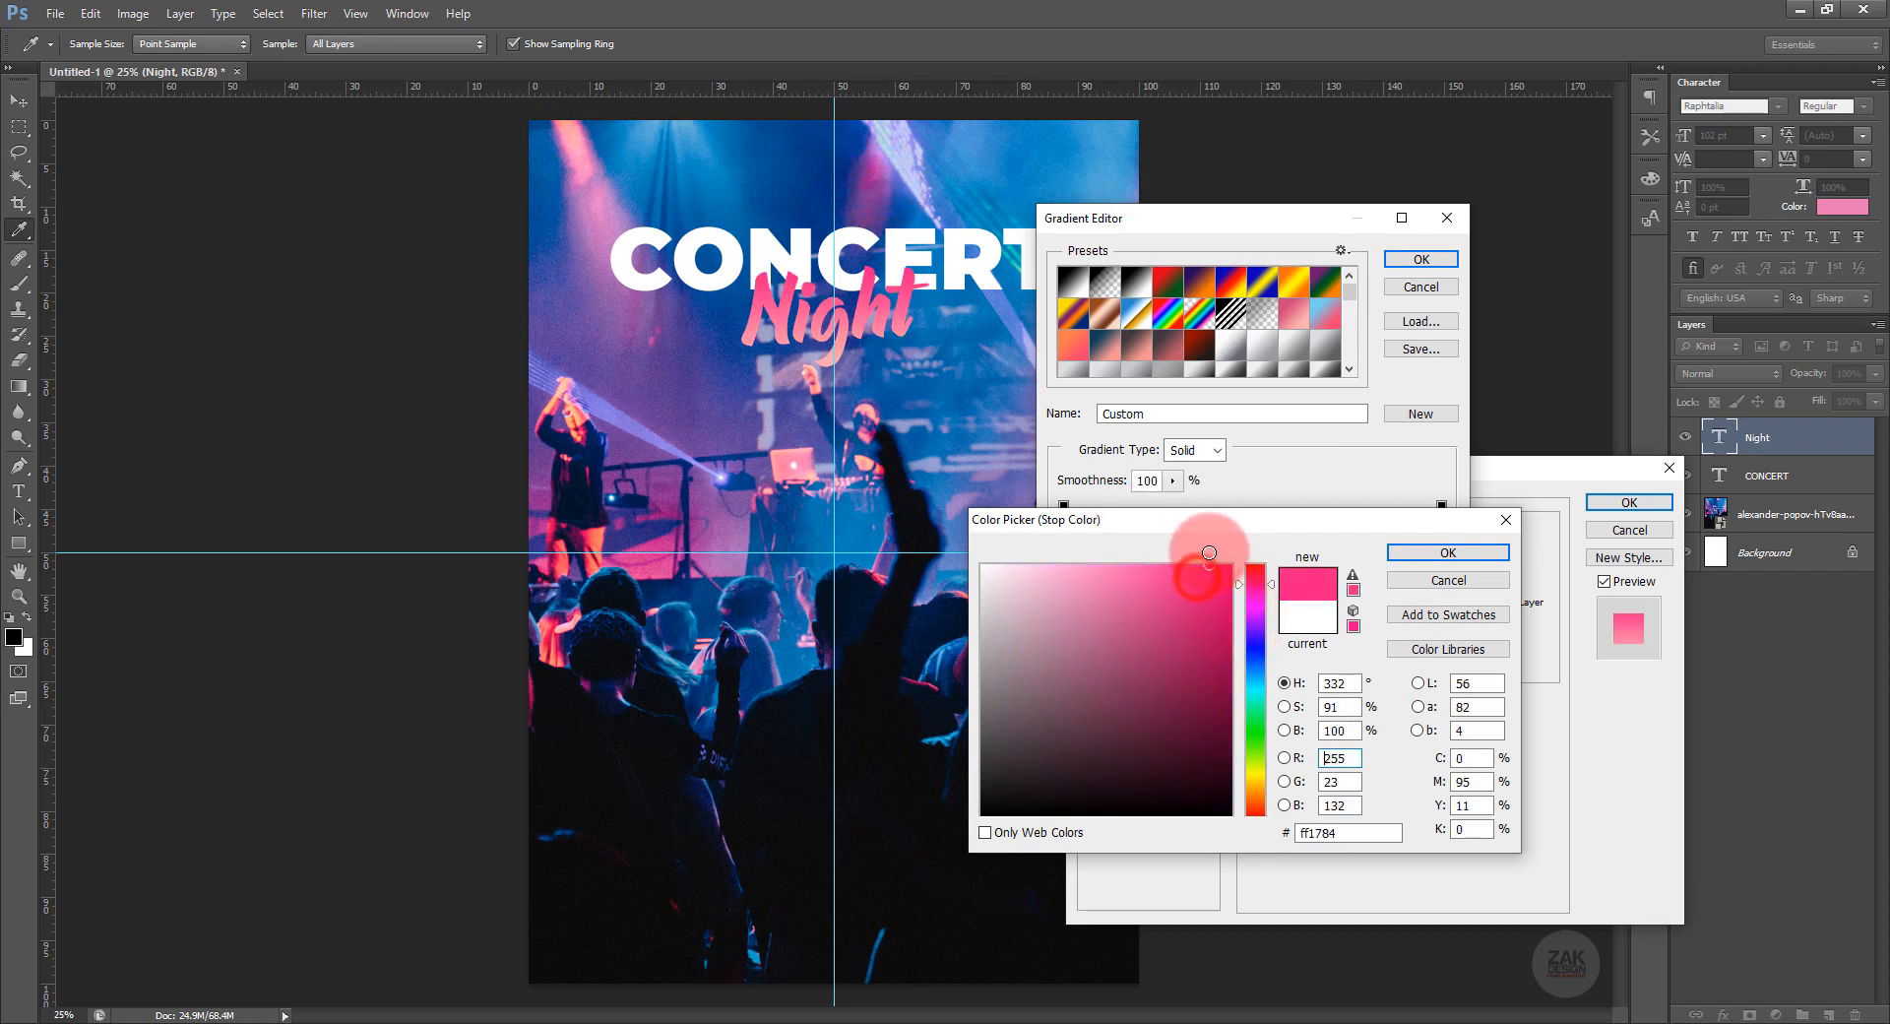
pyautogui.click(1453, 551)
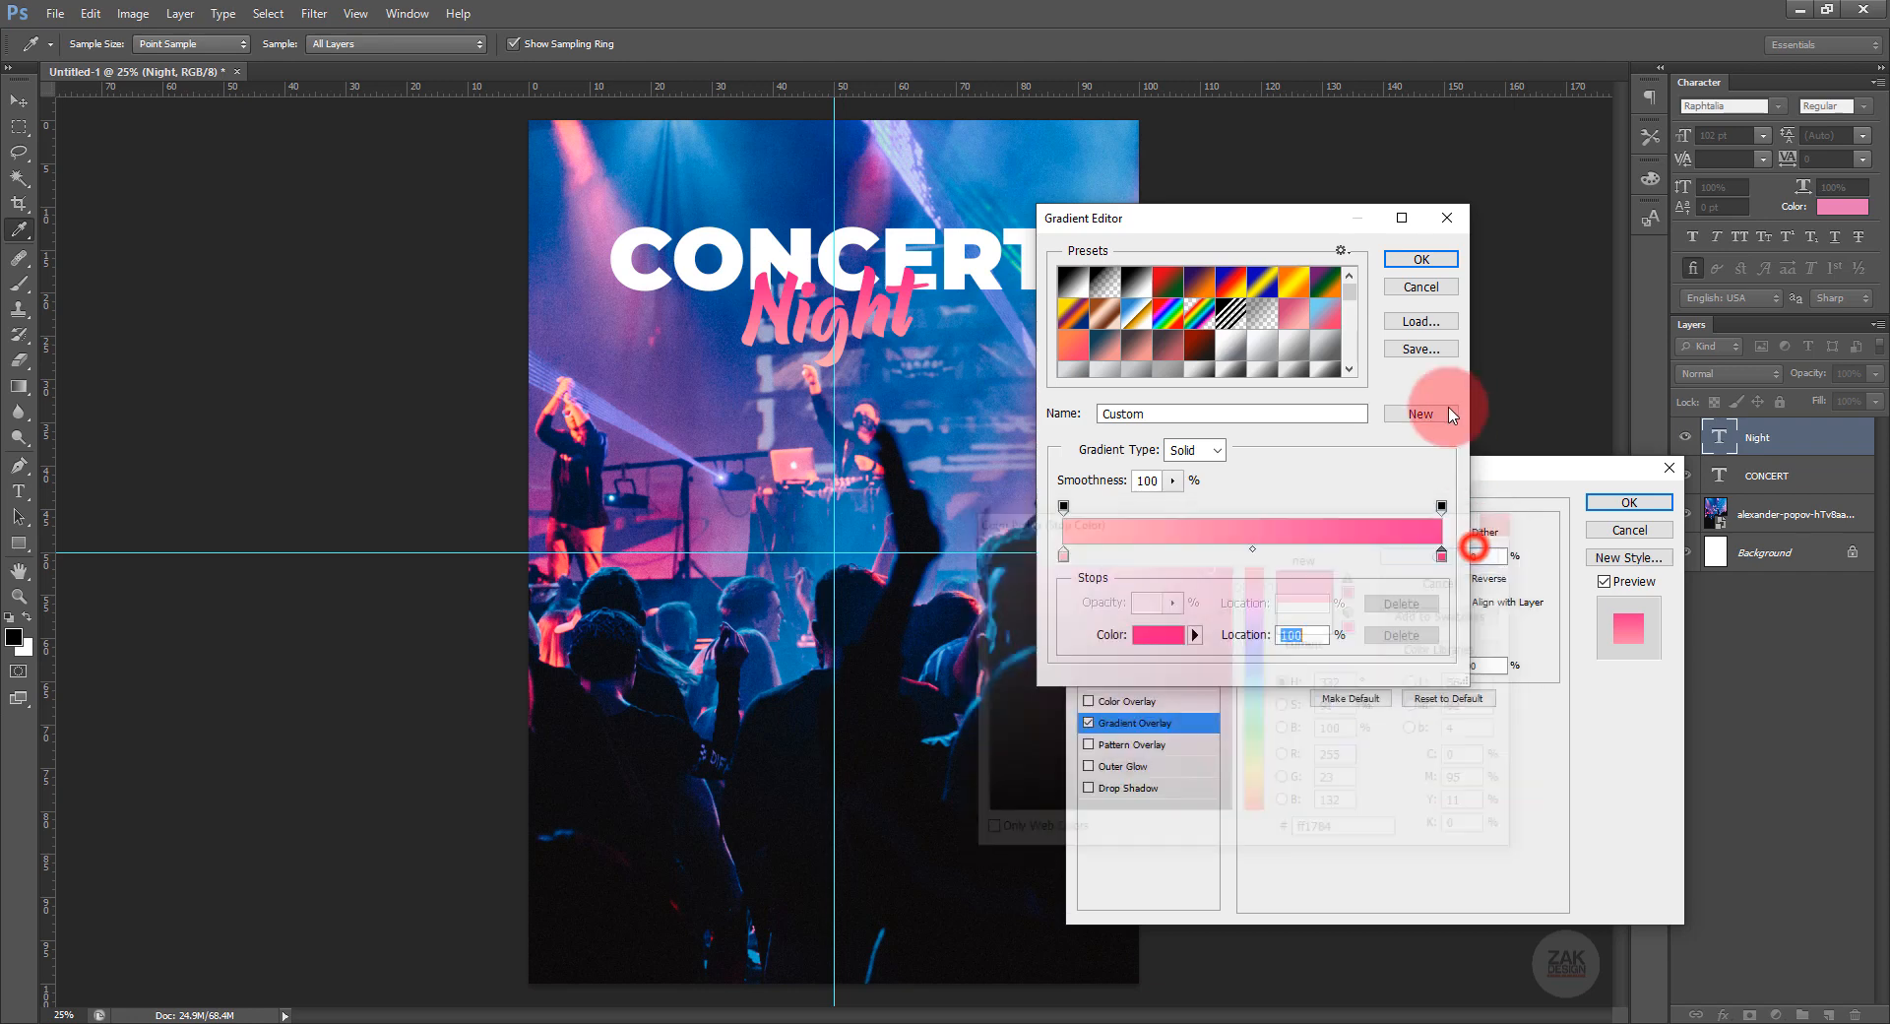
pyautogui.click(1417, 259)
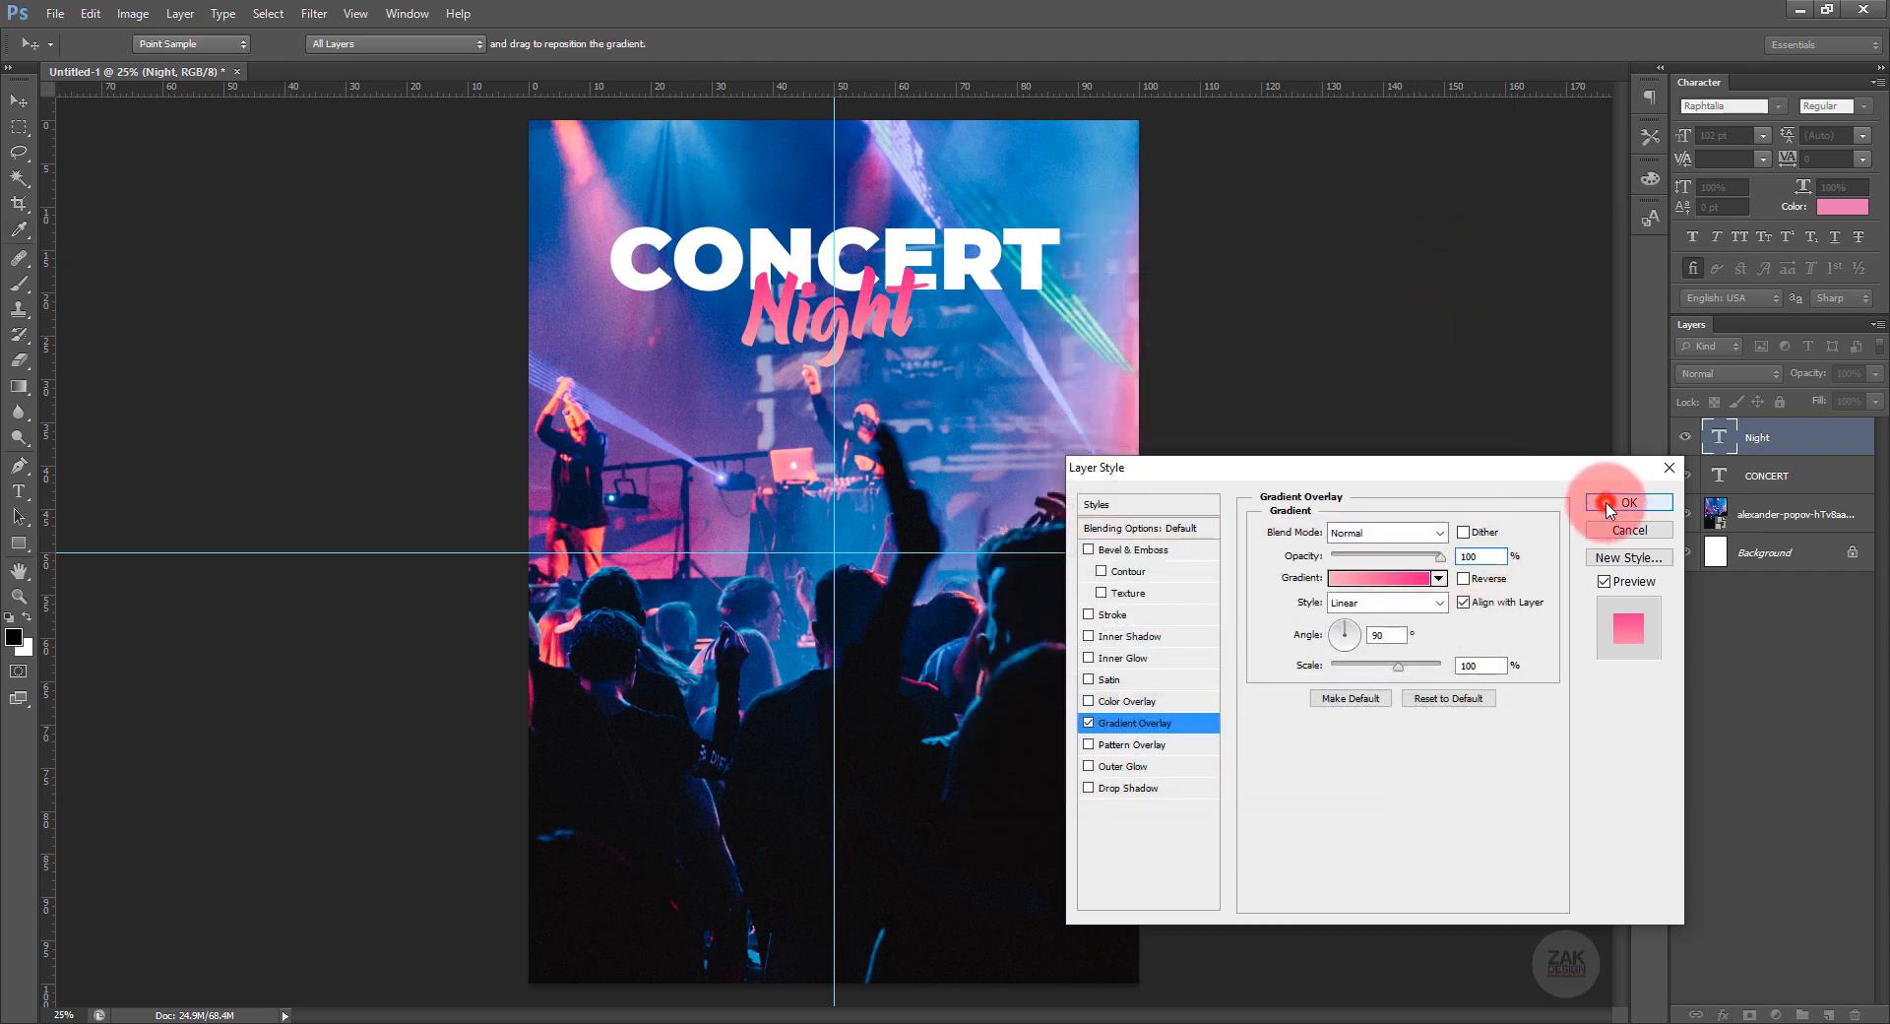
pyautogui.click(1604, 502)
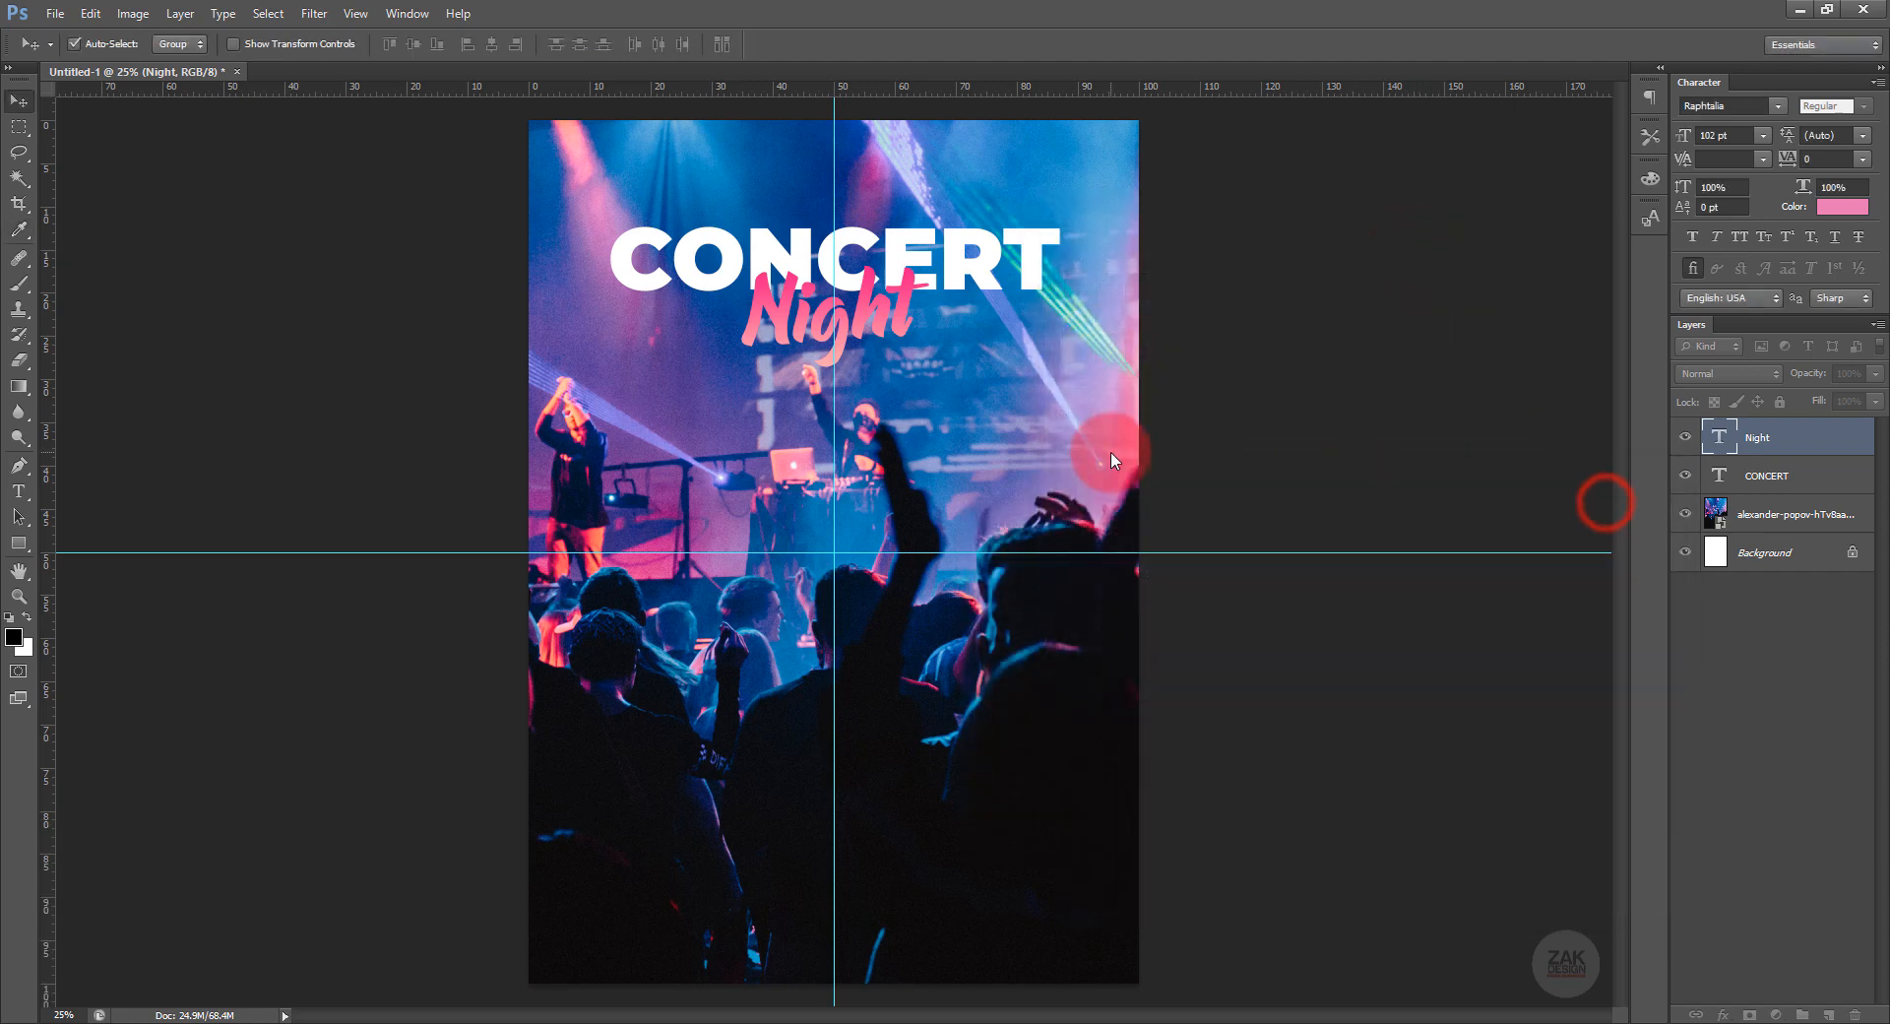
# Add a new text reading JUNE near the upper-right corner of the poster.
pyautogui.click(22, 489)
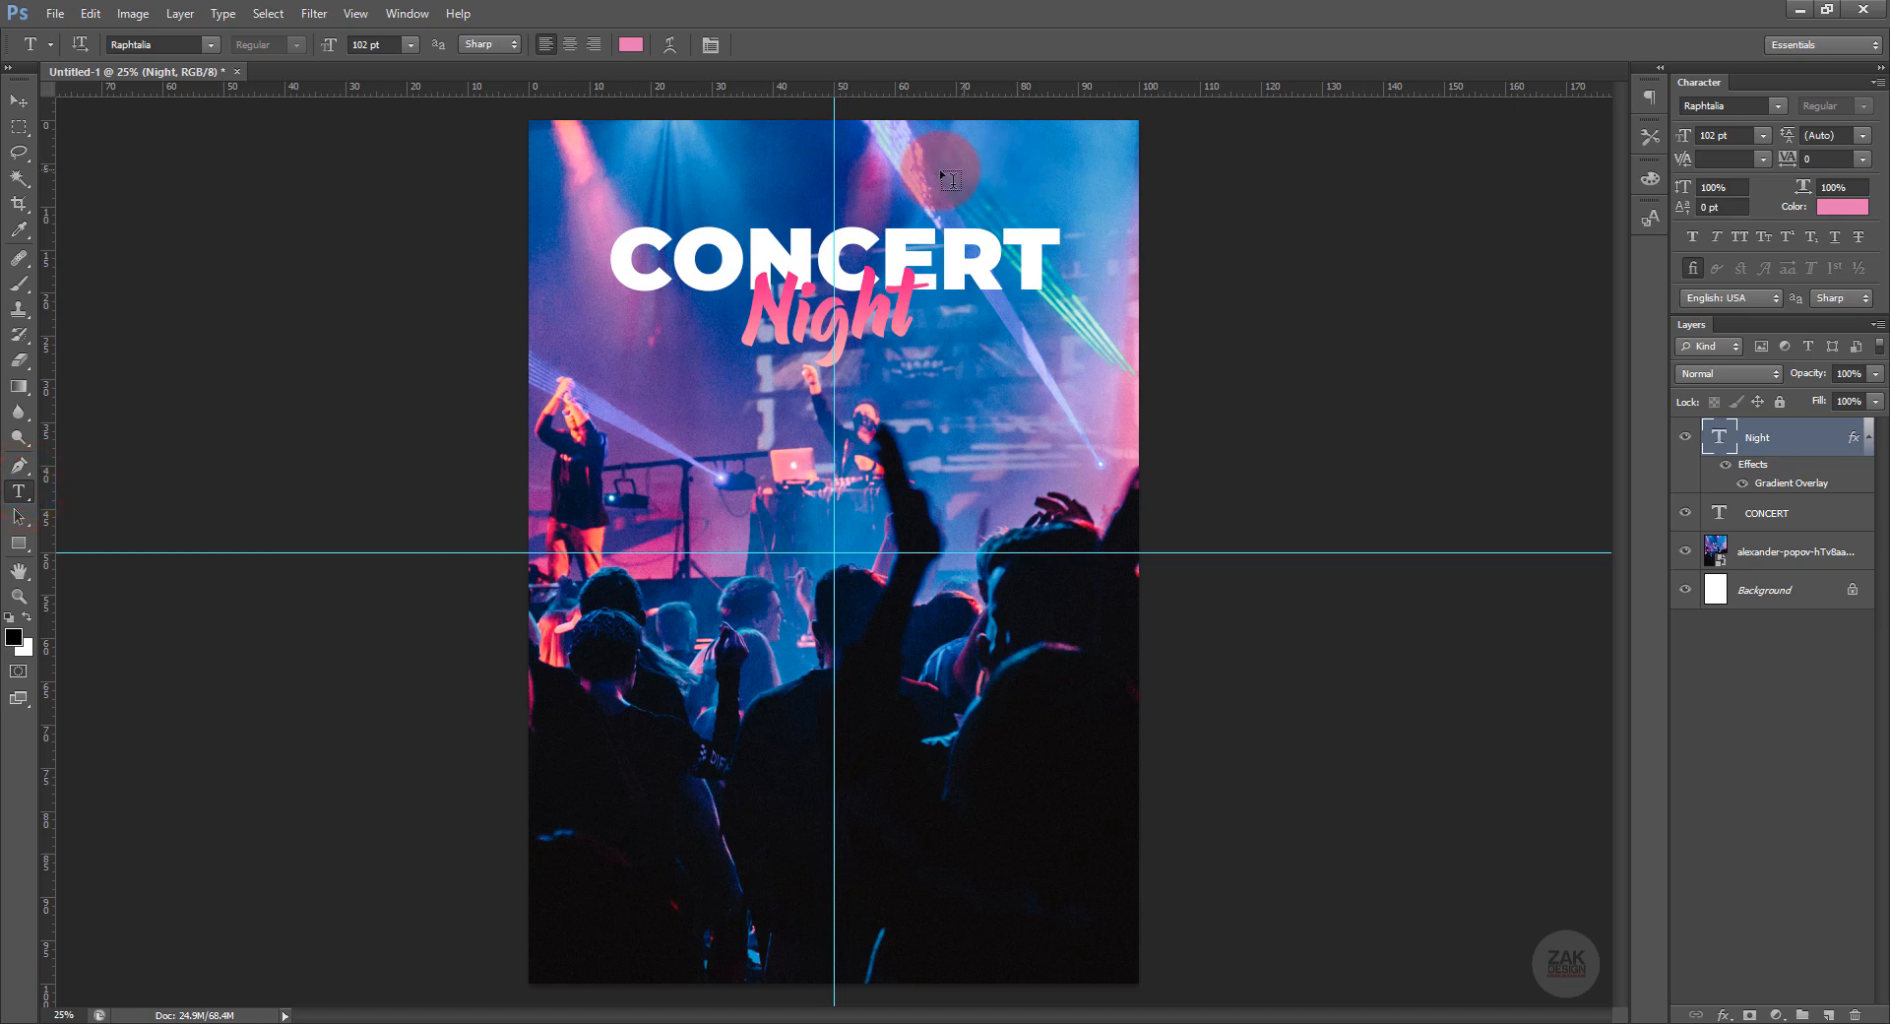
pyautogui.click(1020, 155)
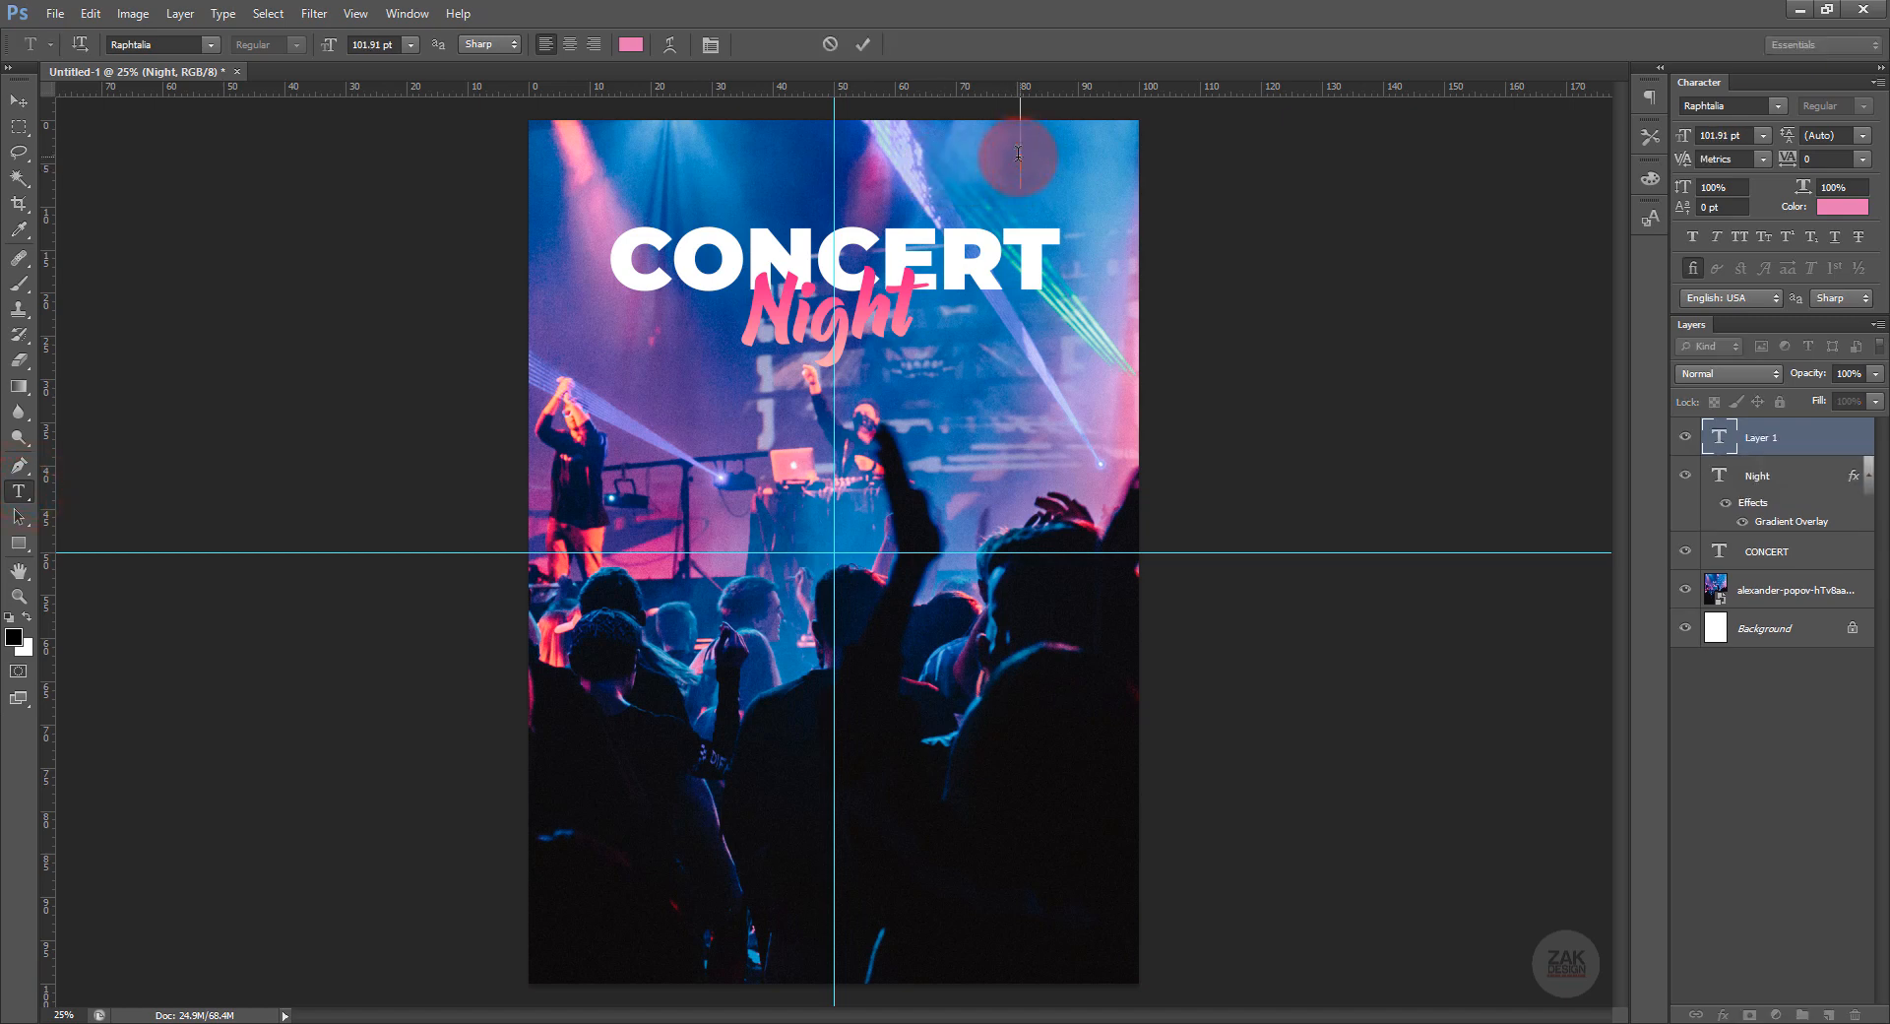
pyautogui.write('Jun')
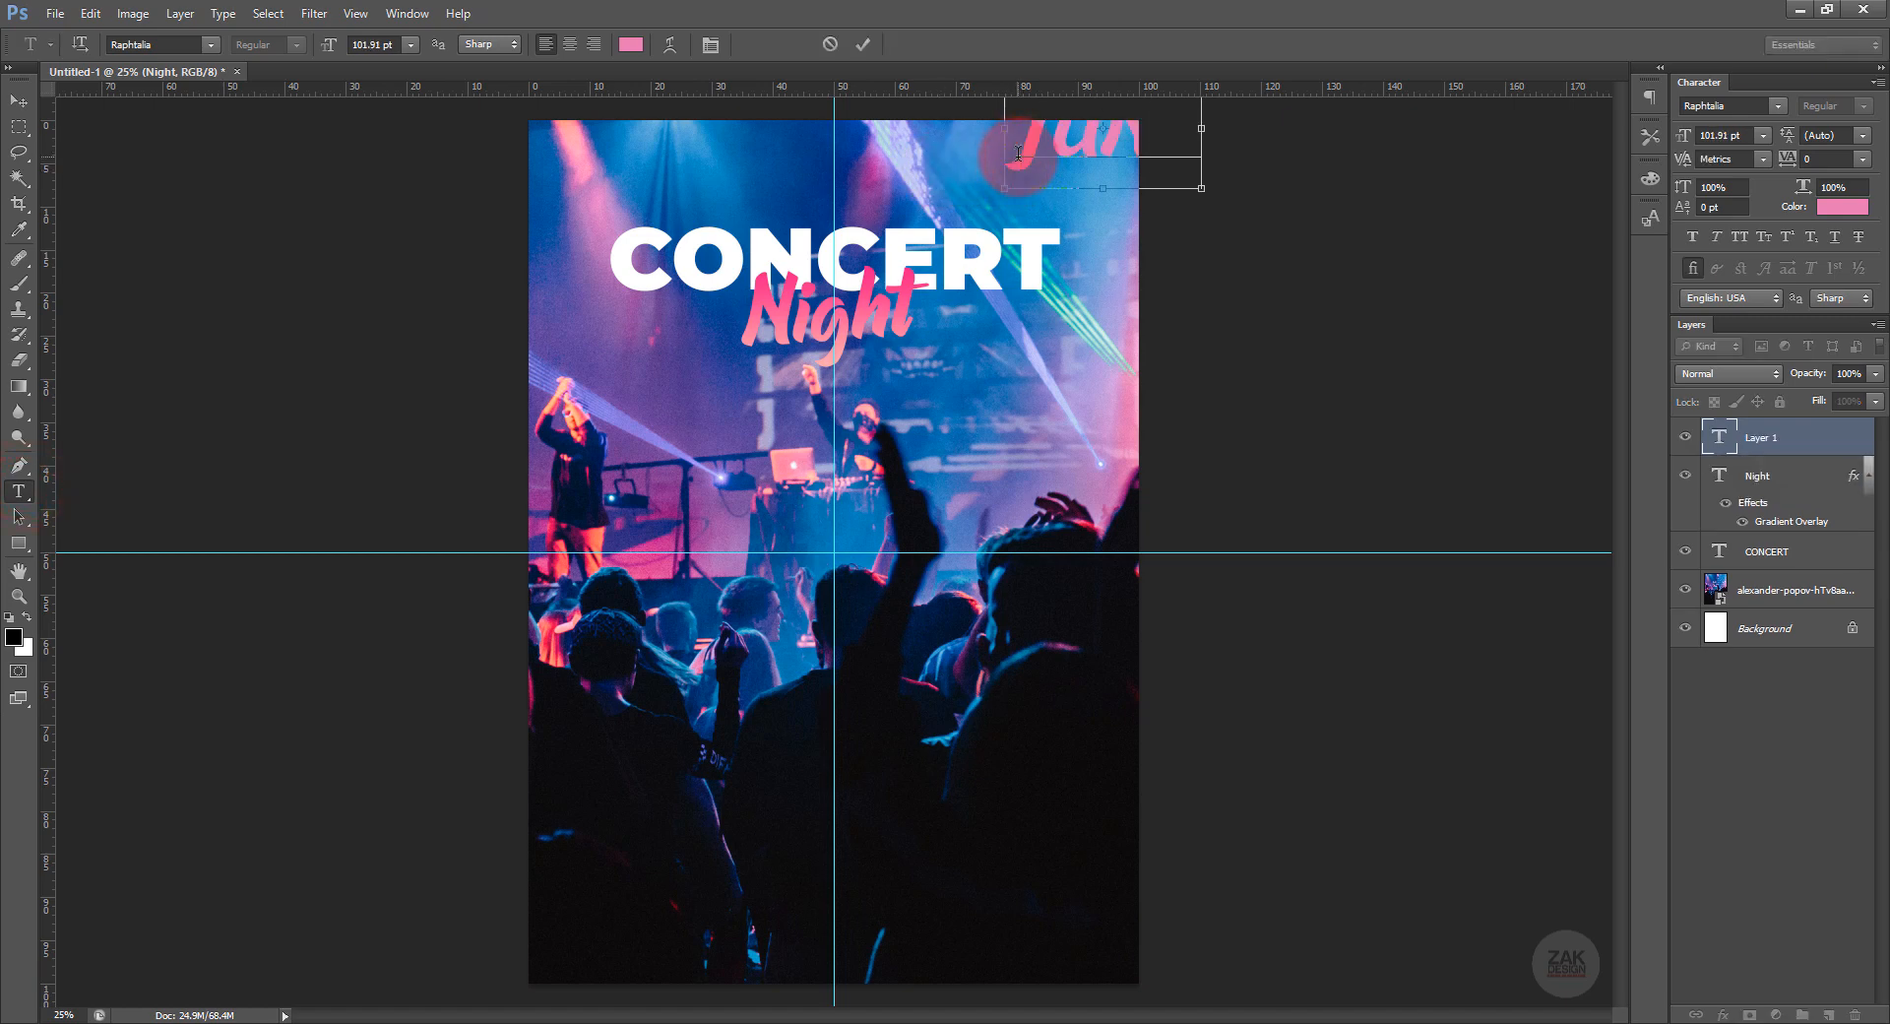
# Change the JUNE text to Montserrat Regular and reduce its font size to 25.91 pt.
pyautogui.hotkey('ctrl', 'a')
pyautogui.click(204, 46)
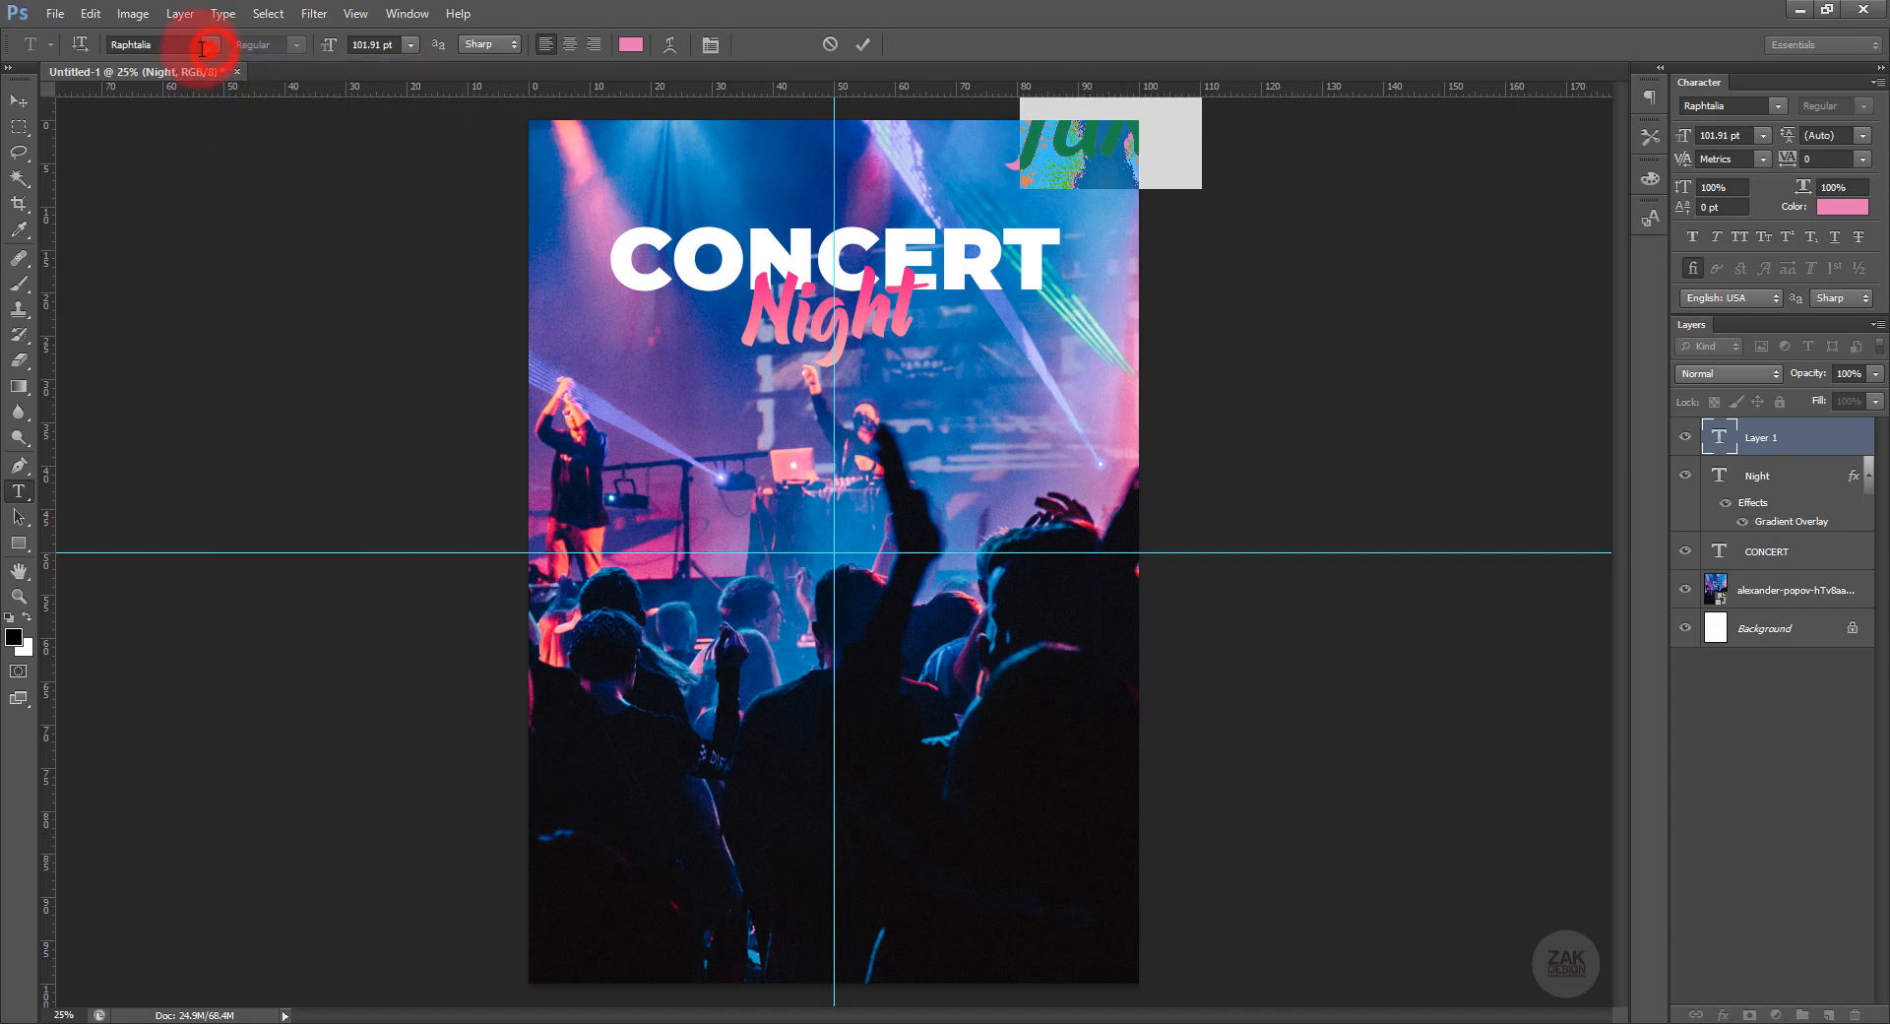
pyautogui.click(192, 45)
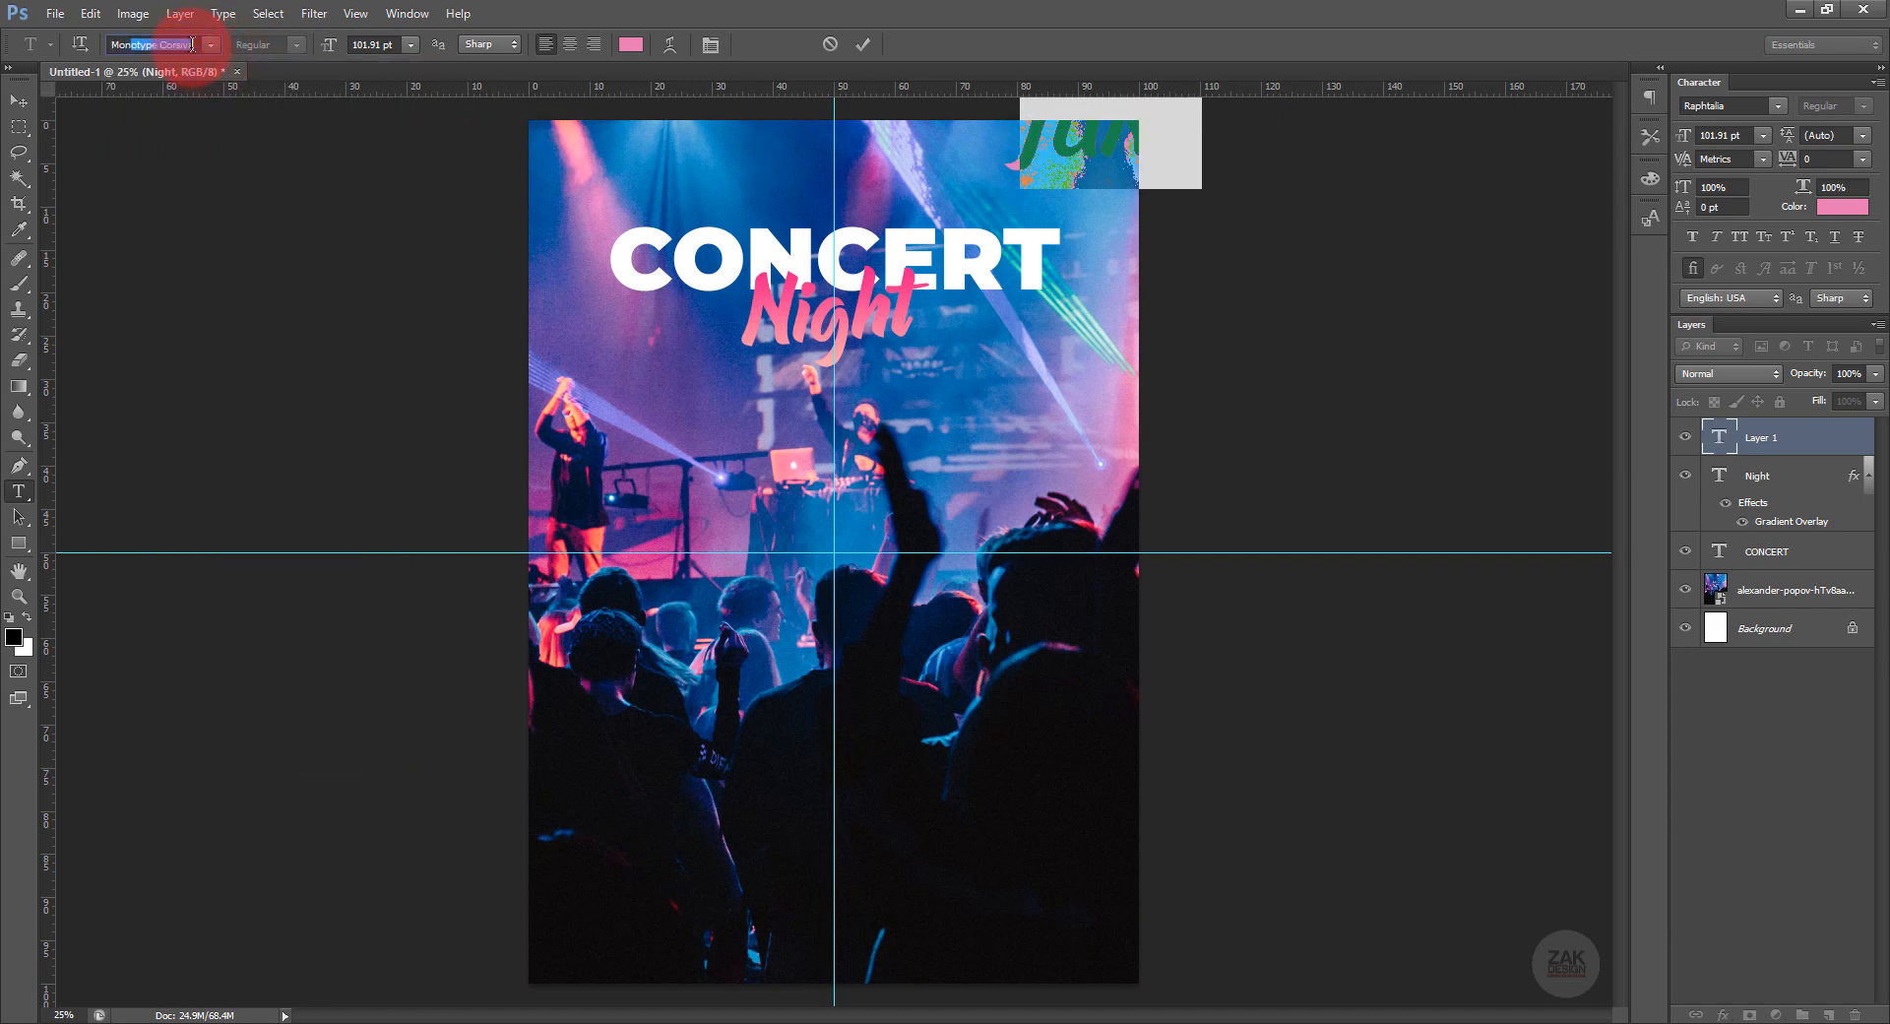
pyautogui.press('Return')
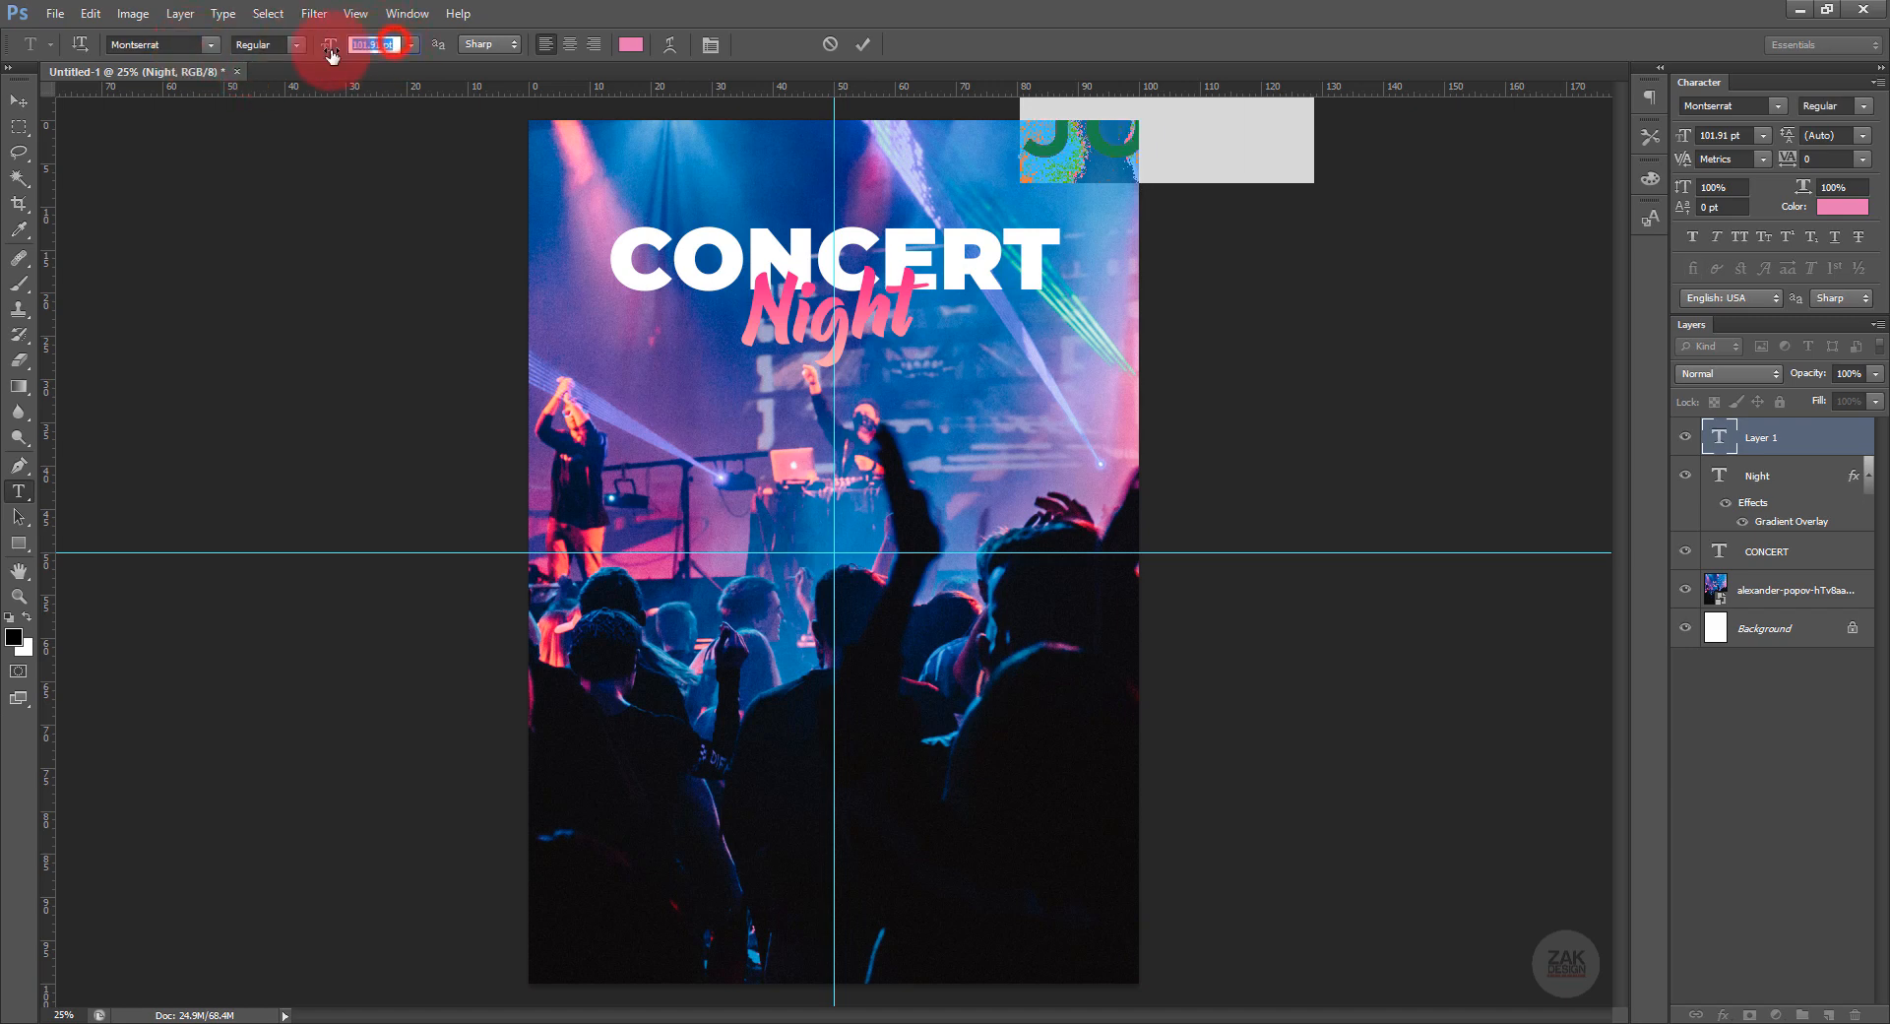
pyautogui.moveTo(331, 55); pyautogui.dragTo(281, 55)
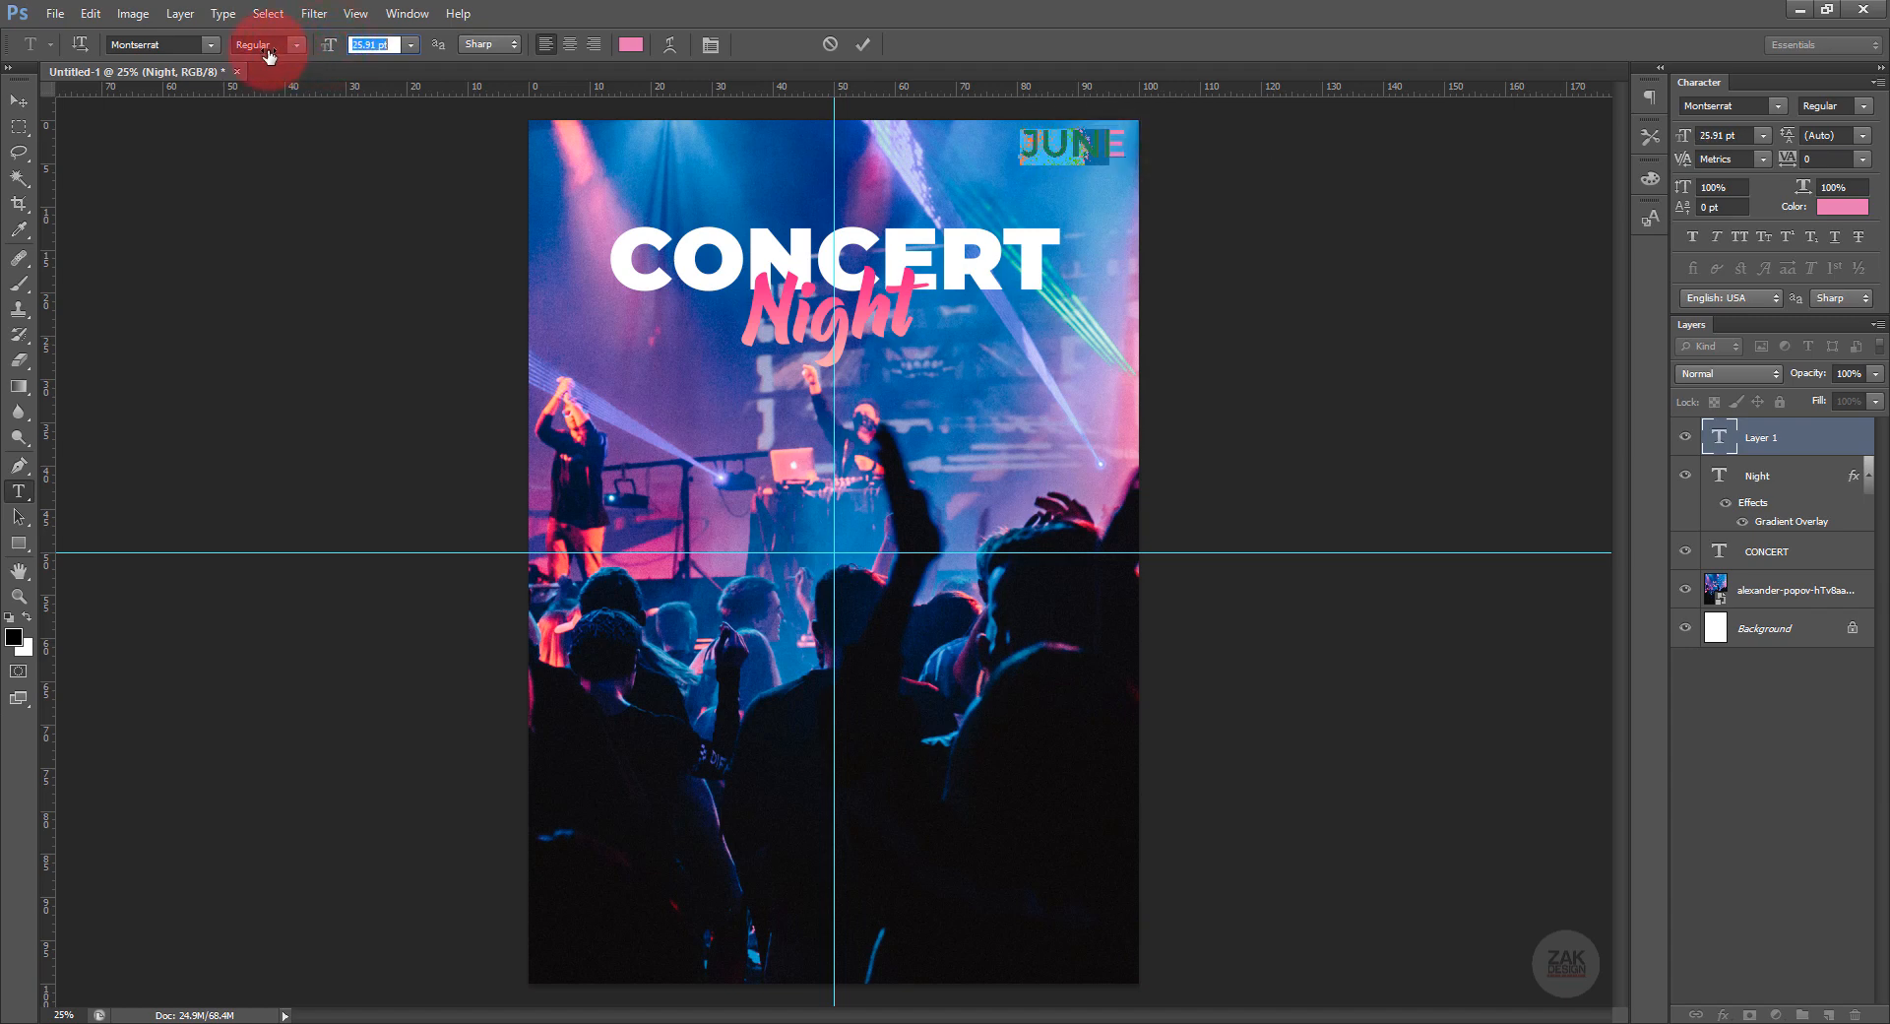
# Change the colour of the JUNE text to white (ffffff).
pyautogui.doubleClick(1719, 436)
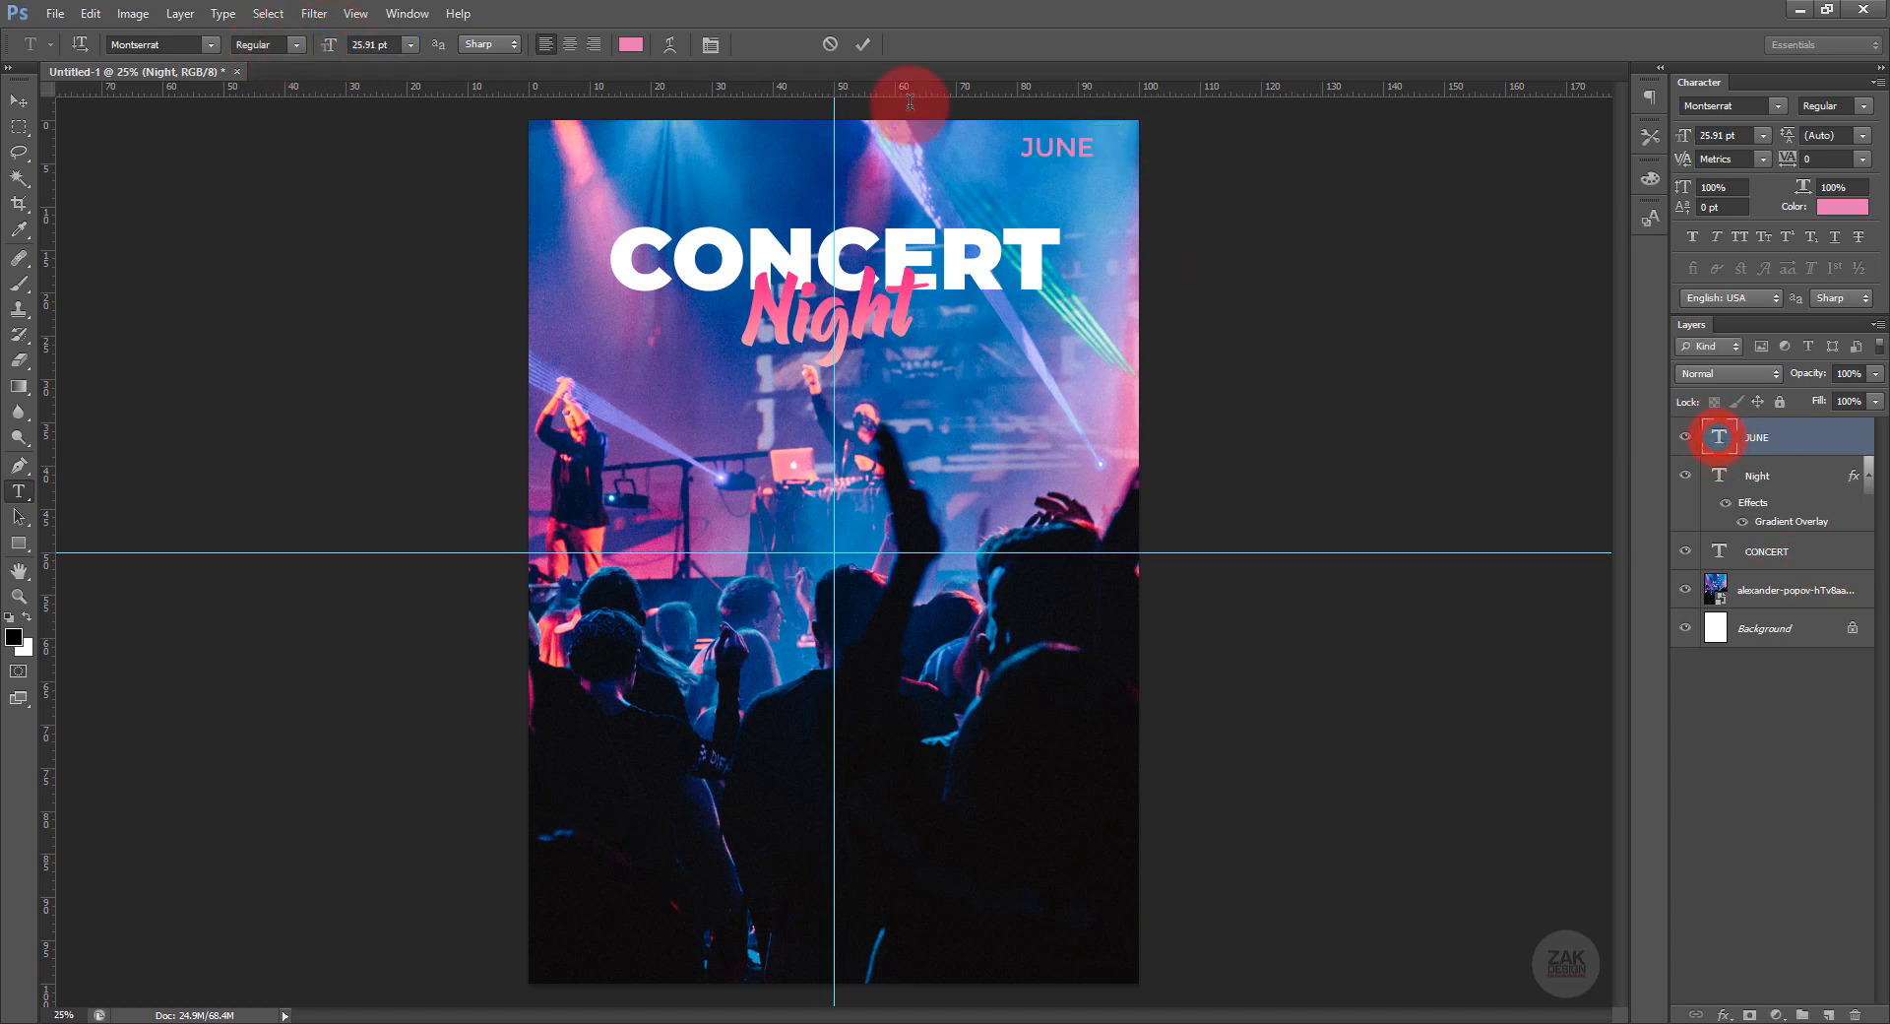
pyautogui.click(638, 44)
pyautogui.moveTo(1077, 530); pyautogui.dragTo(1008, 558)
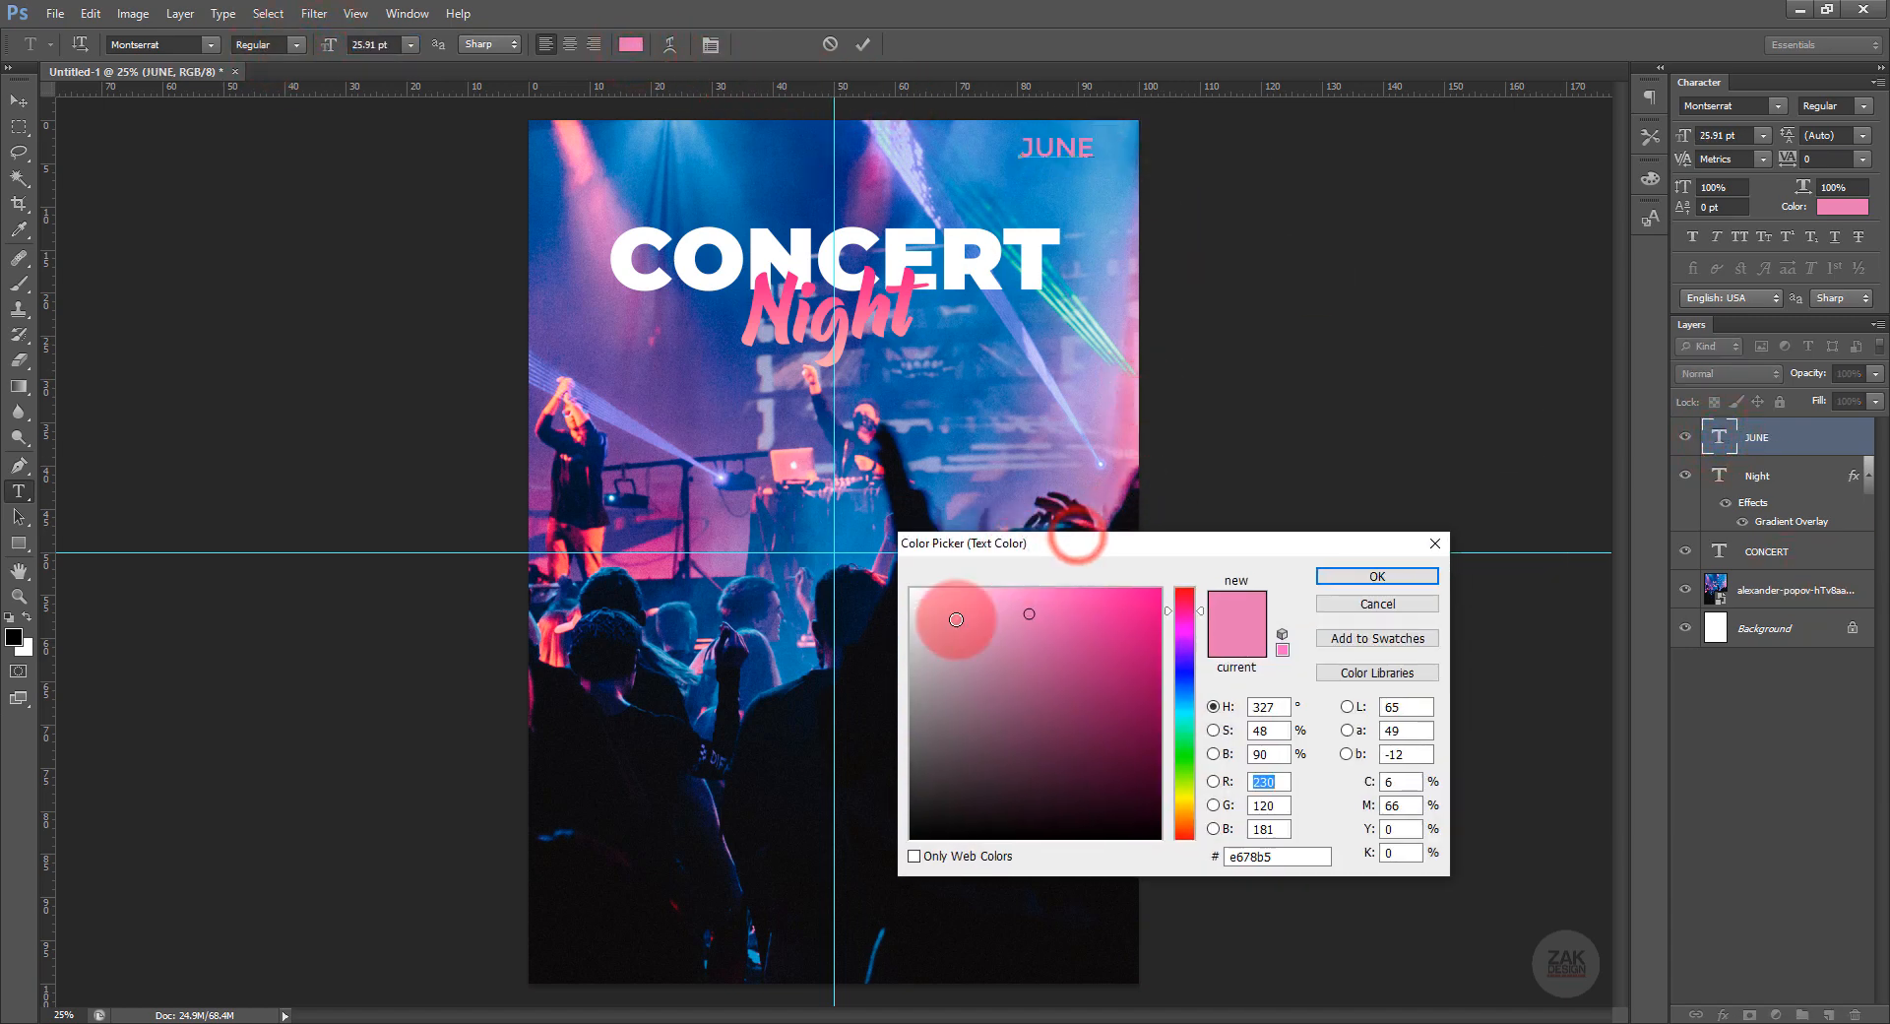
pyautogui.moveTo(954, 618); pyautogui.dragTo(892, 549)
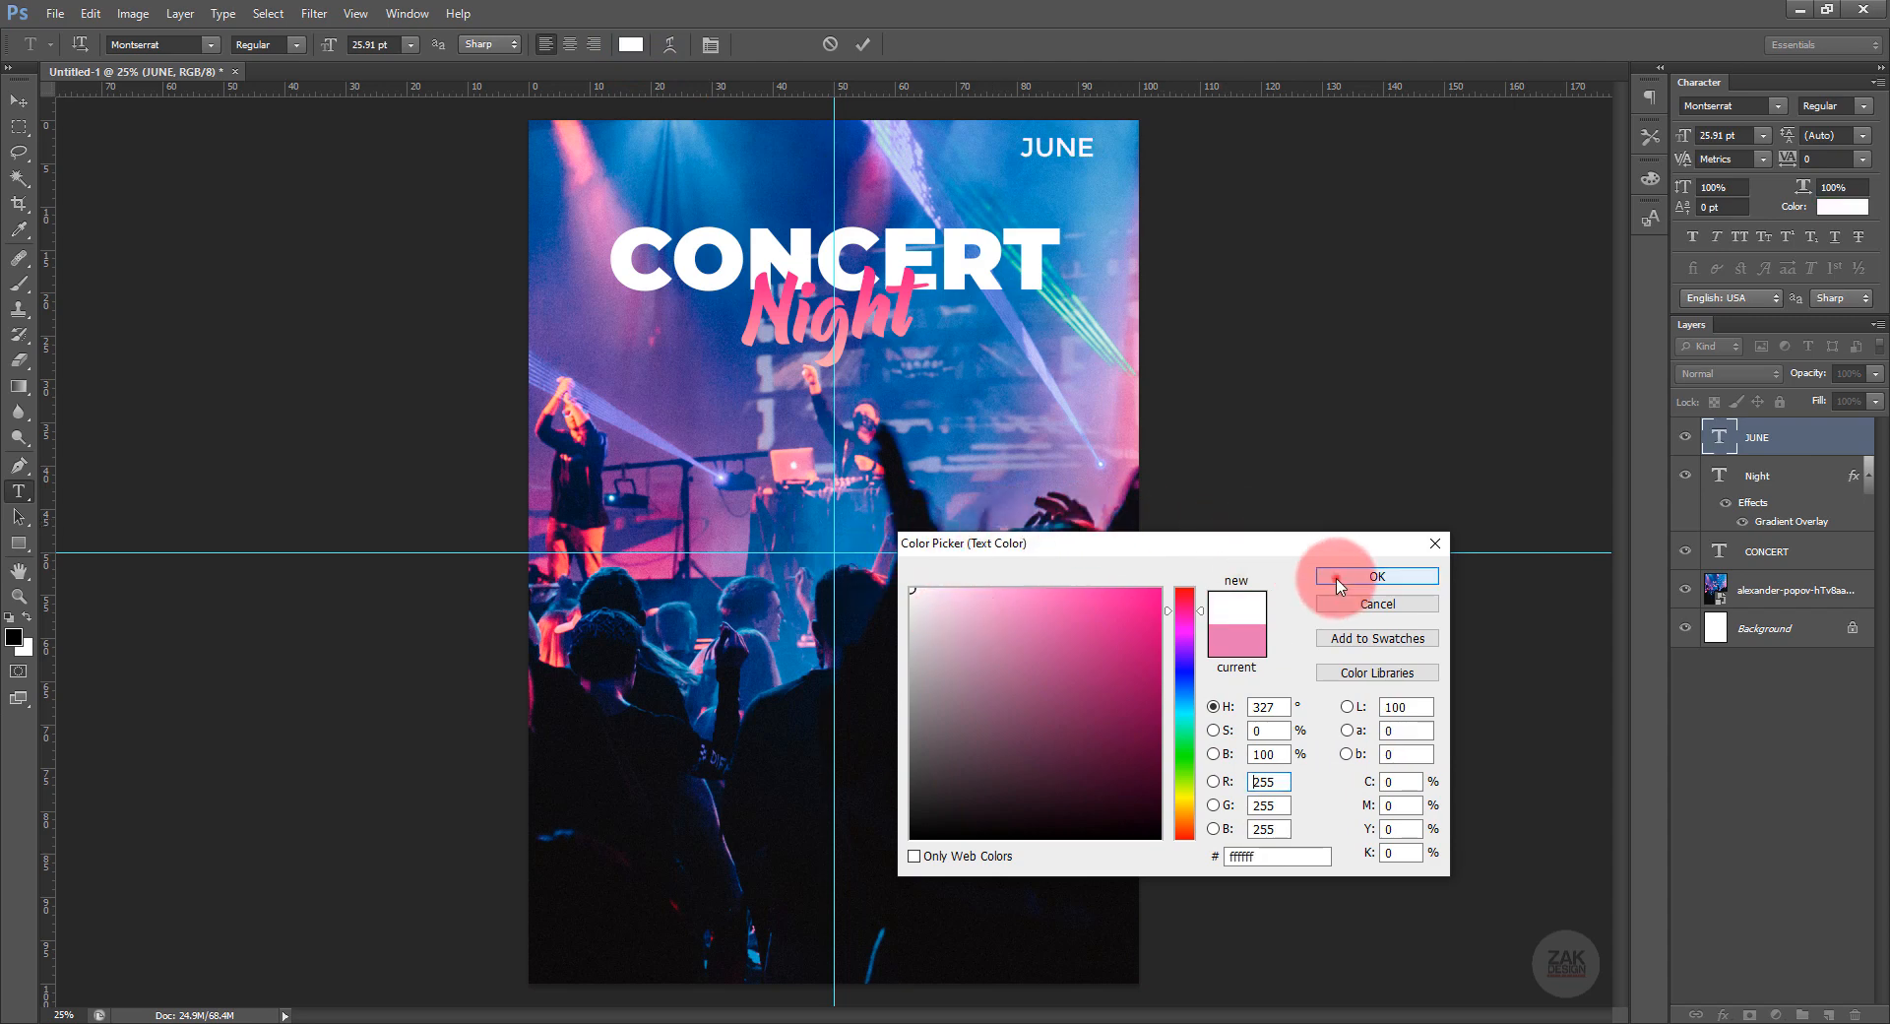
pyautogui.click(1335, 577)
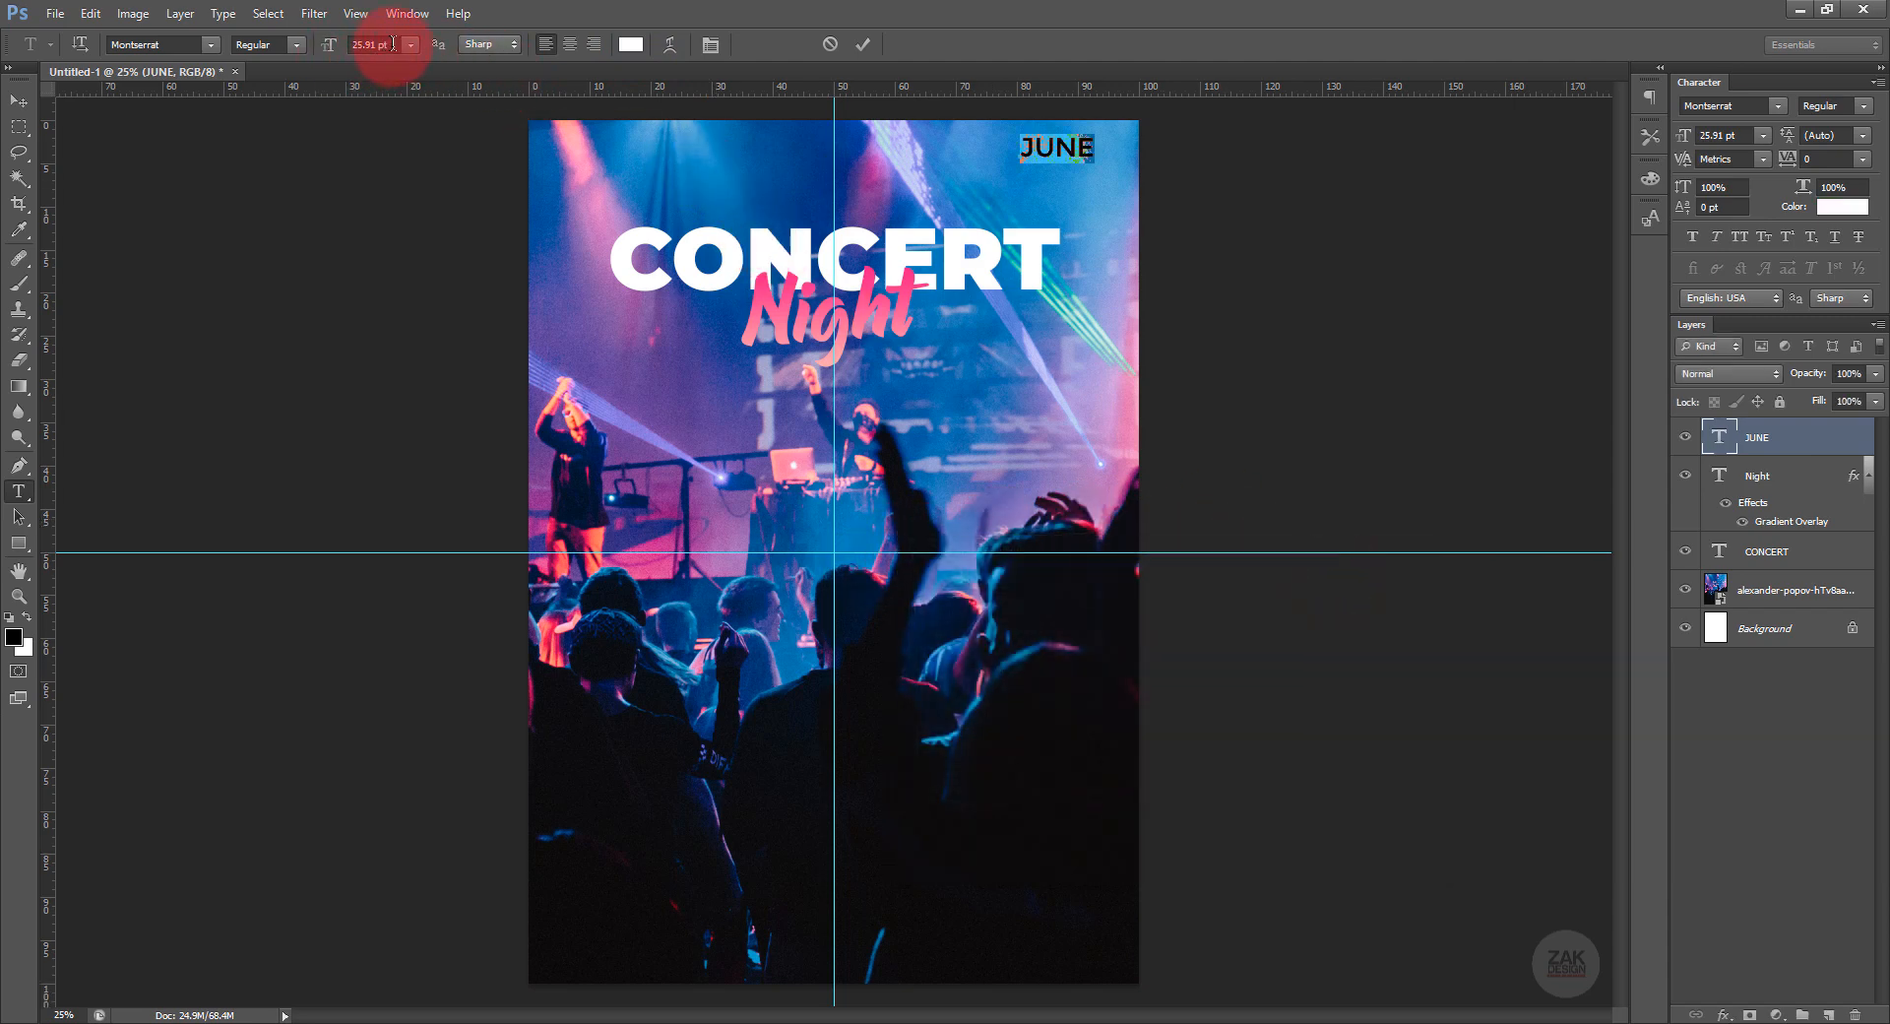
# Reduce the JUNE text to 16.91 pt and move it closer to the poster's upper-right corner.
pyautogui.press('Down')
pyautogui.press('Down')
pyautogui.press('Down')
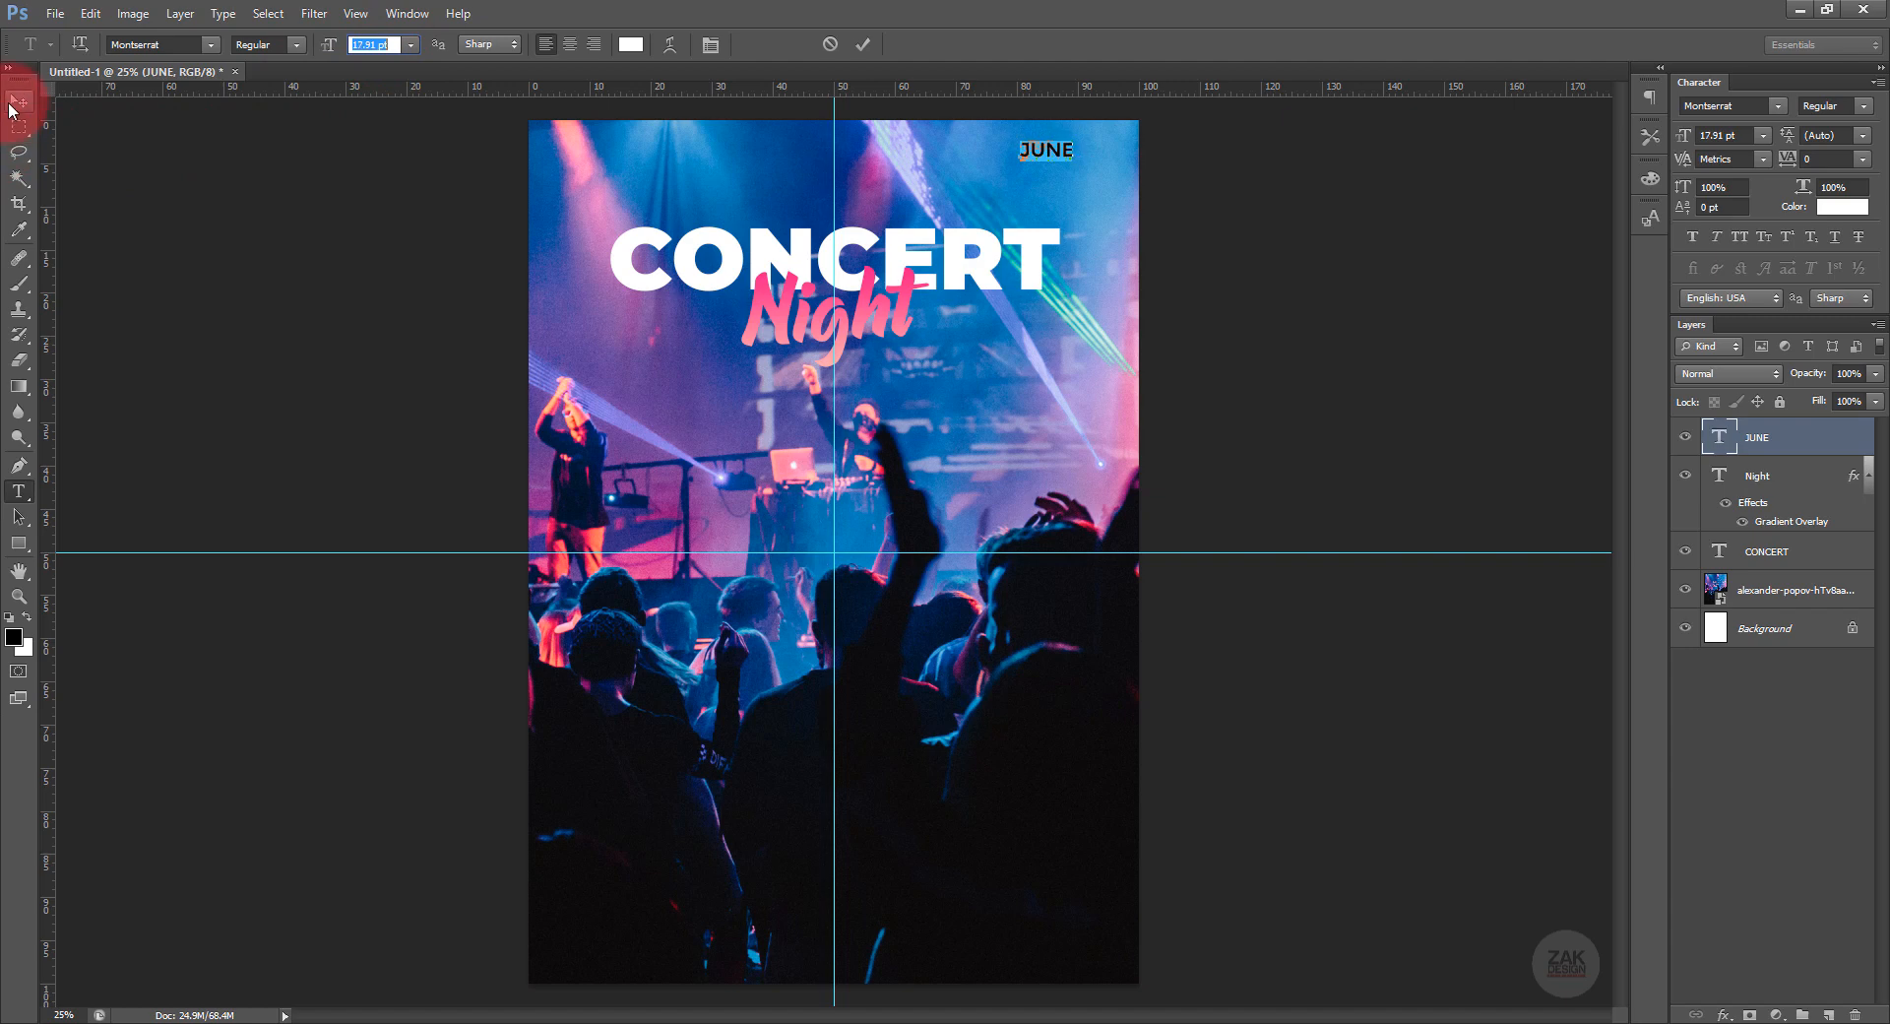
pyautogui.press('Down')
pyautogui.click(18, 100)
pyautogui.moveTo(1101, 157); pyautogui.dragTo(1143, 150)
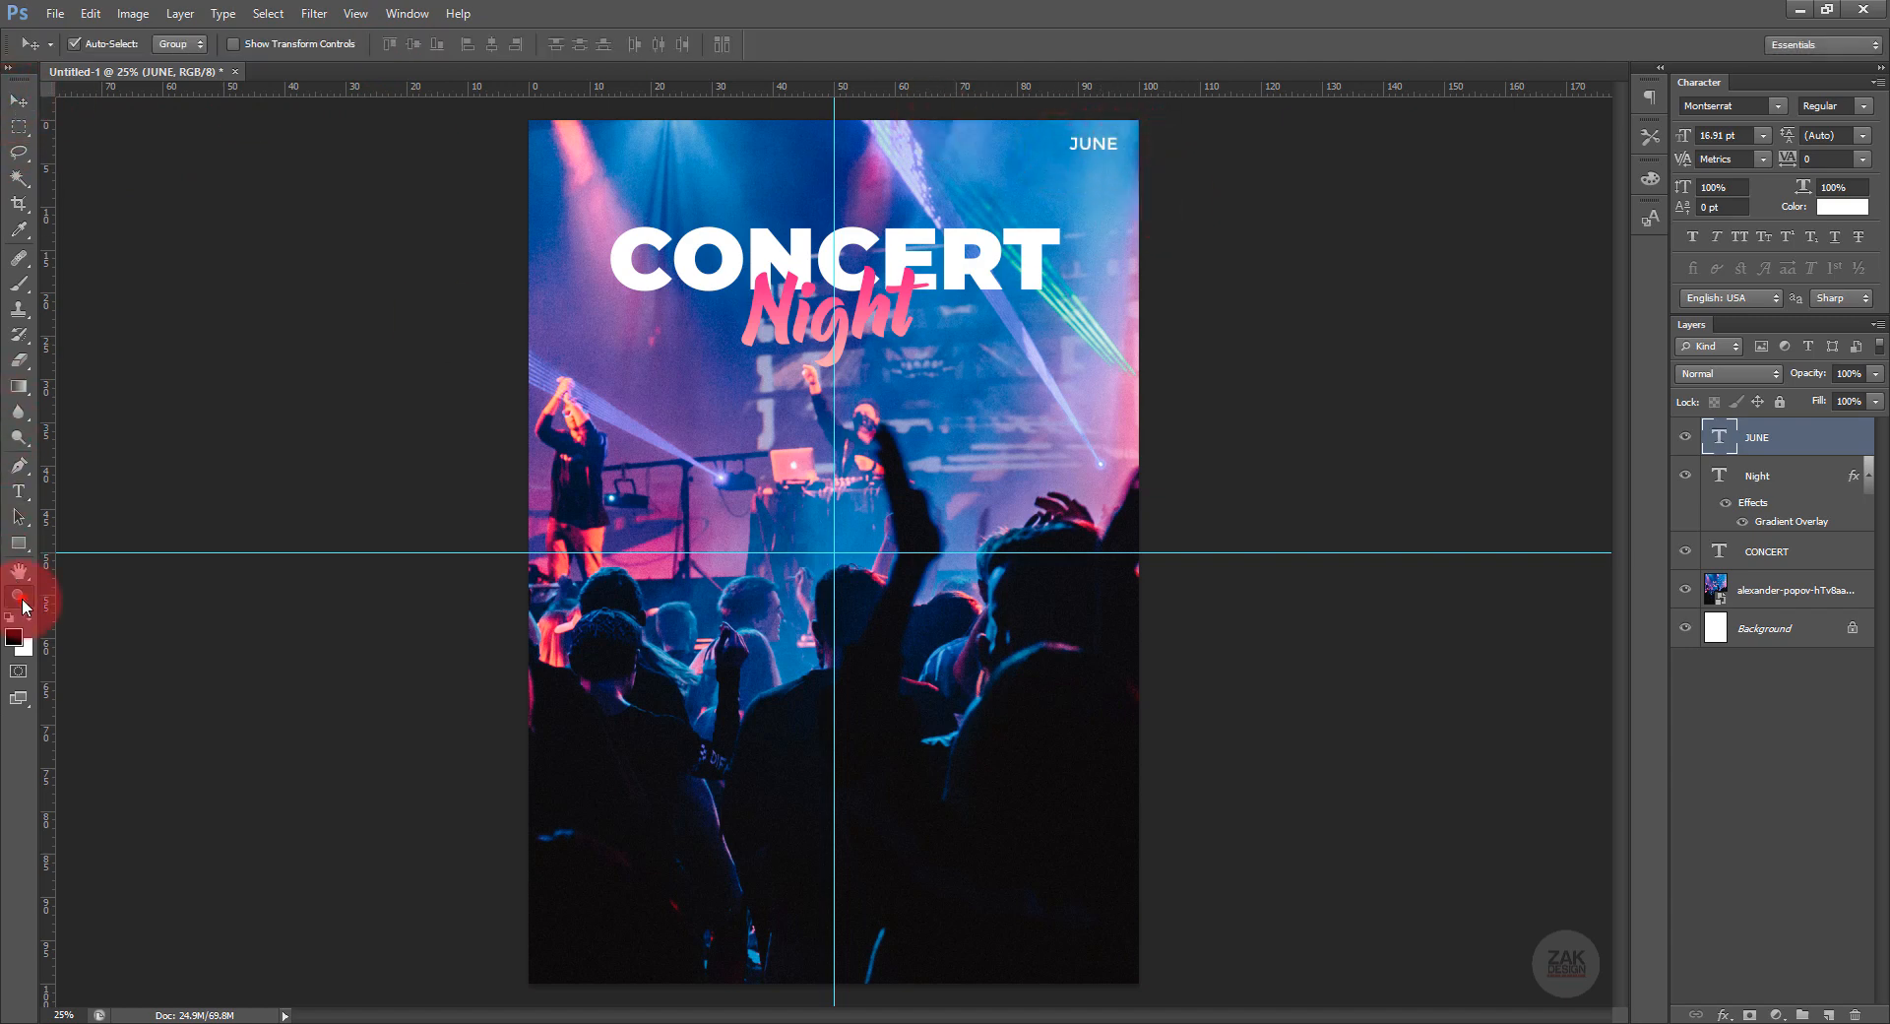
# Draw a thin white rectangle about 166 by 7 px as an underline just below the JUNE text.
pyautogui.click(21, 600)
pyautogui.click(1197, 134)
pyautogui.click(1162, 137)
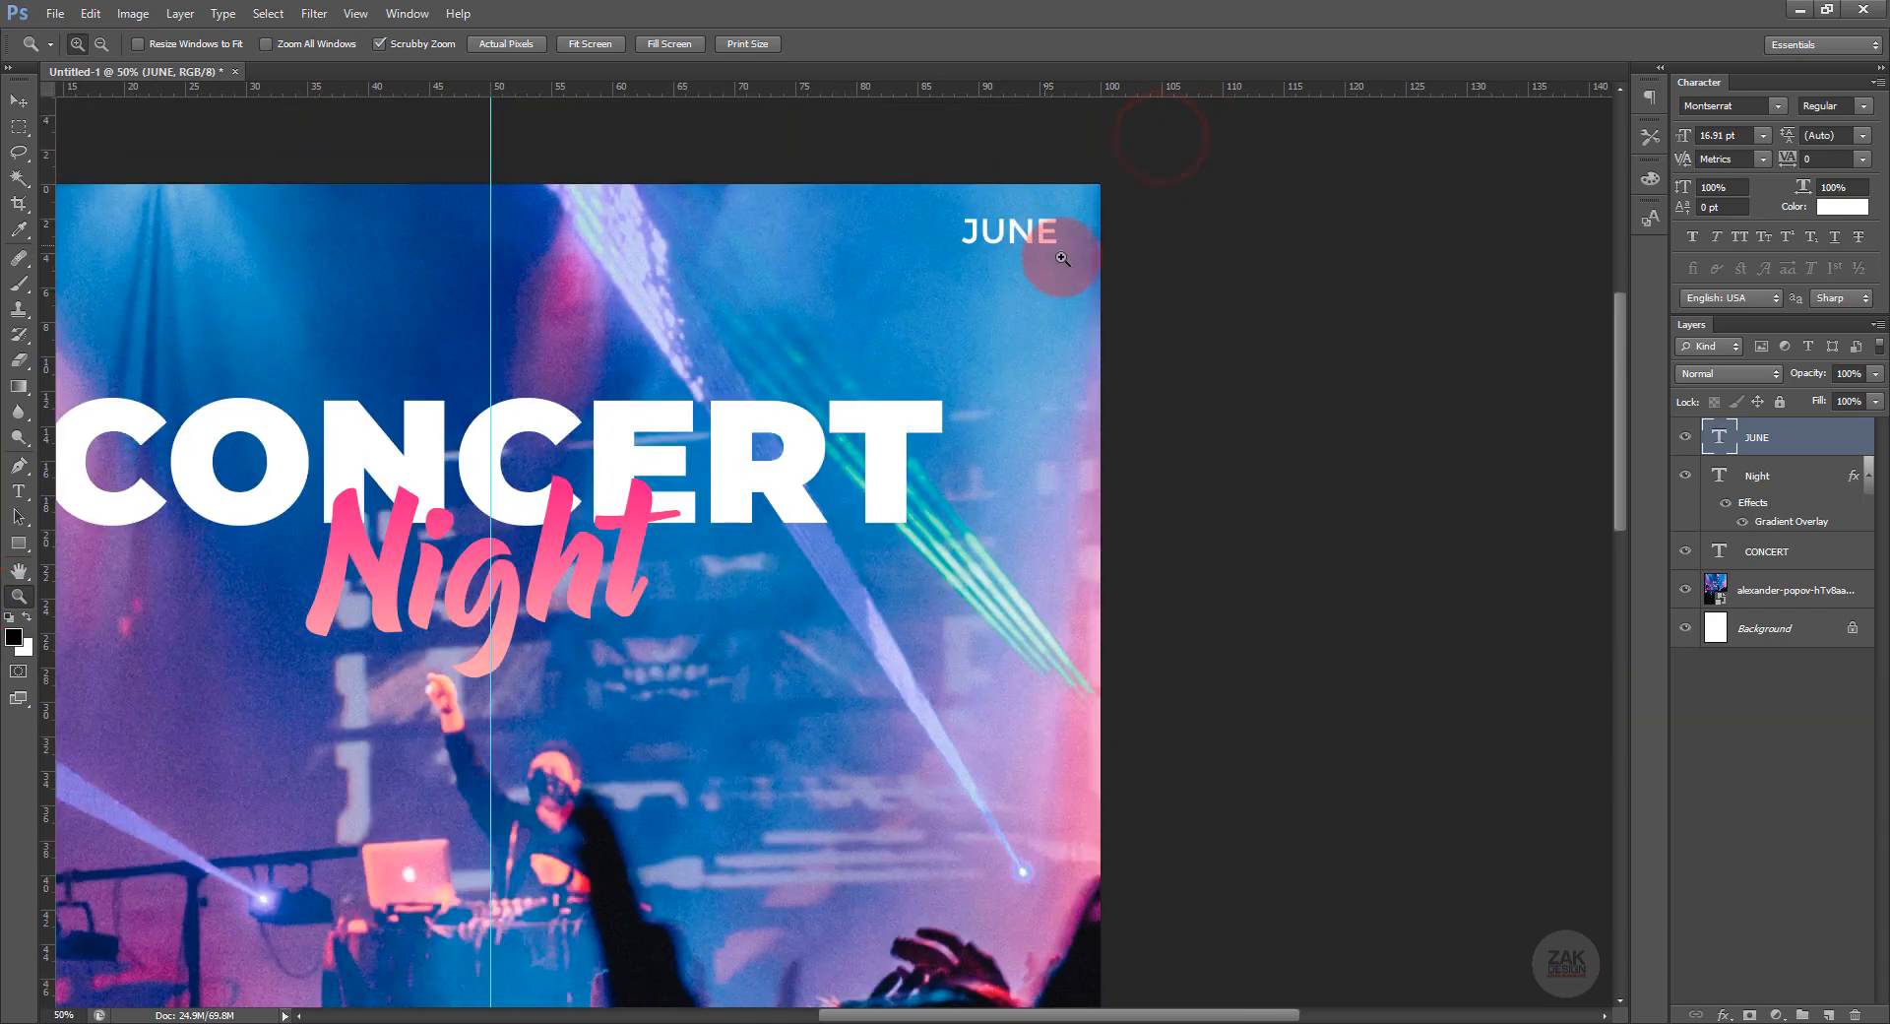
pyautogui.click(1065, 254)
pyautogui.click(81, 120)
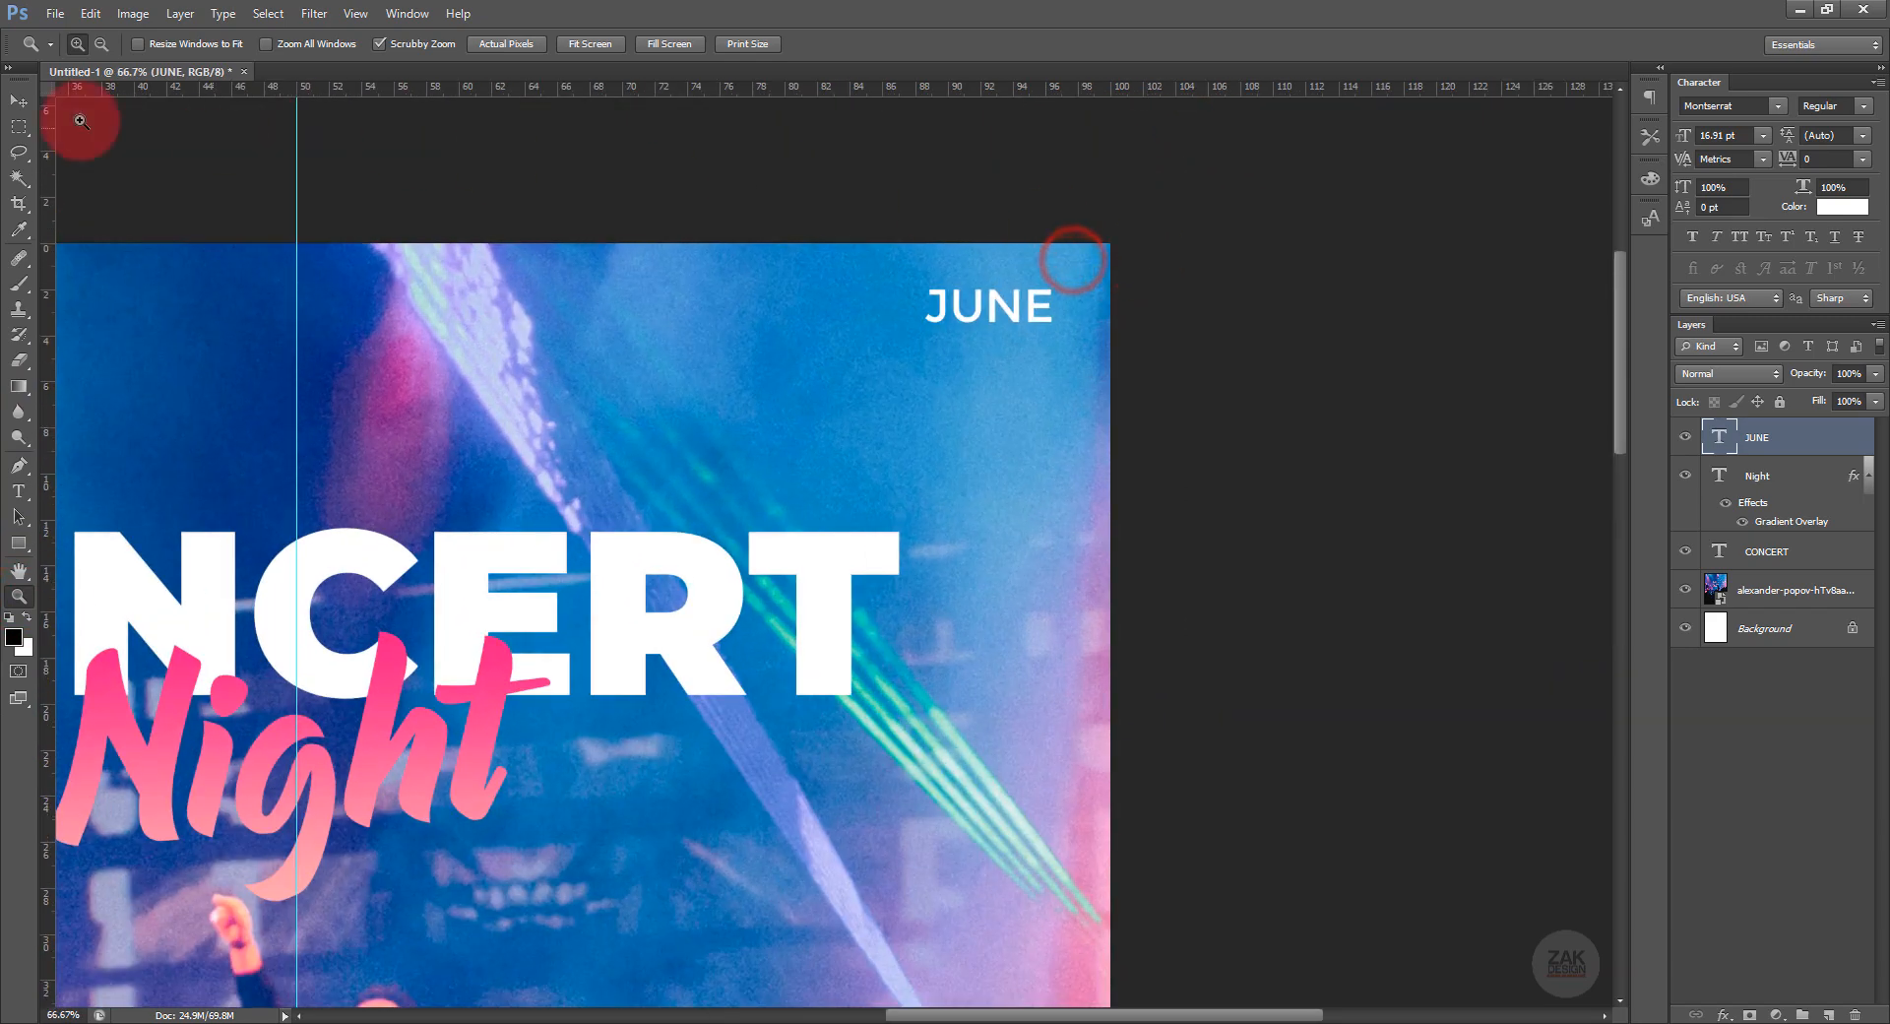
pyautogui.click(19, 126)
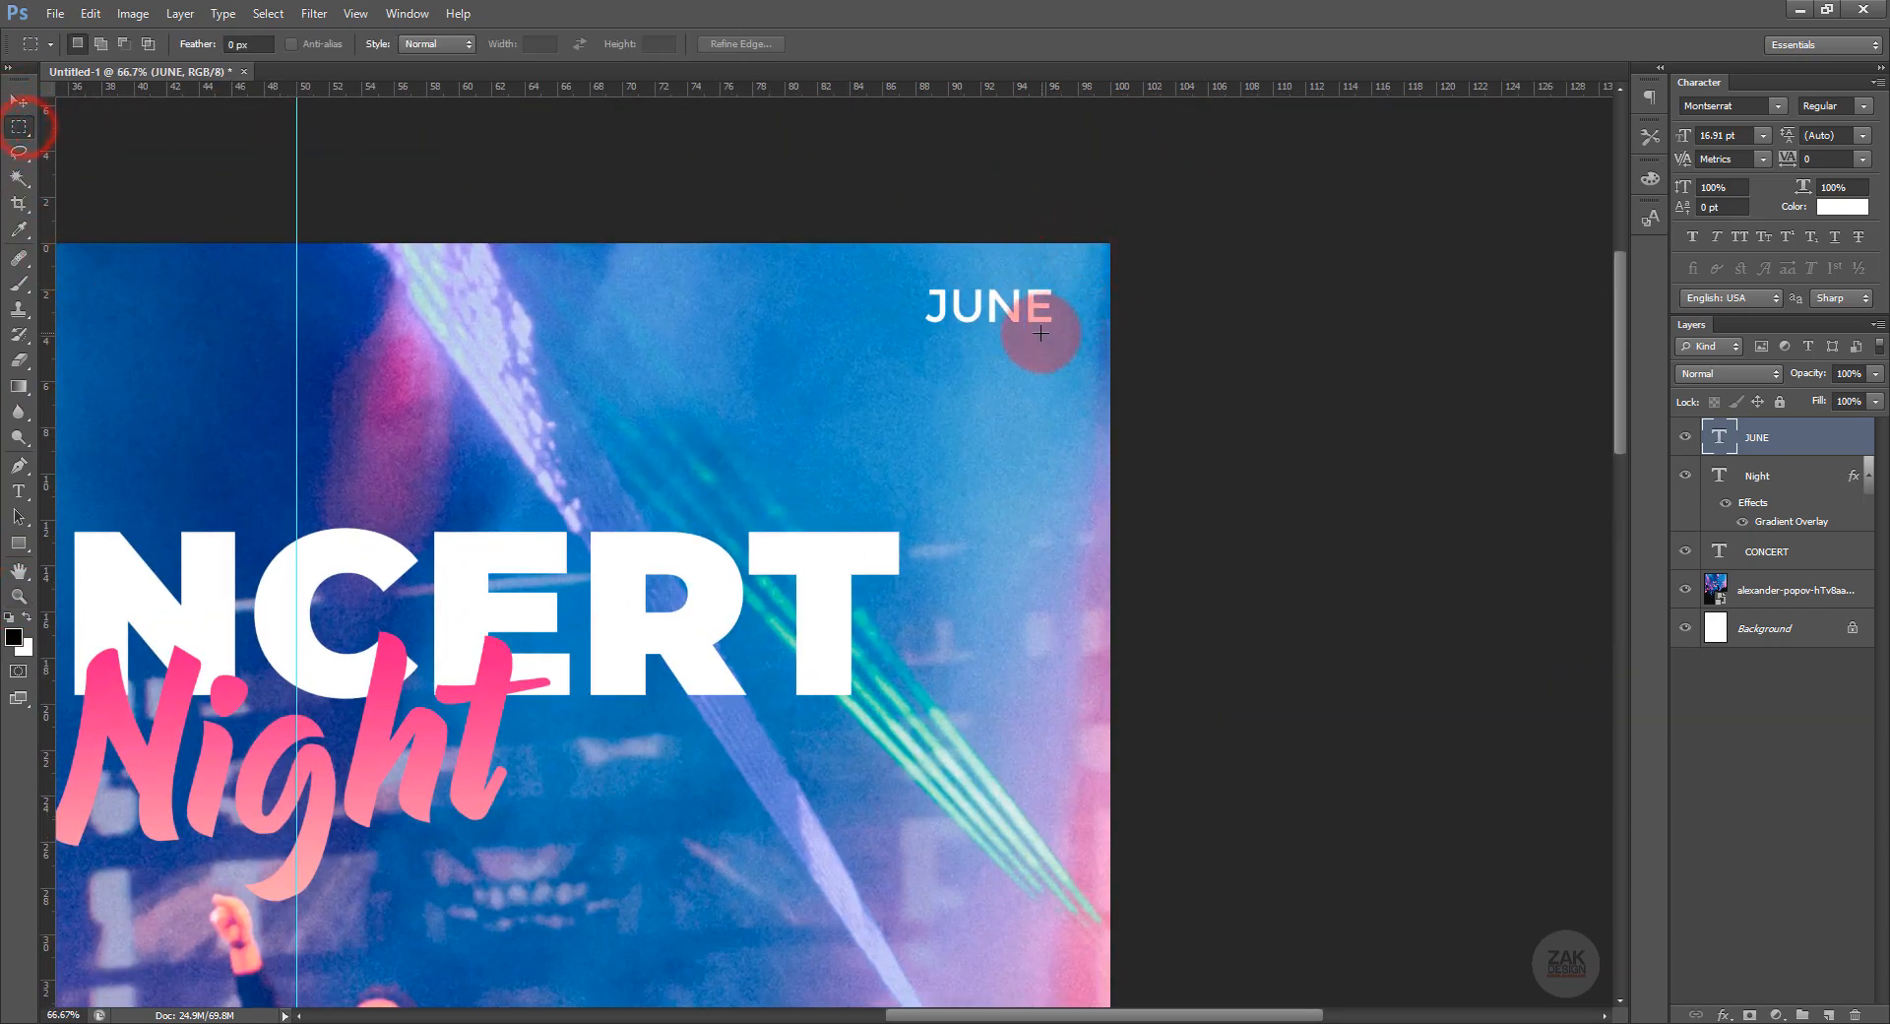
pyautogui.click(19, 545)
pyautogui.click(26, 616)
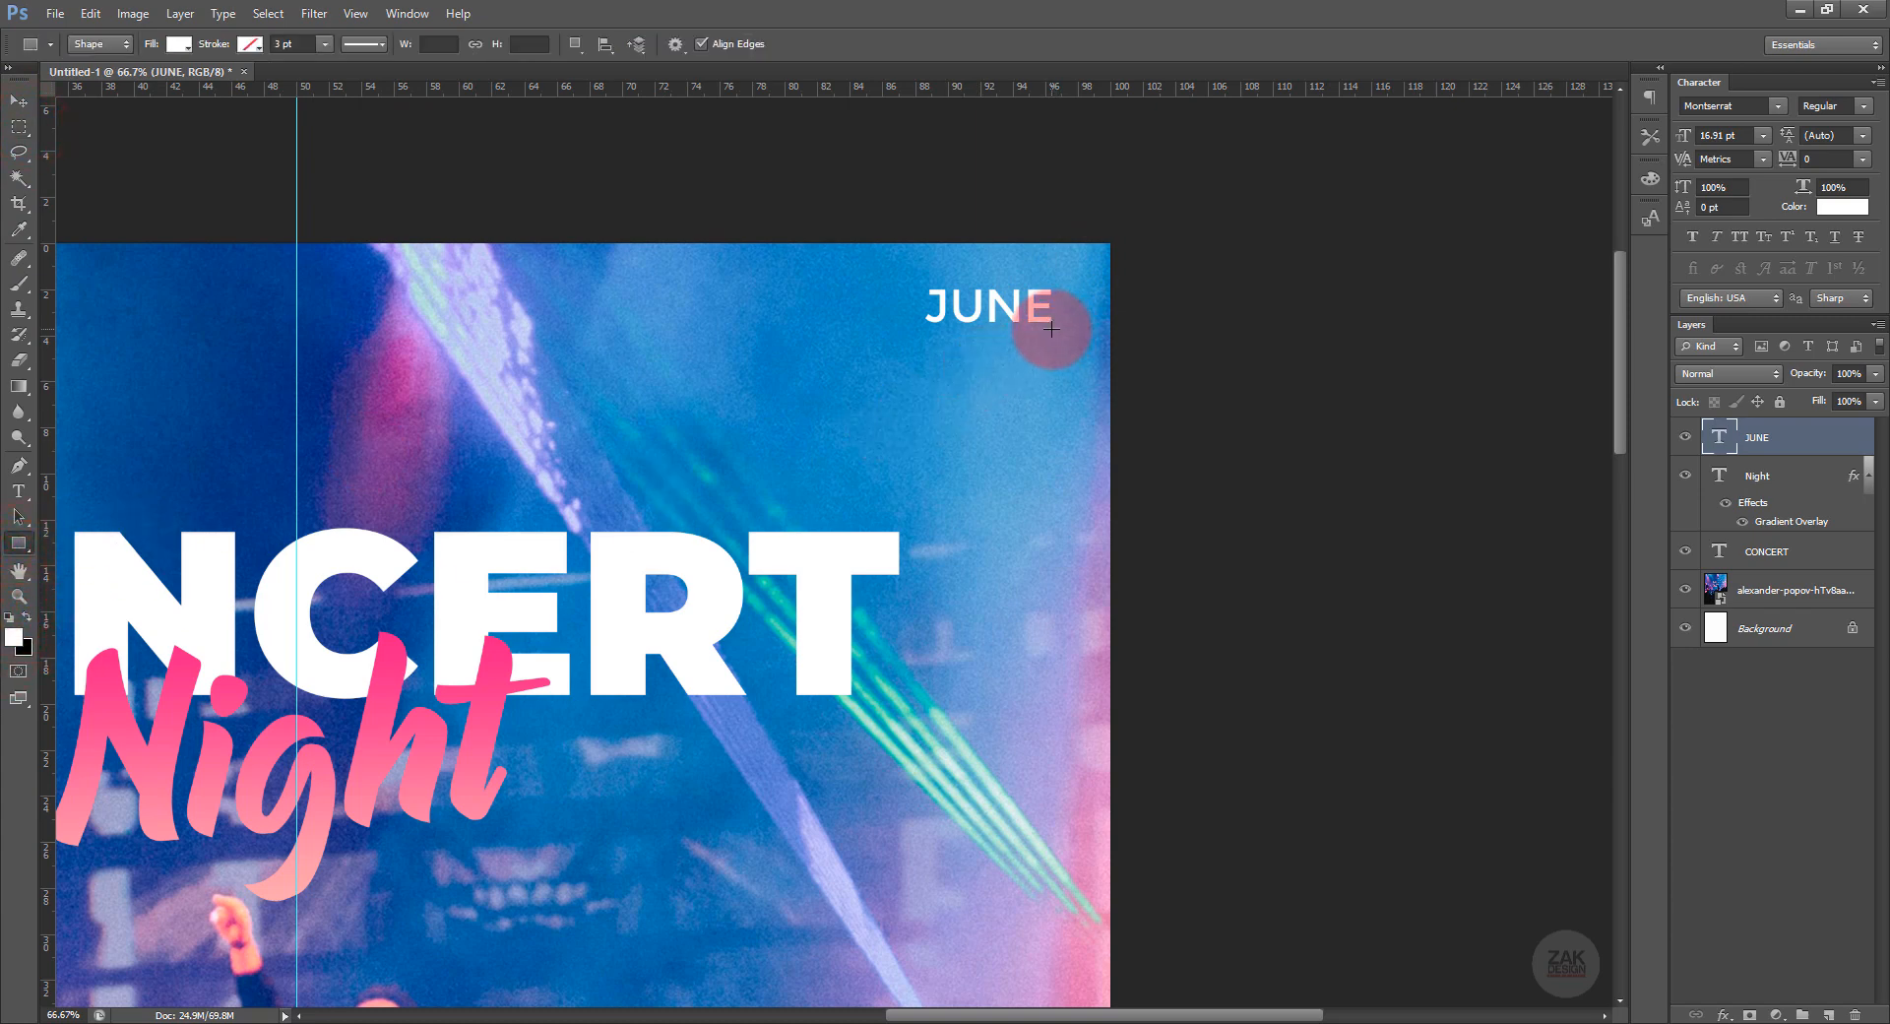
pyautogui.moveTo(1051, 329); pyautogui.dragTo(944, 331)
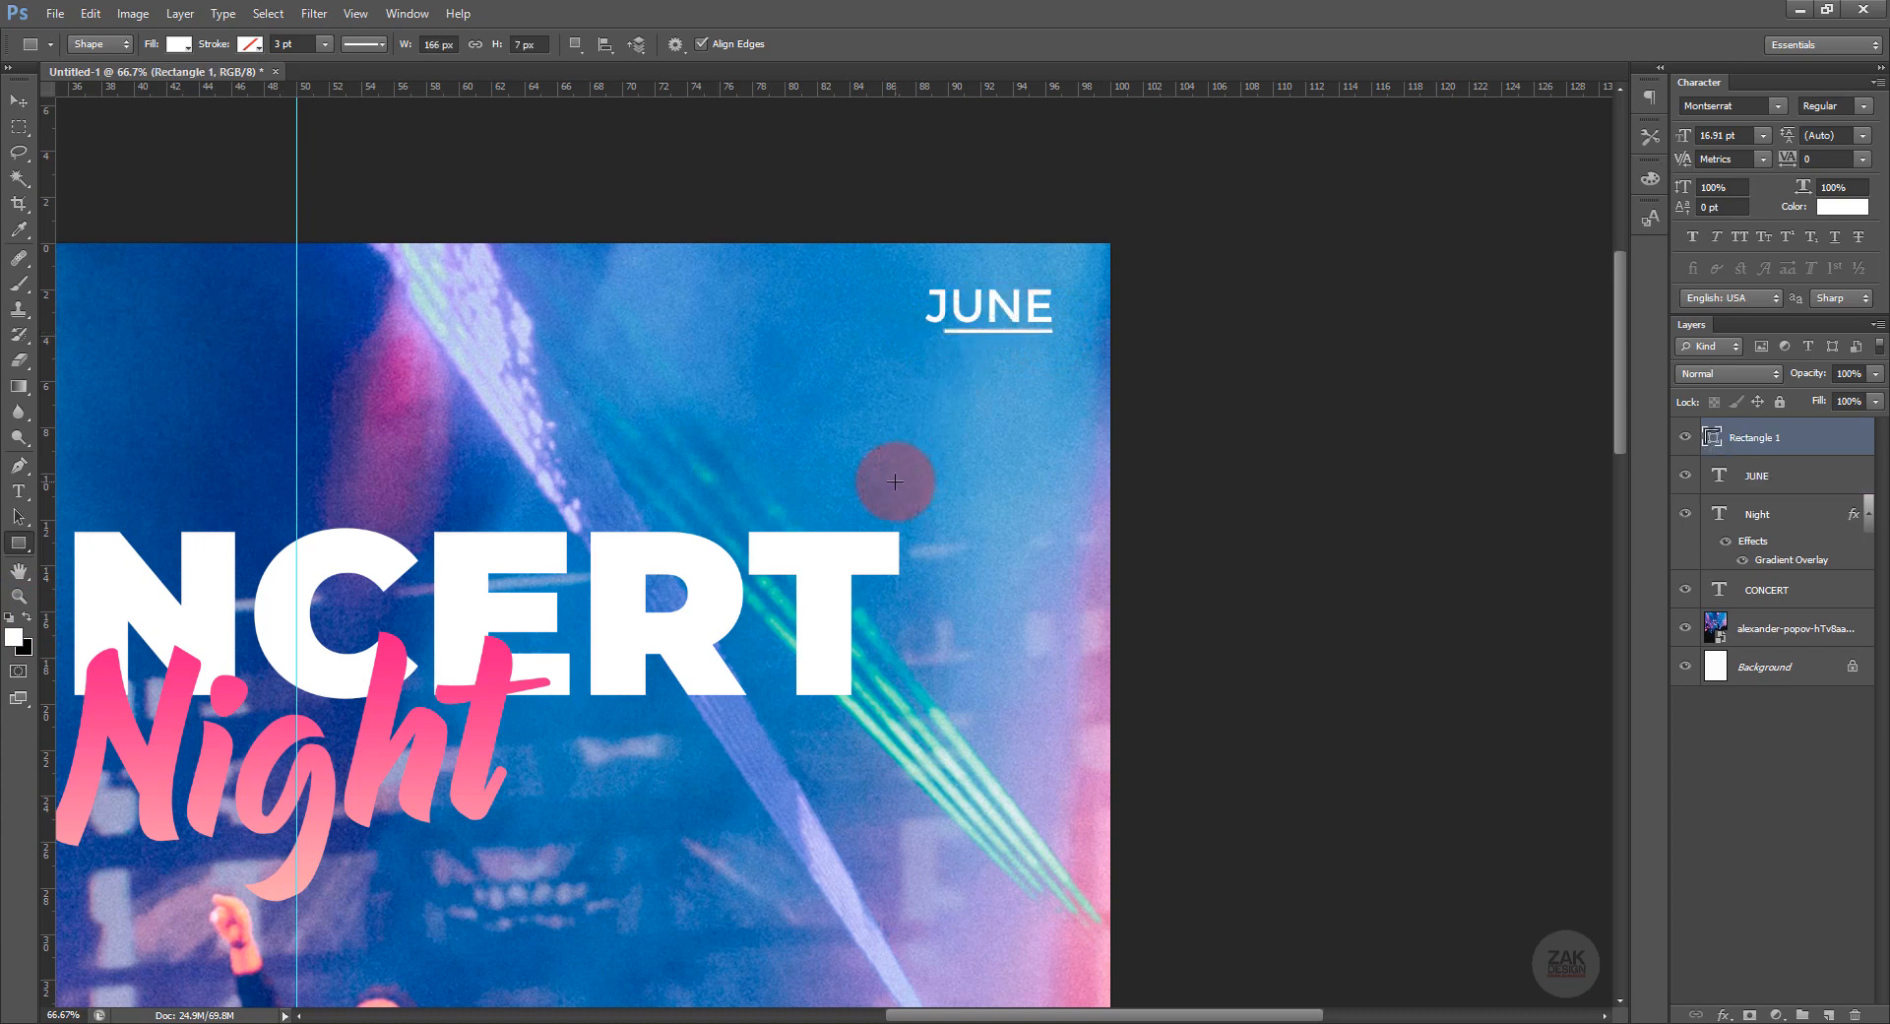
# Add the text 14TH just below the underline in the poster's upper-right corner and set its style to Montserrat Light.
pyautogui.click(19, 101)
pyautogui.click(18, 490)
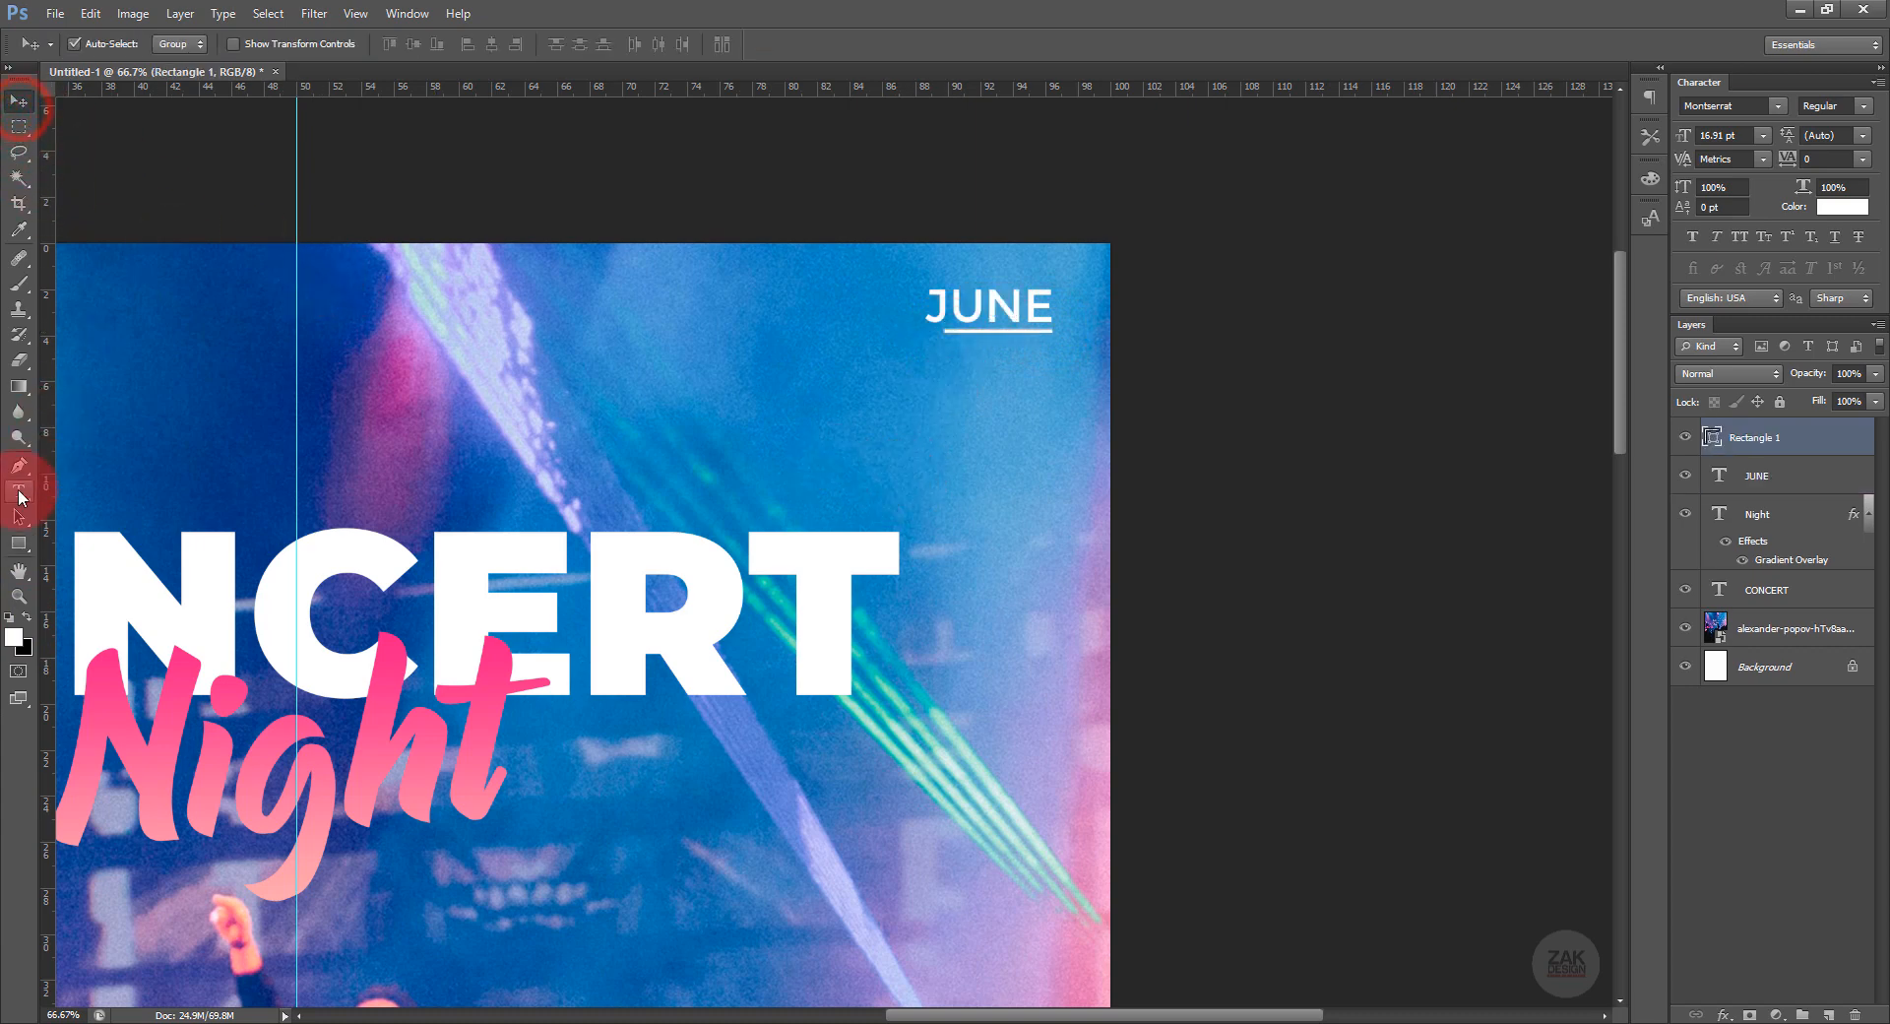
pyautogui.click(963, 368)
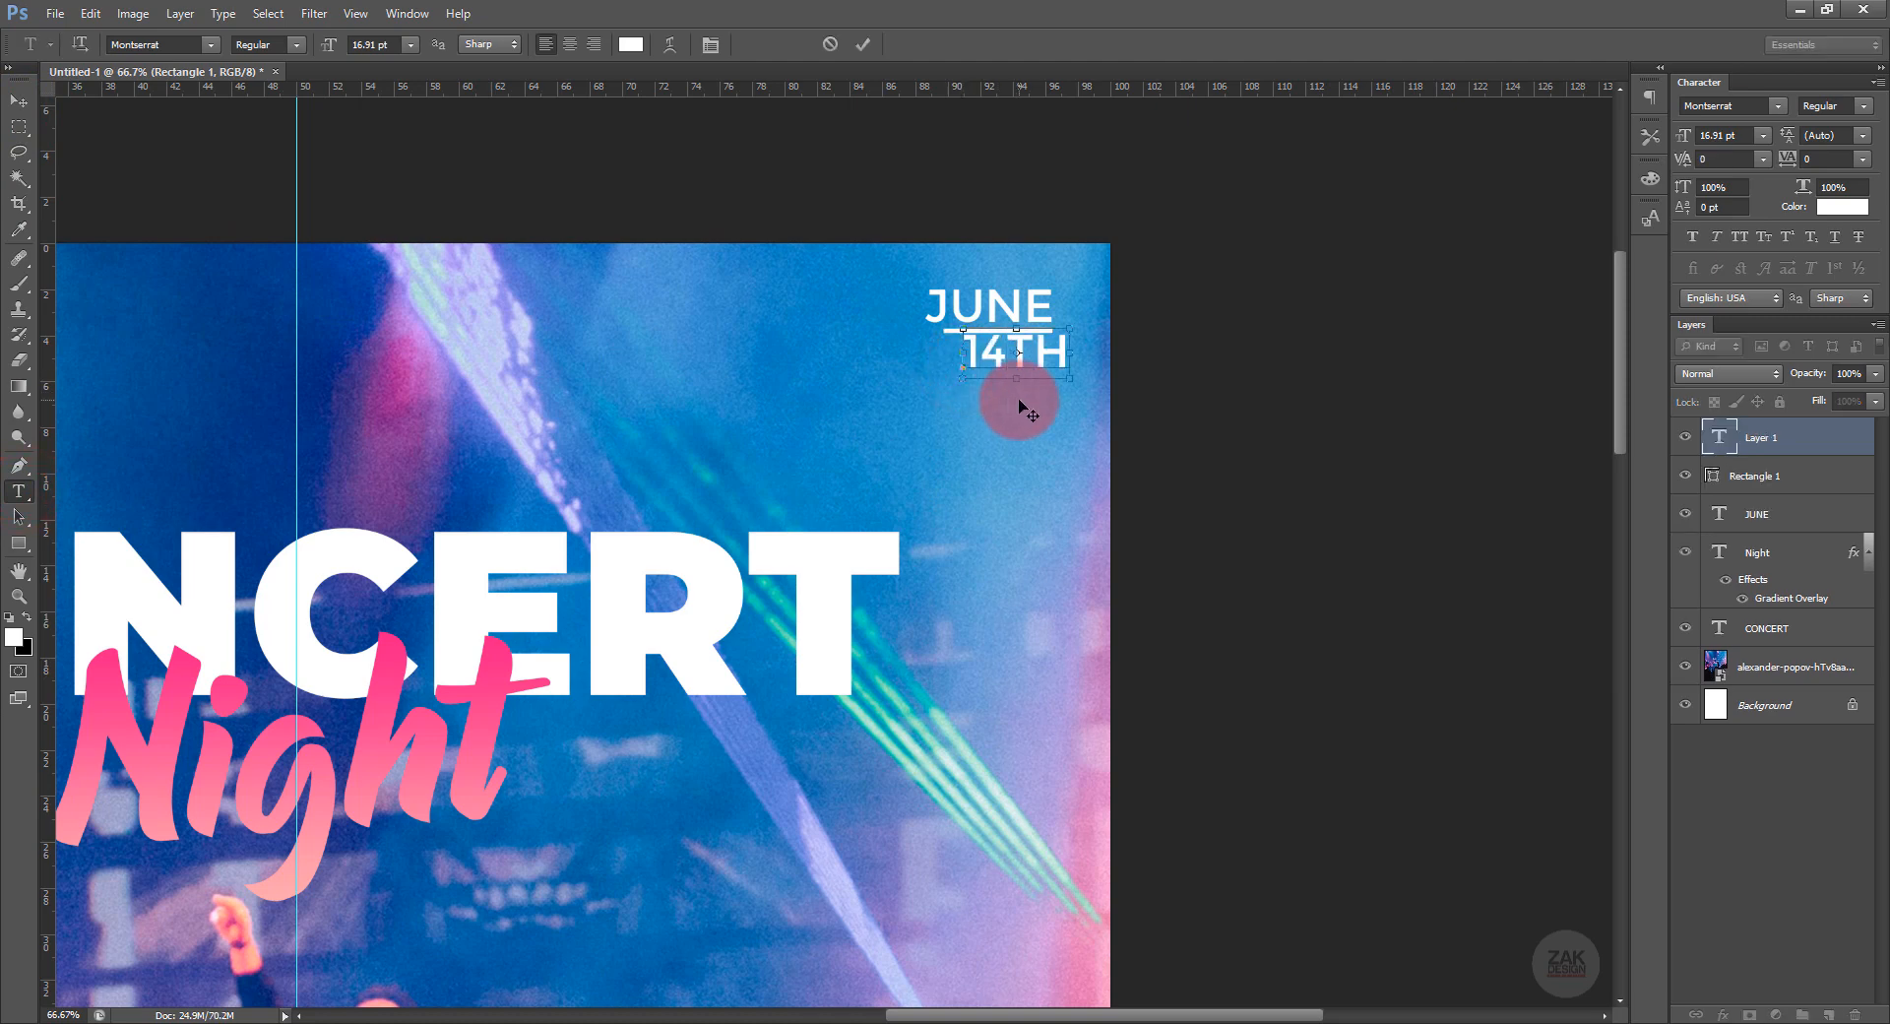
pyautogui.hotkey('ctrl', 'a')
pyautogui.click(298, 46)
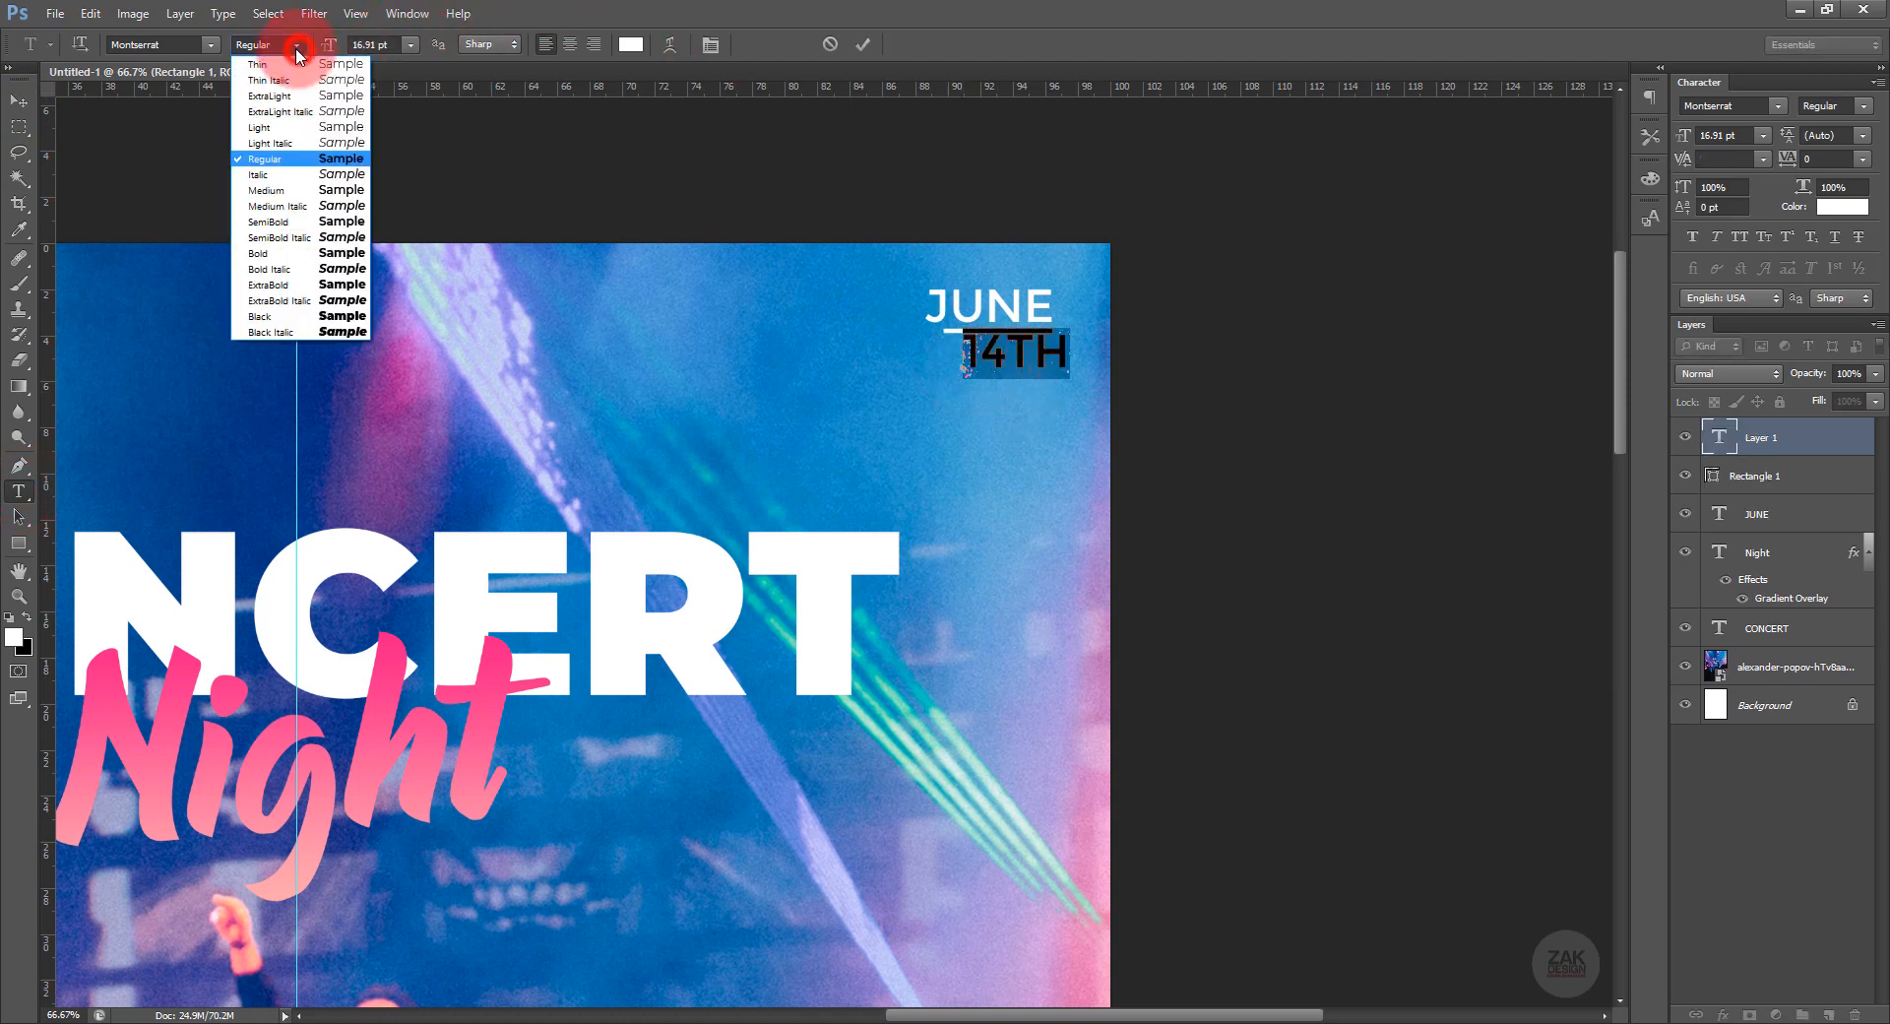
pyautogui.click(270, 124)
# Move the 14TH text slightly below the underline and align its right edge with the JUNE text.
pyautogui.click(17, 101)
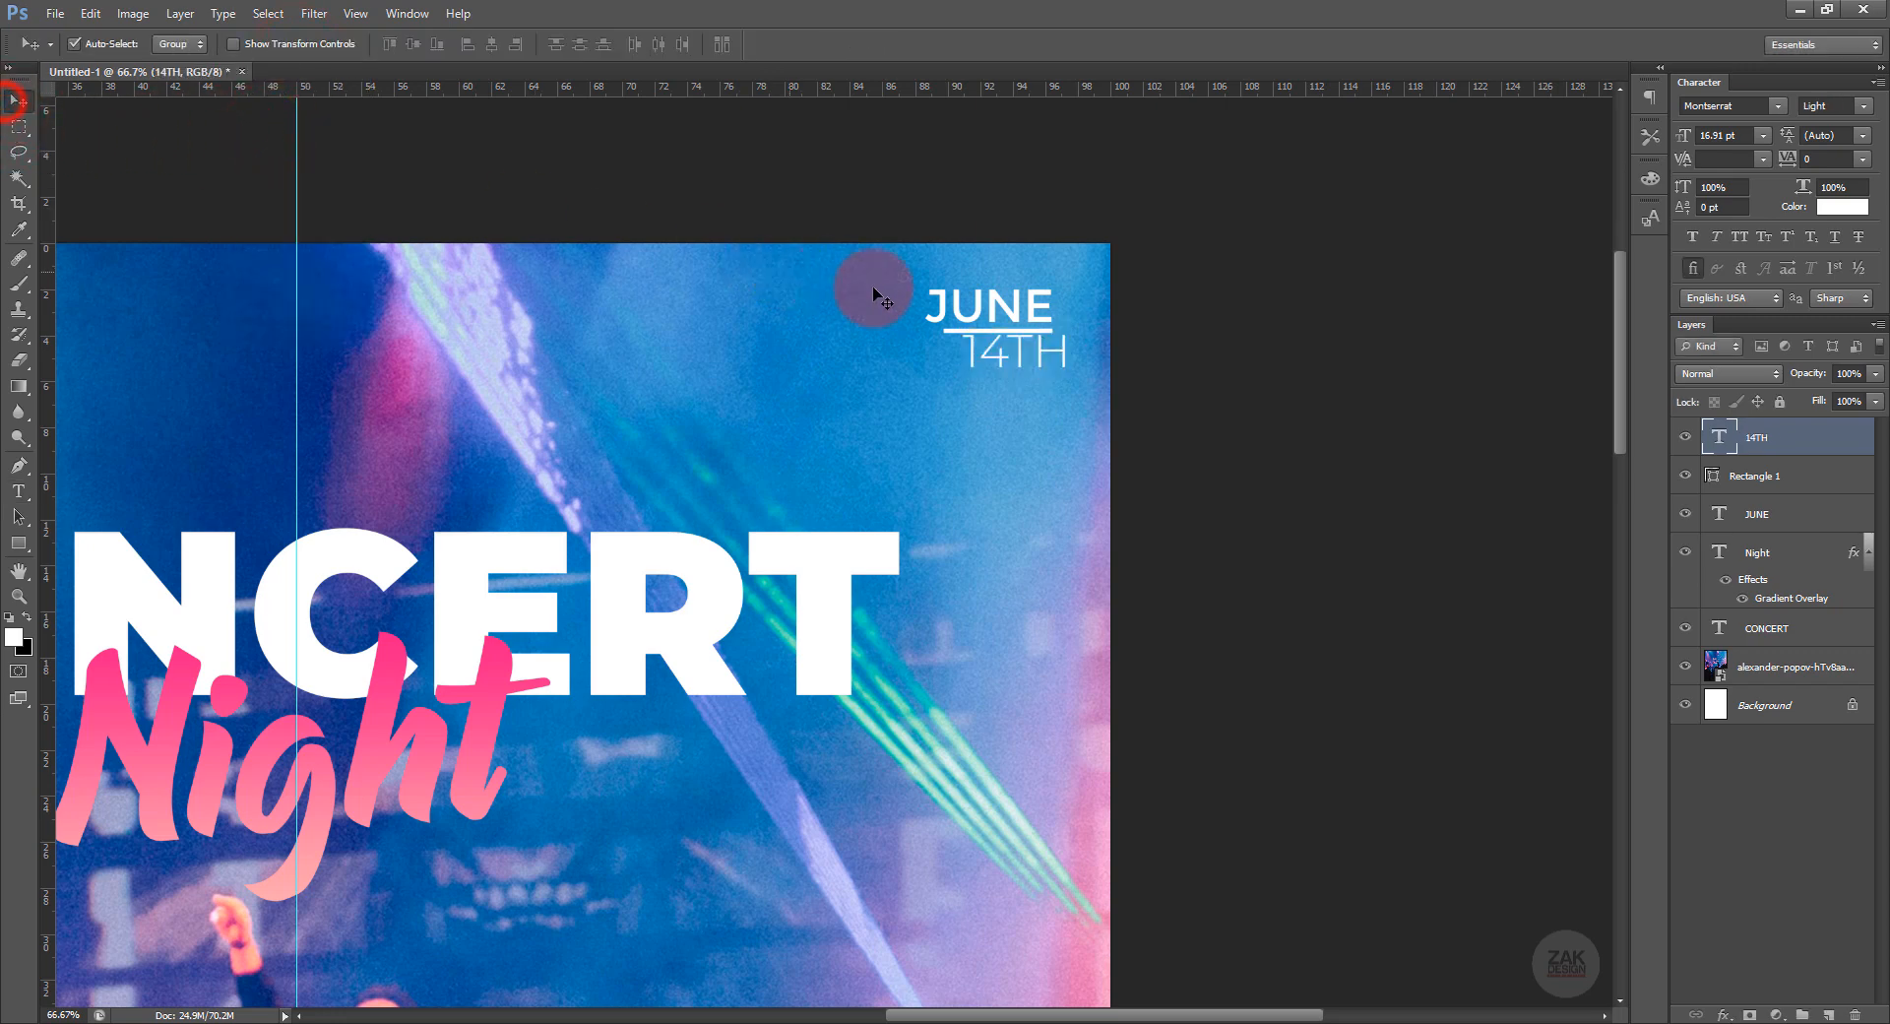
pyautogui.click(1023, 358)
pyautogui.moveTo(1014, 359); pyautogui.dragTo(1017, 379)
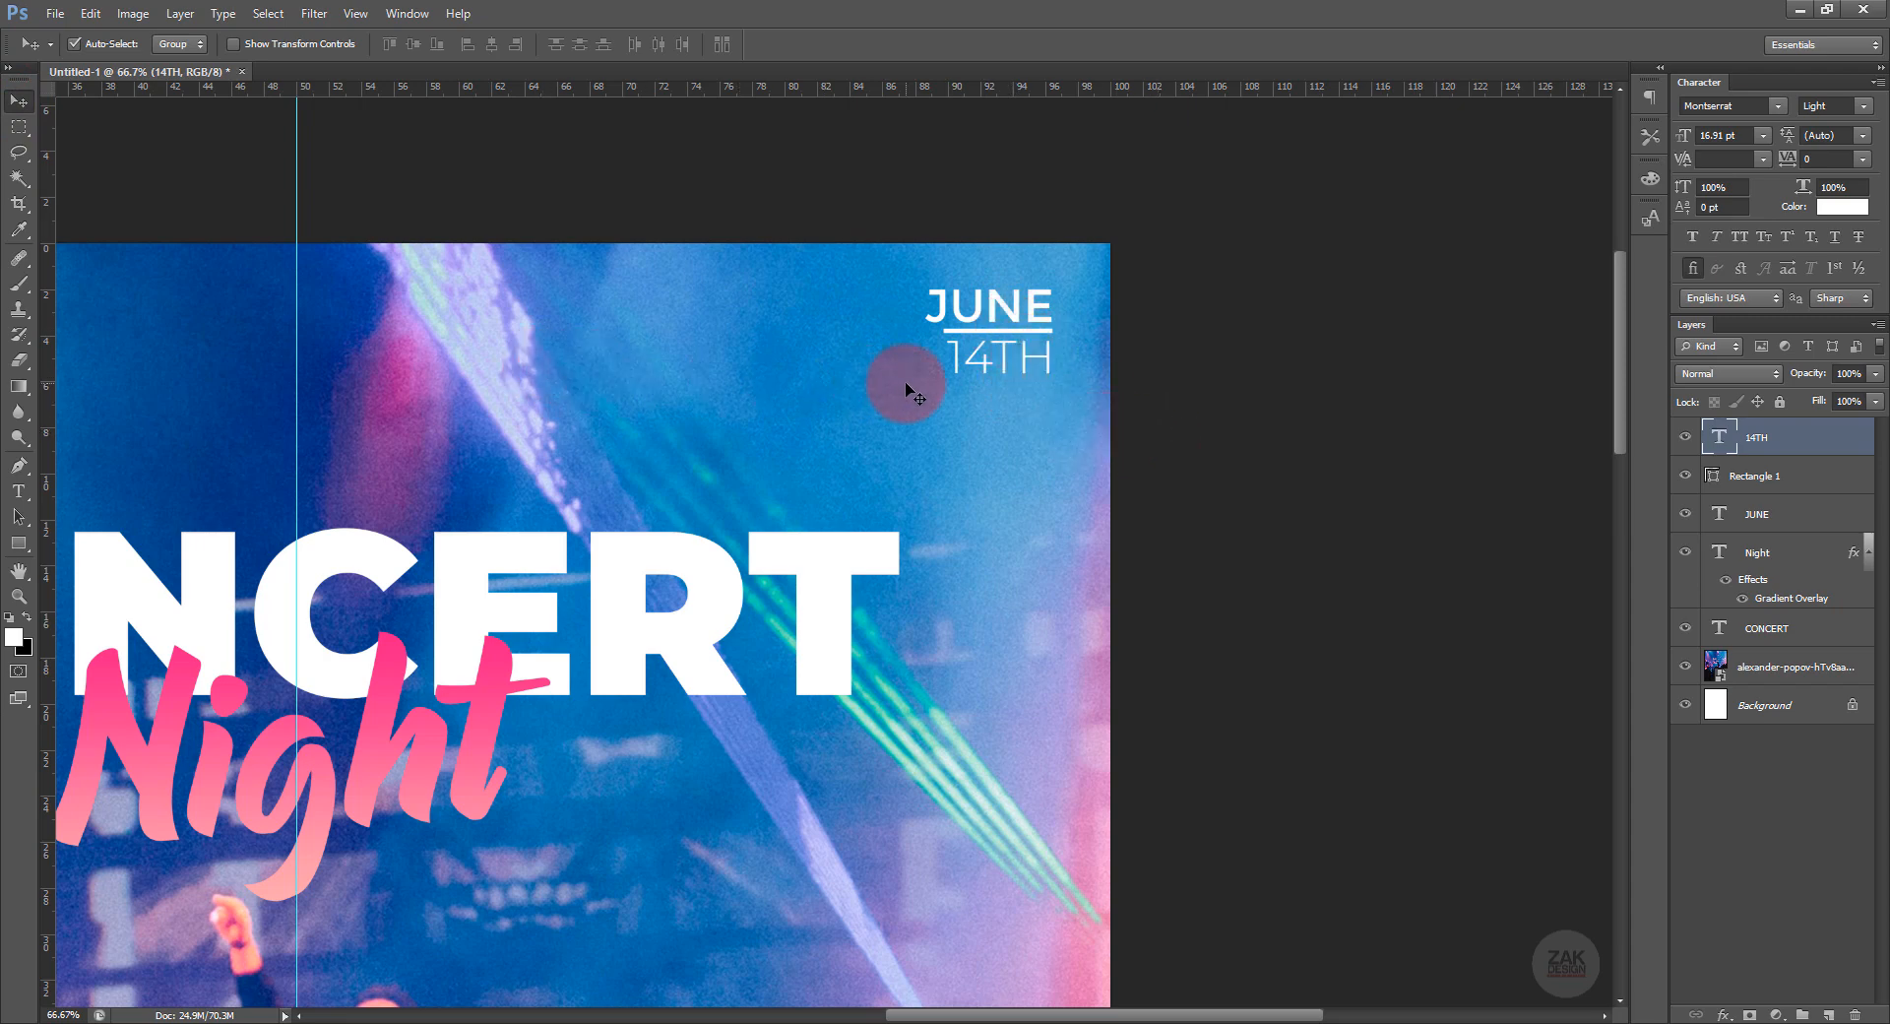
# Rasterize the crowd photo layer.
pyautogui.click(17, 596)
pyautogui.keyDown('alt'); pyautogui.click(512, 472); pyautogui.keyUp('alt')
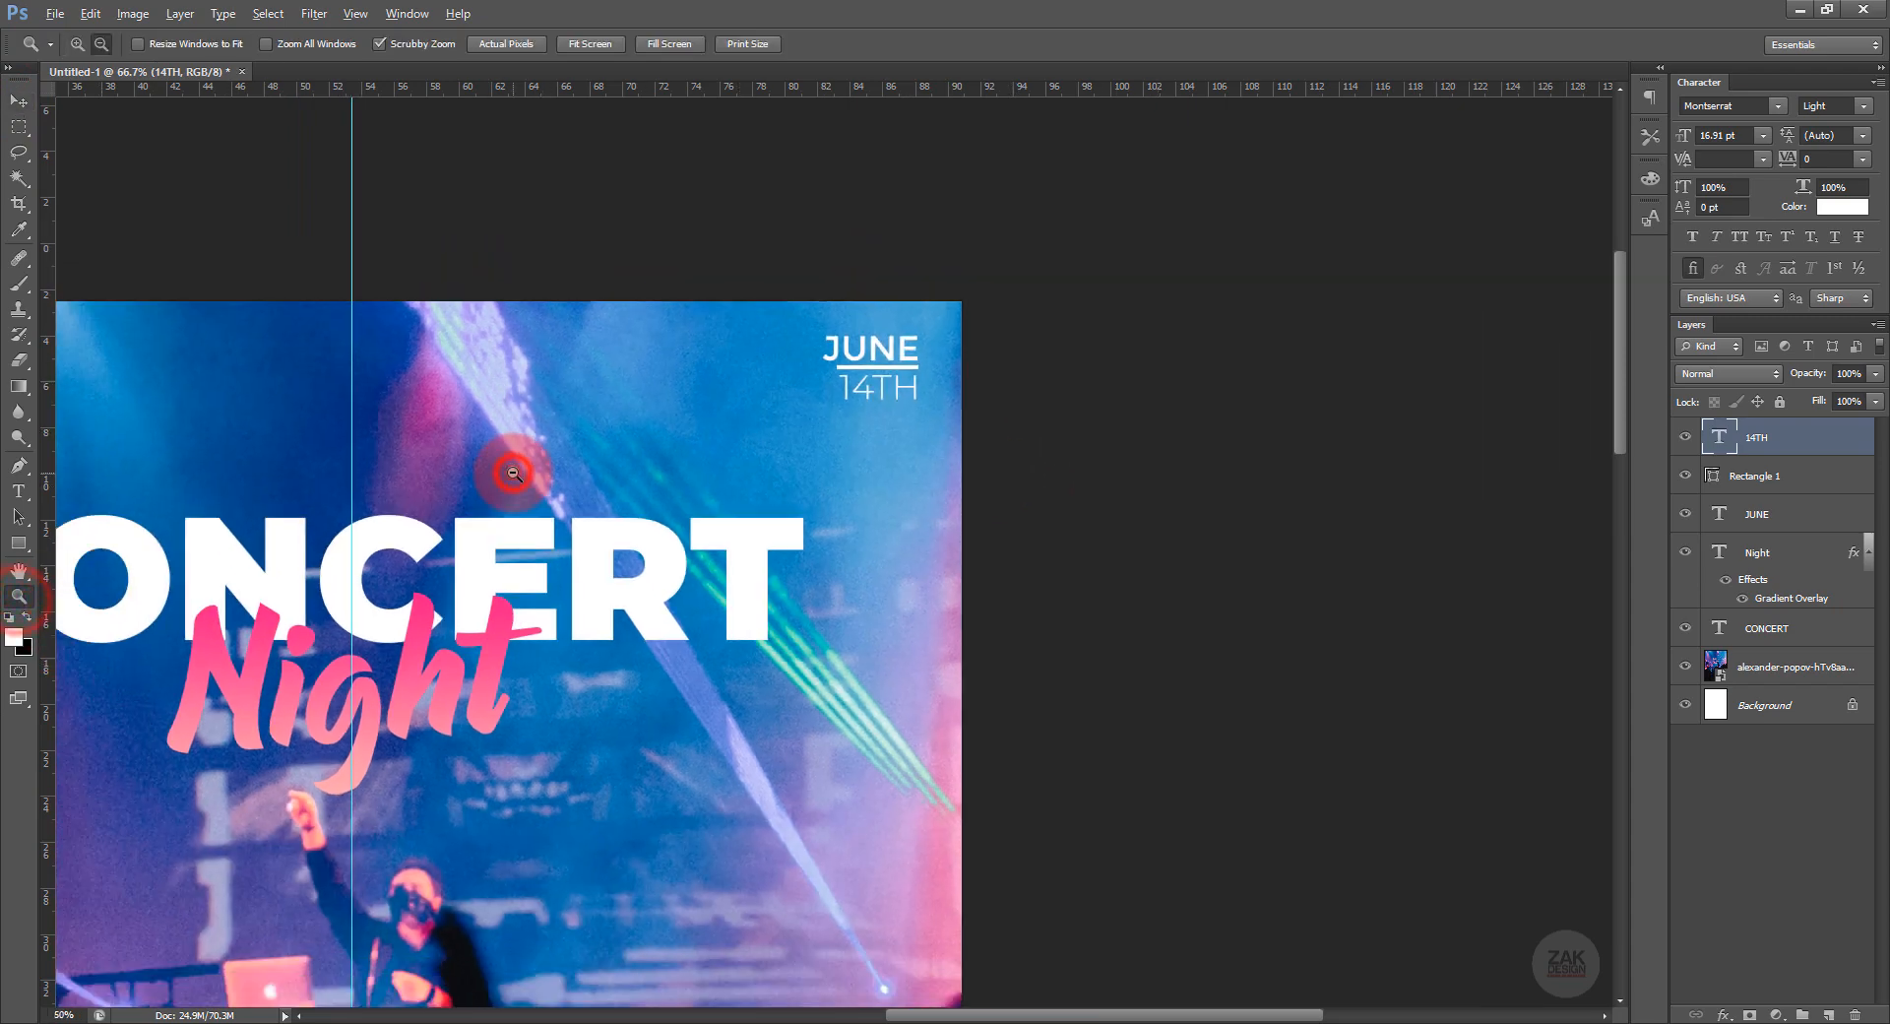
pyautogui.keyDown('alt'); pyautogui.click(512, 472); pyautogui.keyUp('alt')
pyautogui.keyDown('alt'); pyautogui.click(512, 472); pyautogui.keyUp('alt')
pyautogui.click(817, 863)
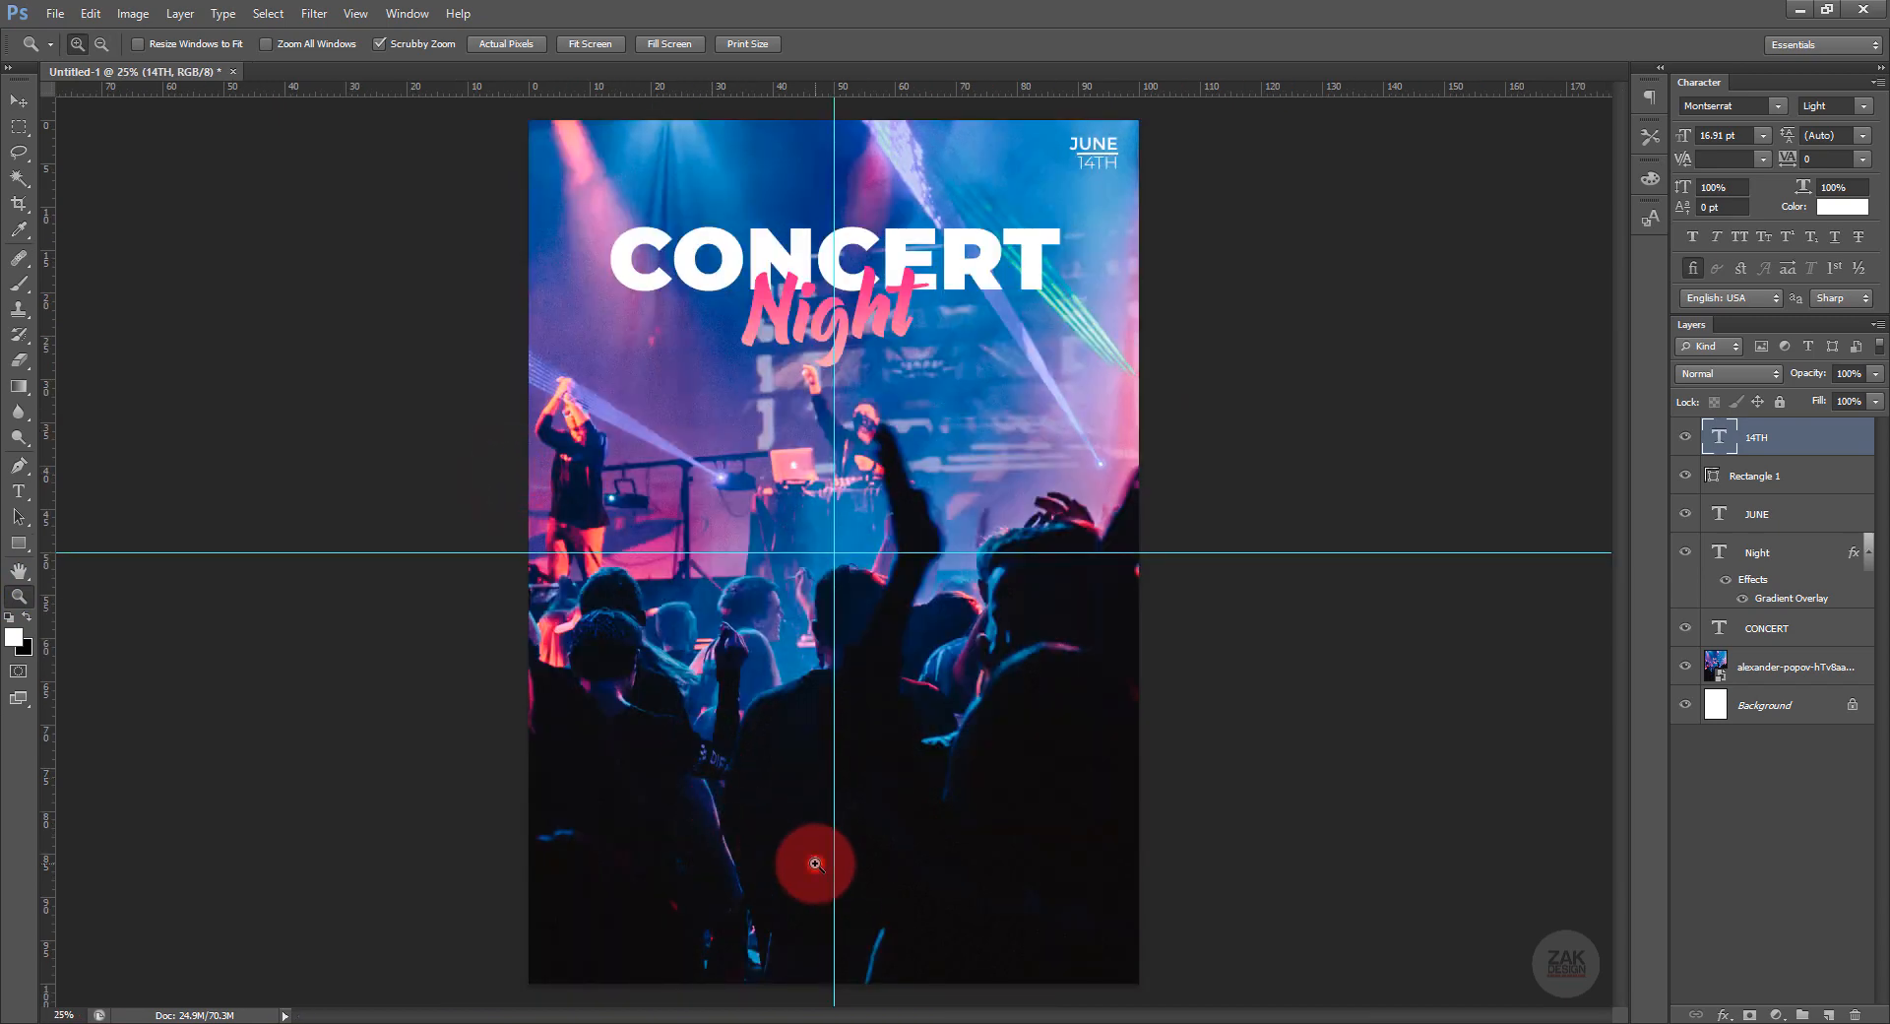
pyautogui.click(855, 802)
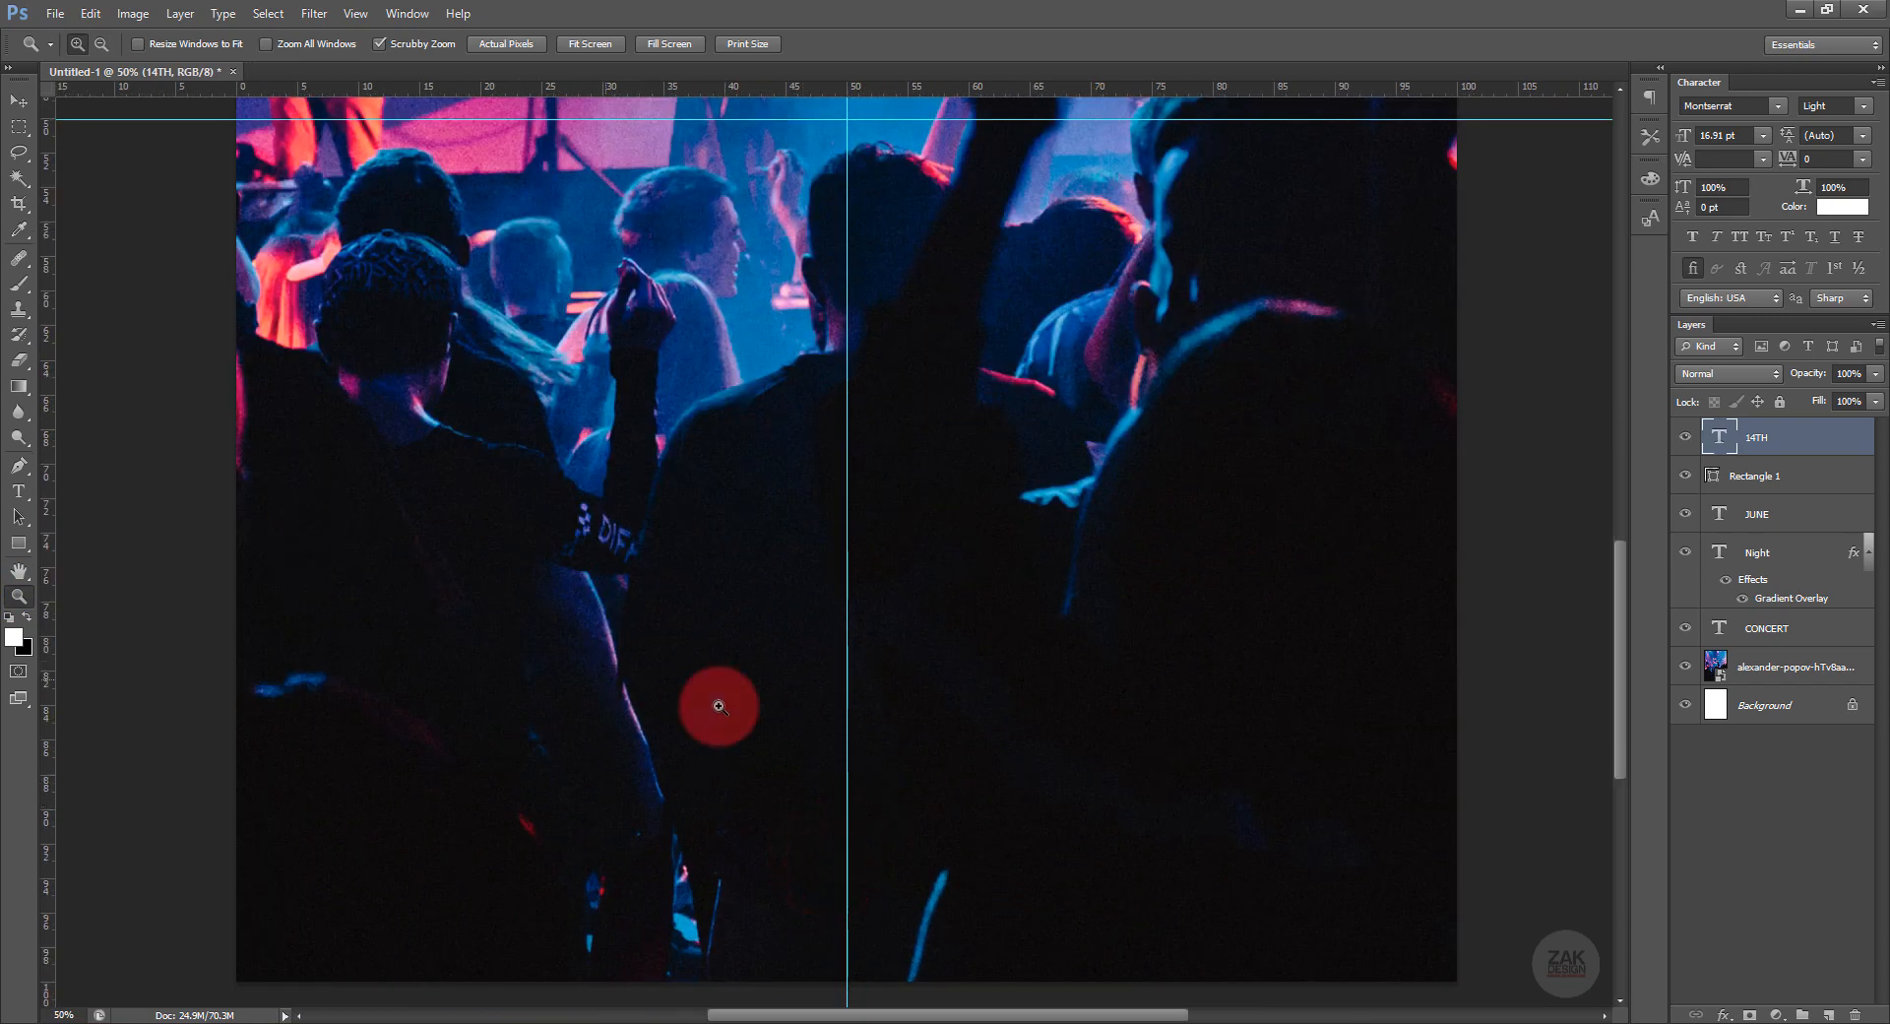
pyautogui.click(740, 713)
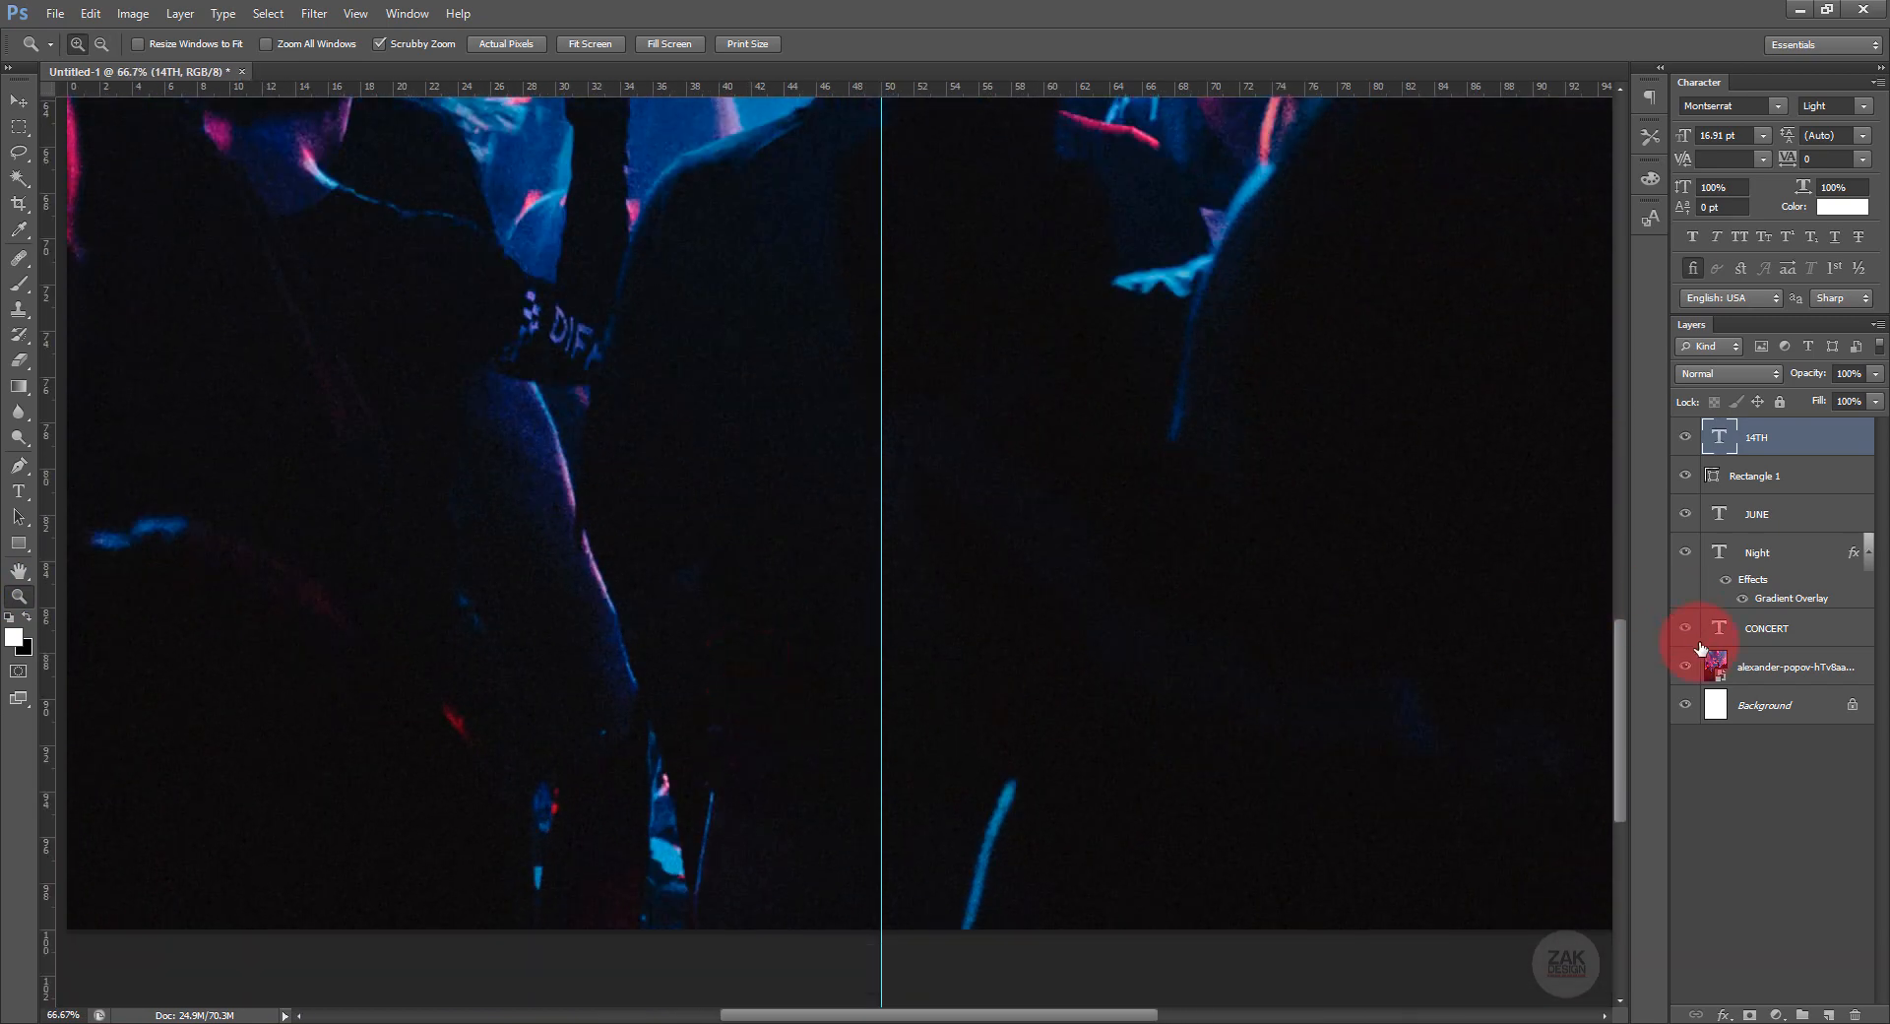
pyautogui.click(1762, 667)
pyautogui.rightClick(1750, 665)
pyautogui.click(1666, 542)
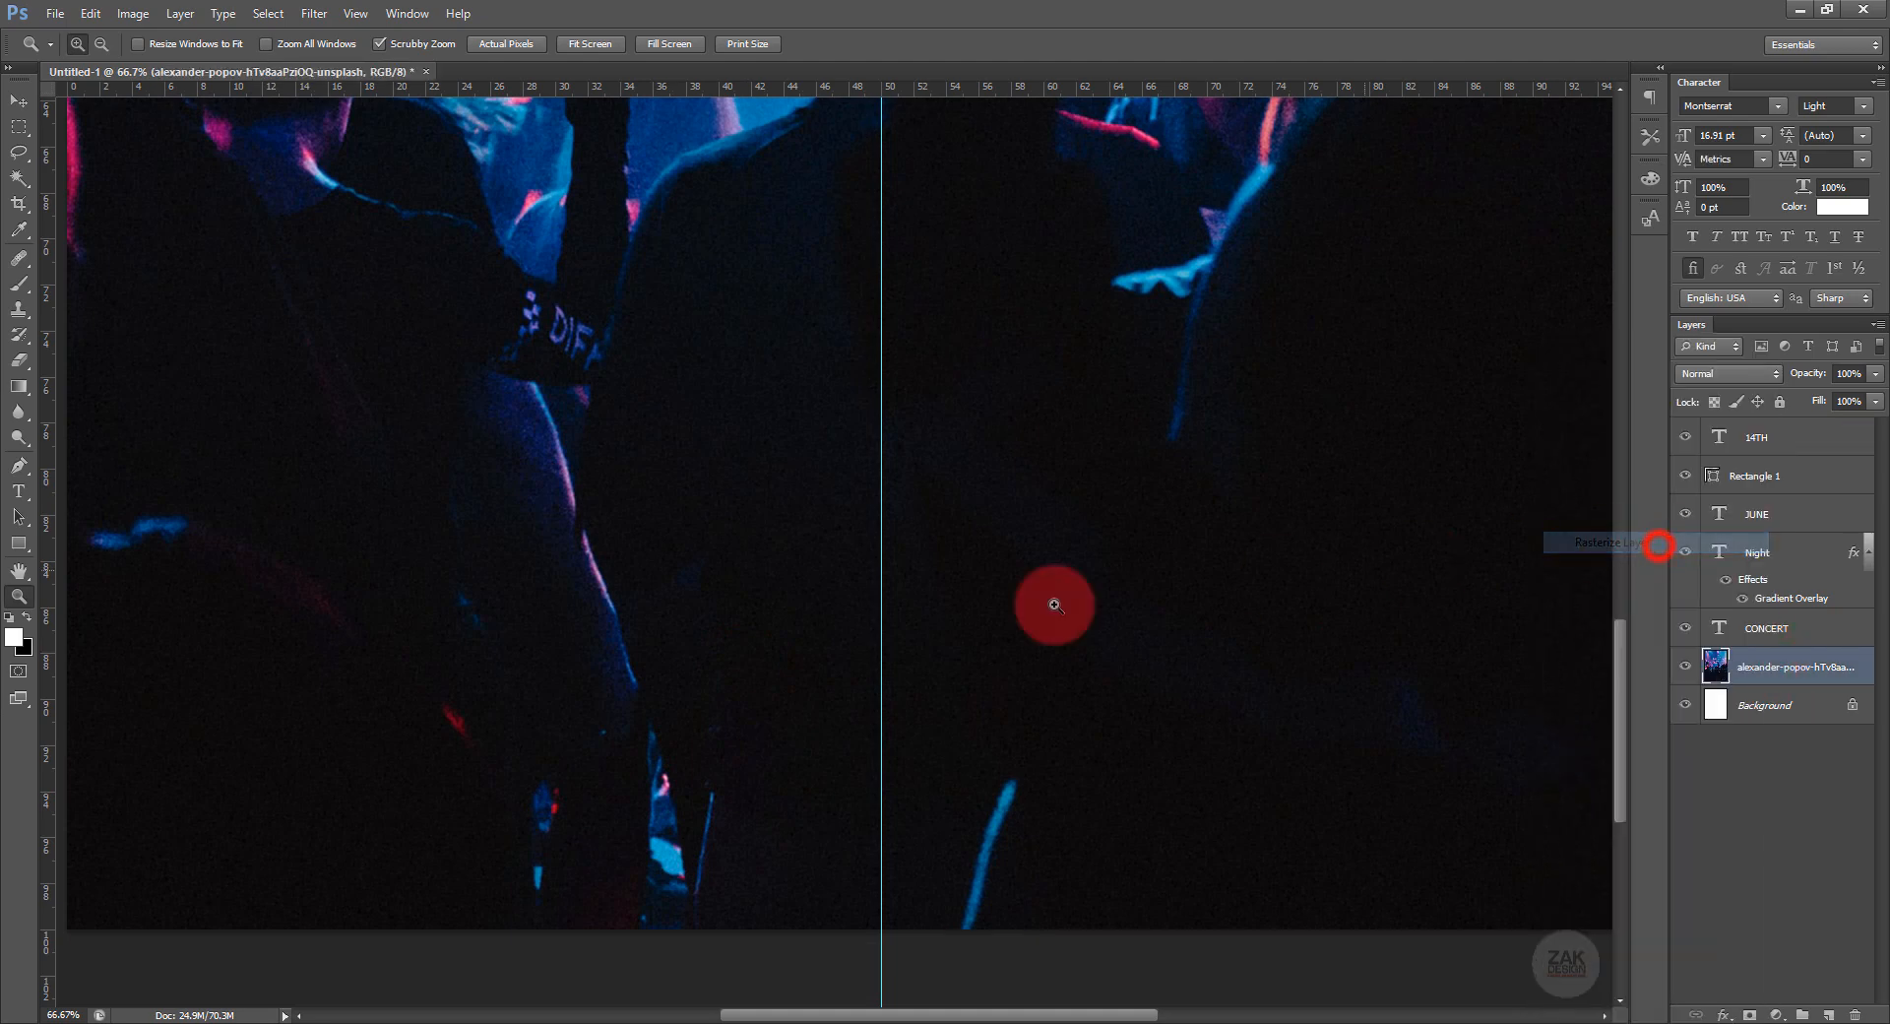
# Lasso the lit blue and pink strip left of the vertical guide near the photo's bottom and patch it with the dark area beside it.
pyautogui.click(18, 153)
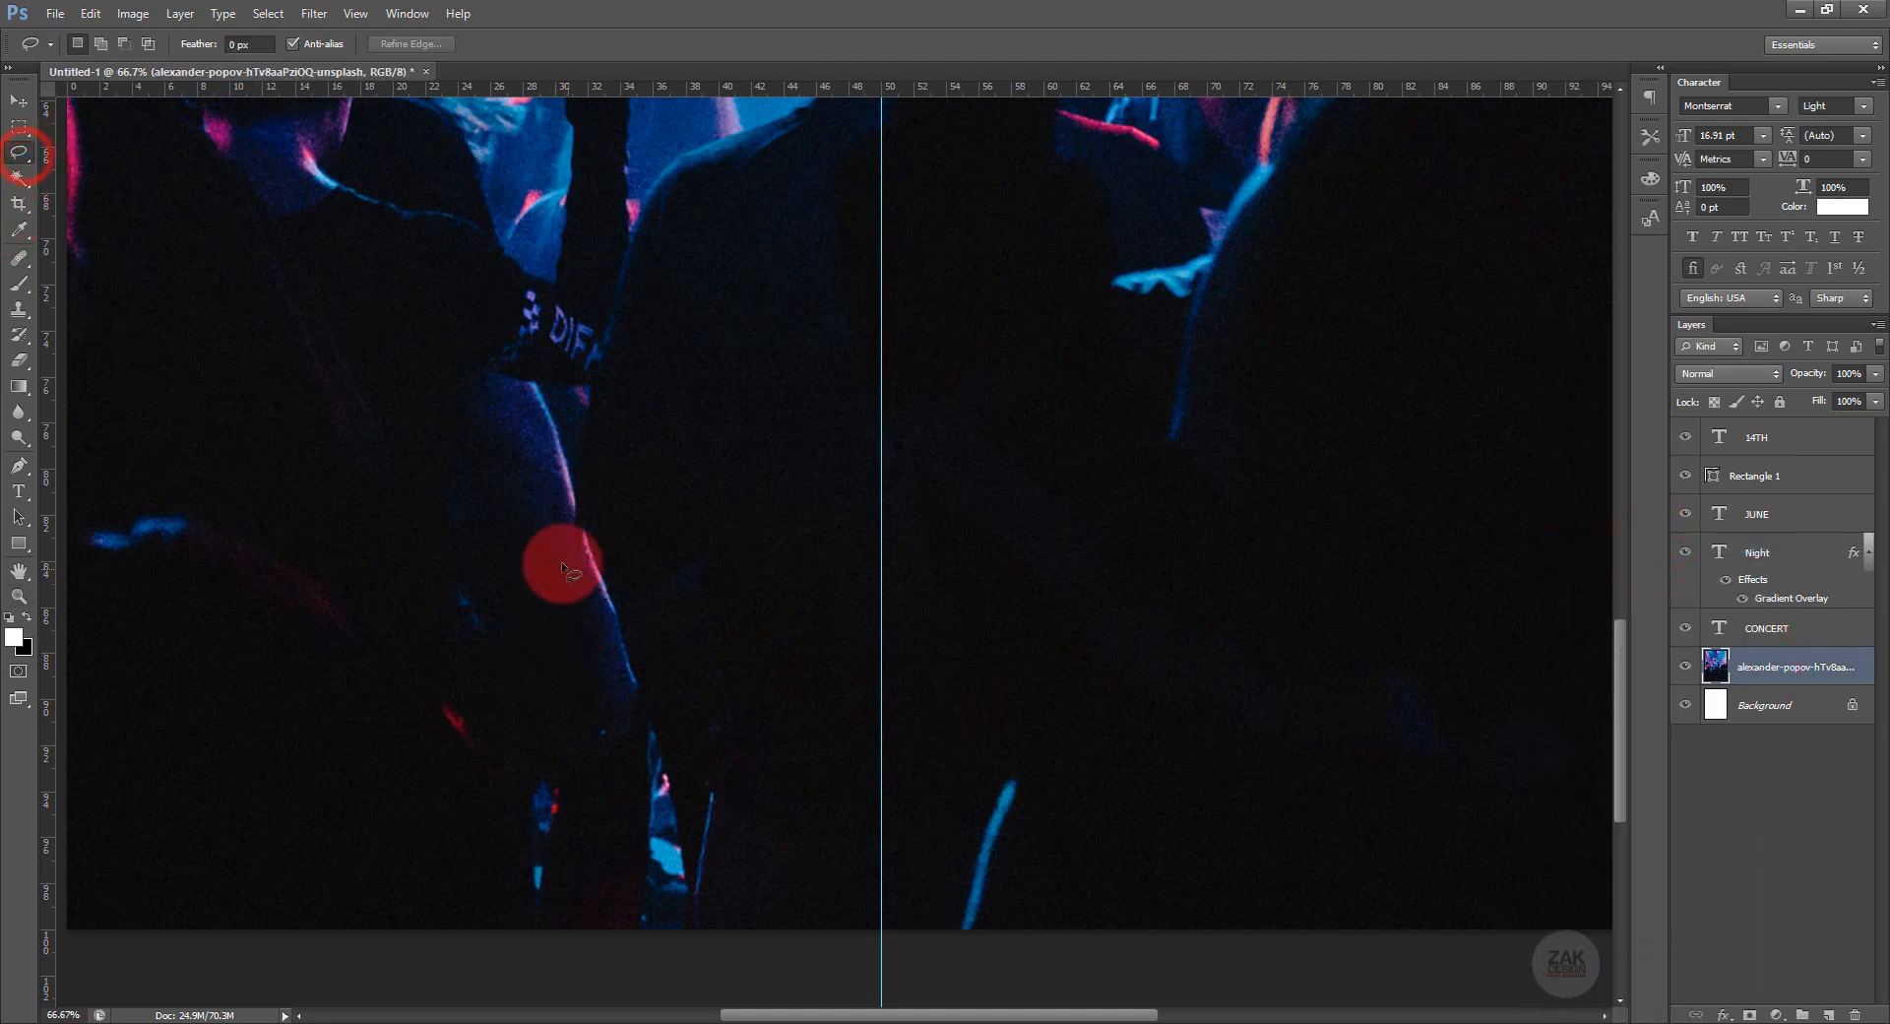
pyautogui.moveTo(607, 527); pyautogui.dragTo(738, 774)
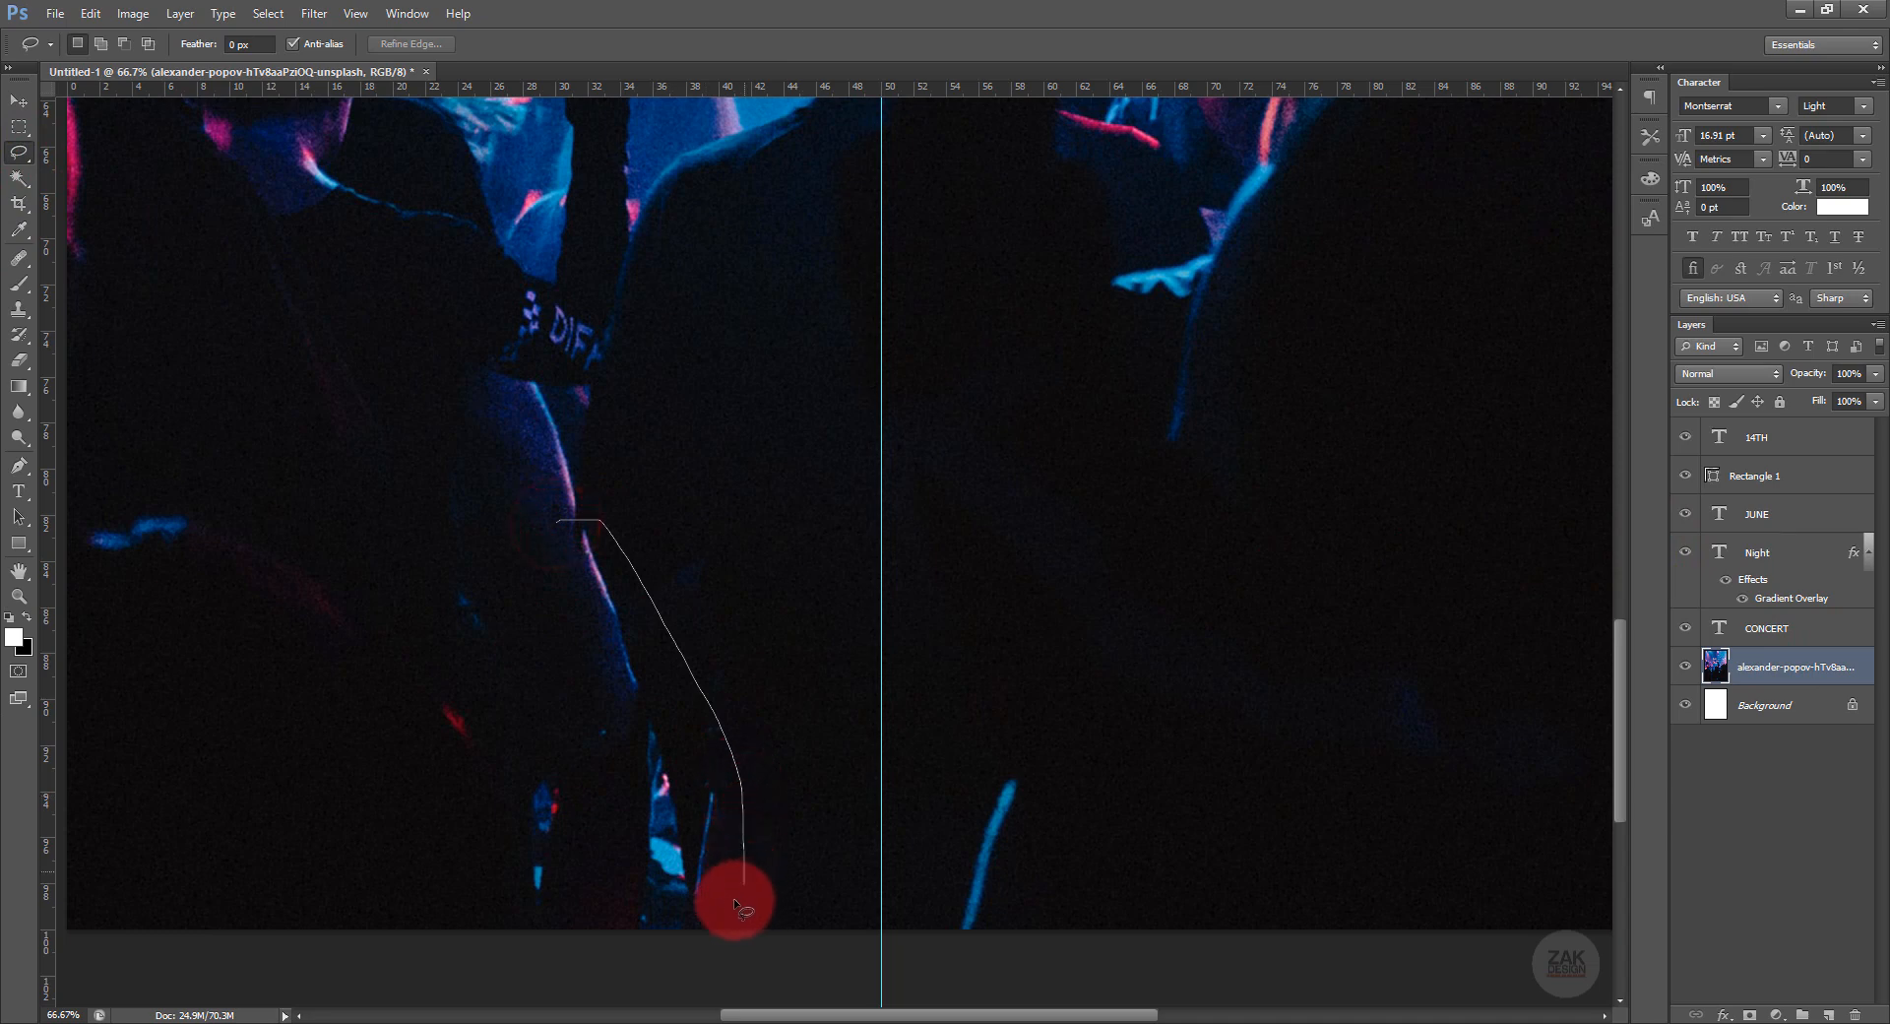
pyautogui.moveTo(553, 520); pyautogui.dragTo(553, 519)
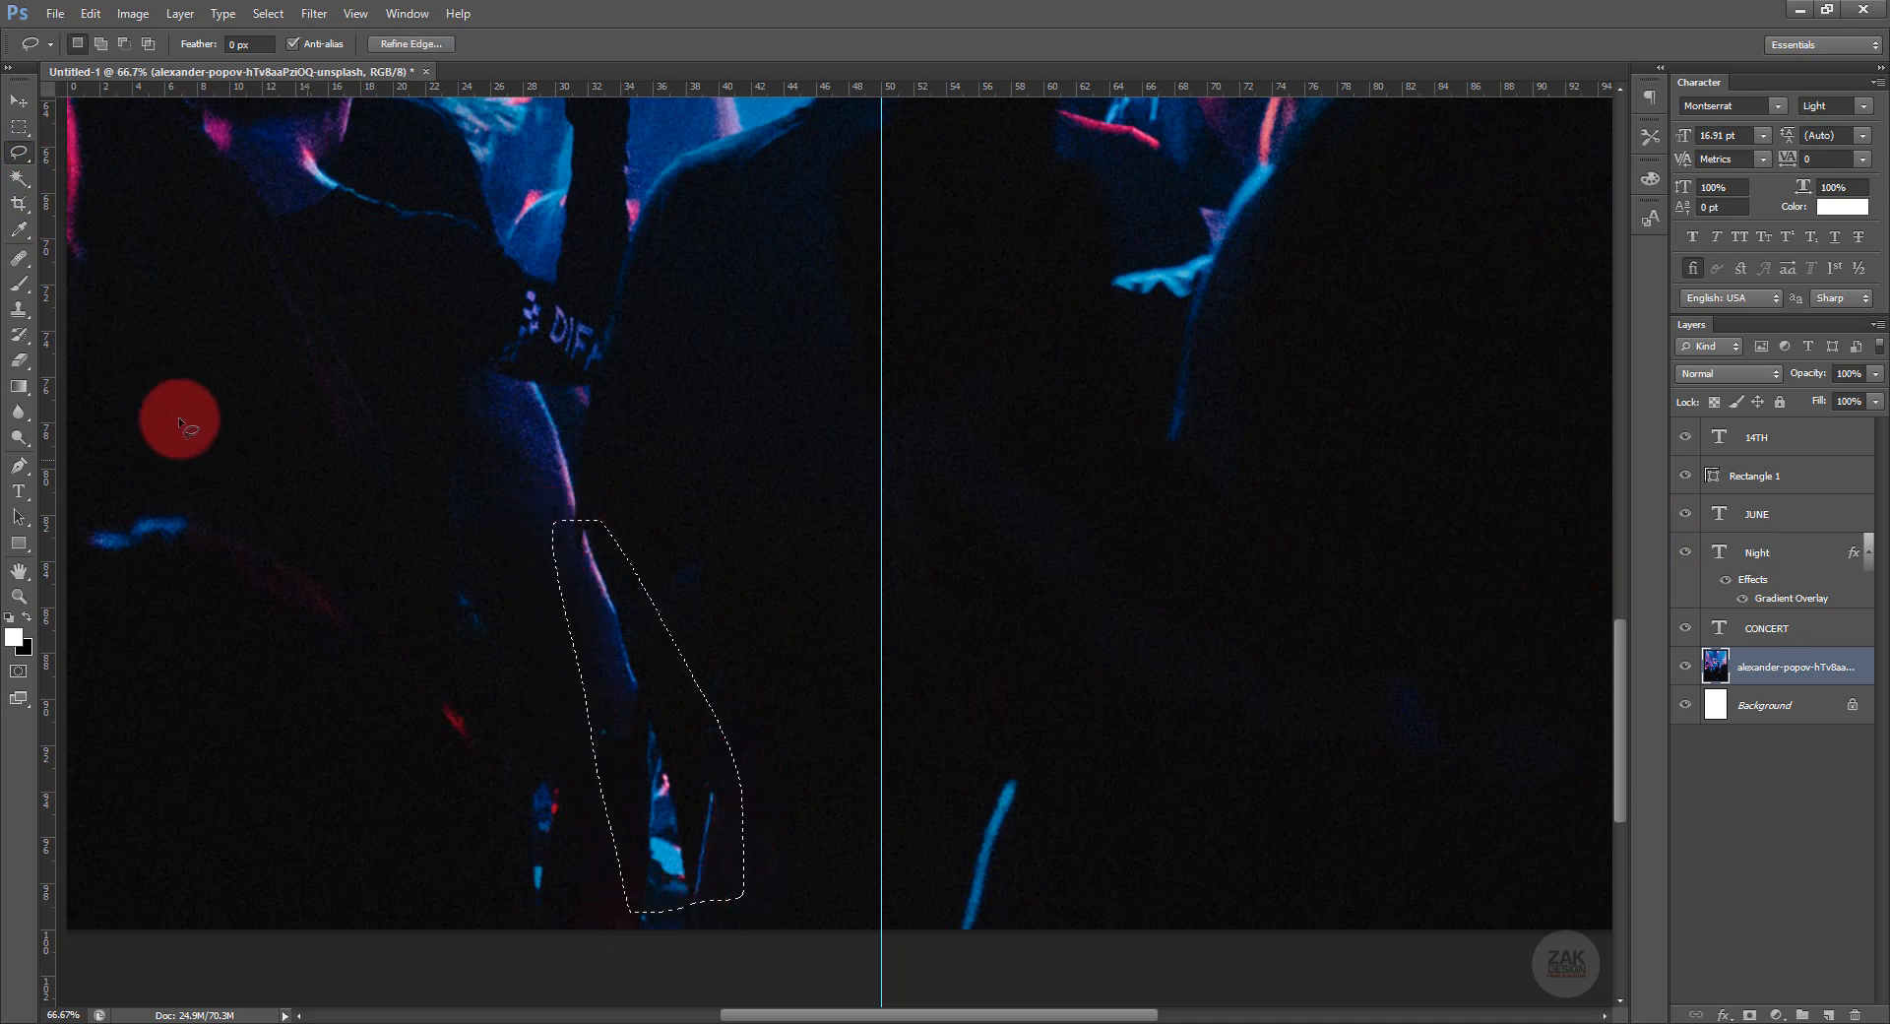
pyautogui.click(19, 258)
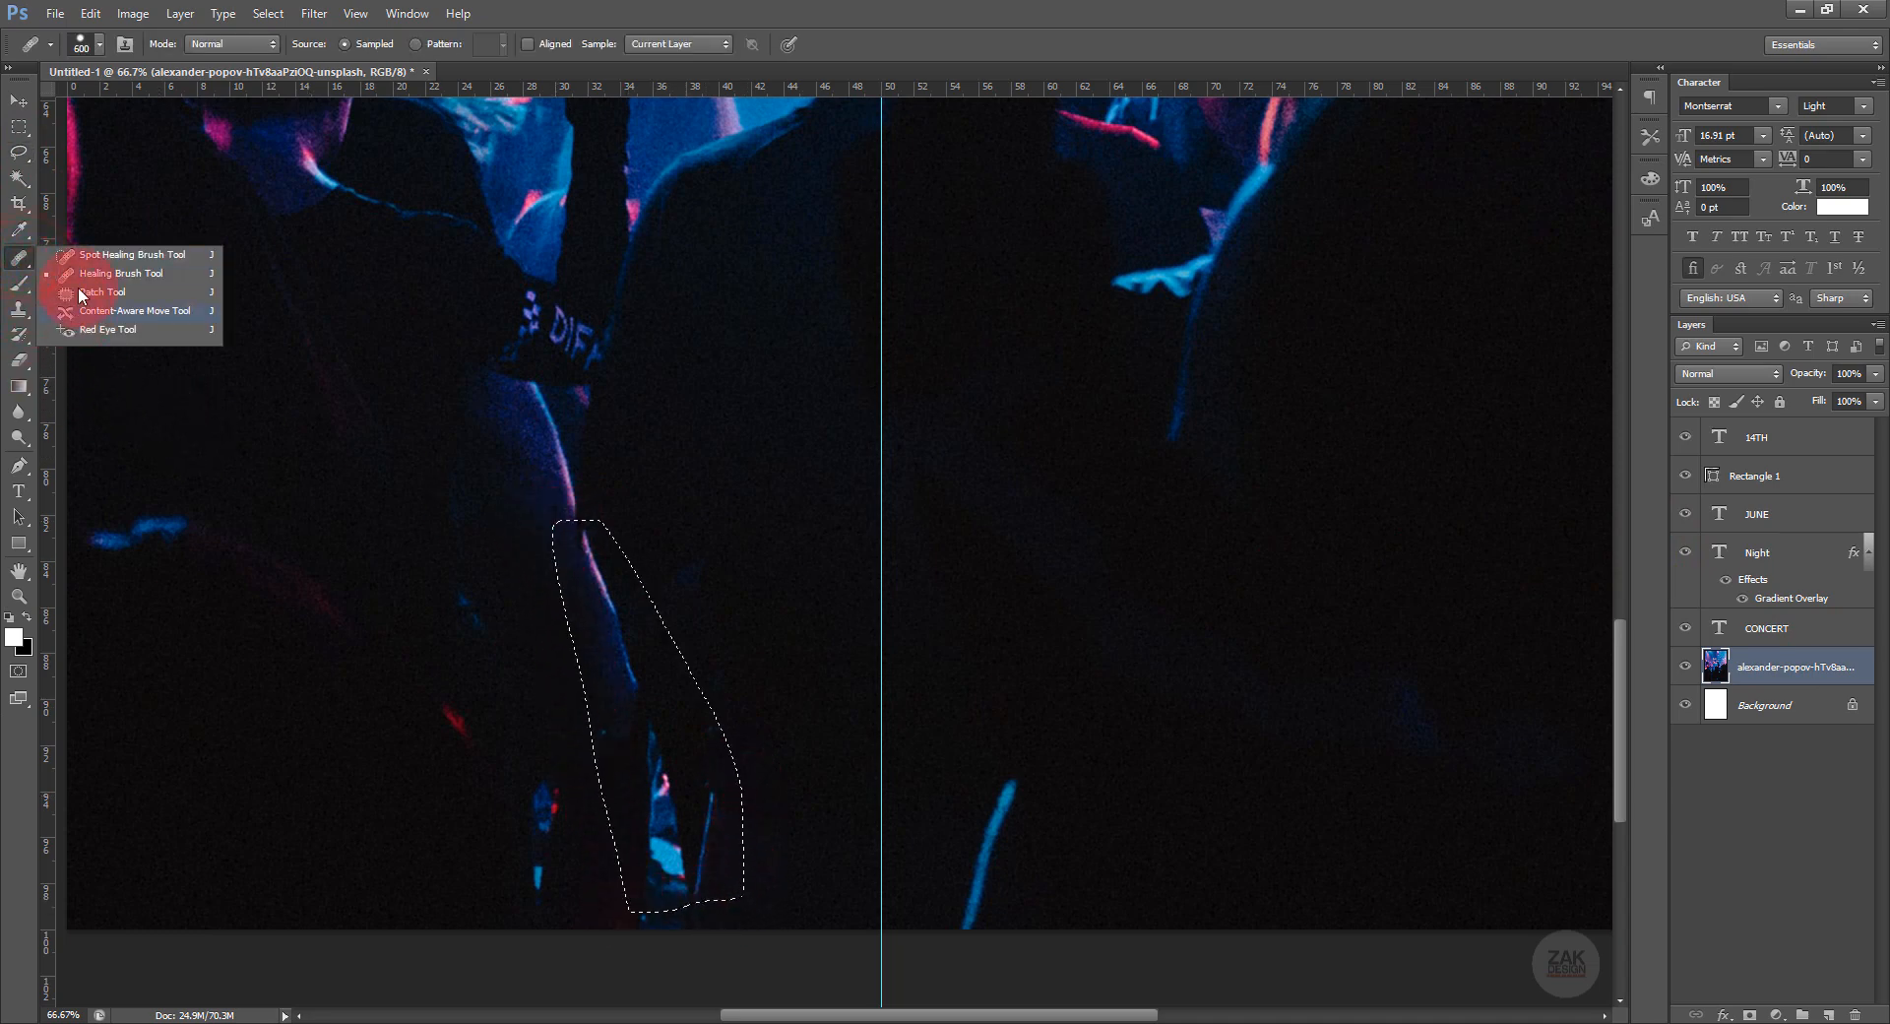
pyautogui.click(79, 292)
pyautogui.moveTo(630, 709); pyautogui.dragTo(1153, 676)
pyautogui.click(995, 682)
# Patch the blue streak right of the vertical guide at the photo's bottom edge with a nearby dark area.
pyautogui.moveTo(963, 816)
pyautogui.mouseDown()
pyautogui.moveTo(993, 784)
pyautogui.moveTo(1059, 784)
pyautogui.moveTo(1014, 912)
pyautogui.moveTo(982, 925)
pyautogui.moveTo(948, 917)
pyautogui.moveTo(984, 788)
pyautogui.mouseUp()
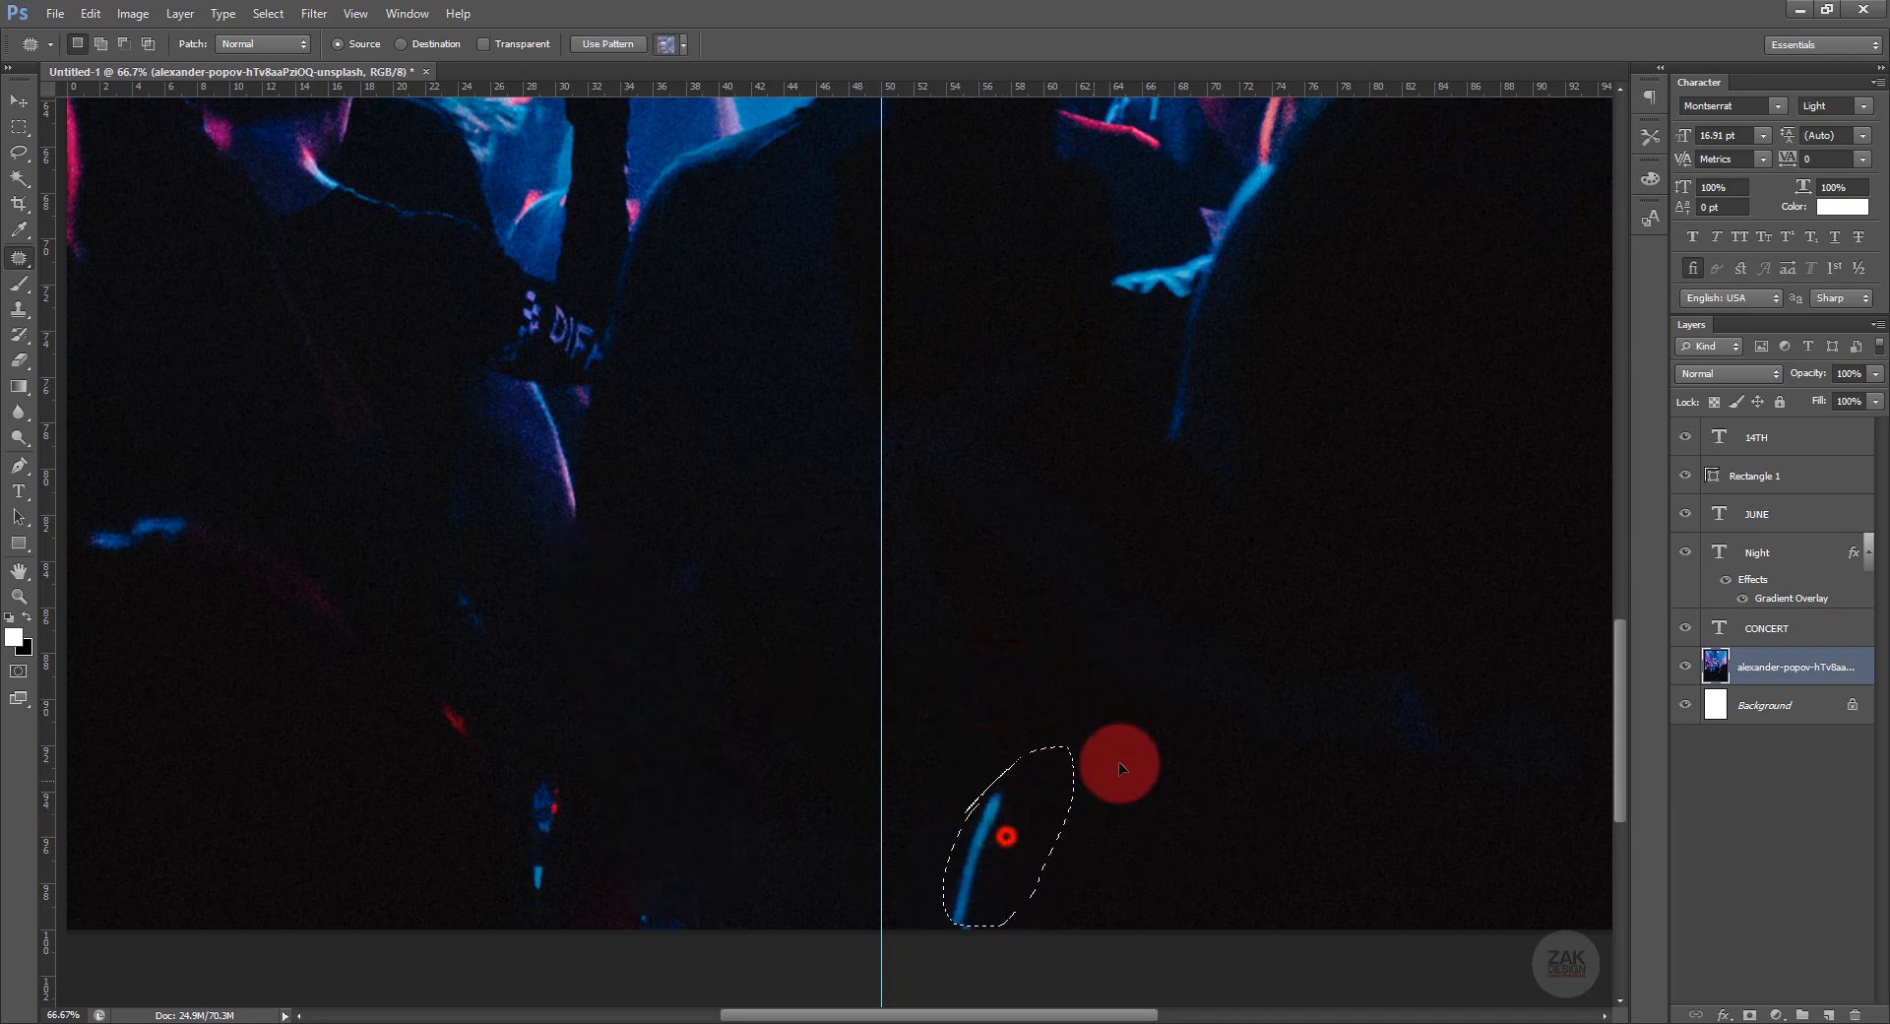
pyautogui.moveTo(1118, 760); pyautogui.dragTo(1169, 730)
pyautogui.click(1061, 638)
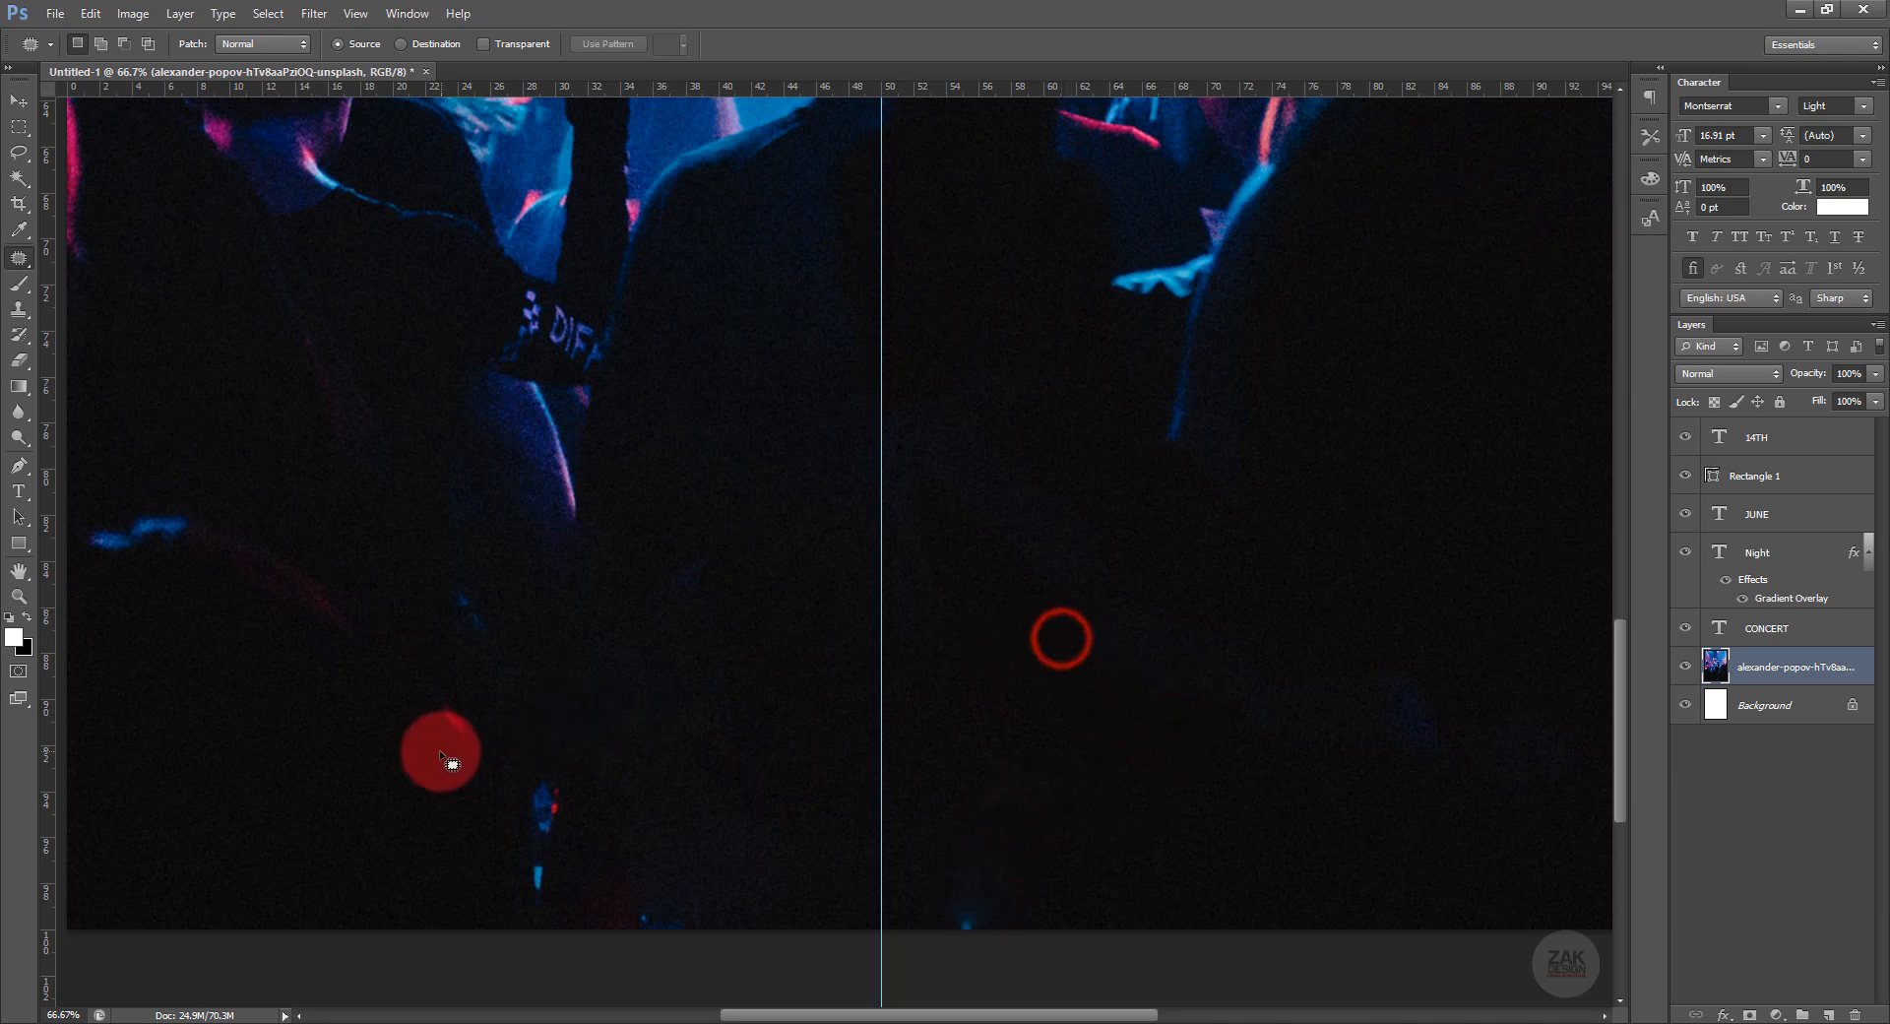
# Patch the remaining red and blue spots and the curved blue highlight in the photo's lower-left area with dark texture.
pyautogui.moveTo(498, 769)
pyautogui.mouseDown()
pyautogui.moveTo(552, 889)
pyautogui.moveTo(517, 787)
pyautogui.moveTo(542, 813)
pyautogui.moveTo(640, 699)
pyautogui.mouseUp()
pyautogui.moveTo(435, 620)
pyautogui.mouseDown()
pyautogui.moveTo(456, 574)
pyautogui.moveTo(490, 694)
pyautogui.moveTo(435, 752)
pyautogui.moveTo(437, 616)
pyautogui.mouseUp()
pyautogui.moveTo(468, 650); pyautogui.dragTo(631, 631)
pyautogui.moveTo(102, 503)
pyautogui.mouseDown()
pyautogui.moveTo(239, 501)
pyautogui.moveTo(356, 598)
pyautogui.moveTo(347, 649)
pyautogui.moveTo(204, 571)
pyautogui.moveTo(97, 554)
pyautogui.moveTo(106, 502)
pyautogui.mouseUp()
pyautogui.moveTo(135, 517); pyautogui.dragTo(157, 679)
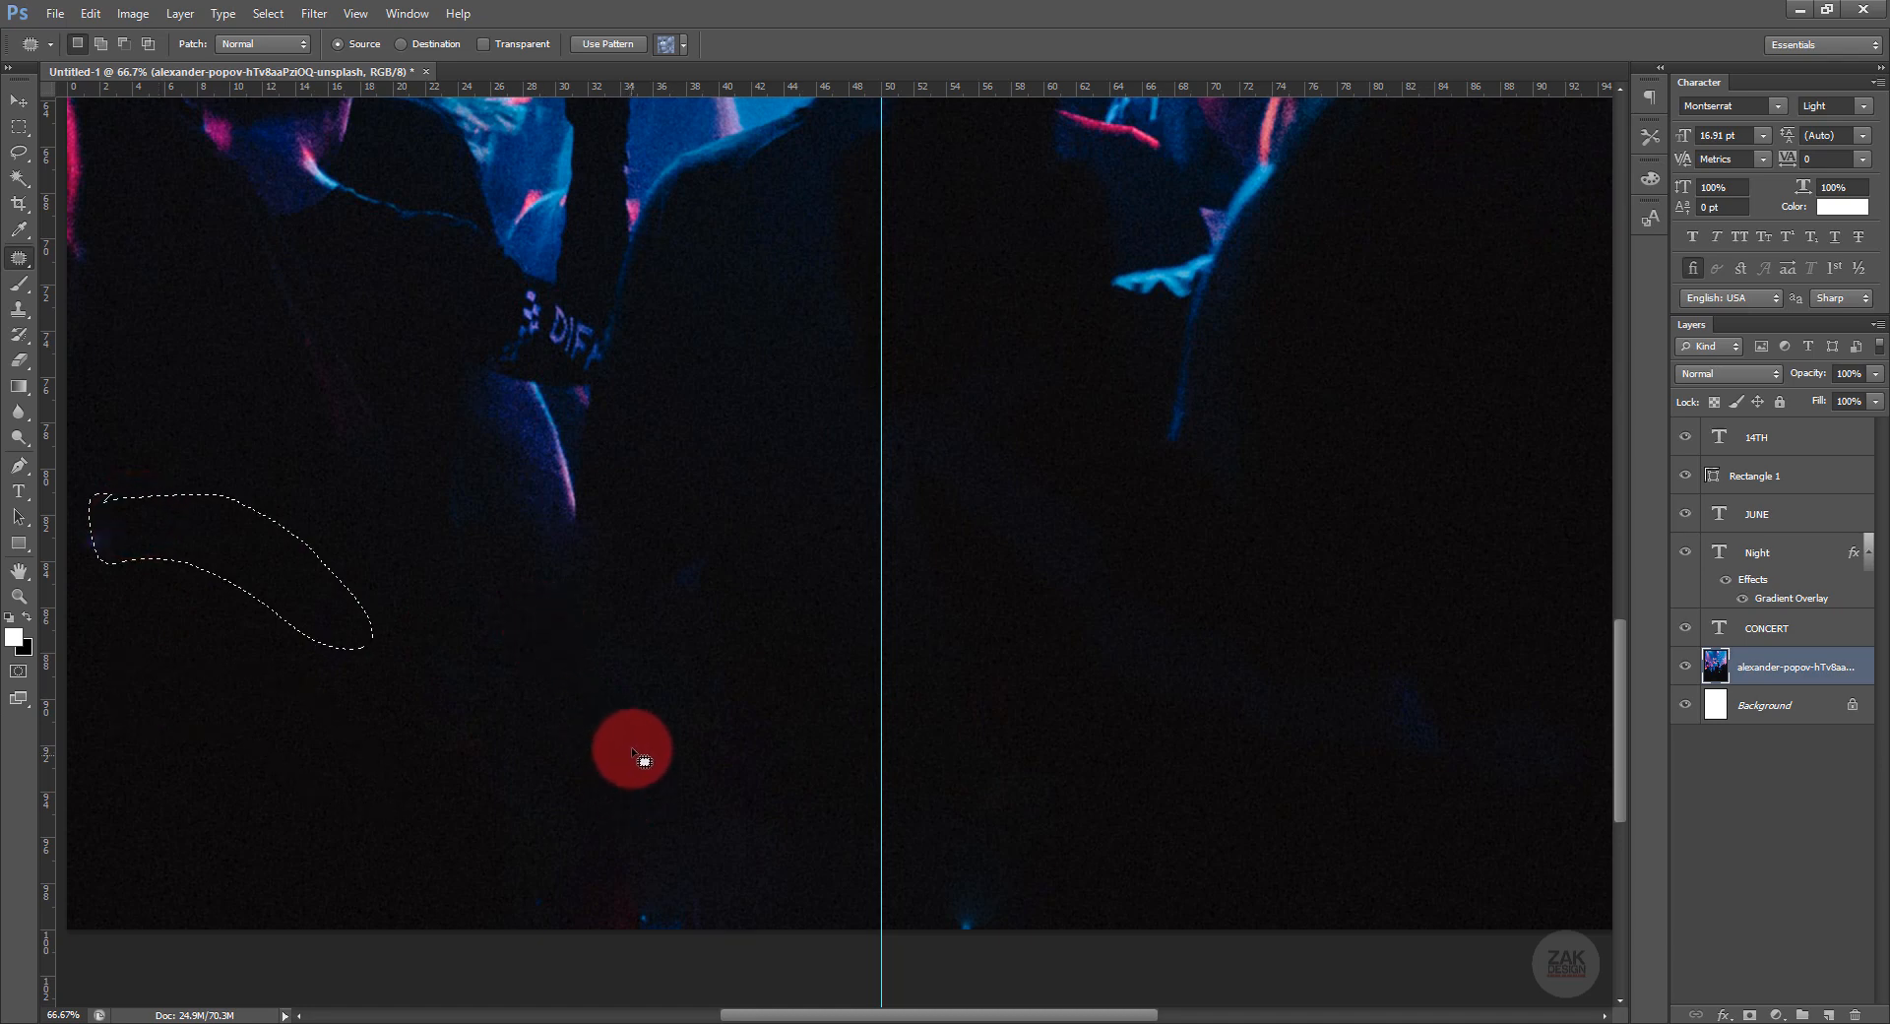
pyautogui.click(628, 746)
# Add the text LIMITED PASES AVAILABLE across the dark lower part of the poster and reduce it to 15.91 pt.
pyautogui.click(19, 490)
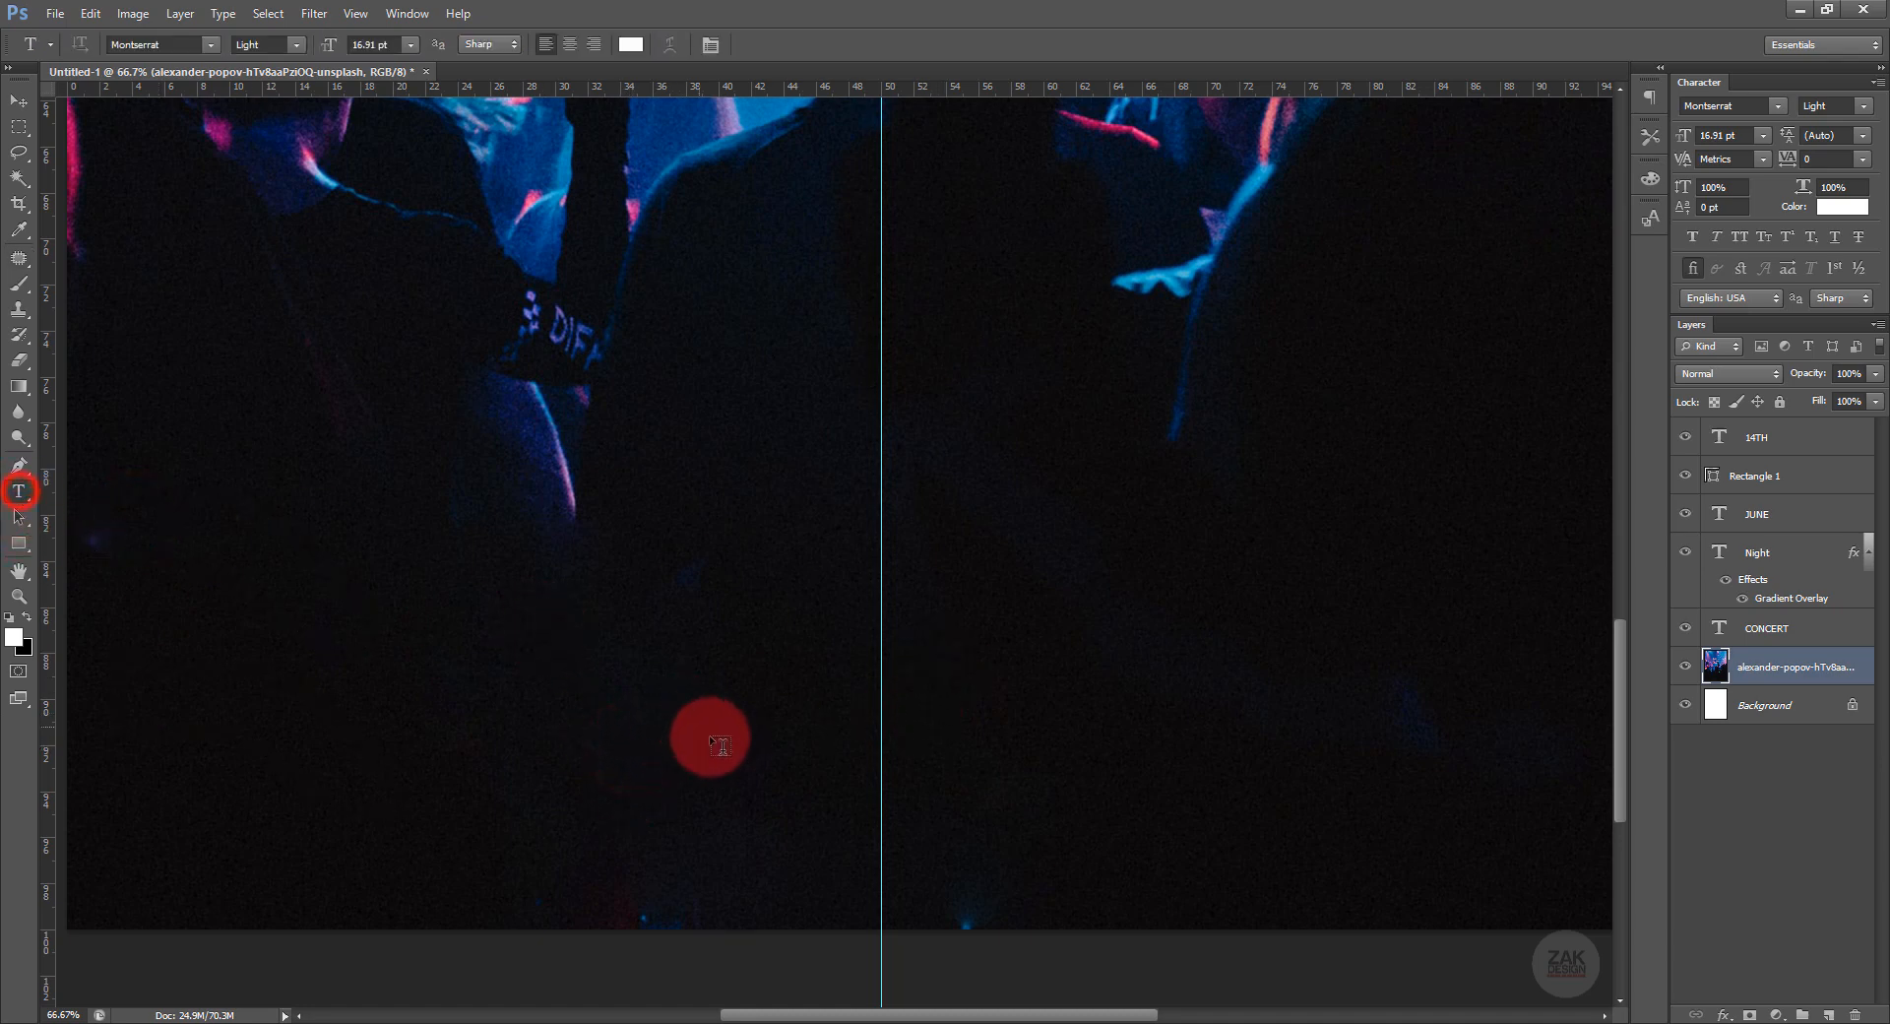
pyautogui.click(466, 679)
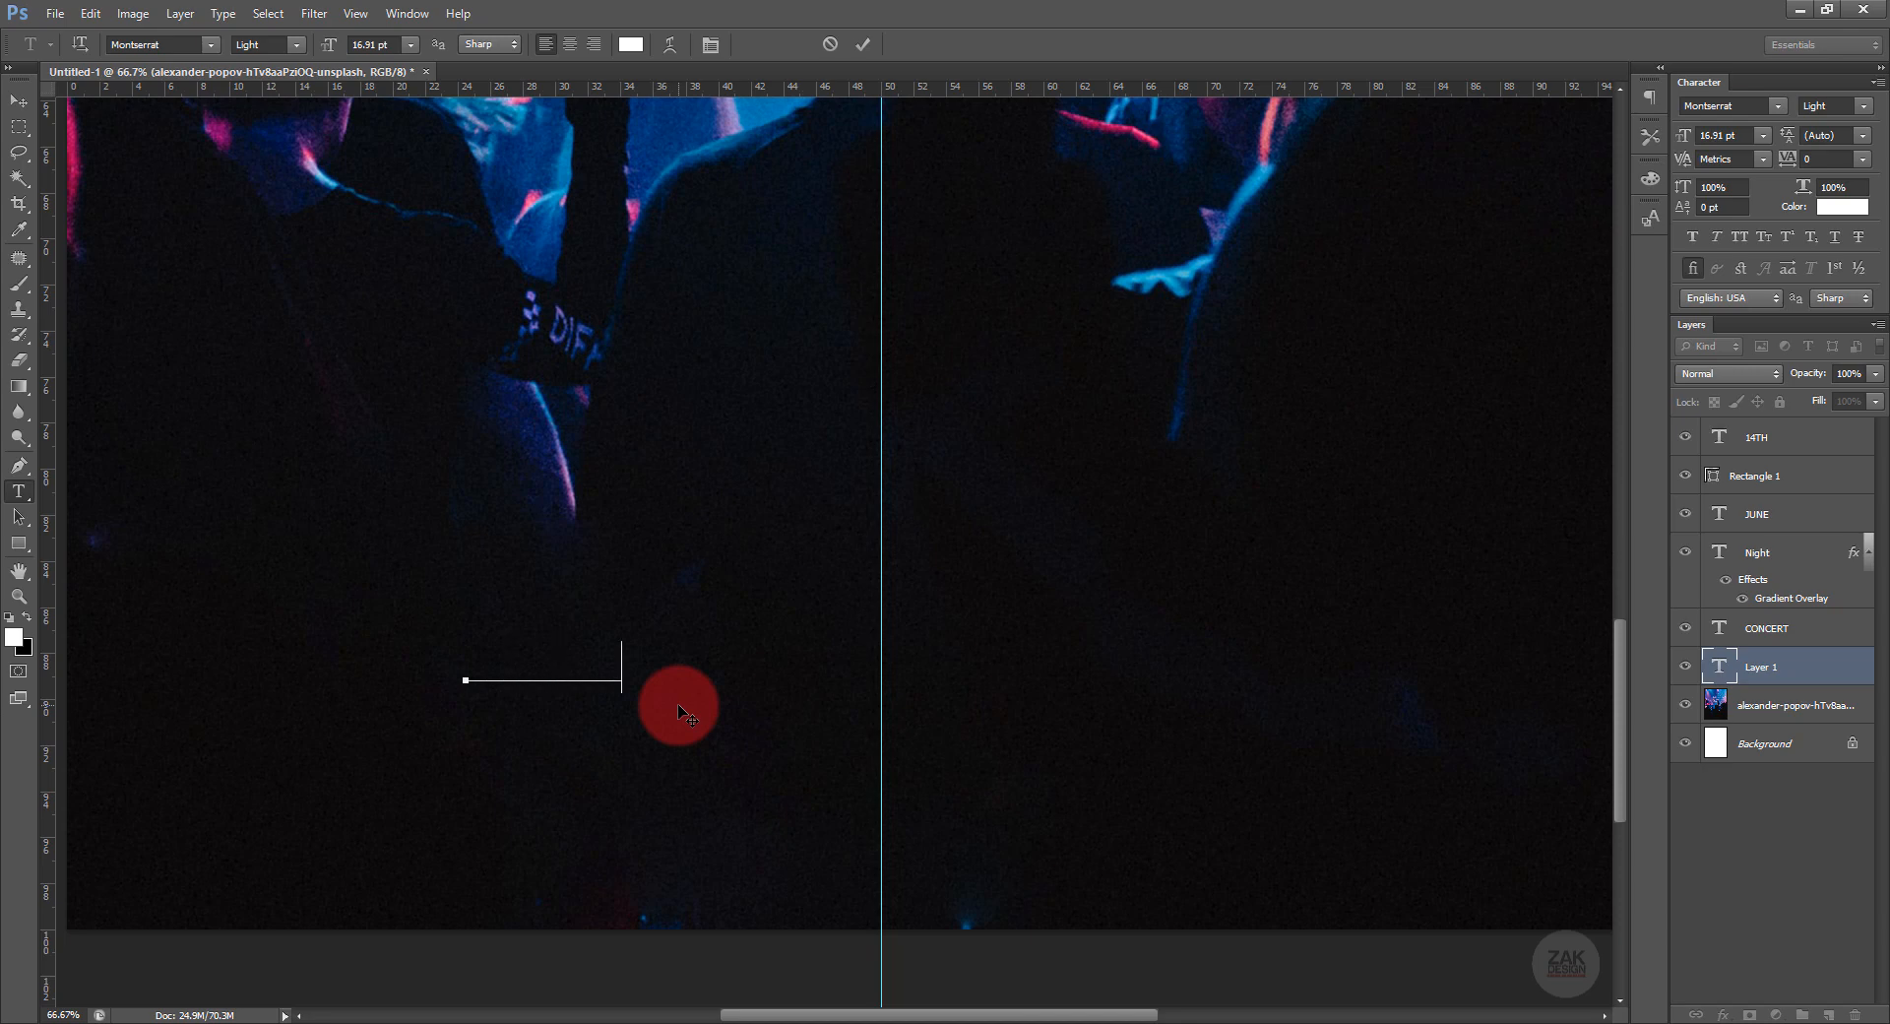
pyautogui.write('LIMITED PASES AVAILABLE')
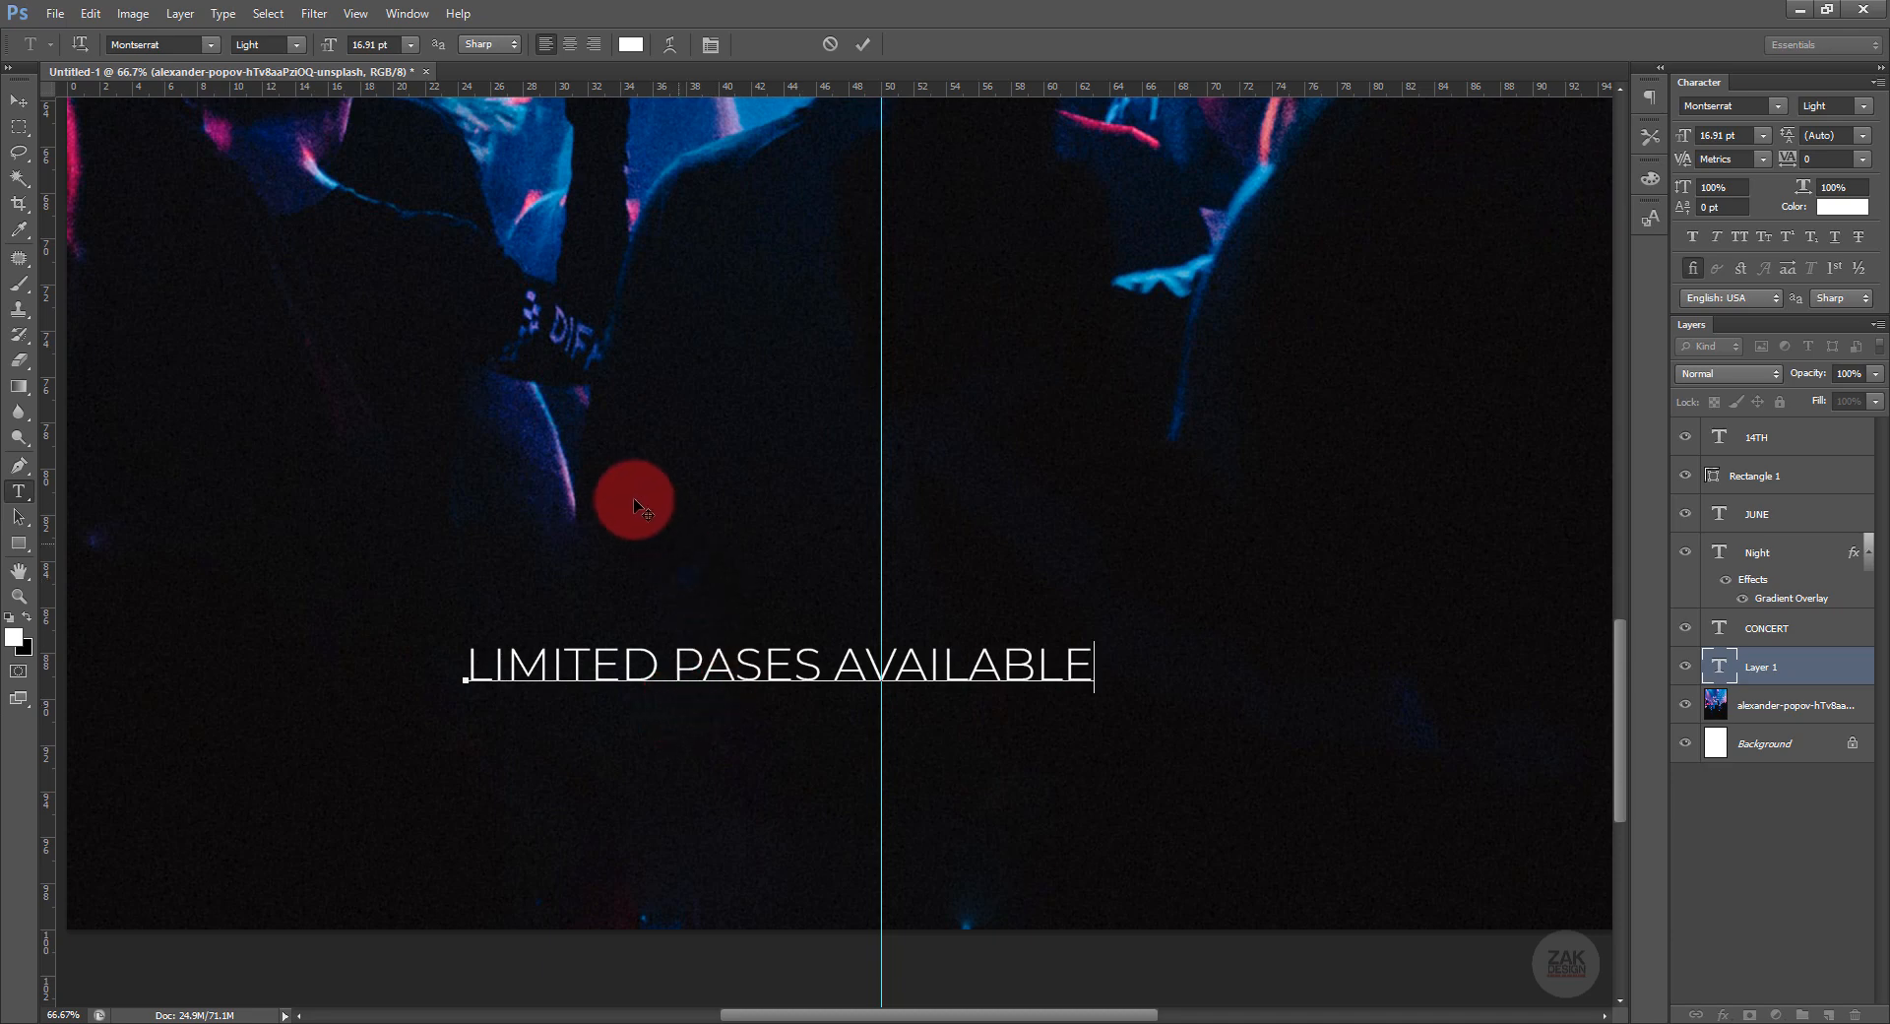
pyautogui.hotkey('ctrl', 'a')
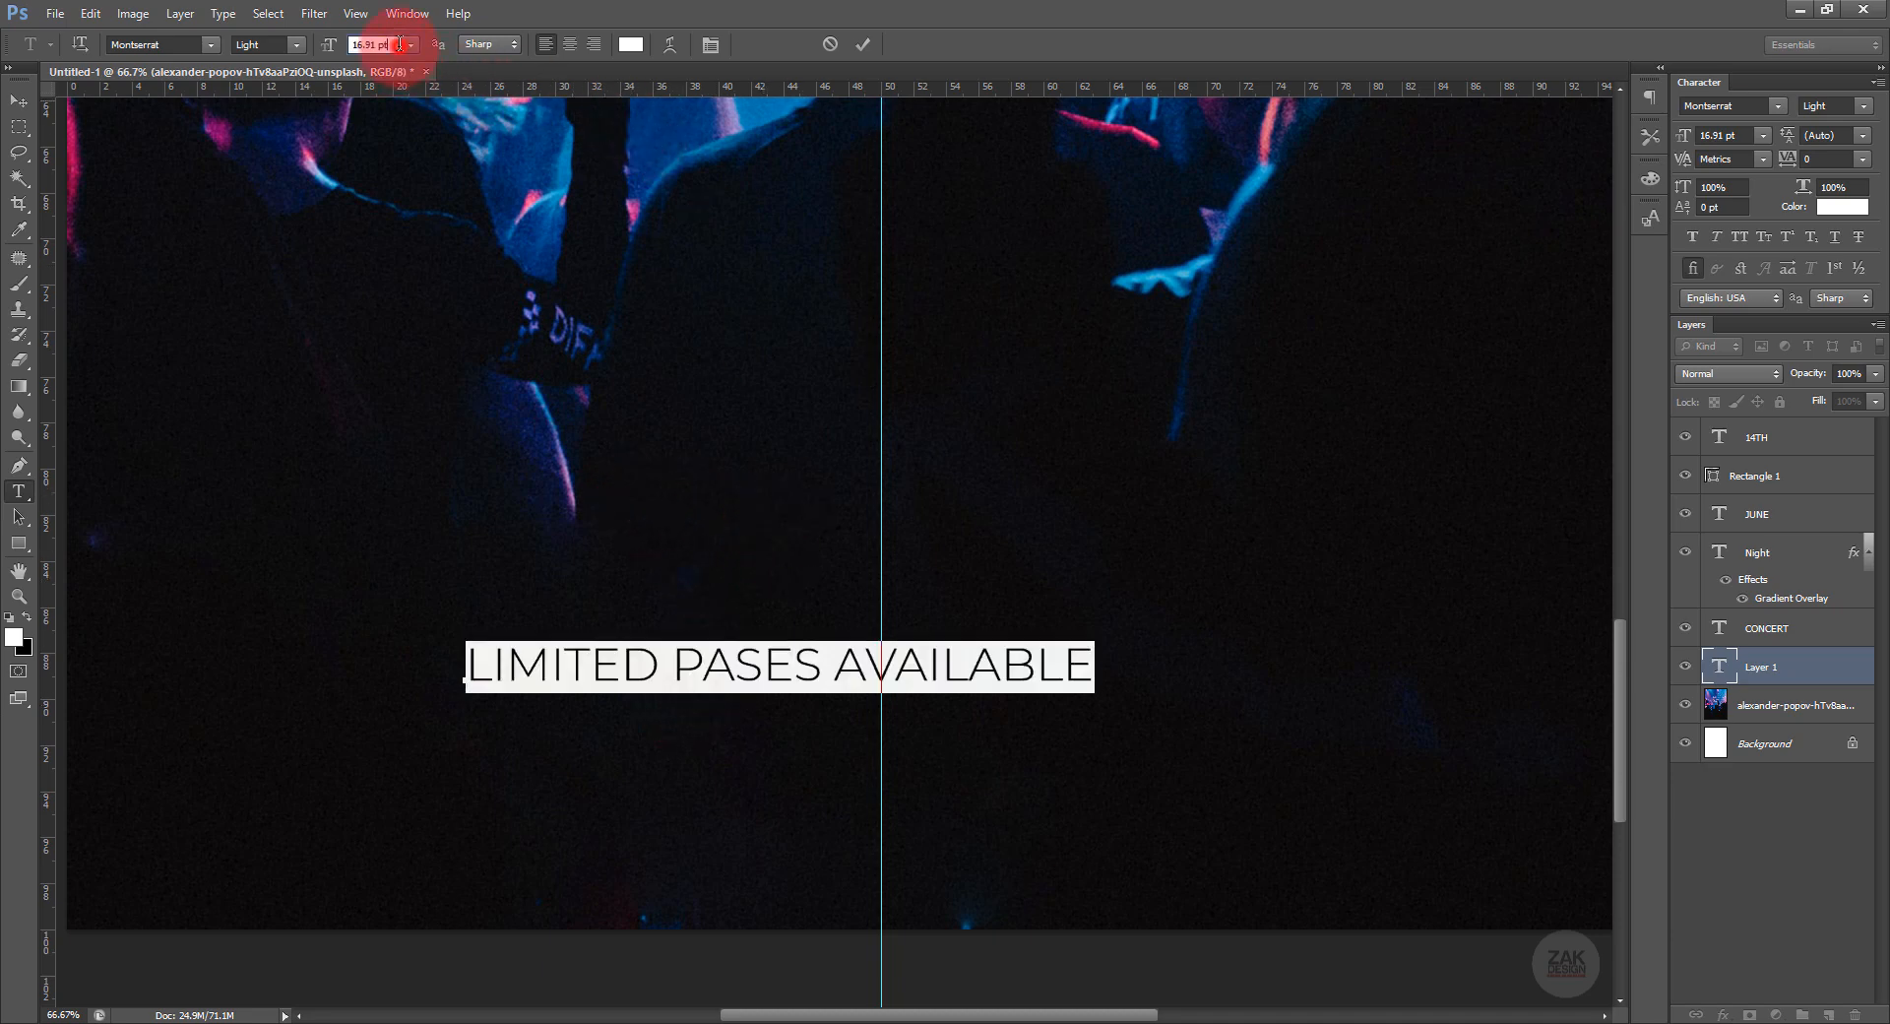
pyautogui.press('Down')
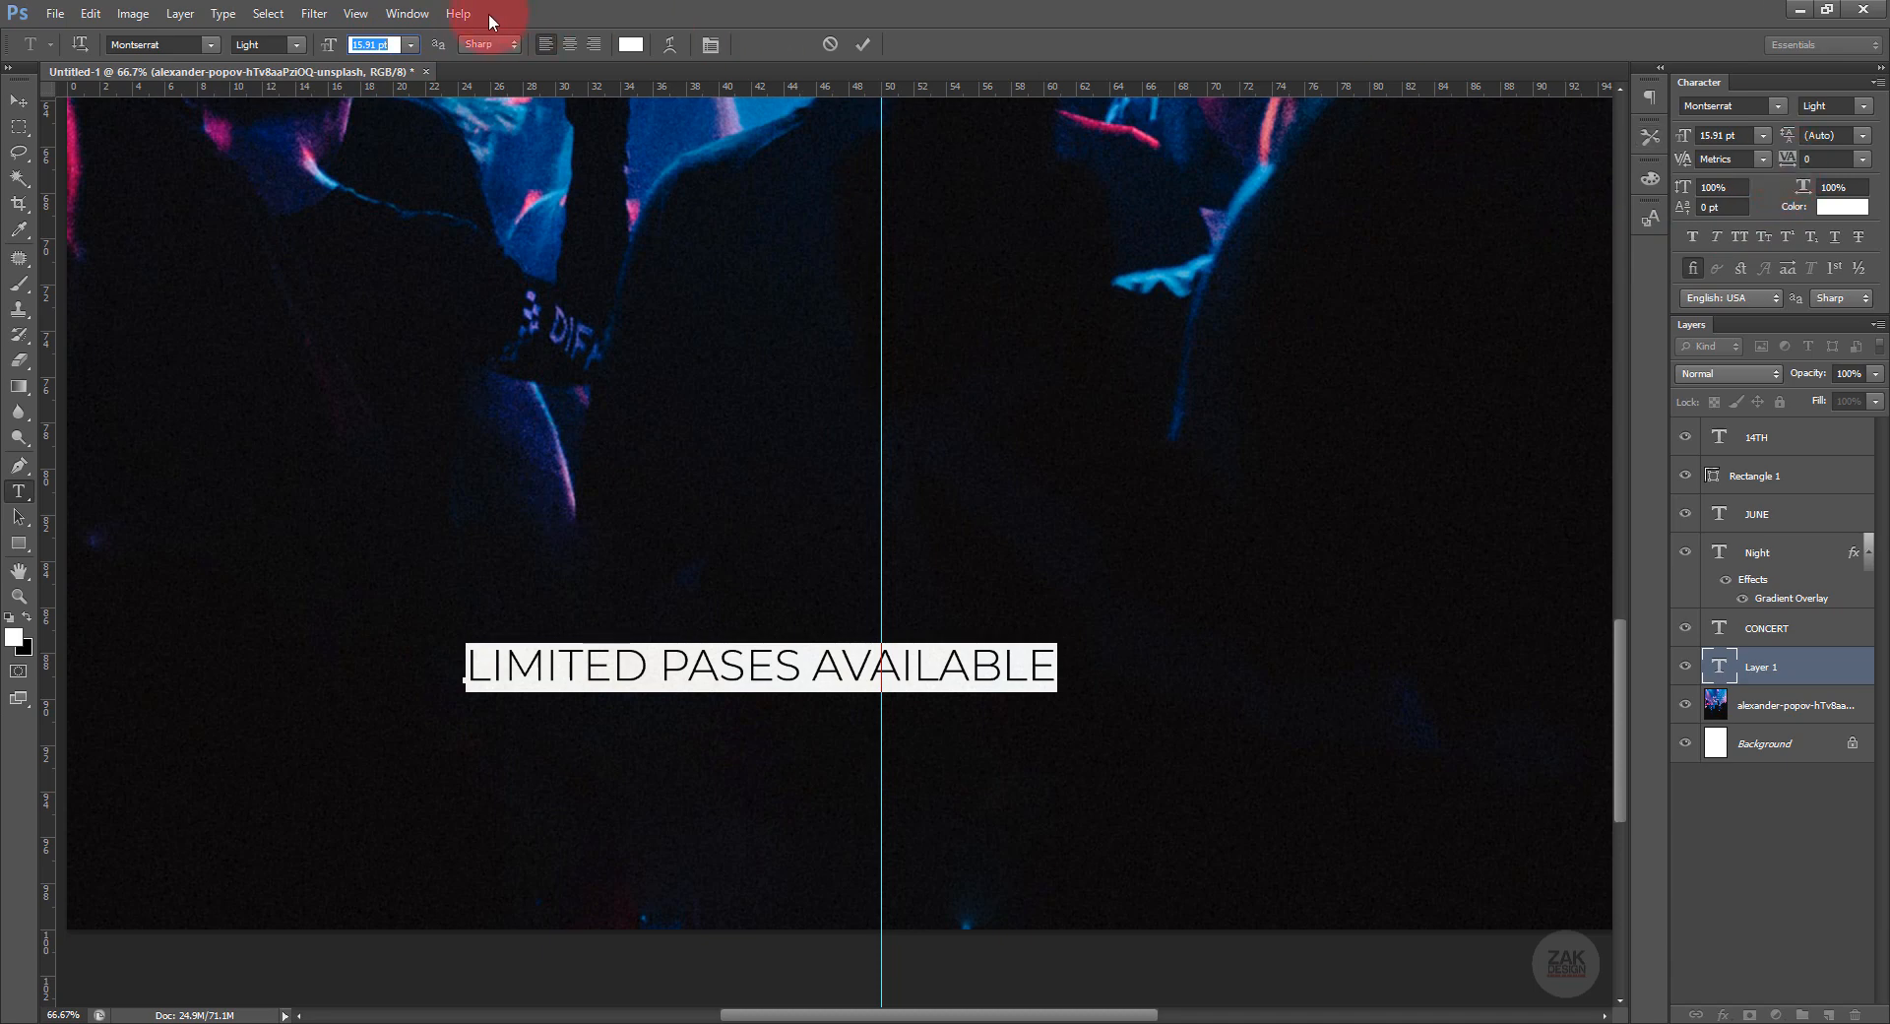
pyautogui.click(406, 13)
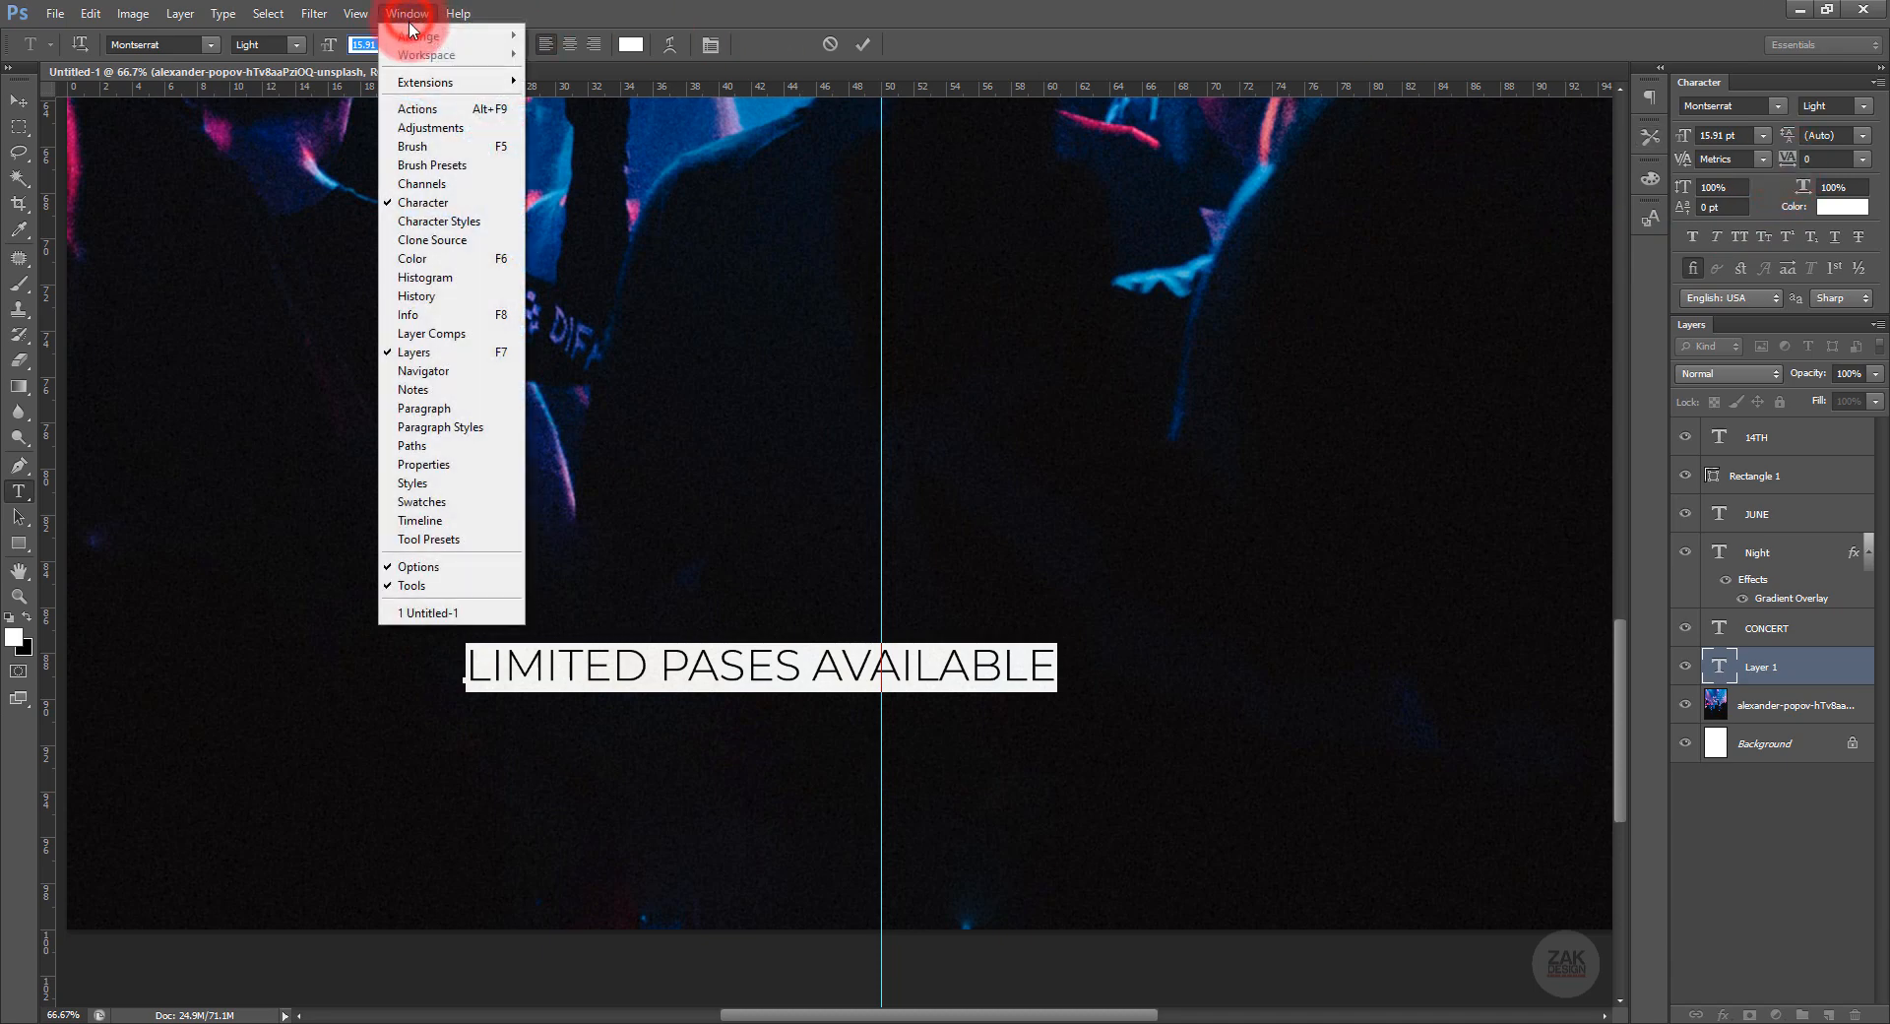
pyautogui.click(417, 204)
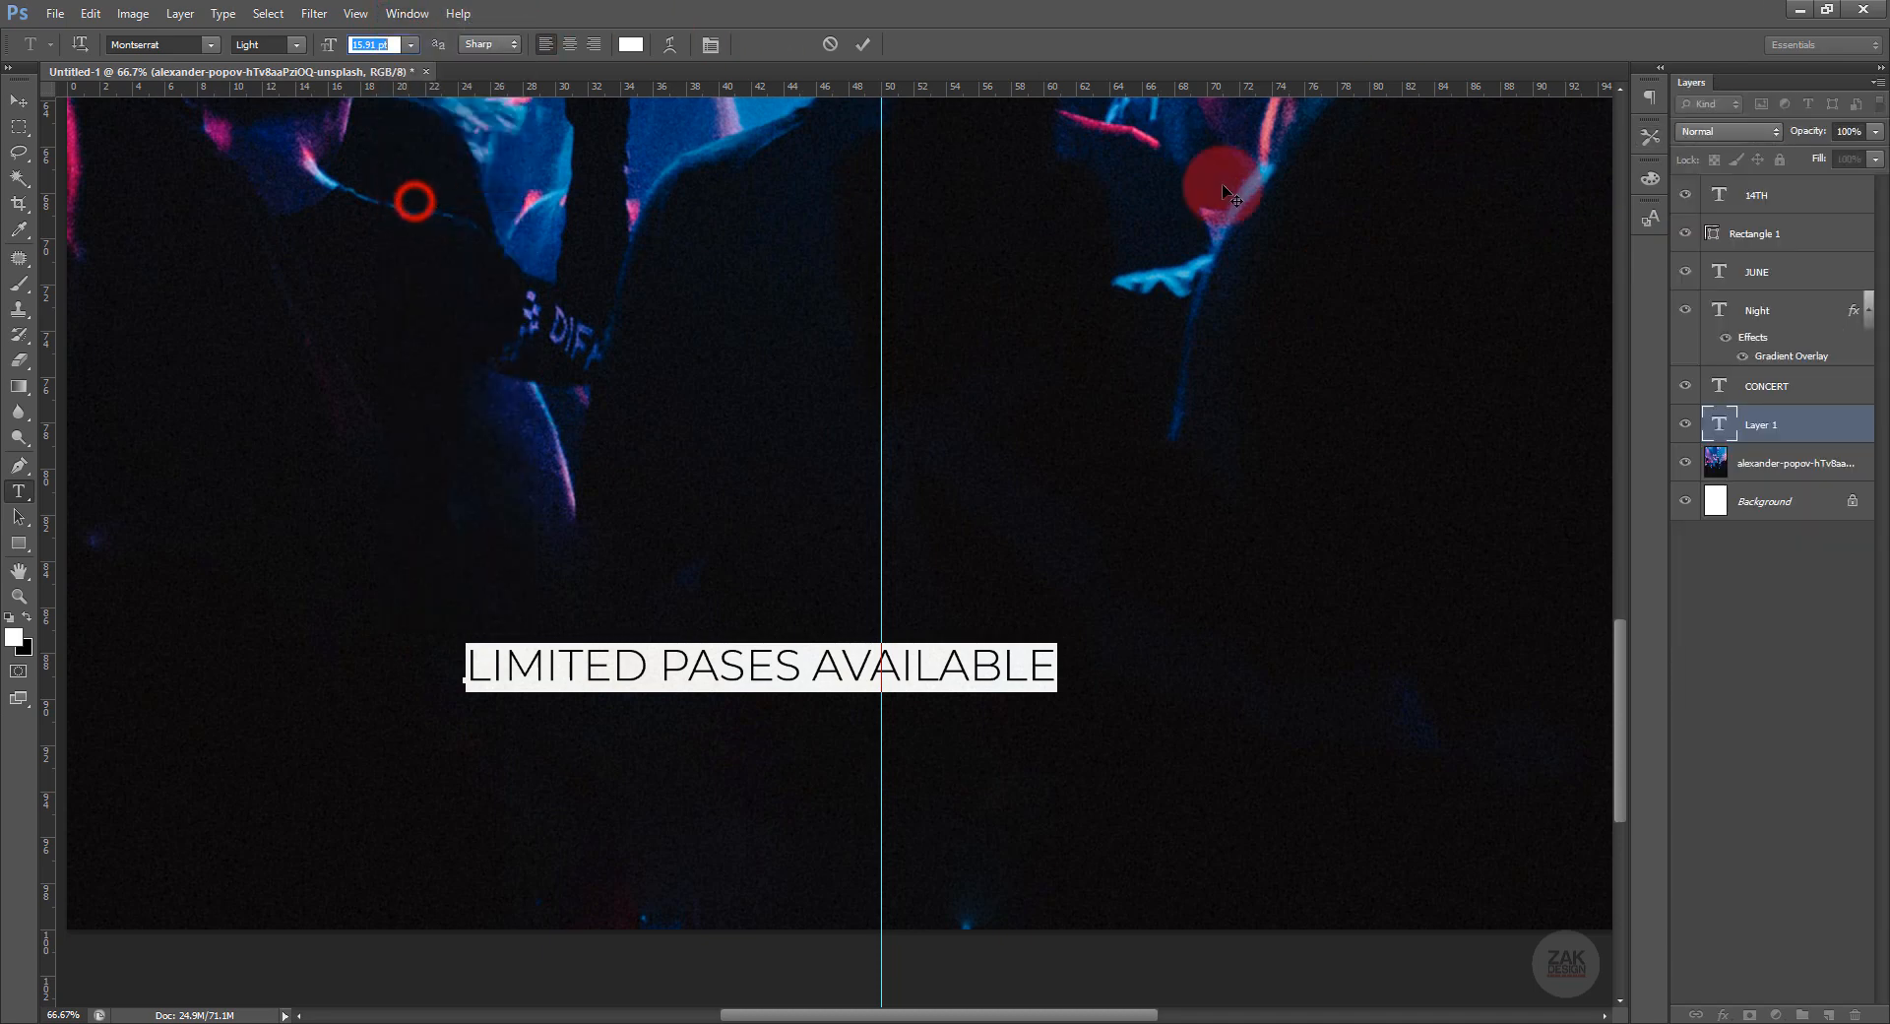
pyautogui.click(406, 13)
pyautogui.click(417, 203)
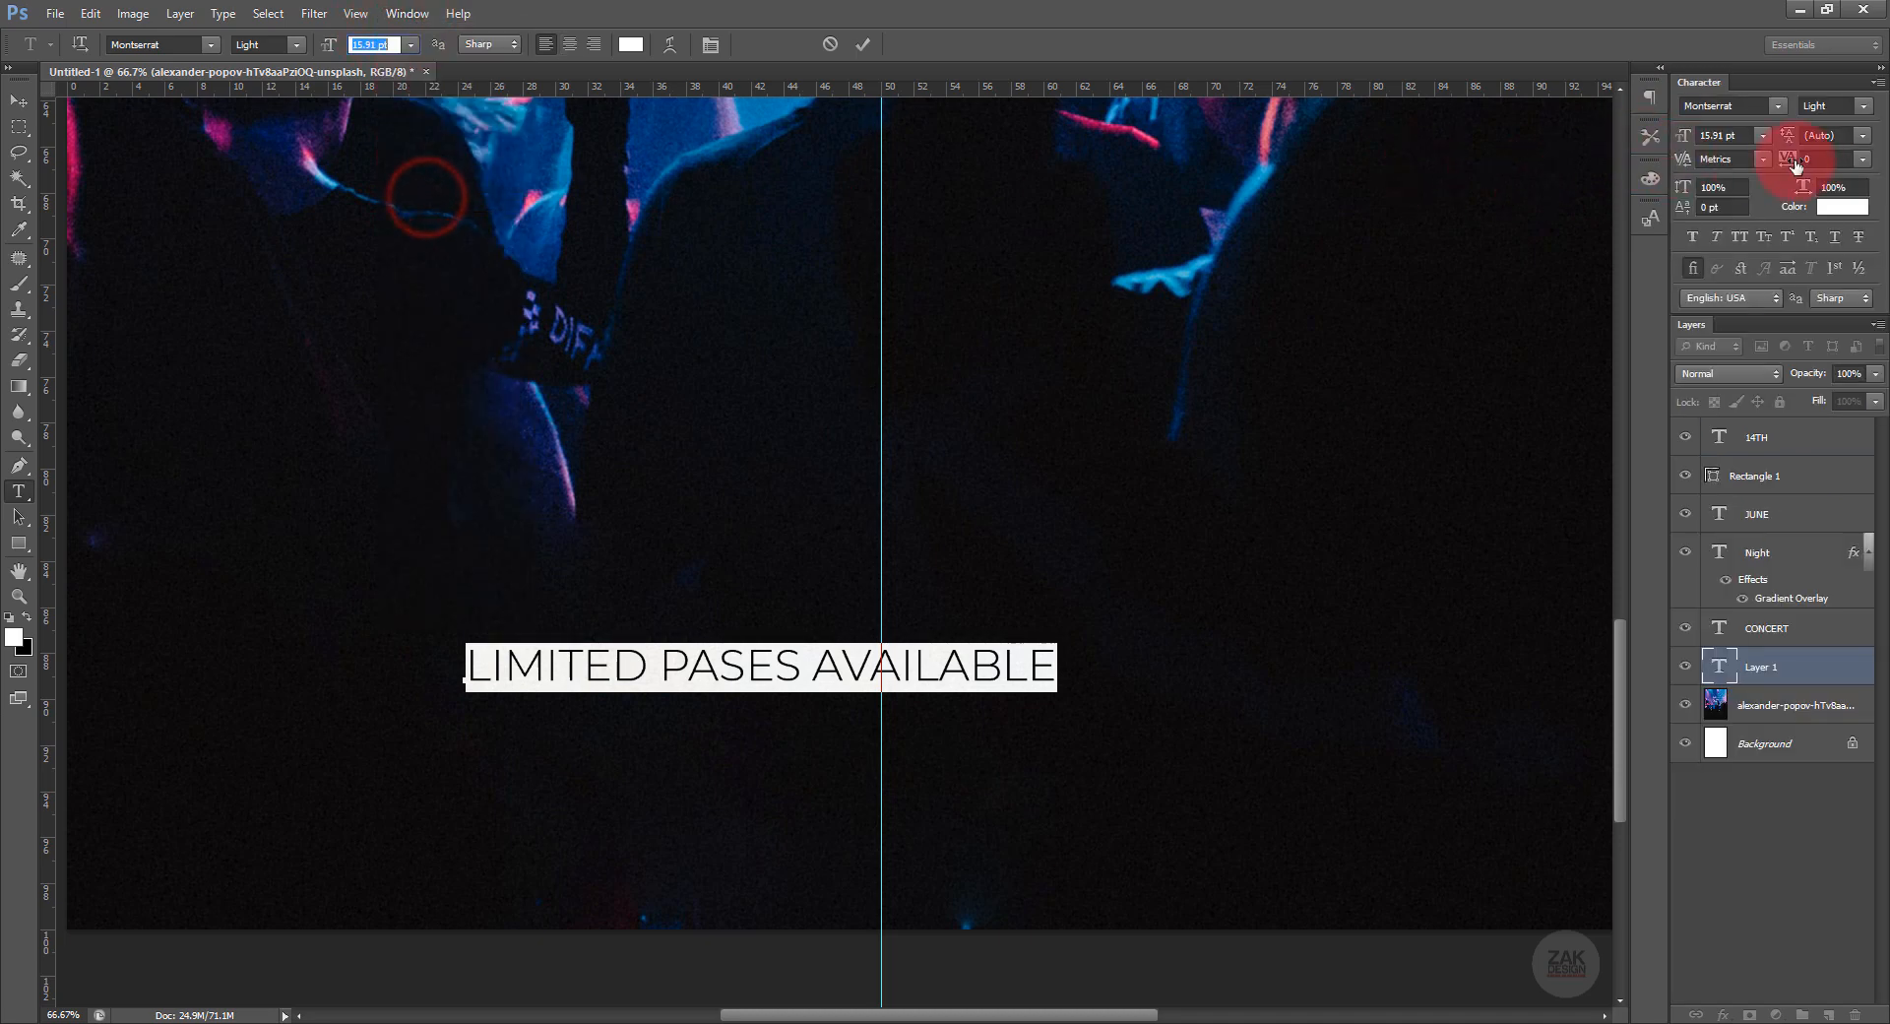
# Set the tracking of the LIMITED PASES AVAILABLE text to 340.
pyautogui.moveTo(1790, 164); pyautogui.dragTo(1804, 164)
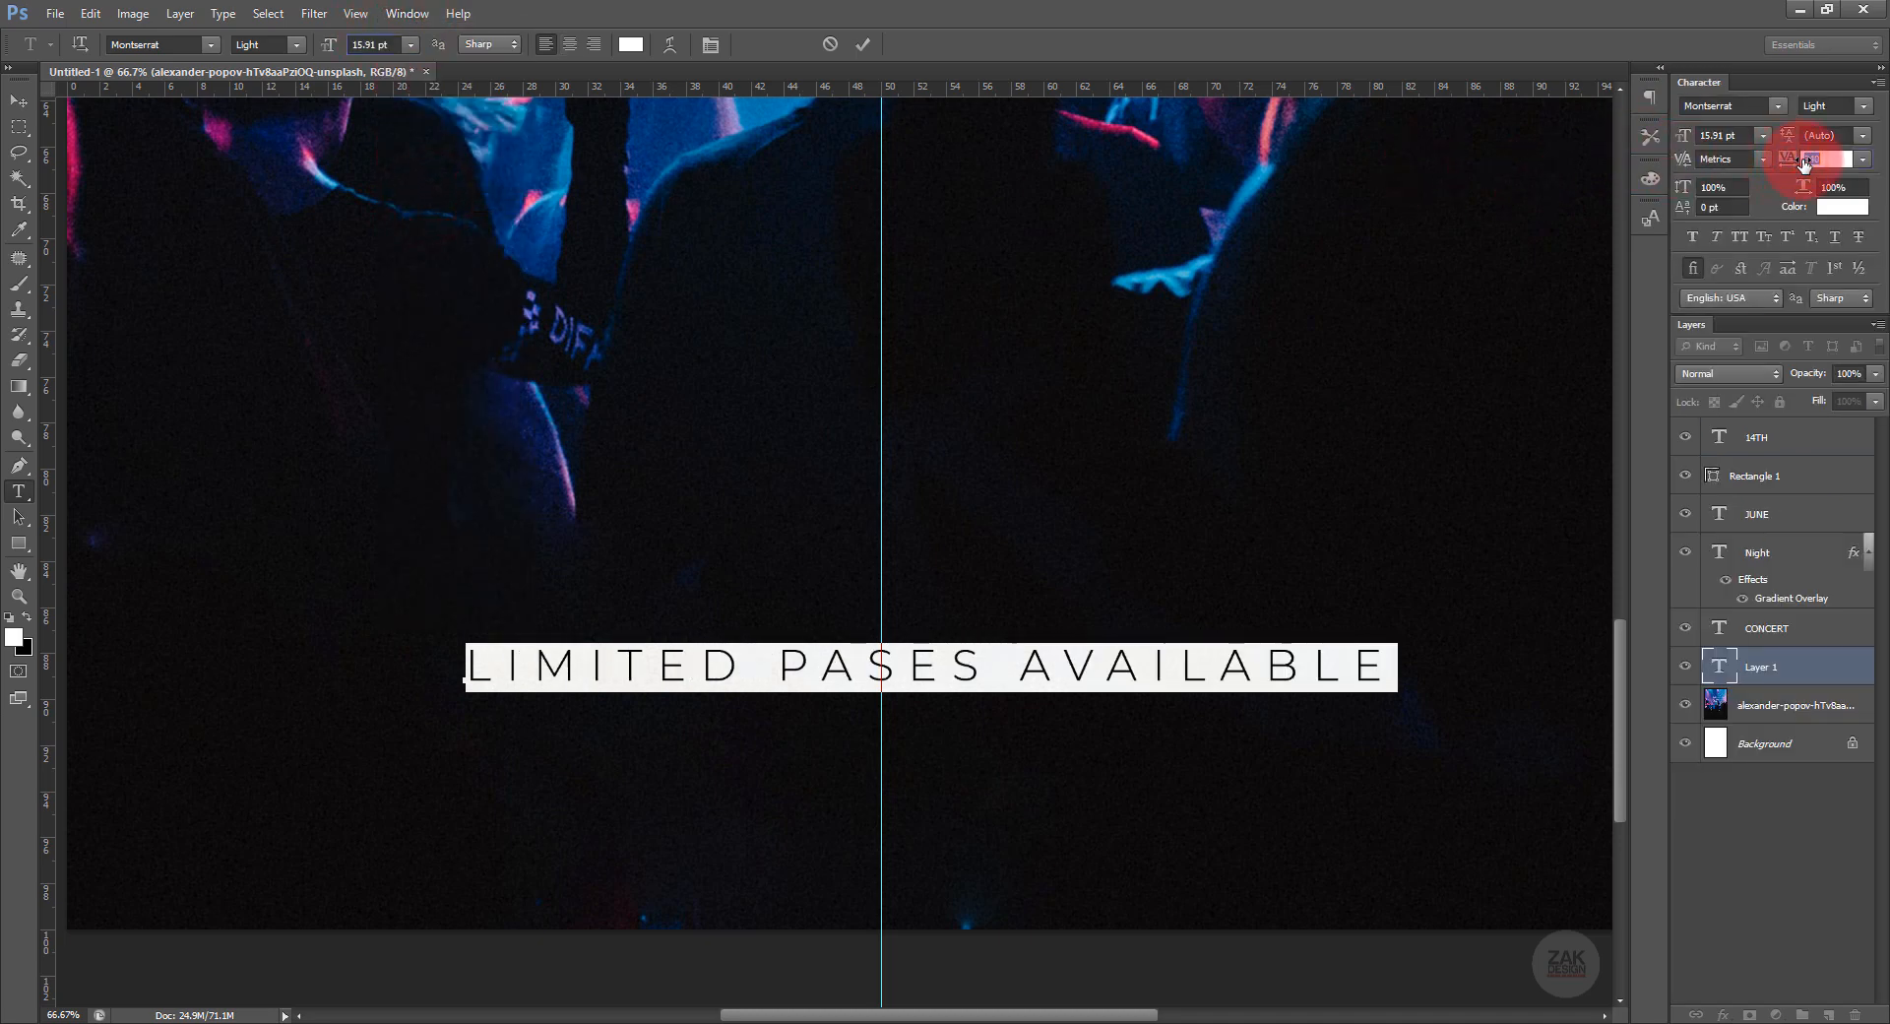
pyautogui.click(18, 99)
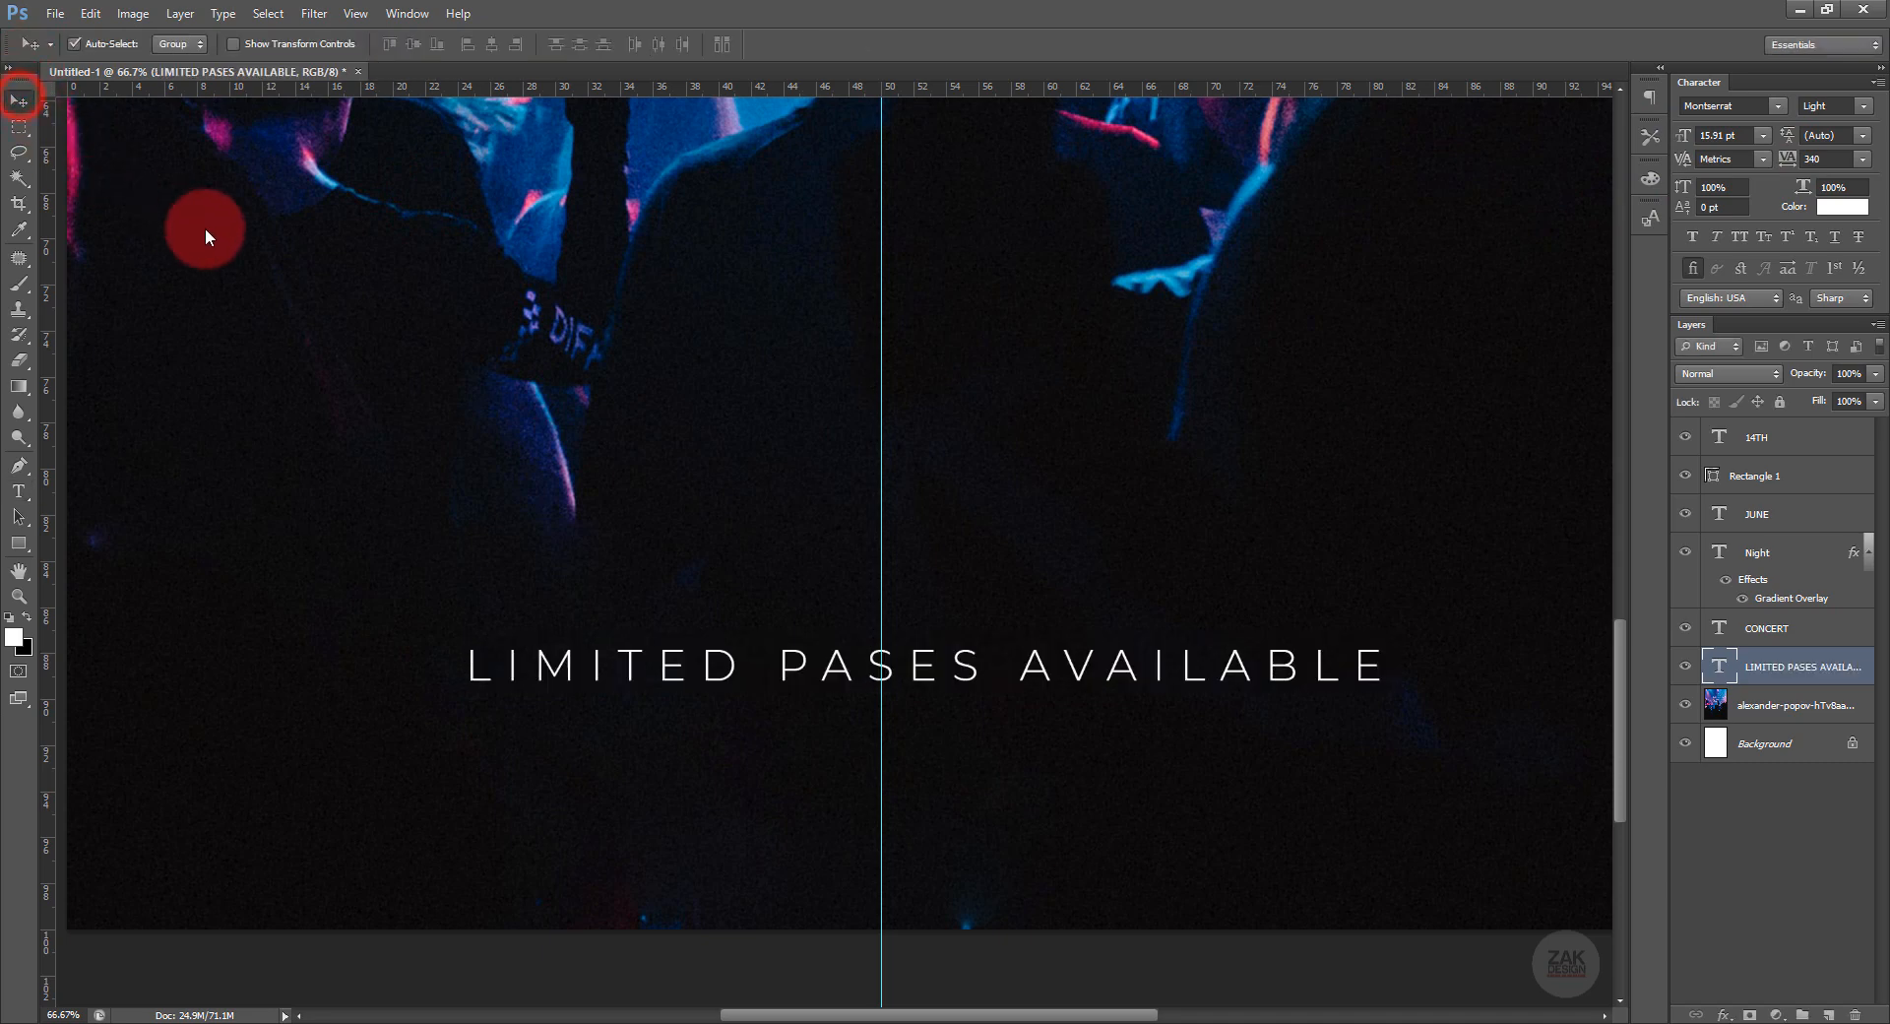
# Reduce the LIMITED PASES AVAILABLE text to 9.91 pt and widen its tracking to 780.
pyautogui.hotkey('ctrl', '0')
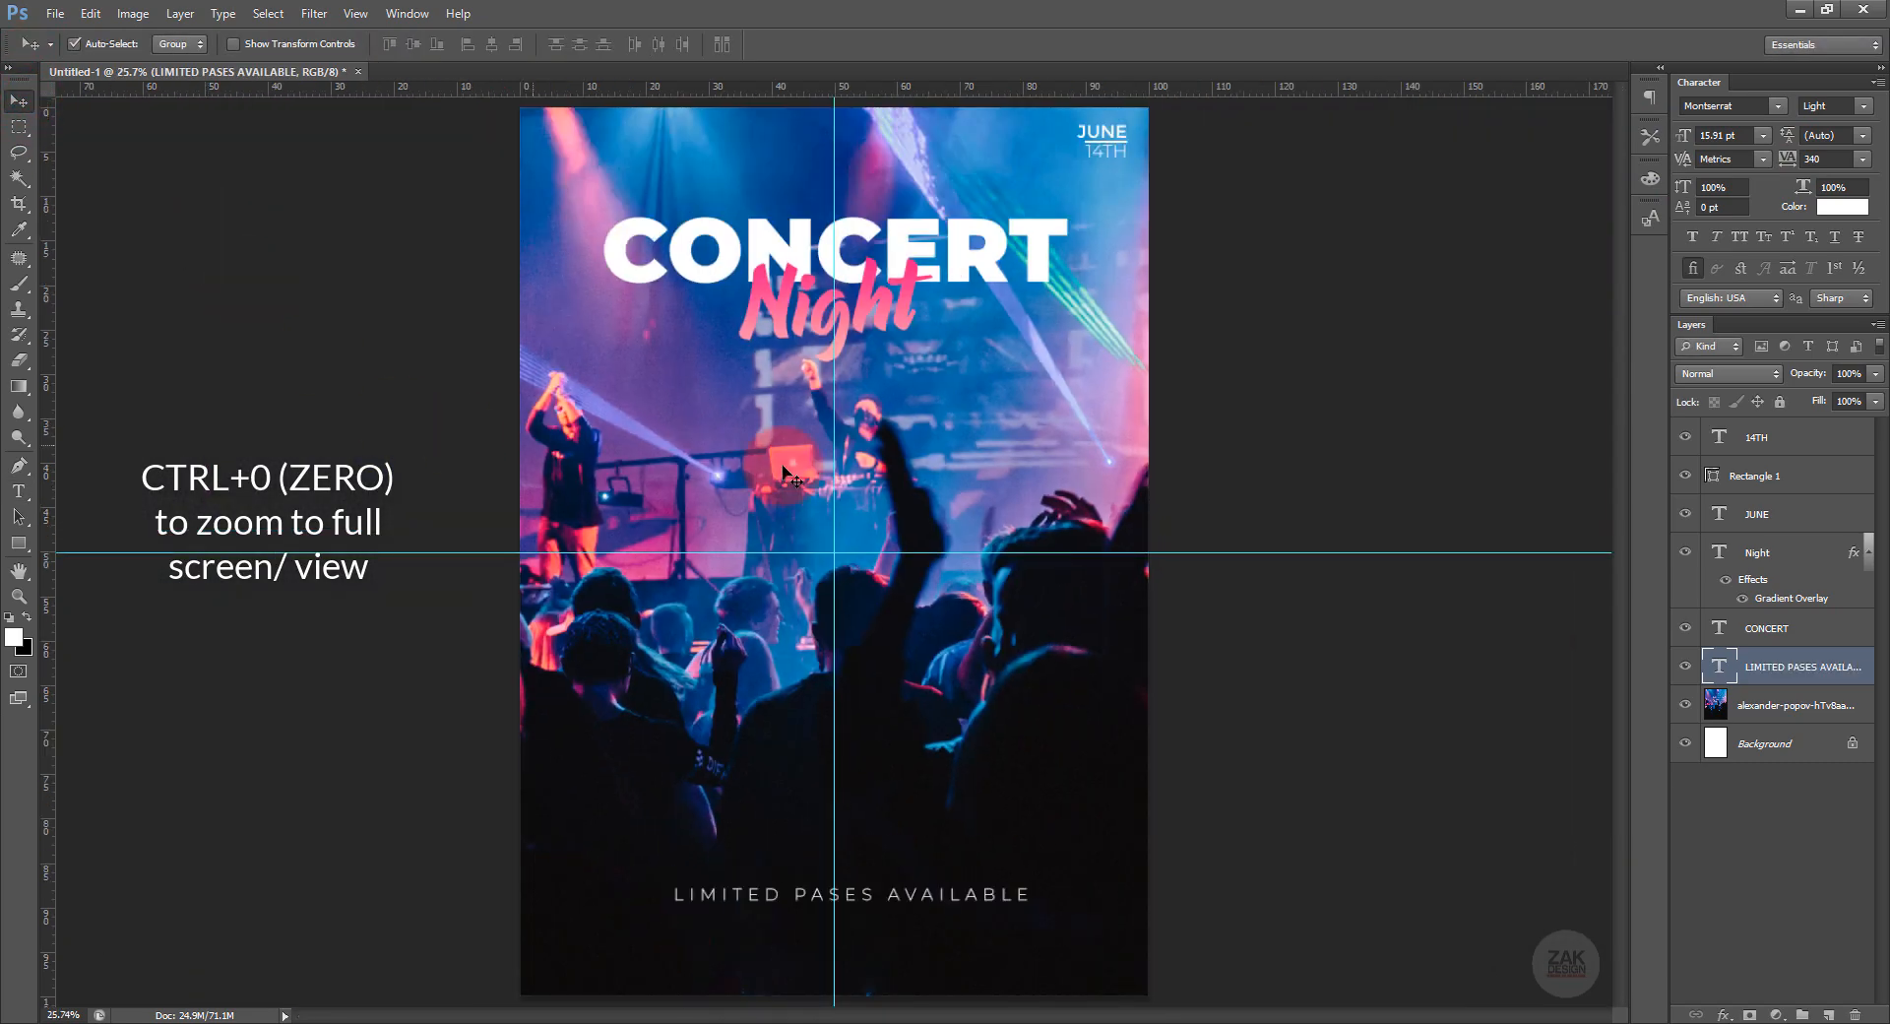
pyautogui.doubleClick(1720, 666)
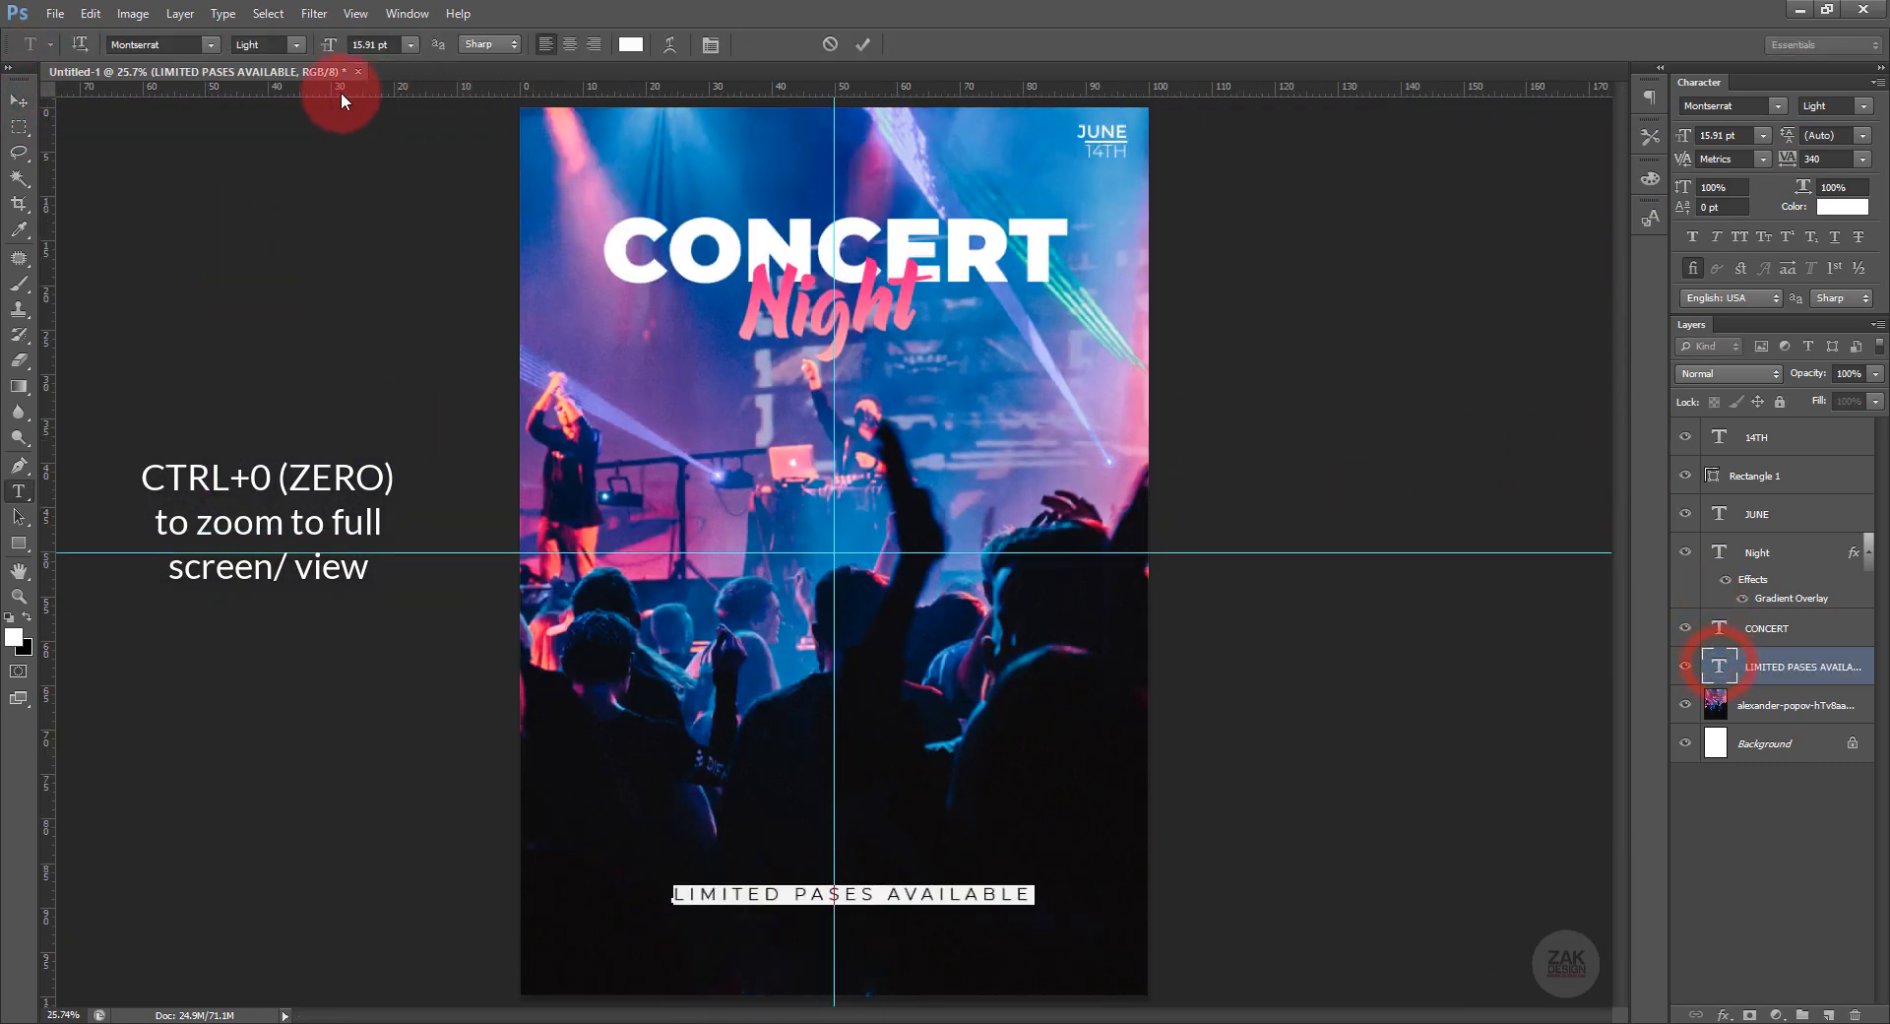
pyautogui.click(394, 42)
pyautogui.press('Down')
pyautogui.press('Down')
pyautogui.press('Down')
pyautogui.press('Down')
pyautogui.press('Down')
pyautogui.press('Down')
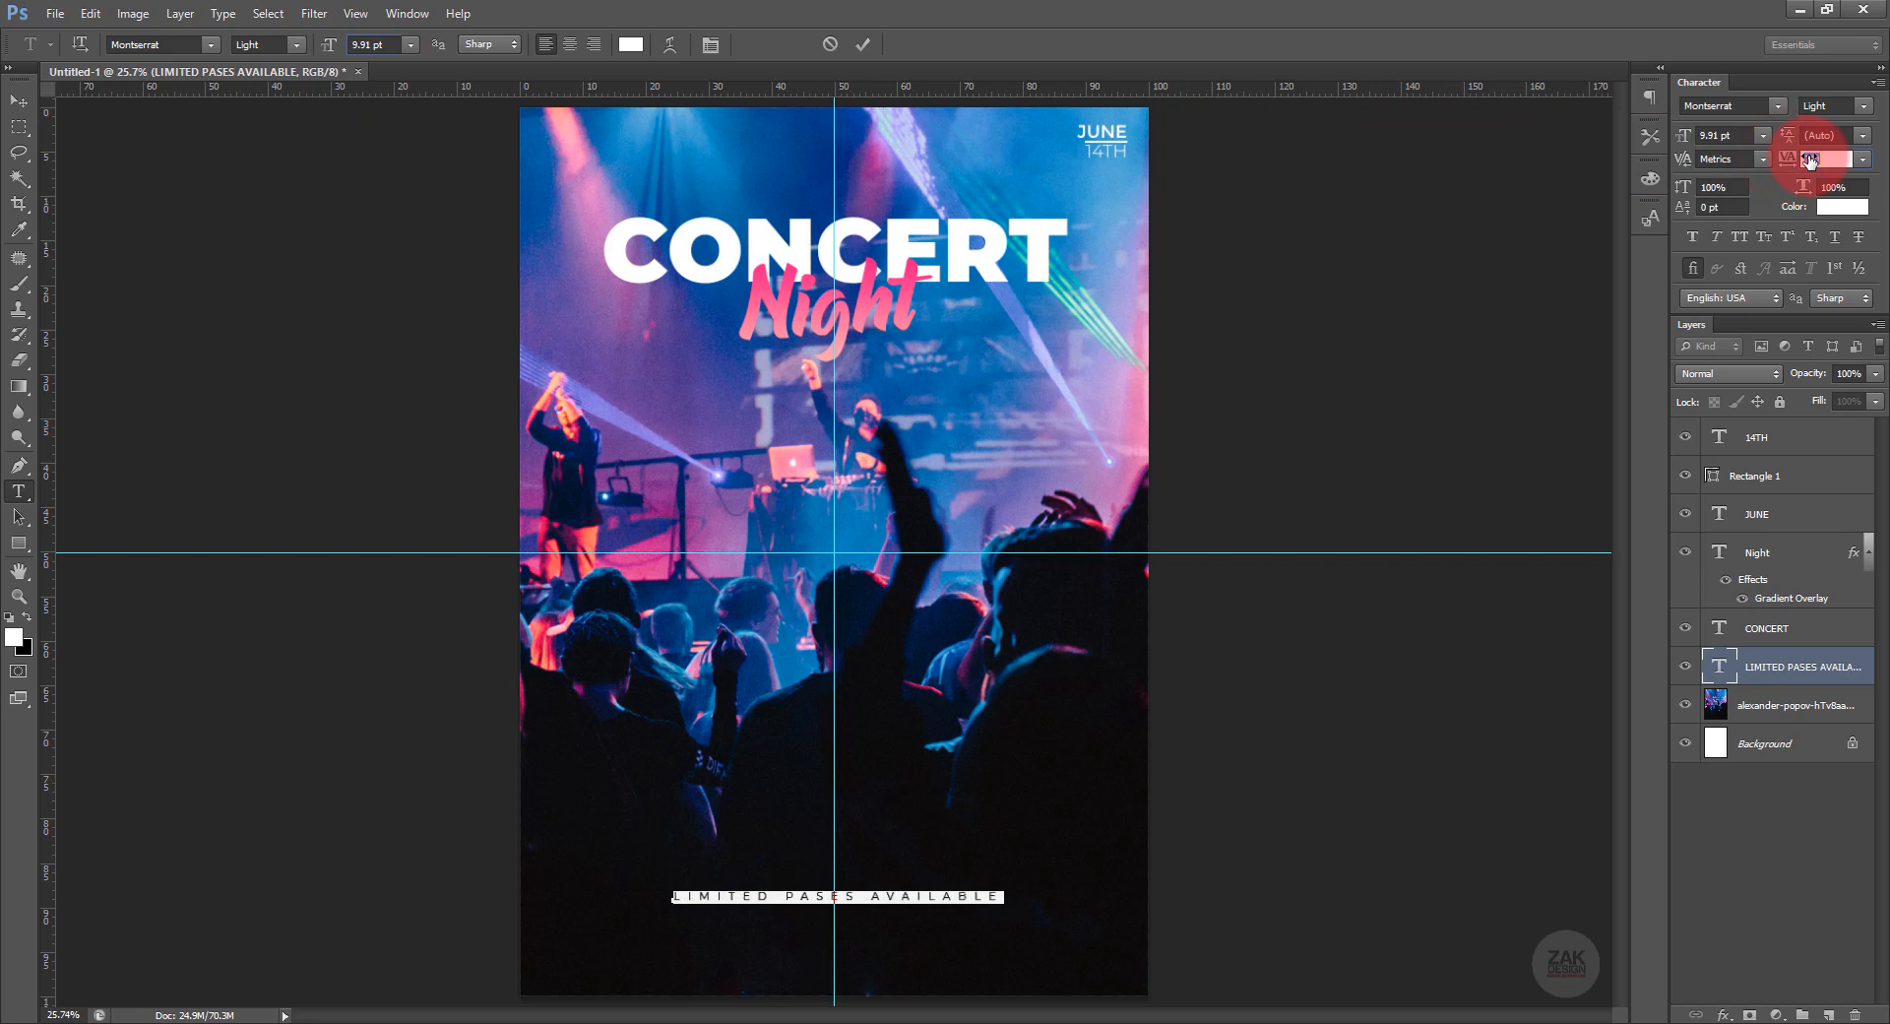
pyautogui.click(19, 100)
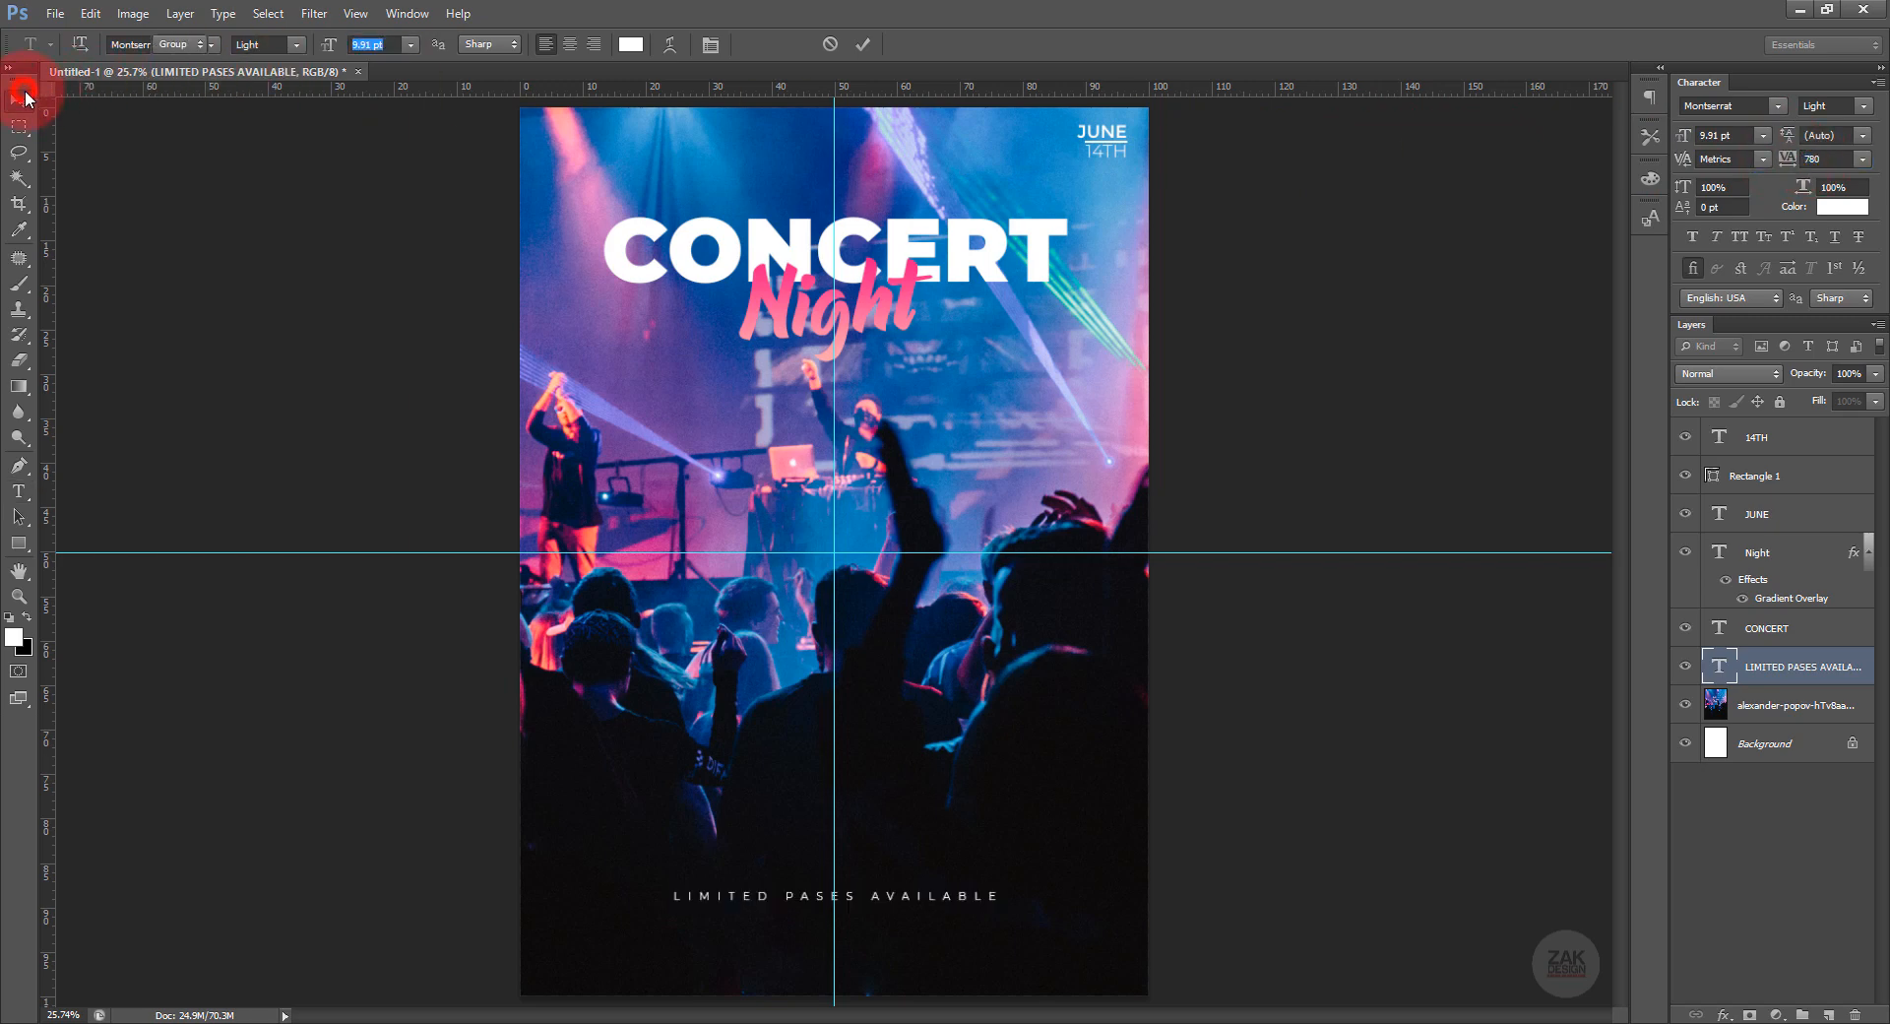
# Centre the LIMITED PASES AVAILABLE line on the vertical guide and nudge it slightly upward.
pyautogui.hotkey('ctrl', 't')
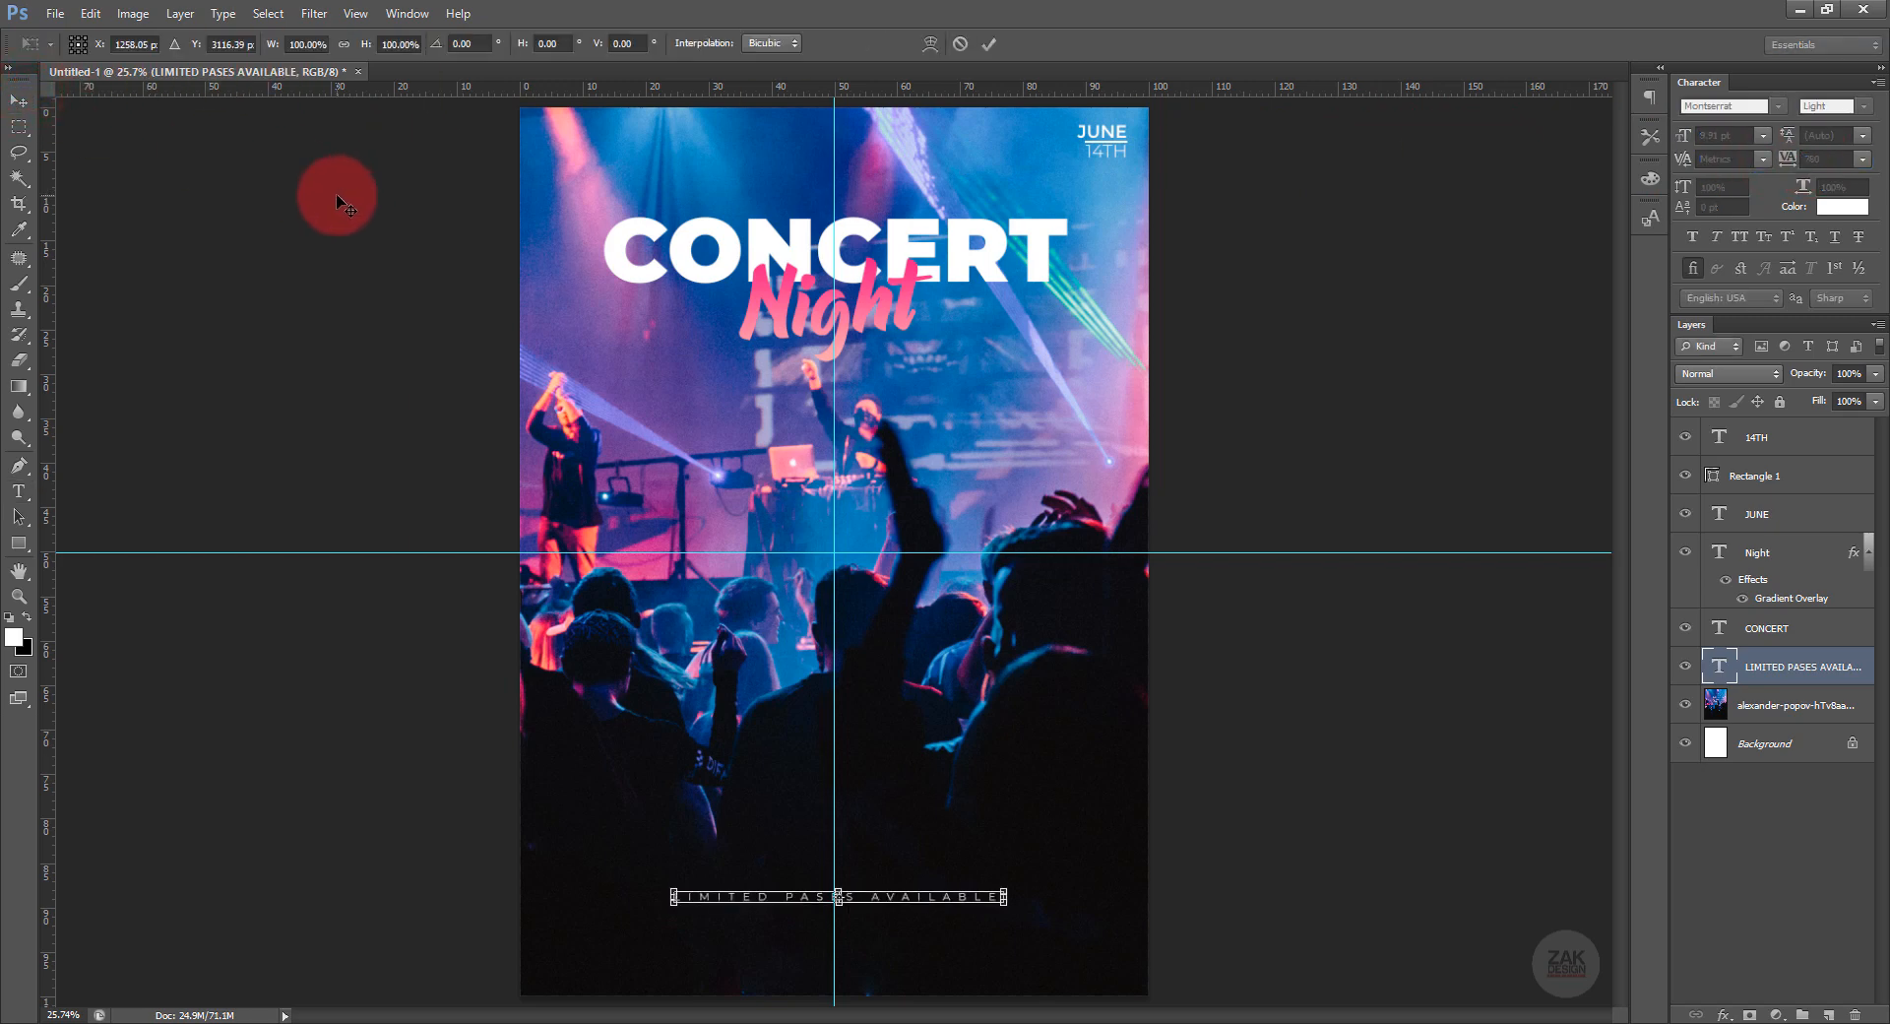
pyautogui.press('Left')
pyautogui.press('Left')
pyautogui.press('Left')
pyautogui.press('Up')
pyautogui.press('Up')
pyautogui.press('Up')
pyautogui.press('Up')
pyautogui.press('Up')
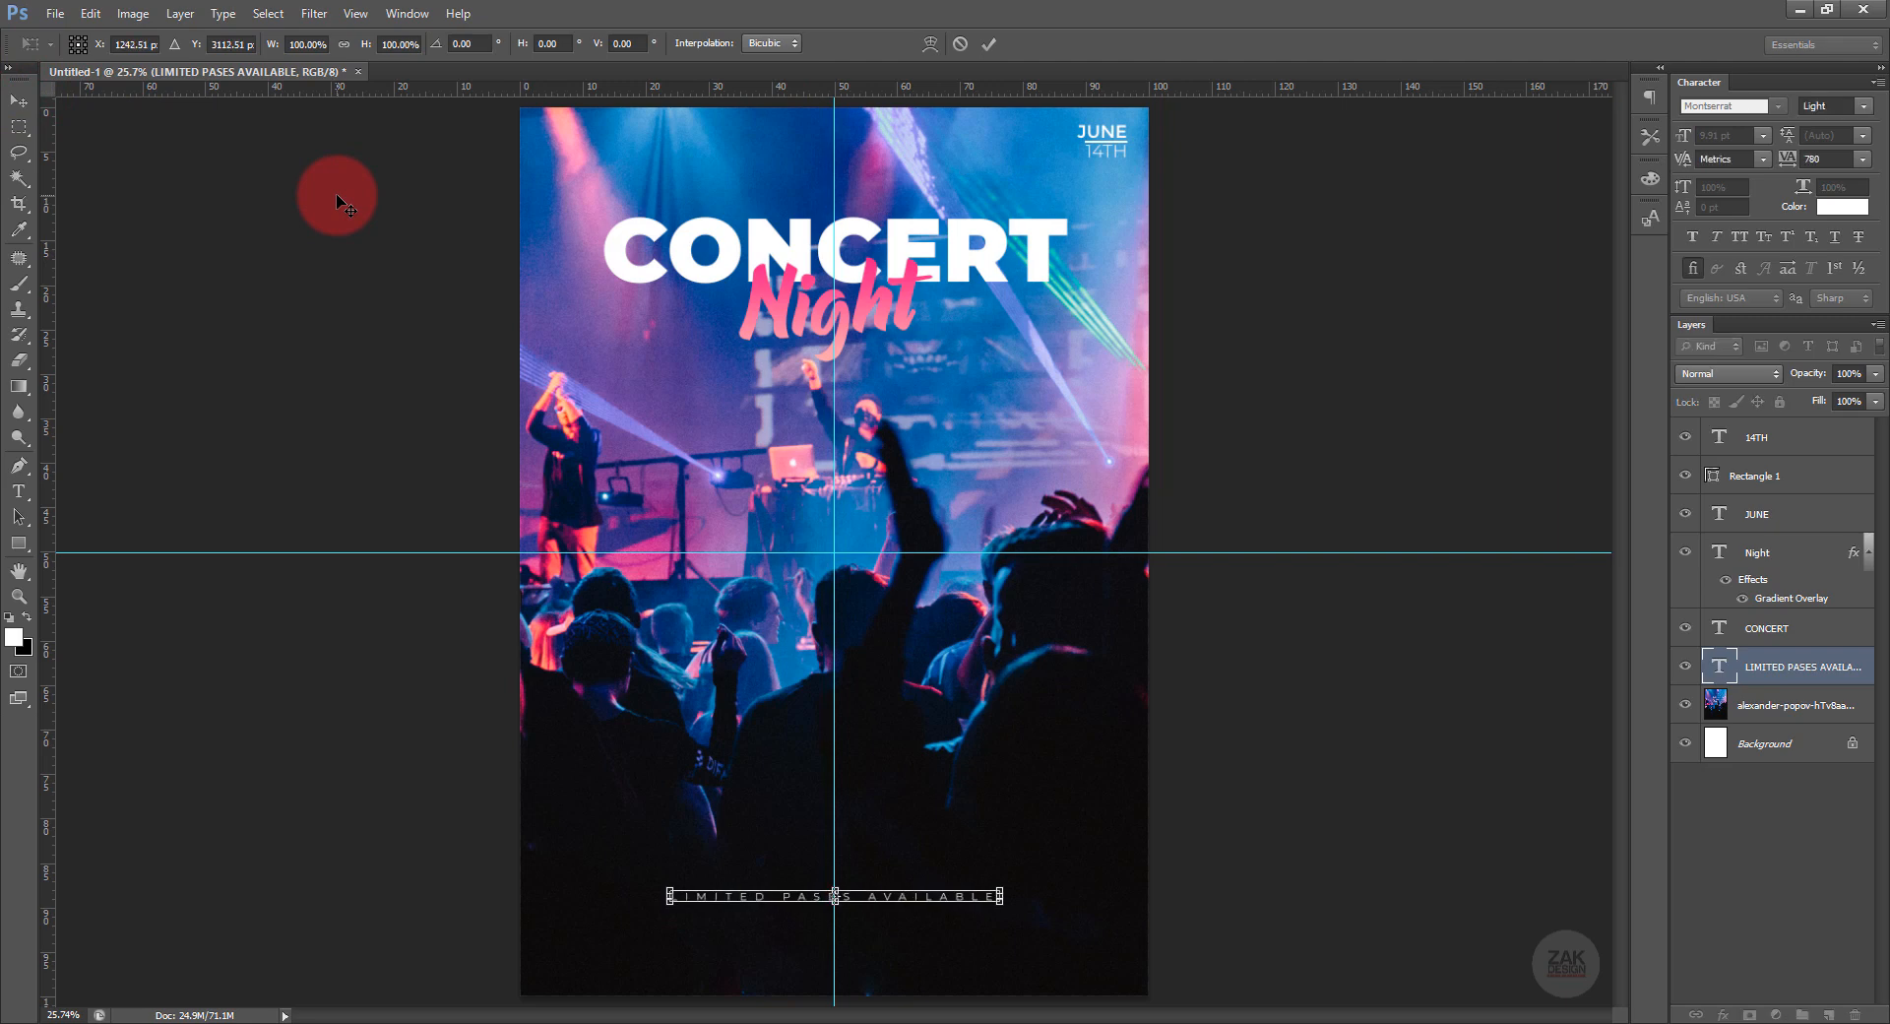
pyautogui.press('Up')
pyautogui.press('Up')
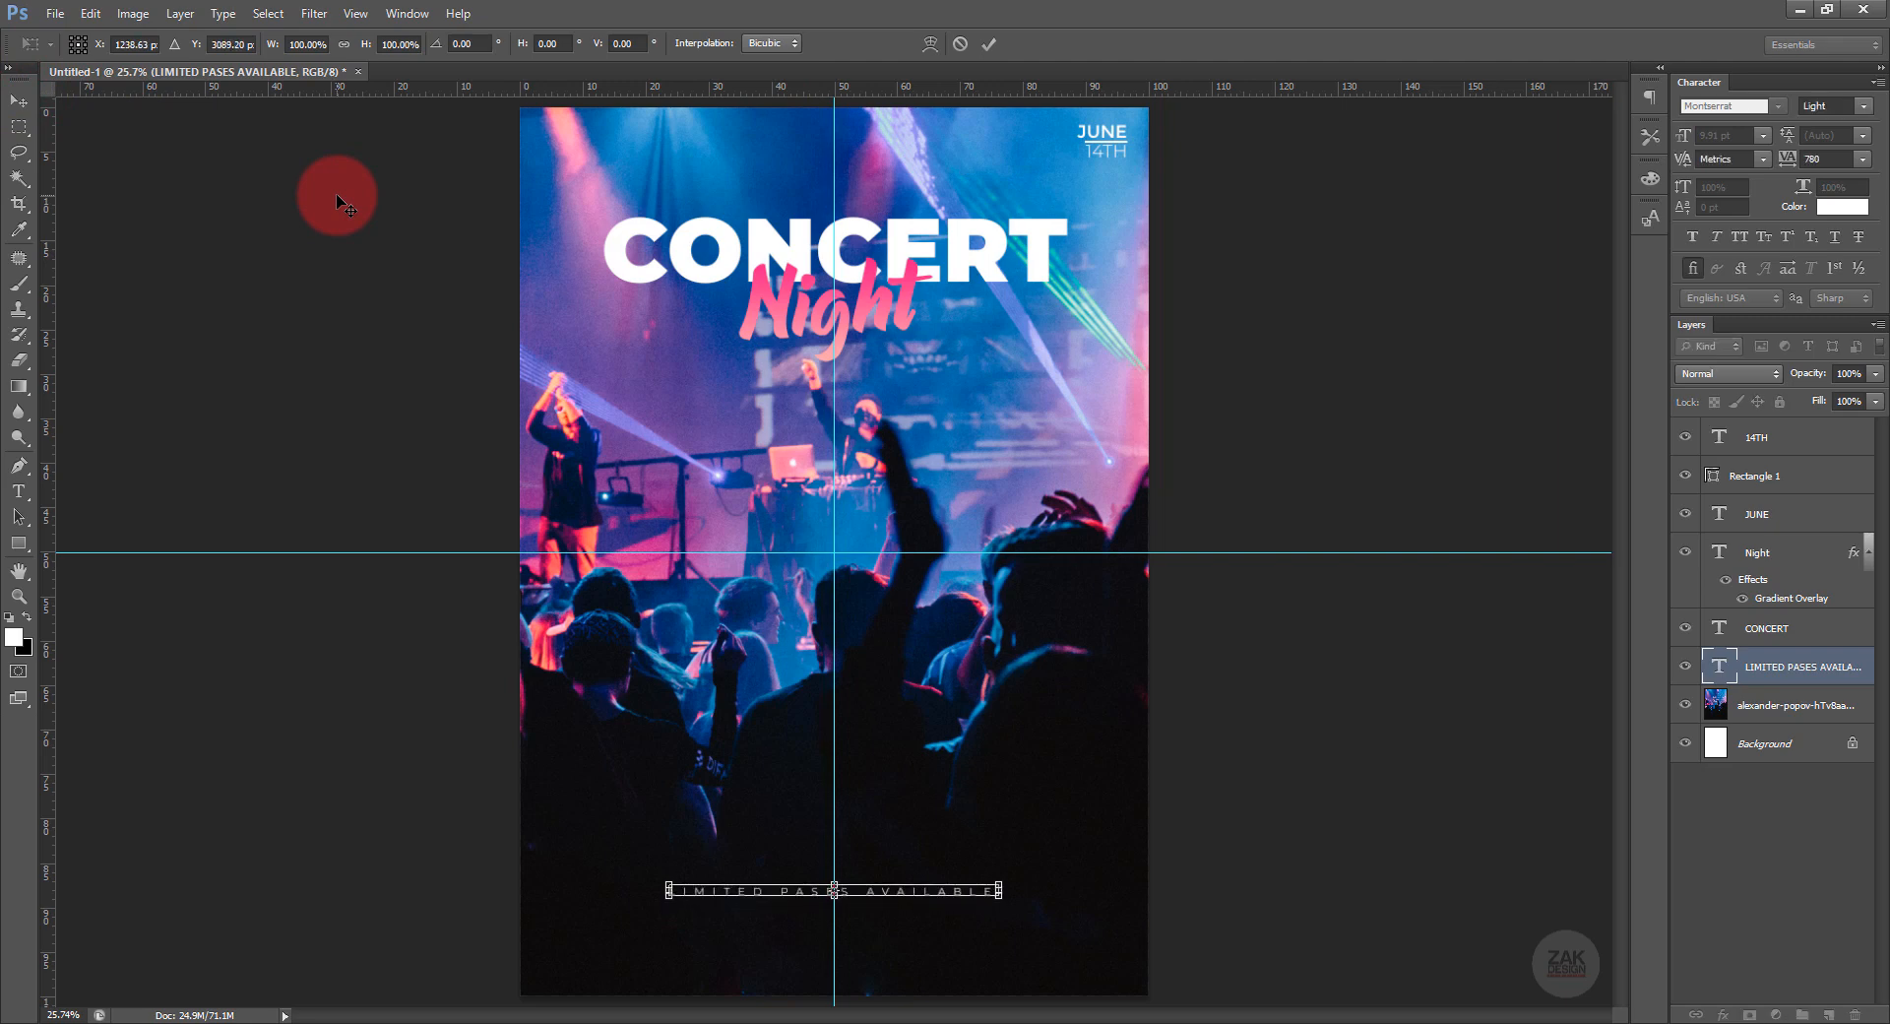
pyautogui.press('Return')
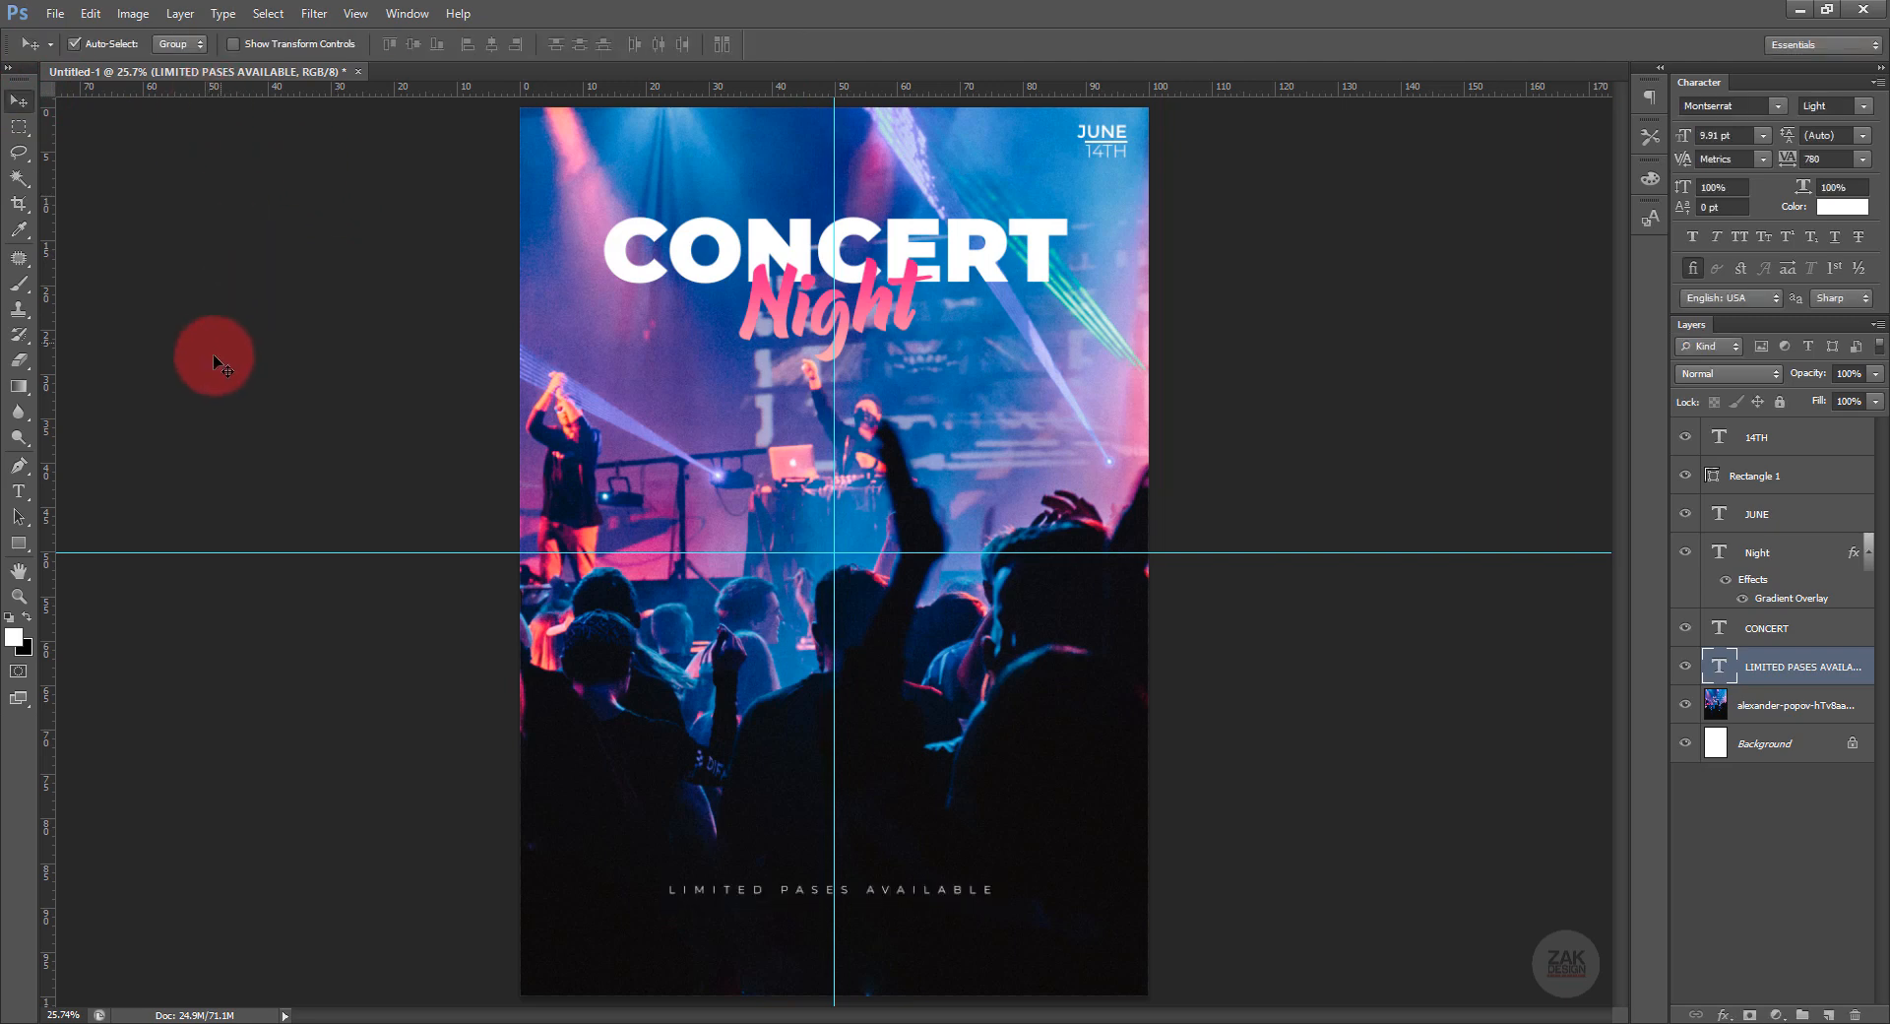
# Draw a thin white rectangle about 1261 px wide and 4 px high as an underline beneath LIMITED PASES AVAILABLE.
pyautogui.click(18, 596)
pyautogui.click(846, 928)
pyautogui.click(842, 916)
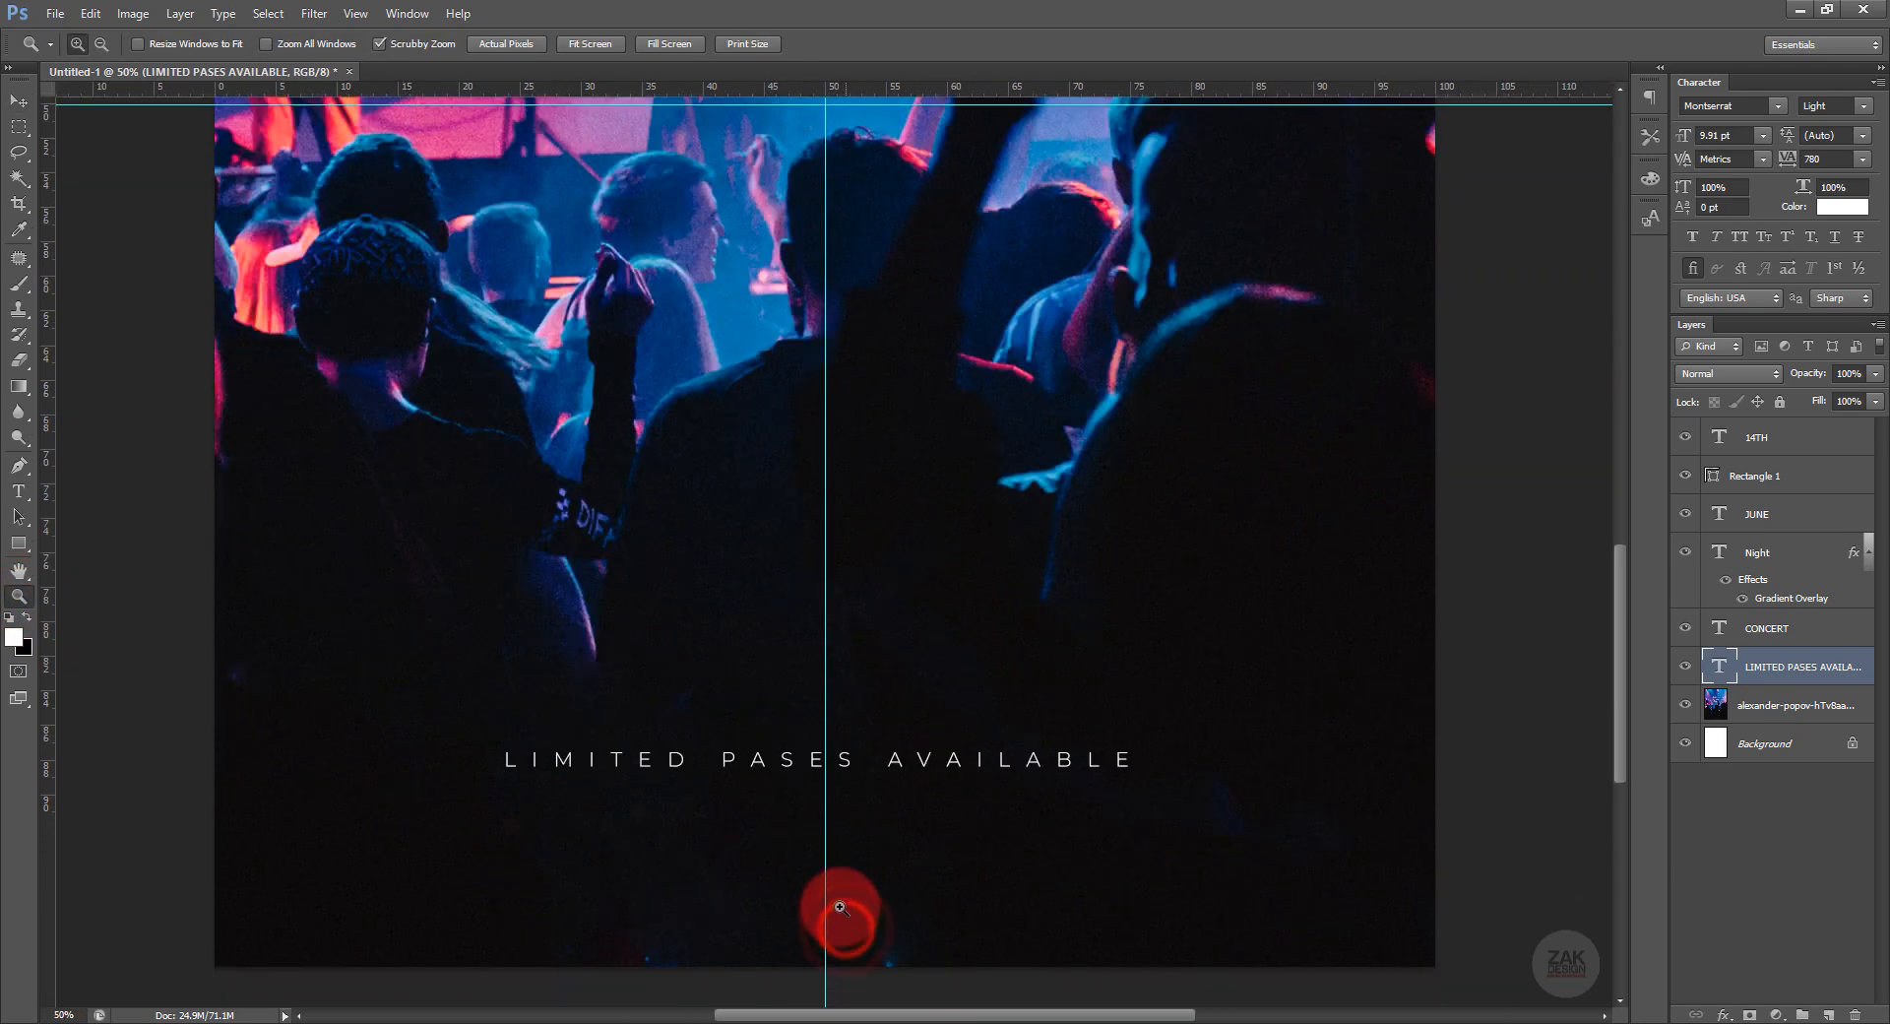
pyautogui.click(784, 796)
pyautogui.click(19, 543)
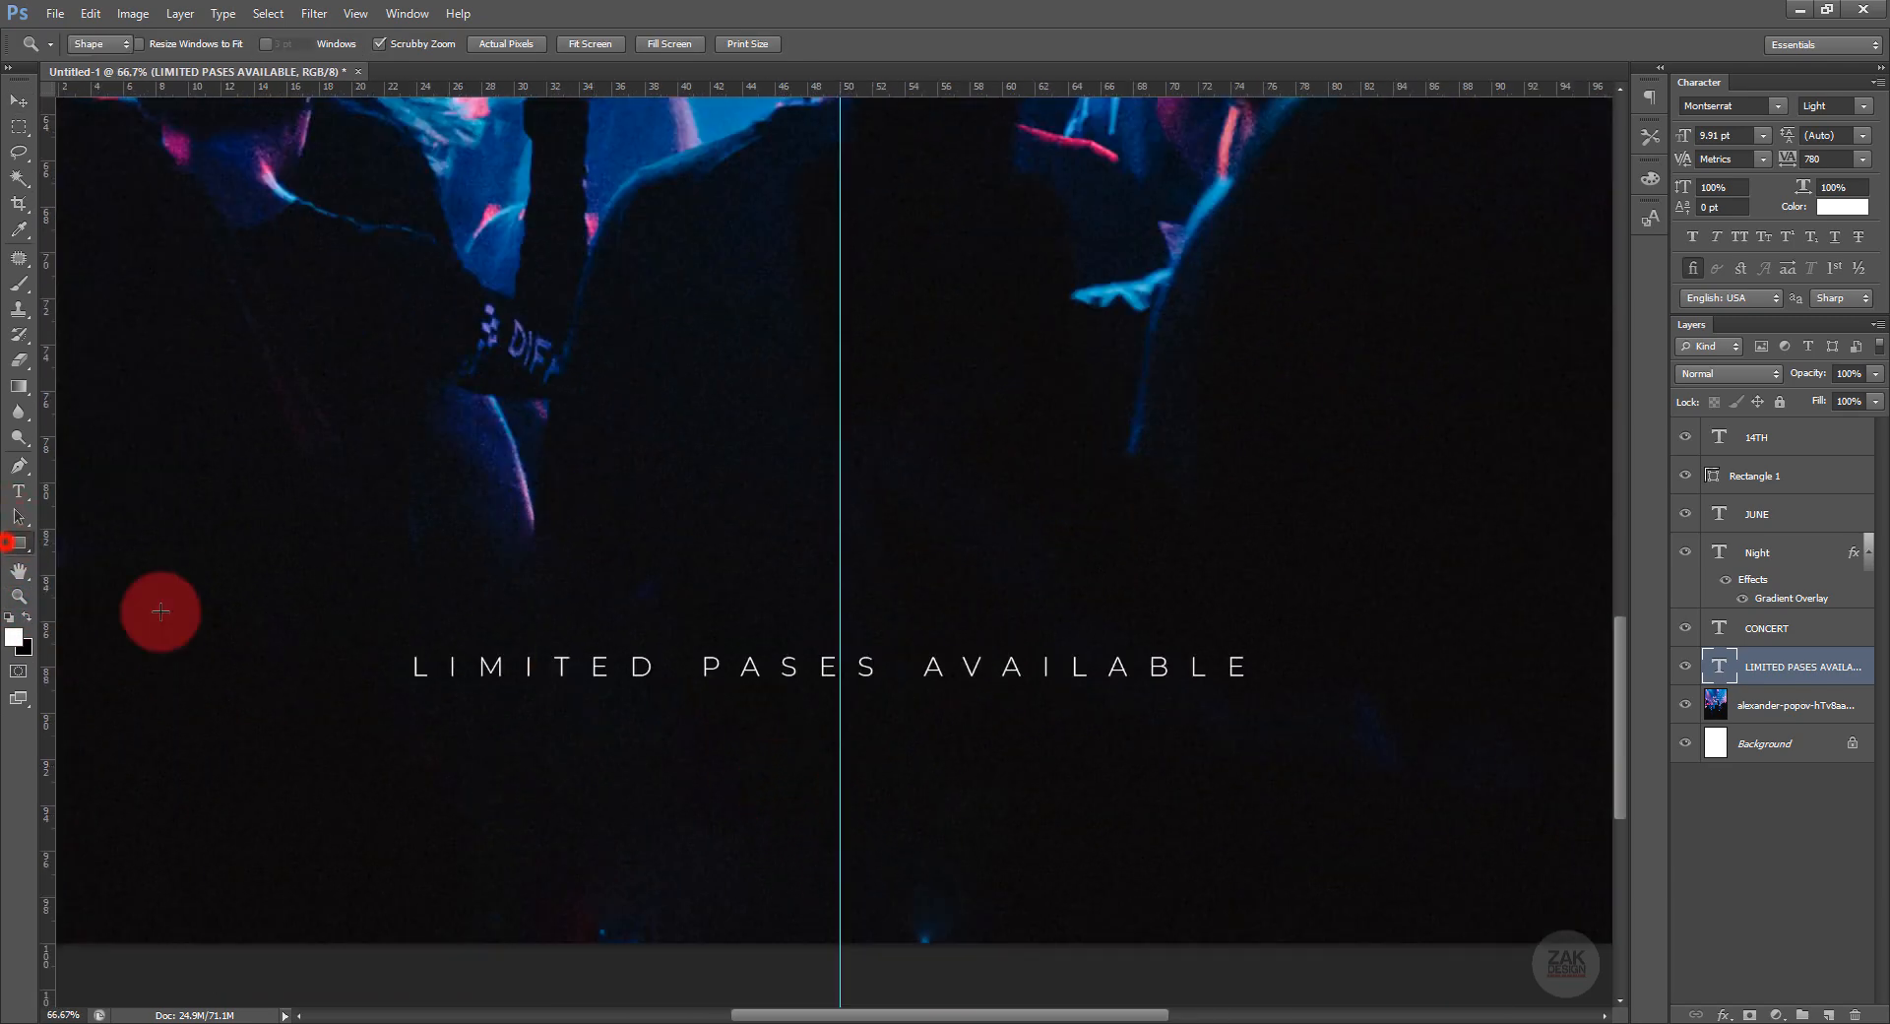
pyautogui.moveTo(413, 682); pyautogui.dragTo(1240, 685)
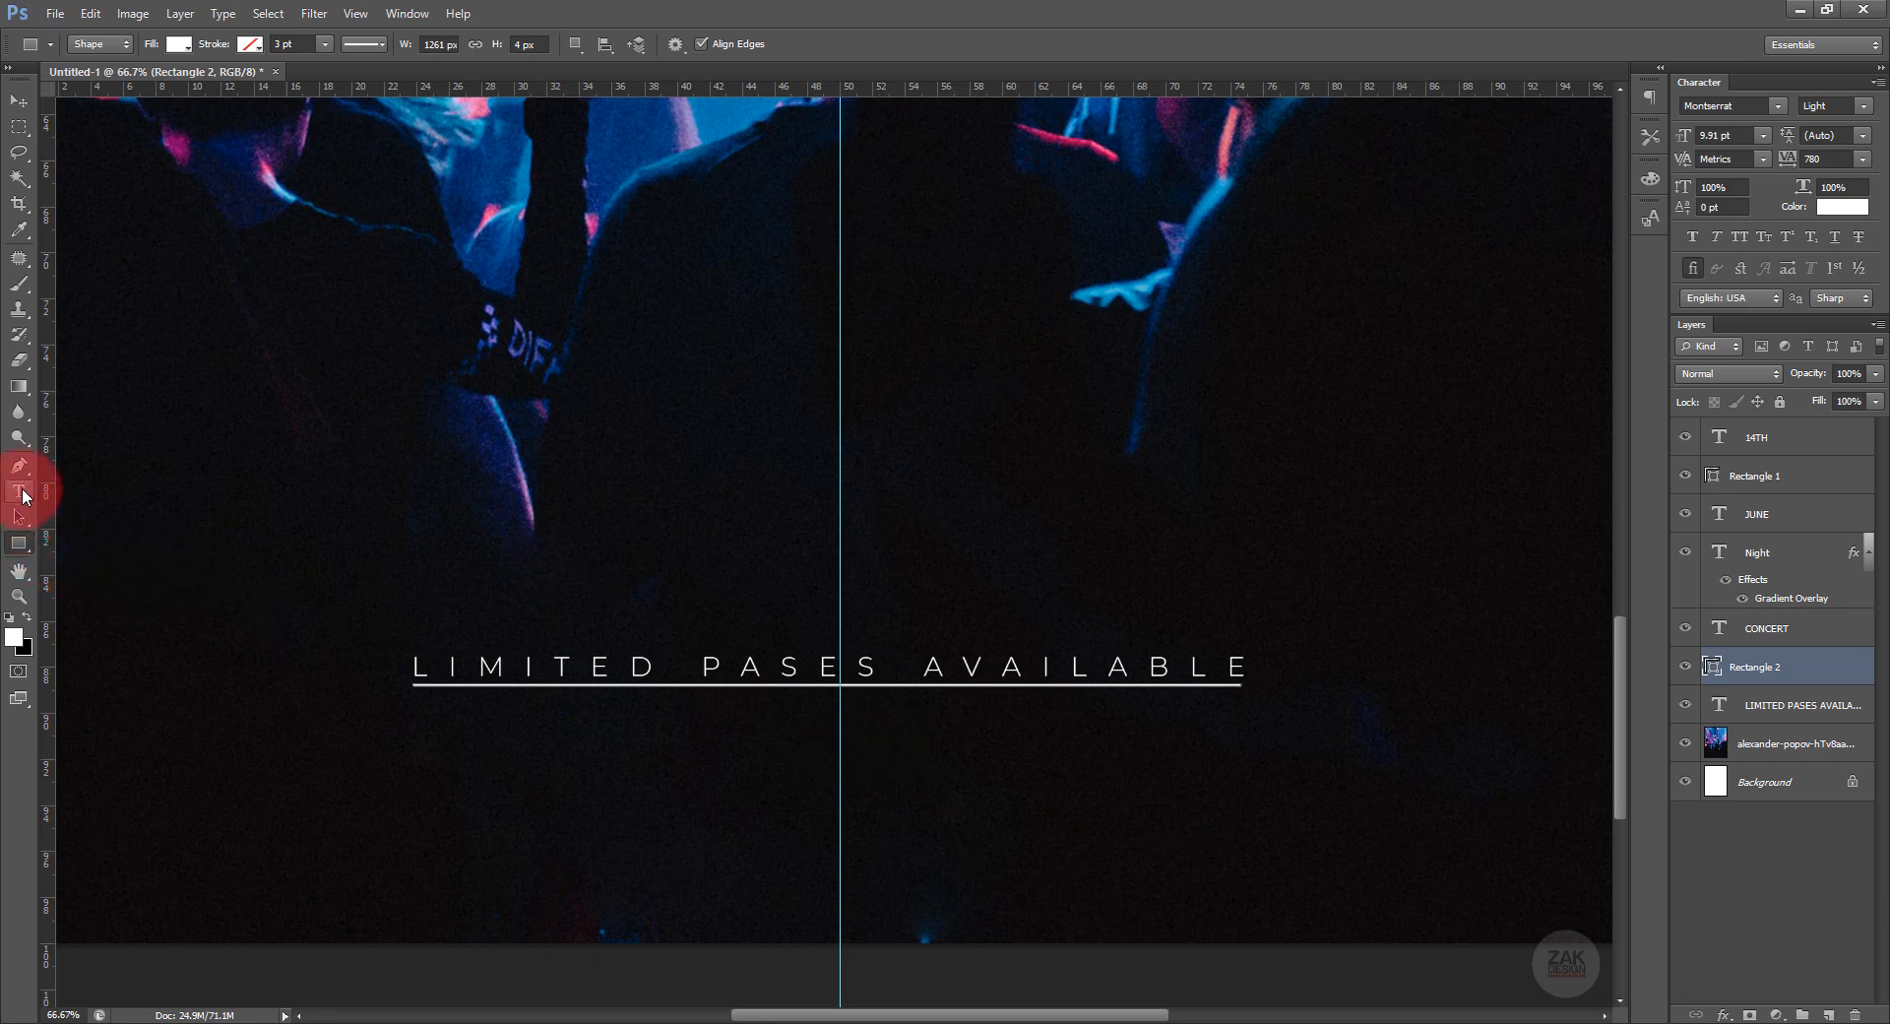
# Duplicate the LIMITED PASES AVAILABLE text below the underline and replace its wording with CONTACT : and two placeholder phone numbers separated by a vertical bar.
pyautogui.click(19, 101)
pyautogui.click(650, 673)
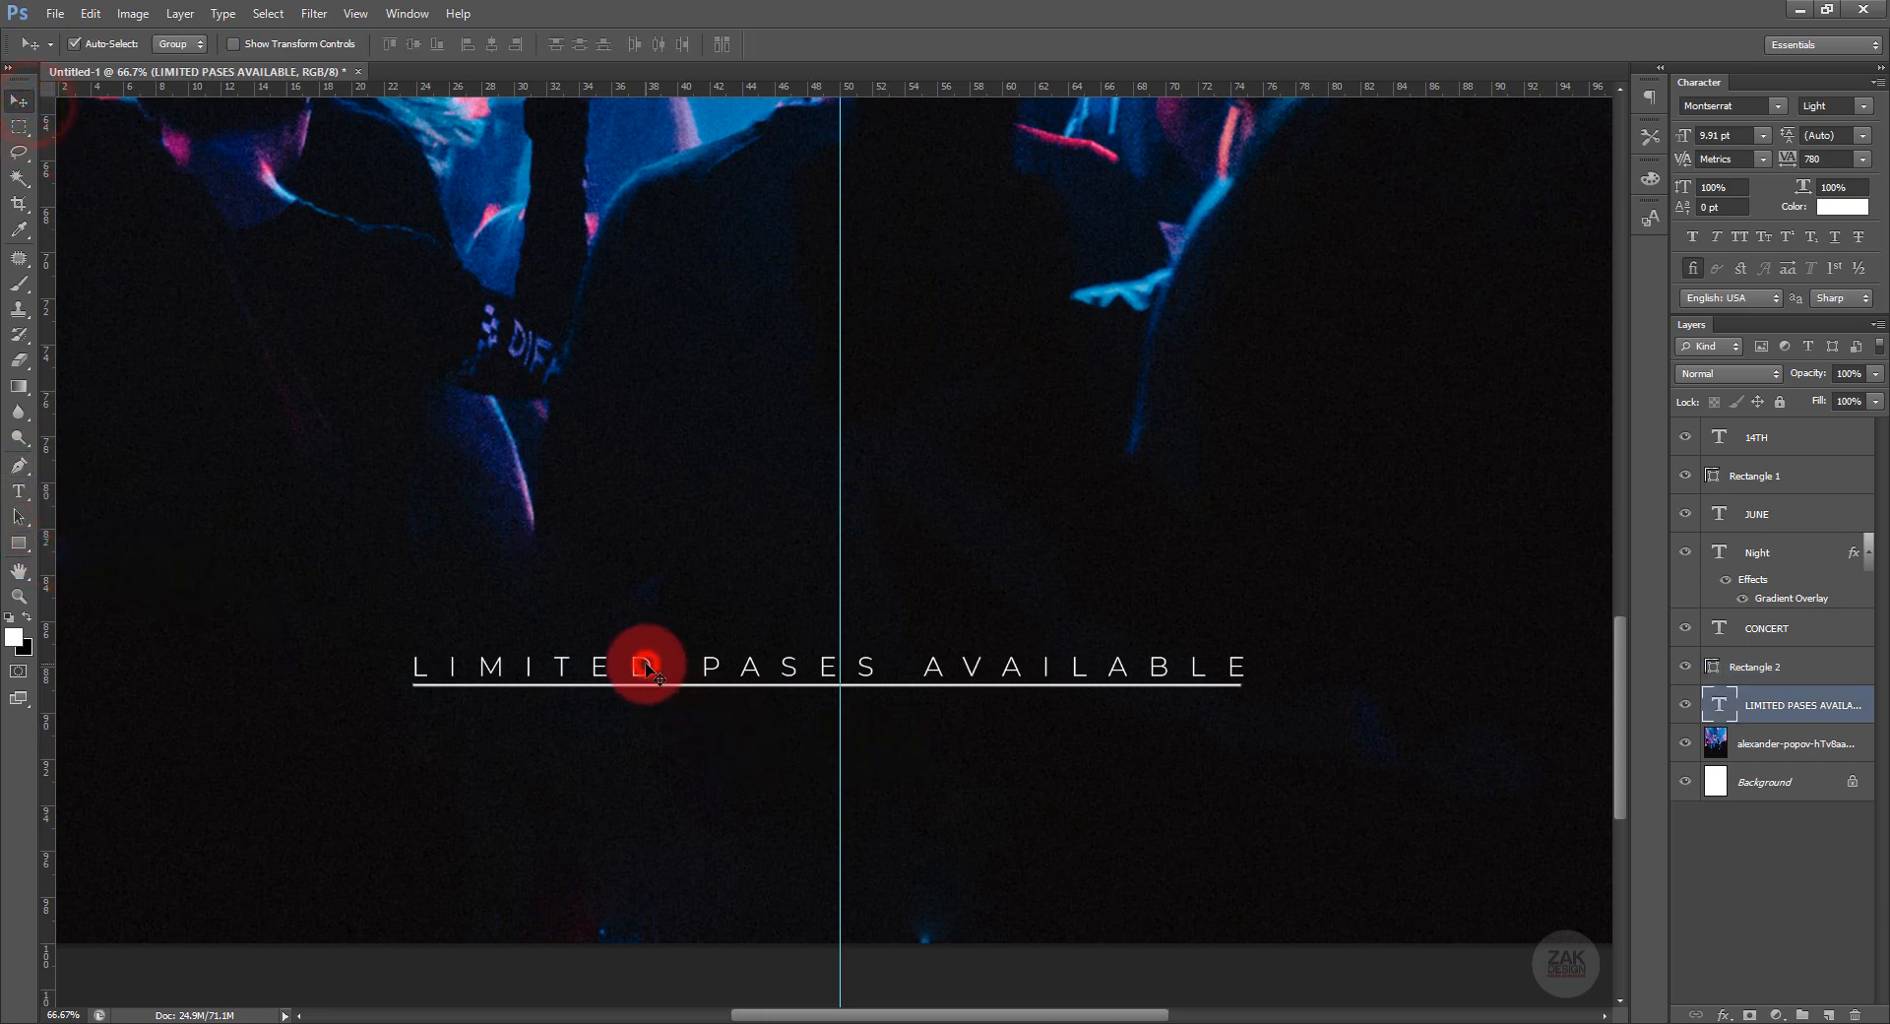
pyautogui.moveTo(649, 676); pyautogui.dragTo(617, 716)
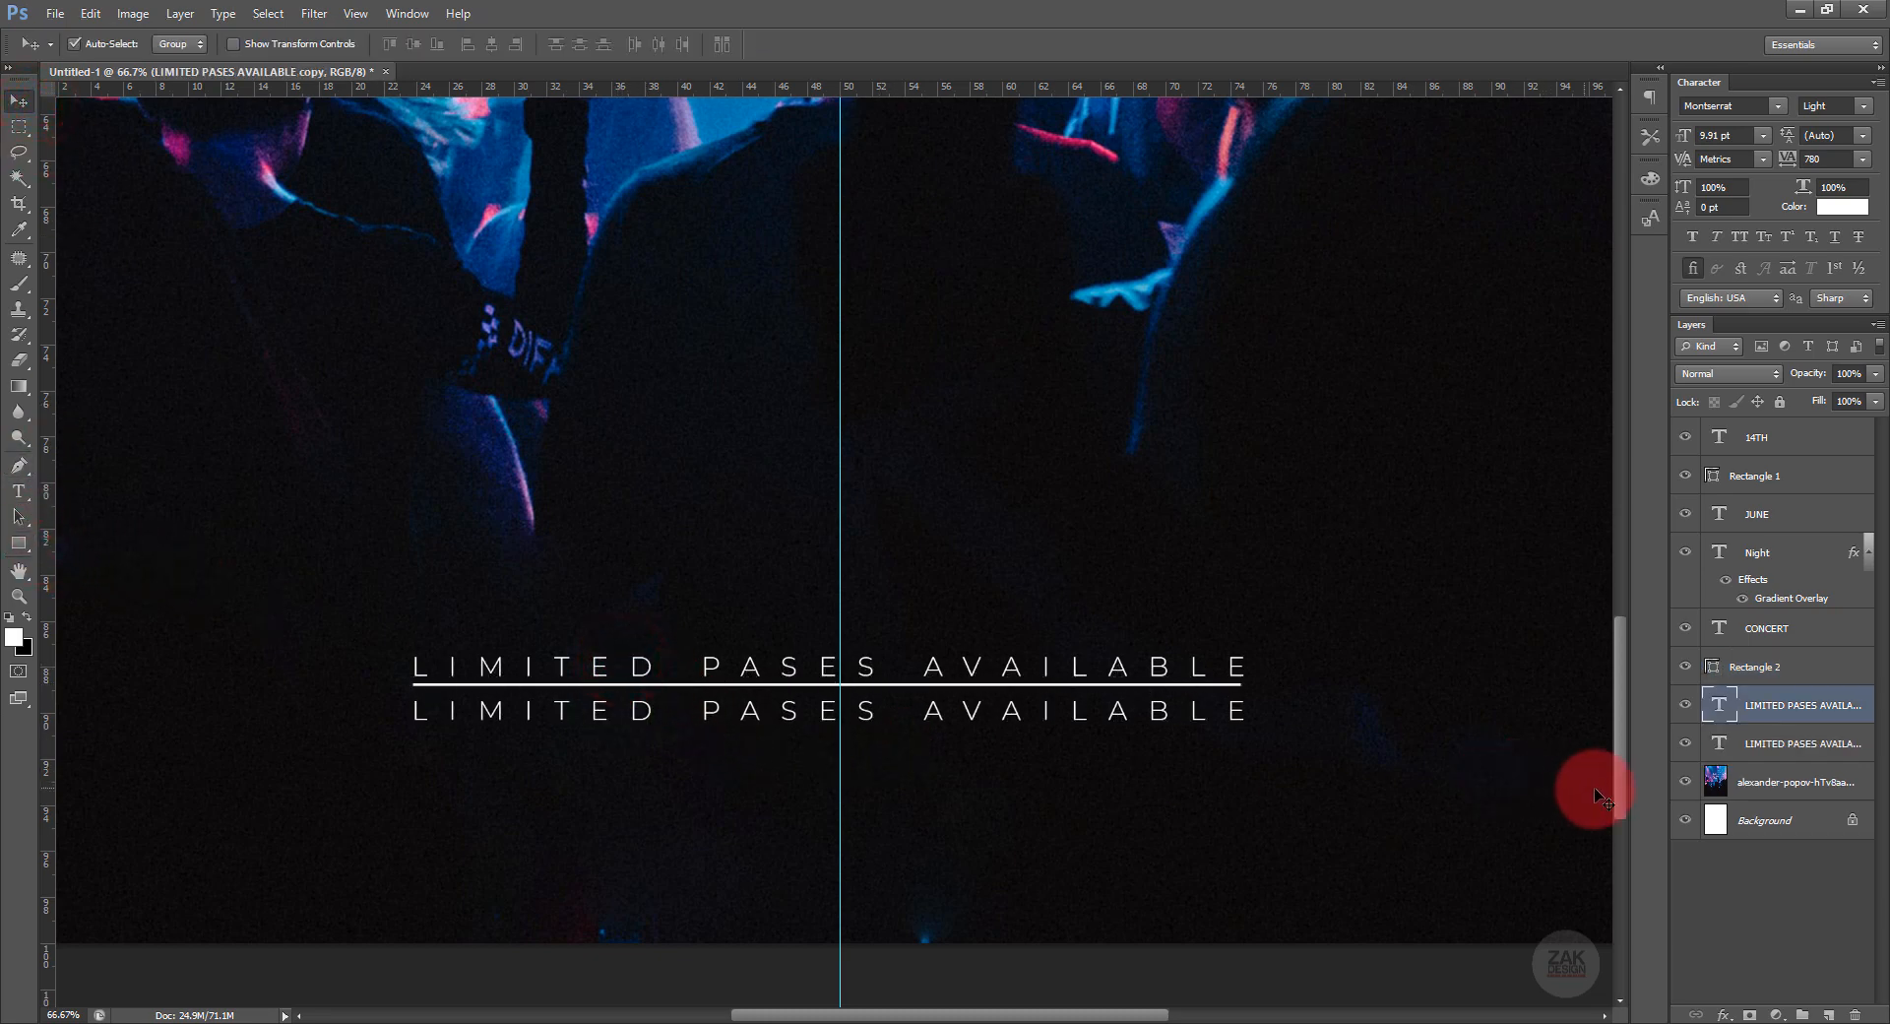
pyautogui.doubleClick(1712, 719)
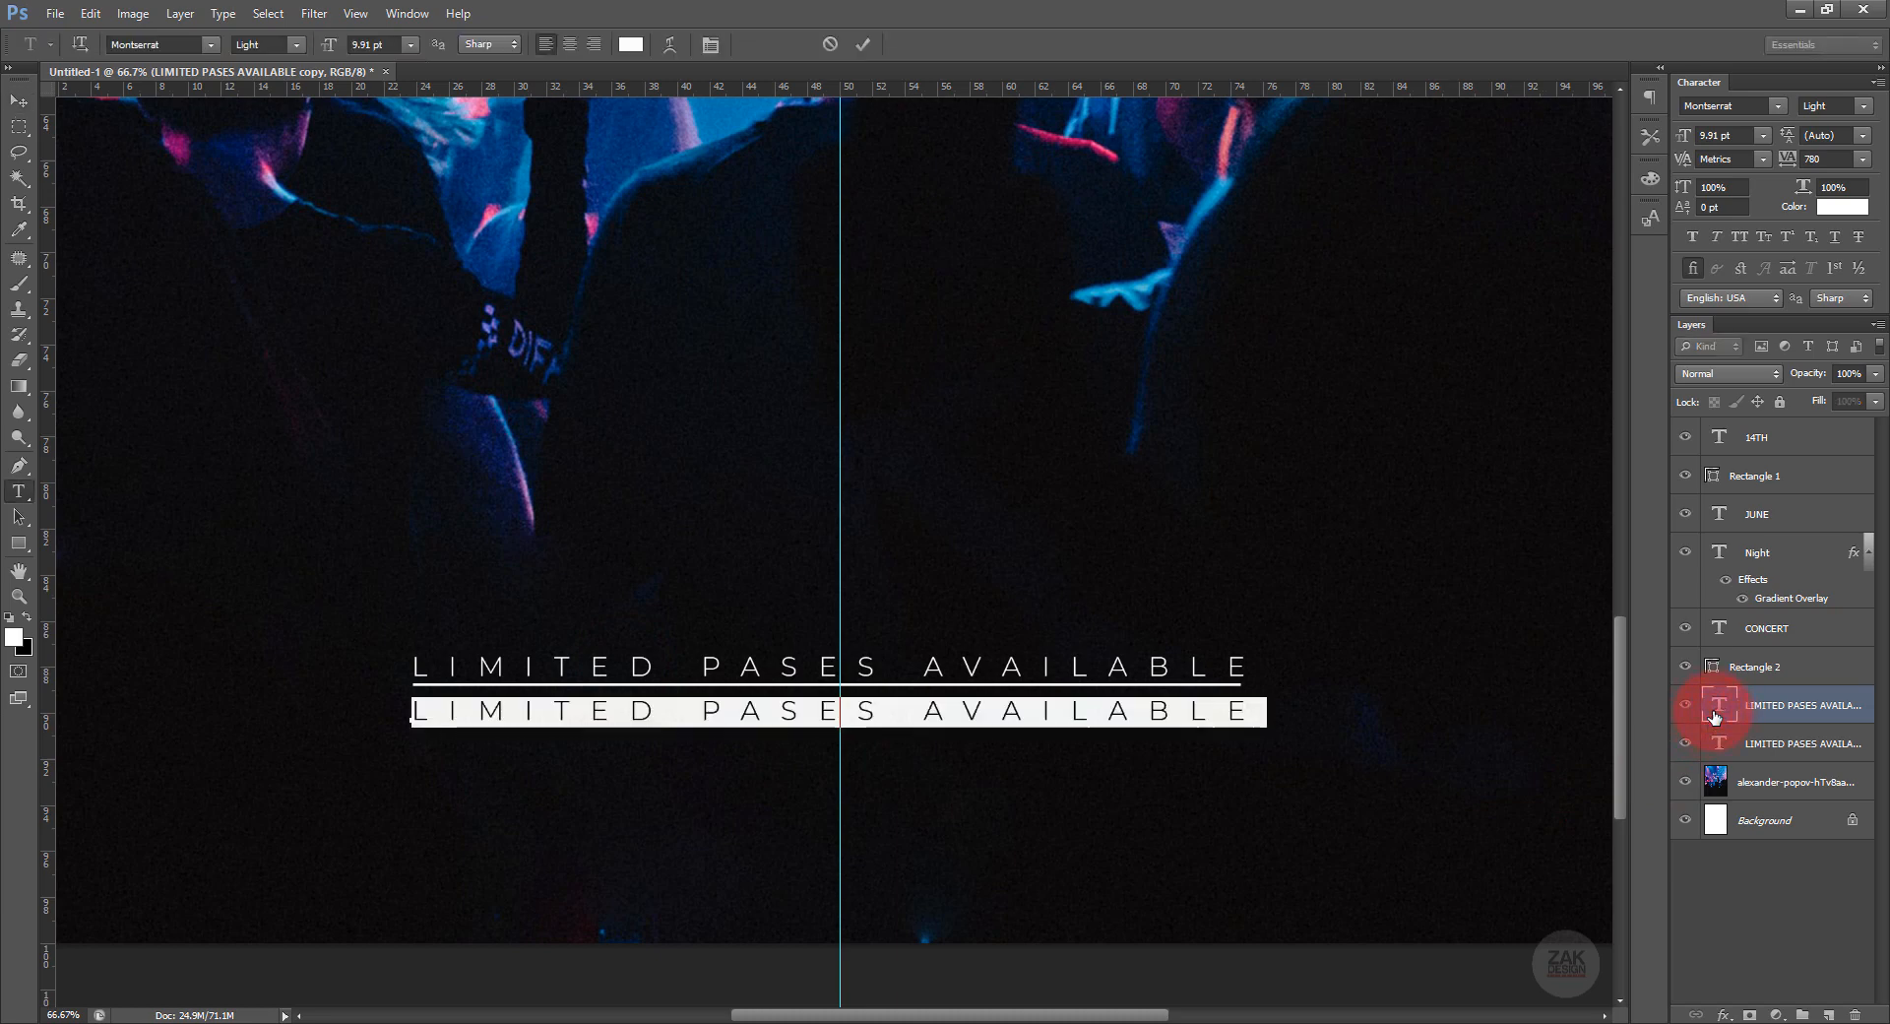
pyautogui.write('FOR')
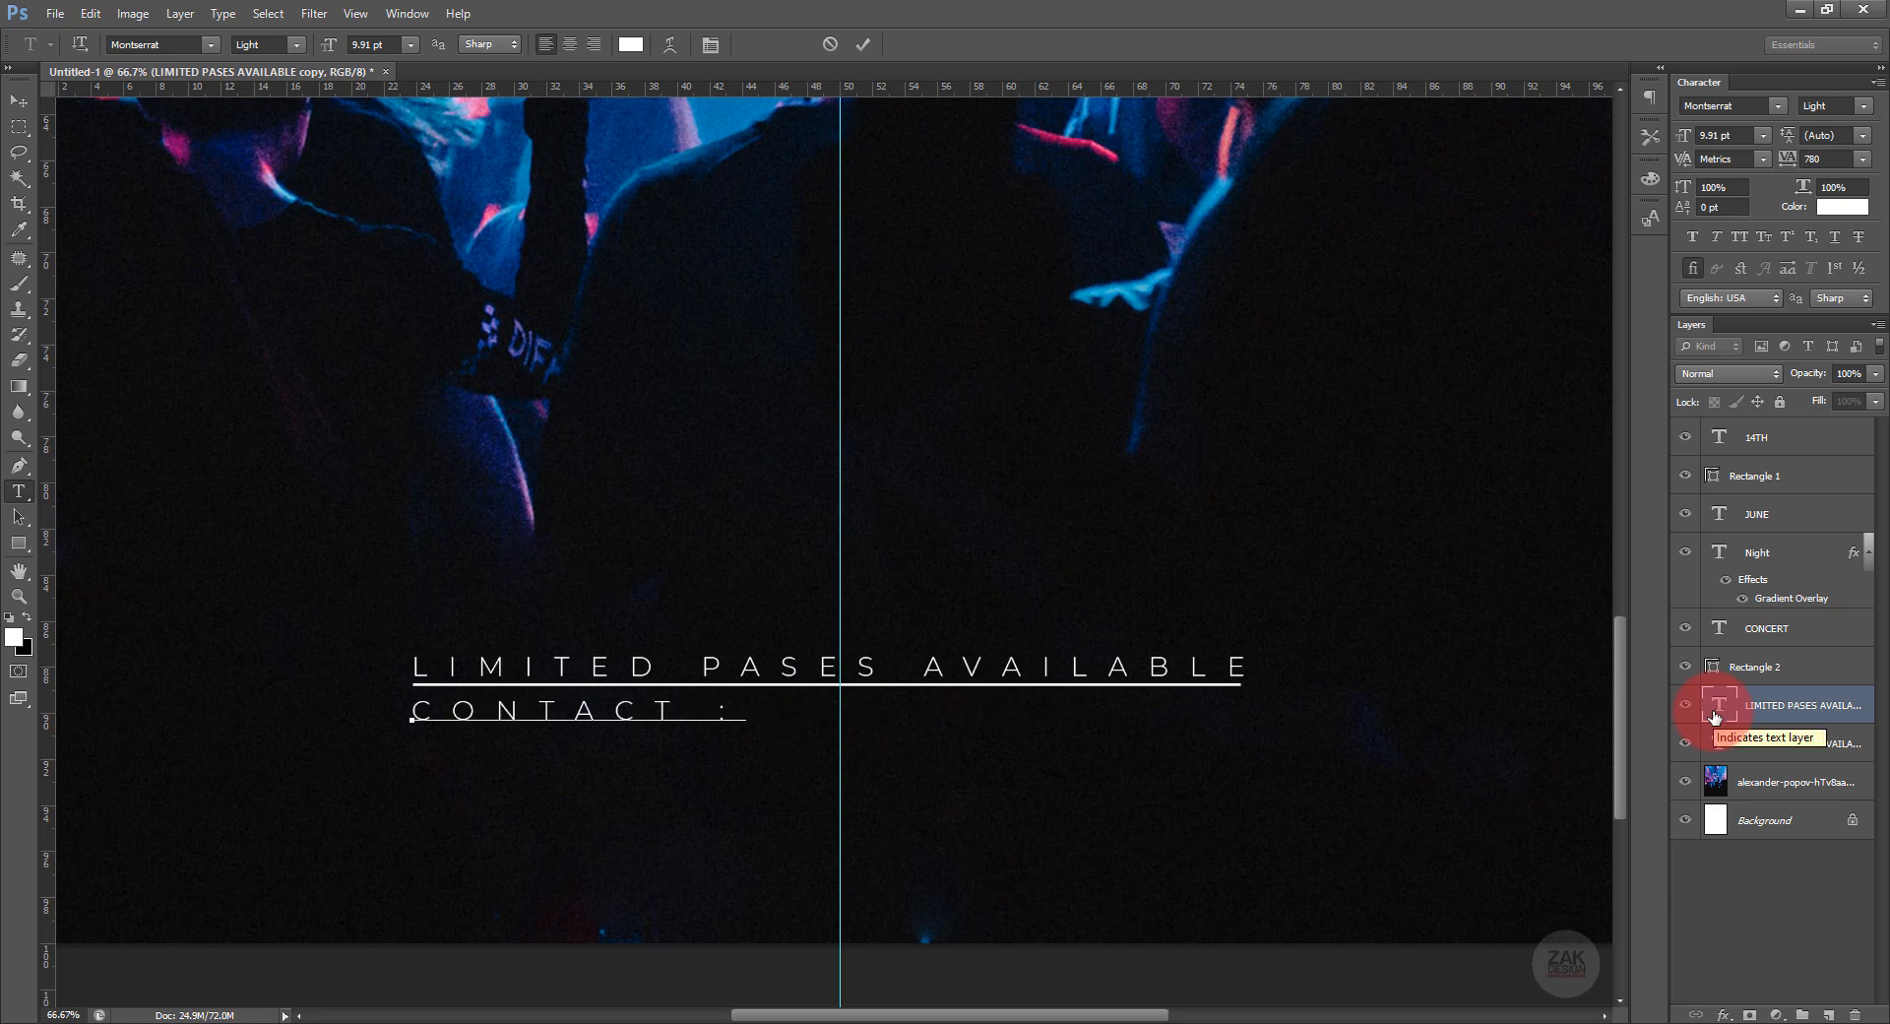
pyautogui.write('TACT : 000-000-000 | 111-111-11')
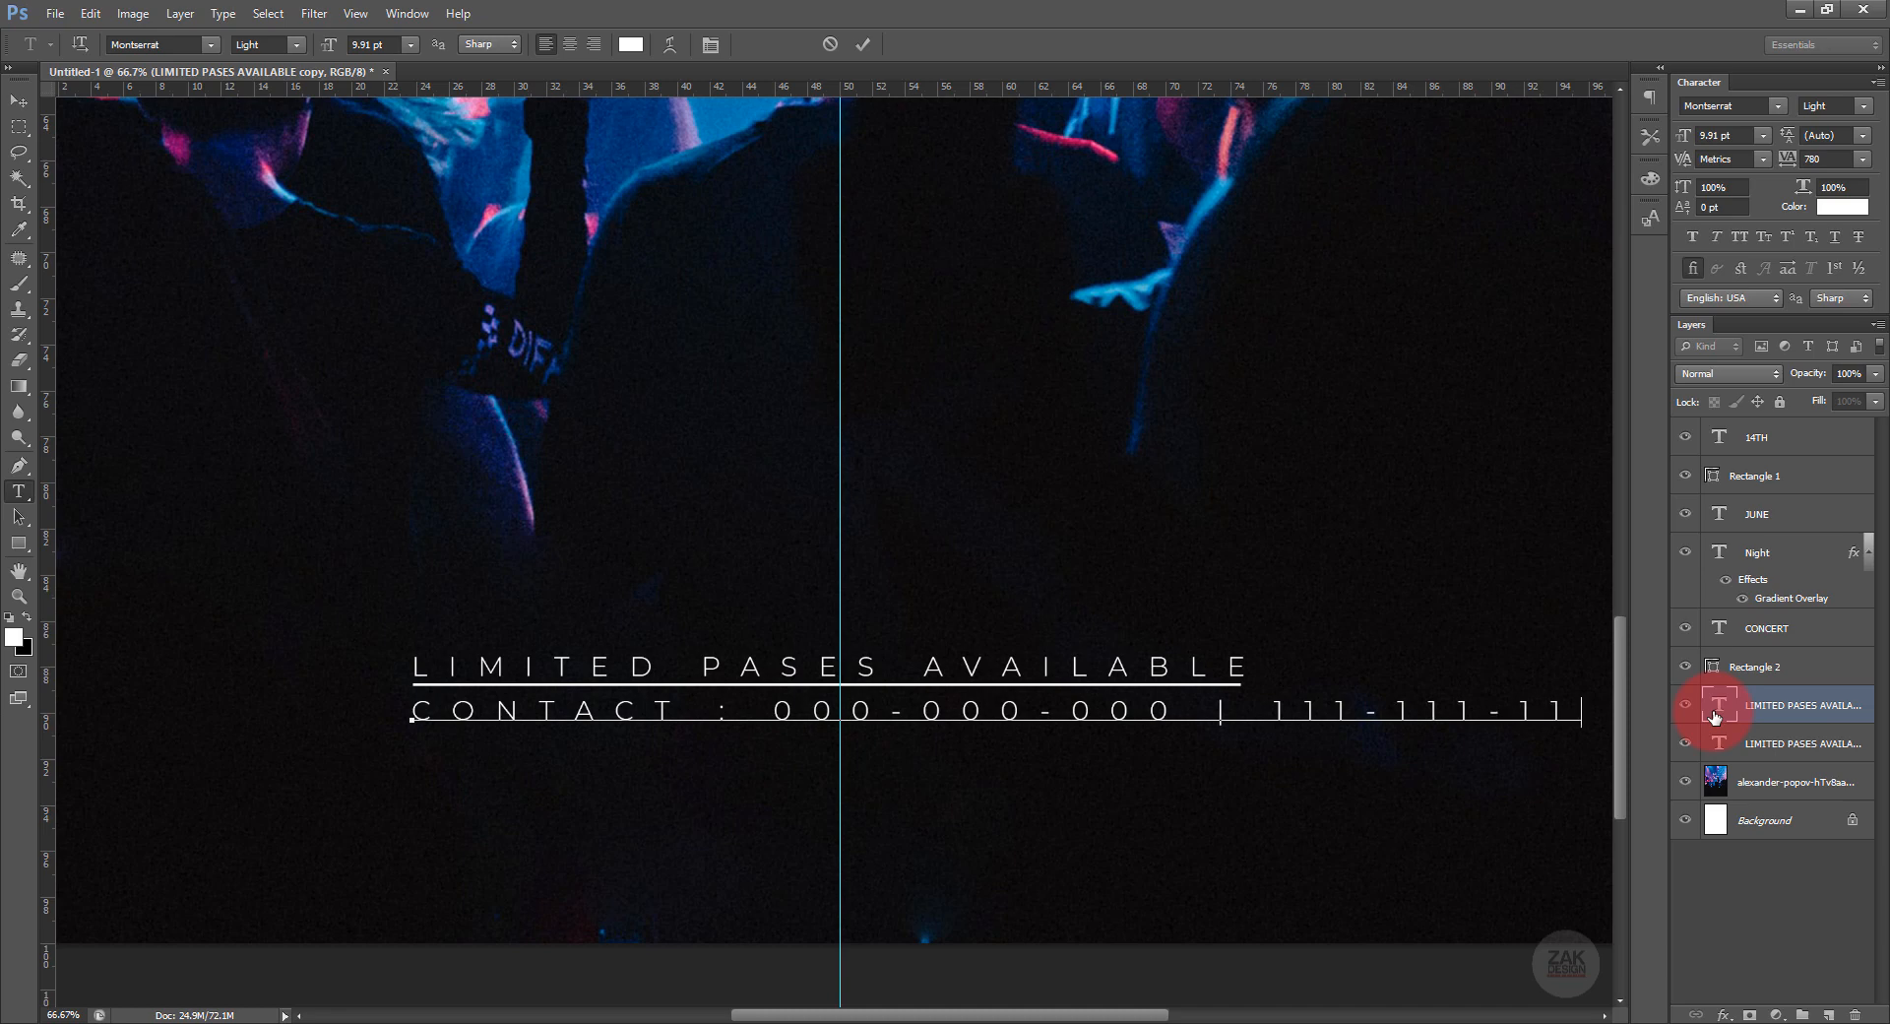
# Set the tracking of the whole contact line to 340.
pyautogui.press('ctrl')
pyautogui.hotkey('ctrl', 'a')
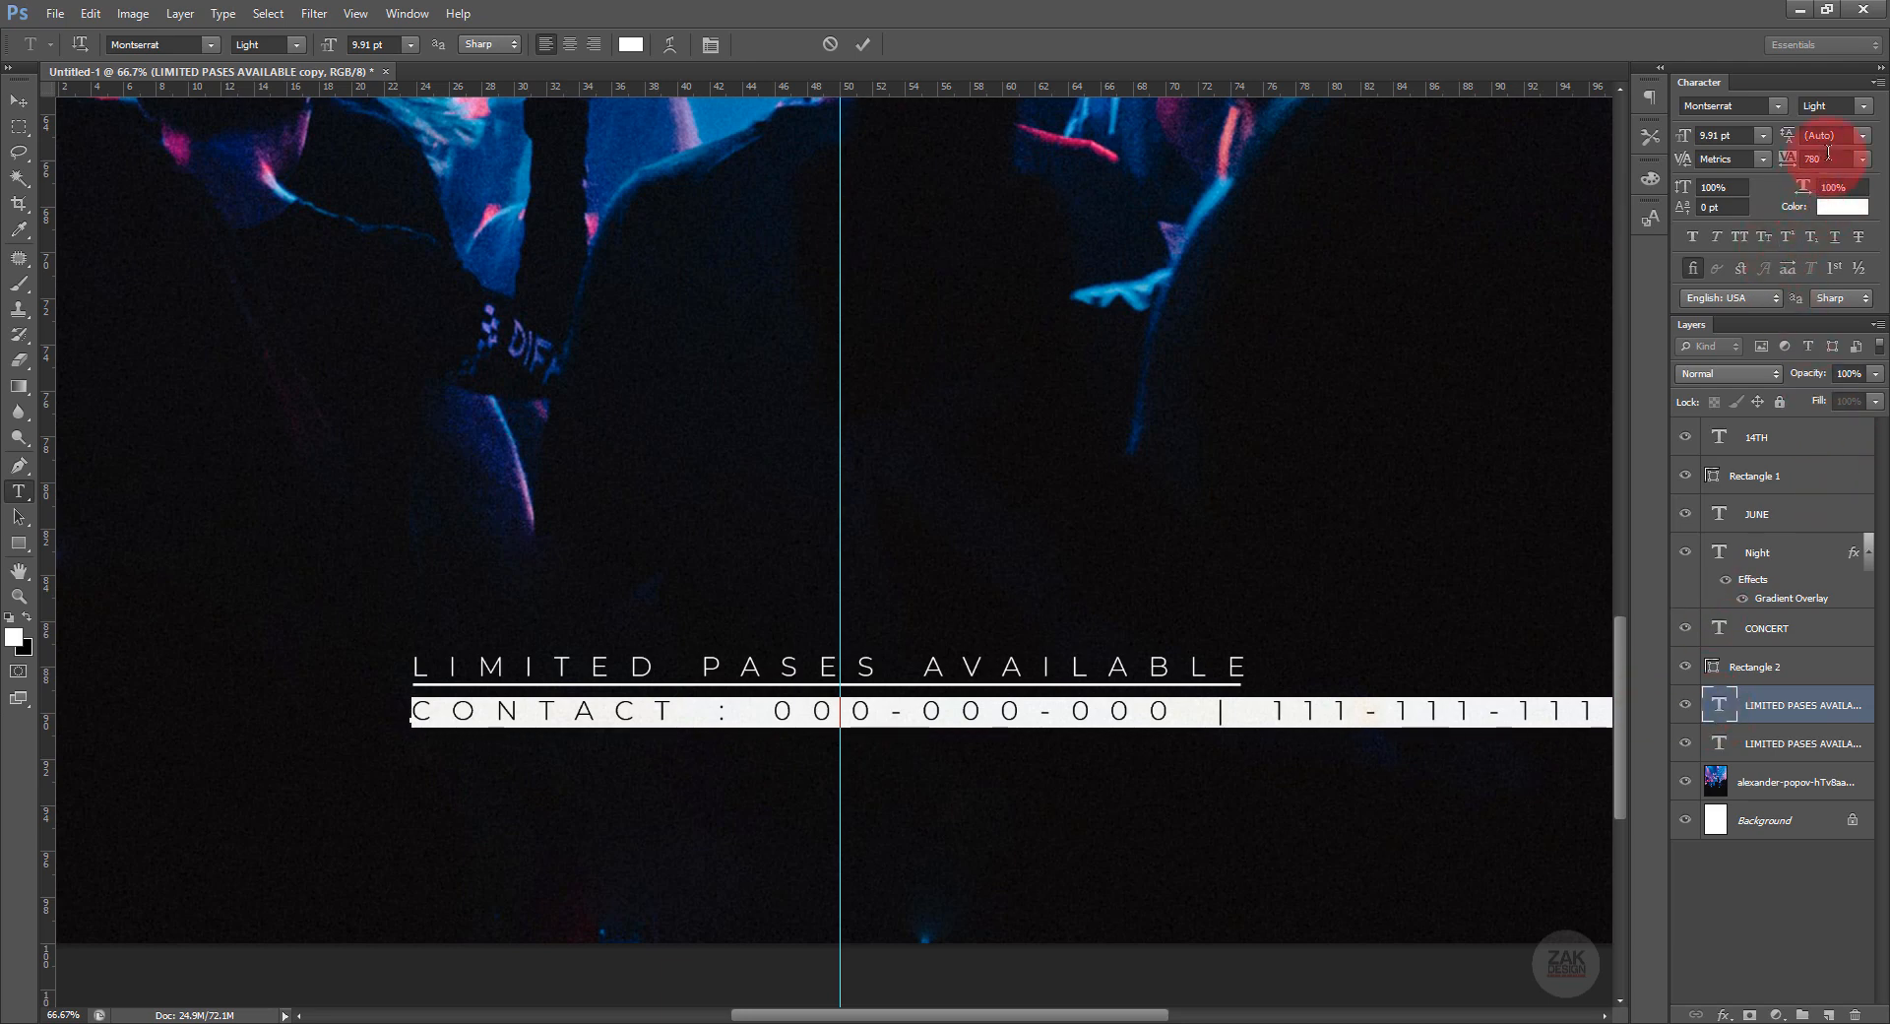
pyautogui.moveTo(1797, 159); pyautogui.dragTo(1774, 160)
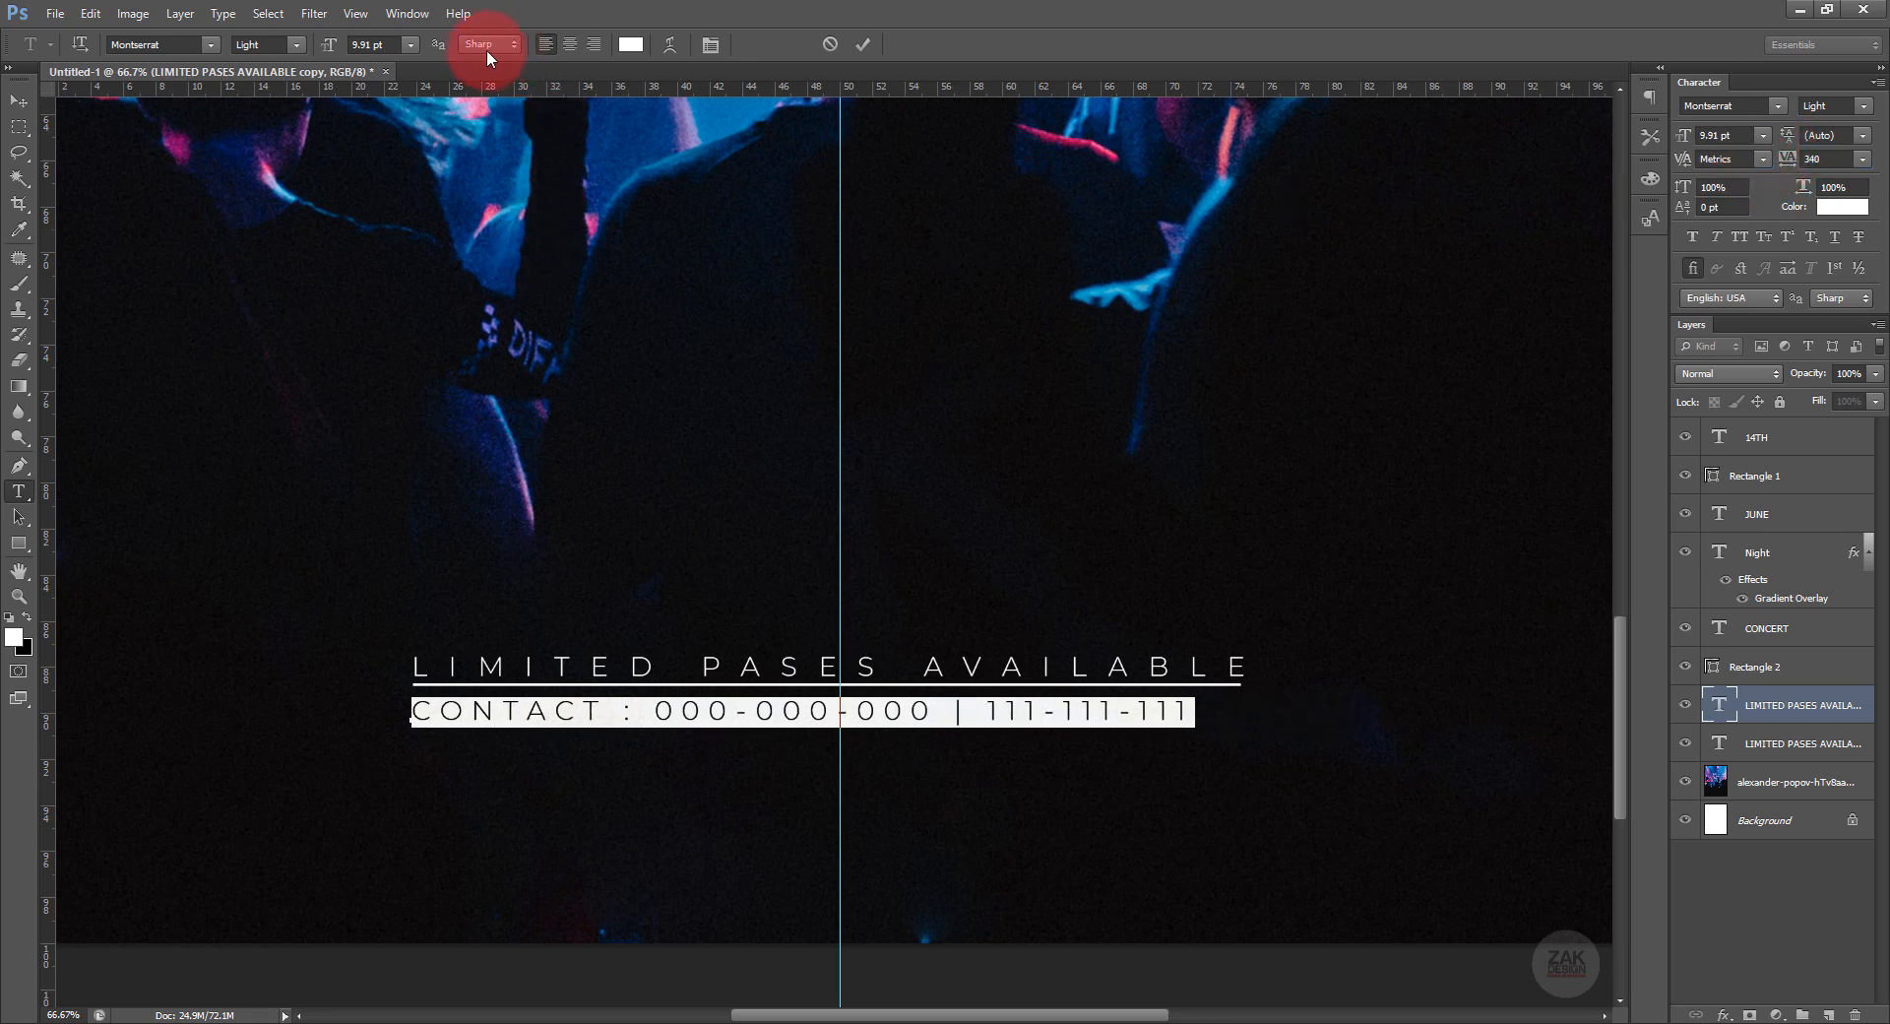
pyautogui.click(23, 100)
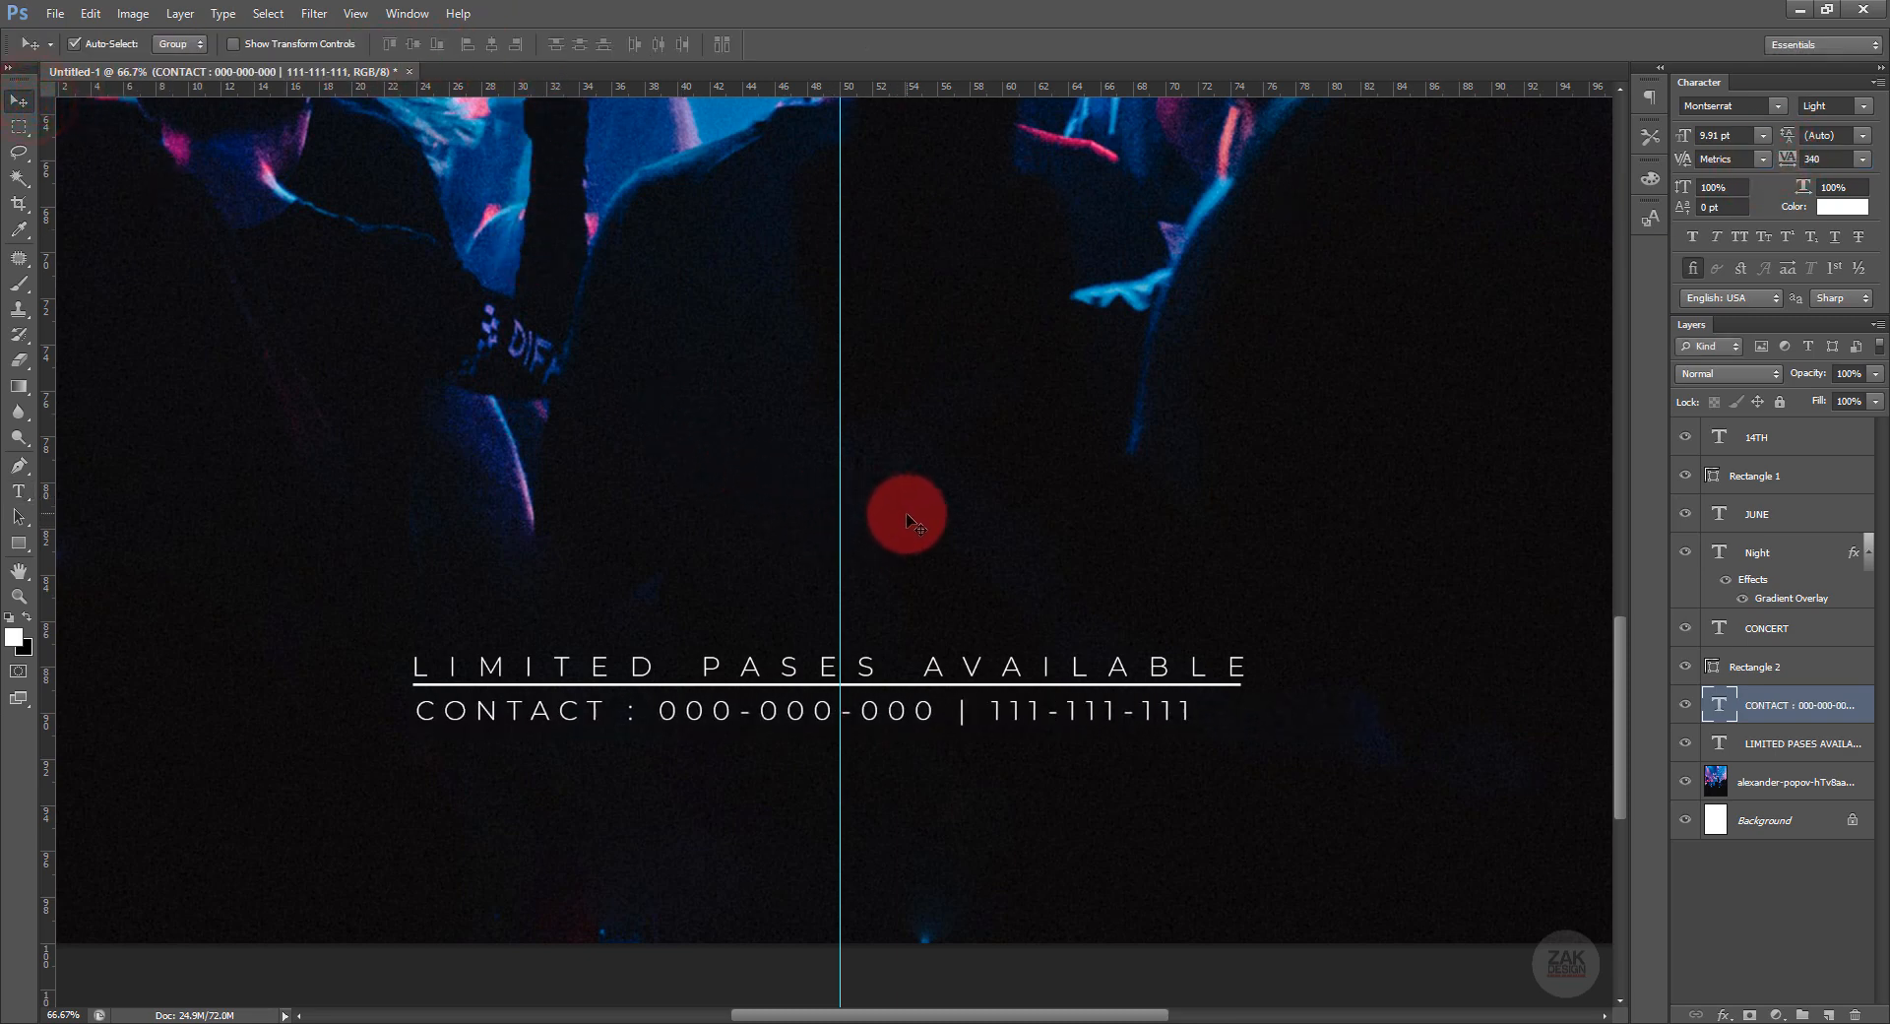
# Shift the contact line sideways until it is centred on the vertical guide.
pyautogui.press('Right')
pyautogui.press('Right')
pyautogui.press('Right')
pyautogui.press('Right')
pyautogui.press('Right')
pyautogui.press('Right')
pyautogui.press('Right')
pyautogui.press('Right')
pyautogui.press('Right')
pyautogui.press('Right')
pyautogui.press('Right')
pyautogui.press('Right')
pyautogui.press('Right')
pyautogui.press('Right')
pyautogui.press('Right')
pyautogui.press('Right')
pyautogui.press('Right')
pyautogui.press('Right')
pyautogui.press('Right')
pyautogui.press('Right')
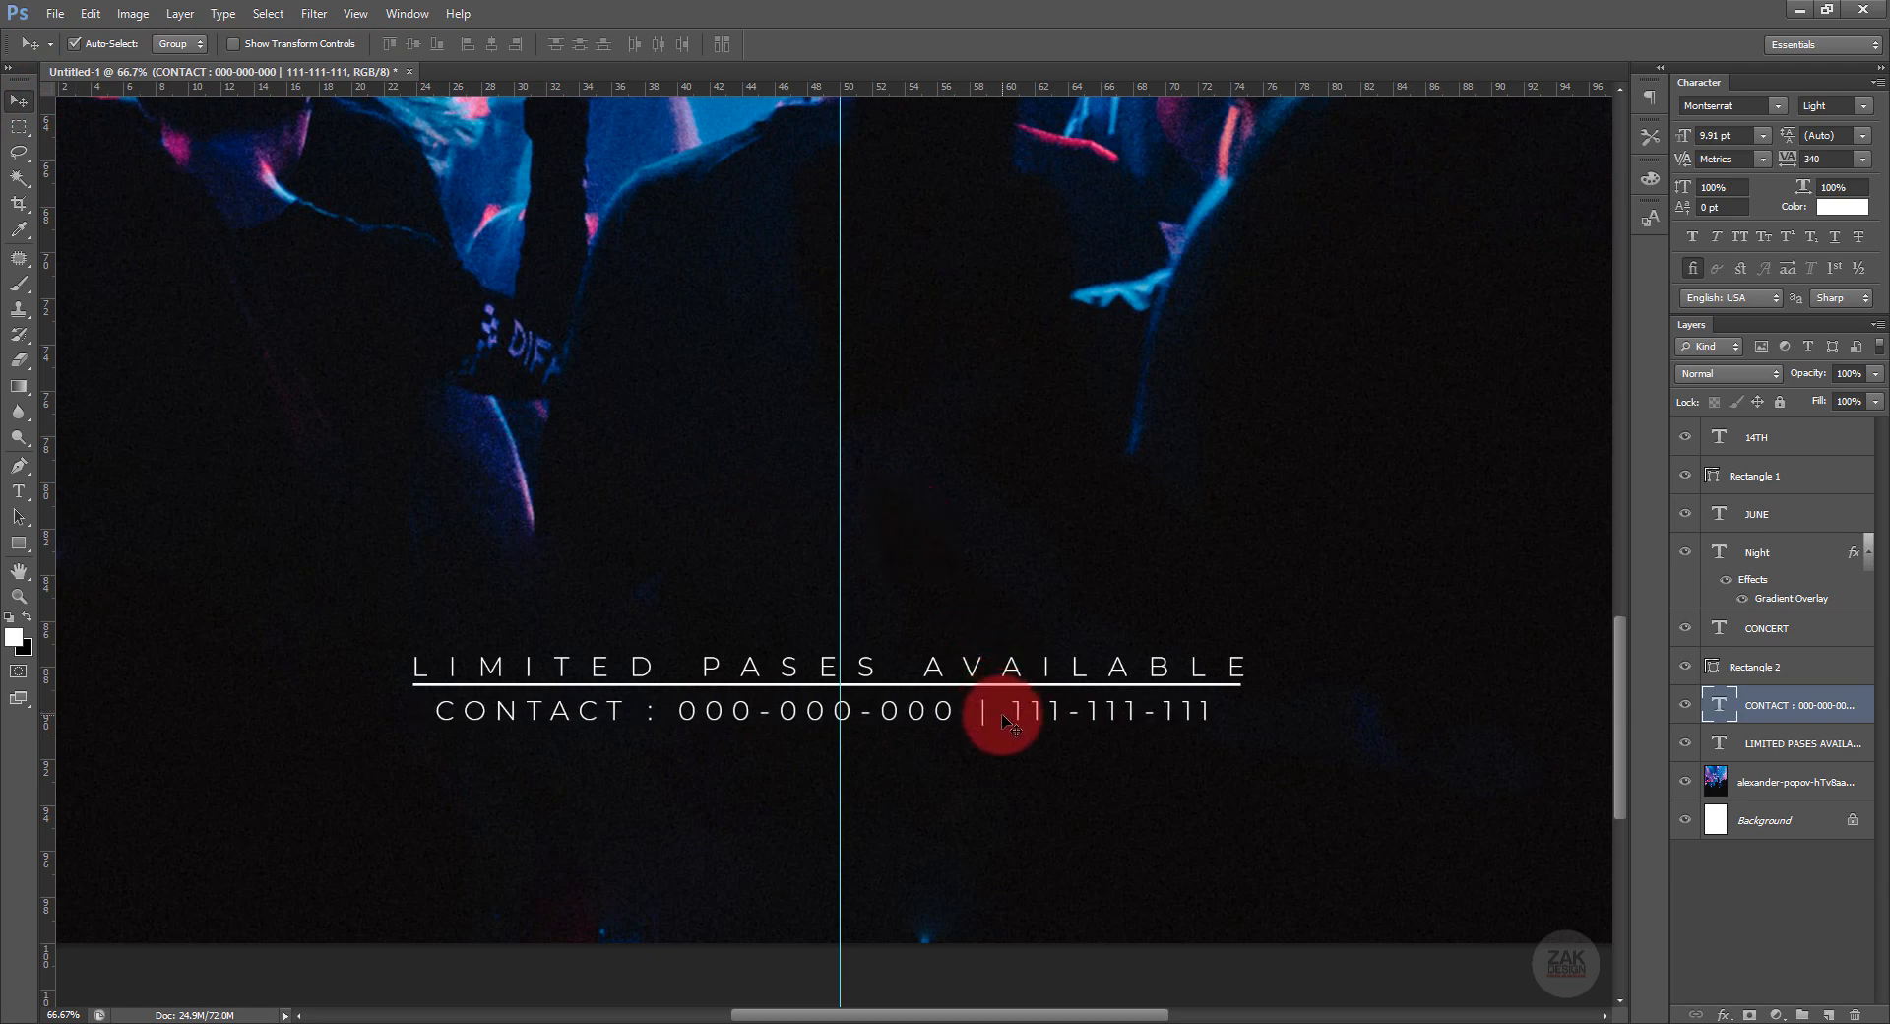
pyautogui.press('Right')
pyautogui.press('Right')
pyautogui.hotkey('ctrl', 't')
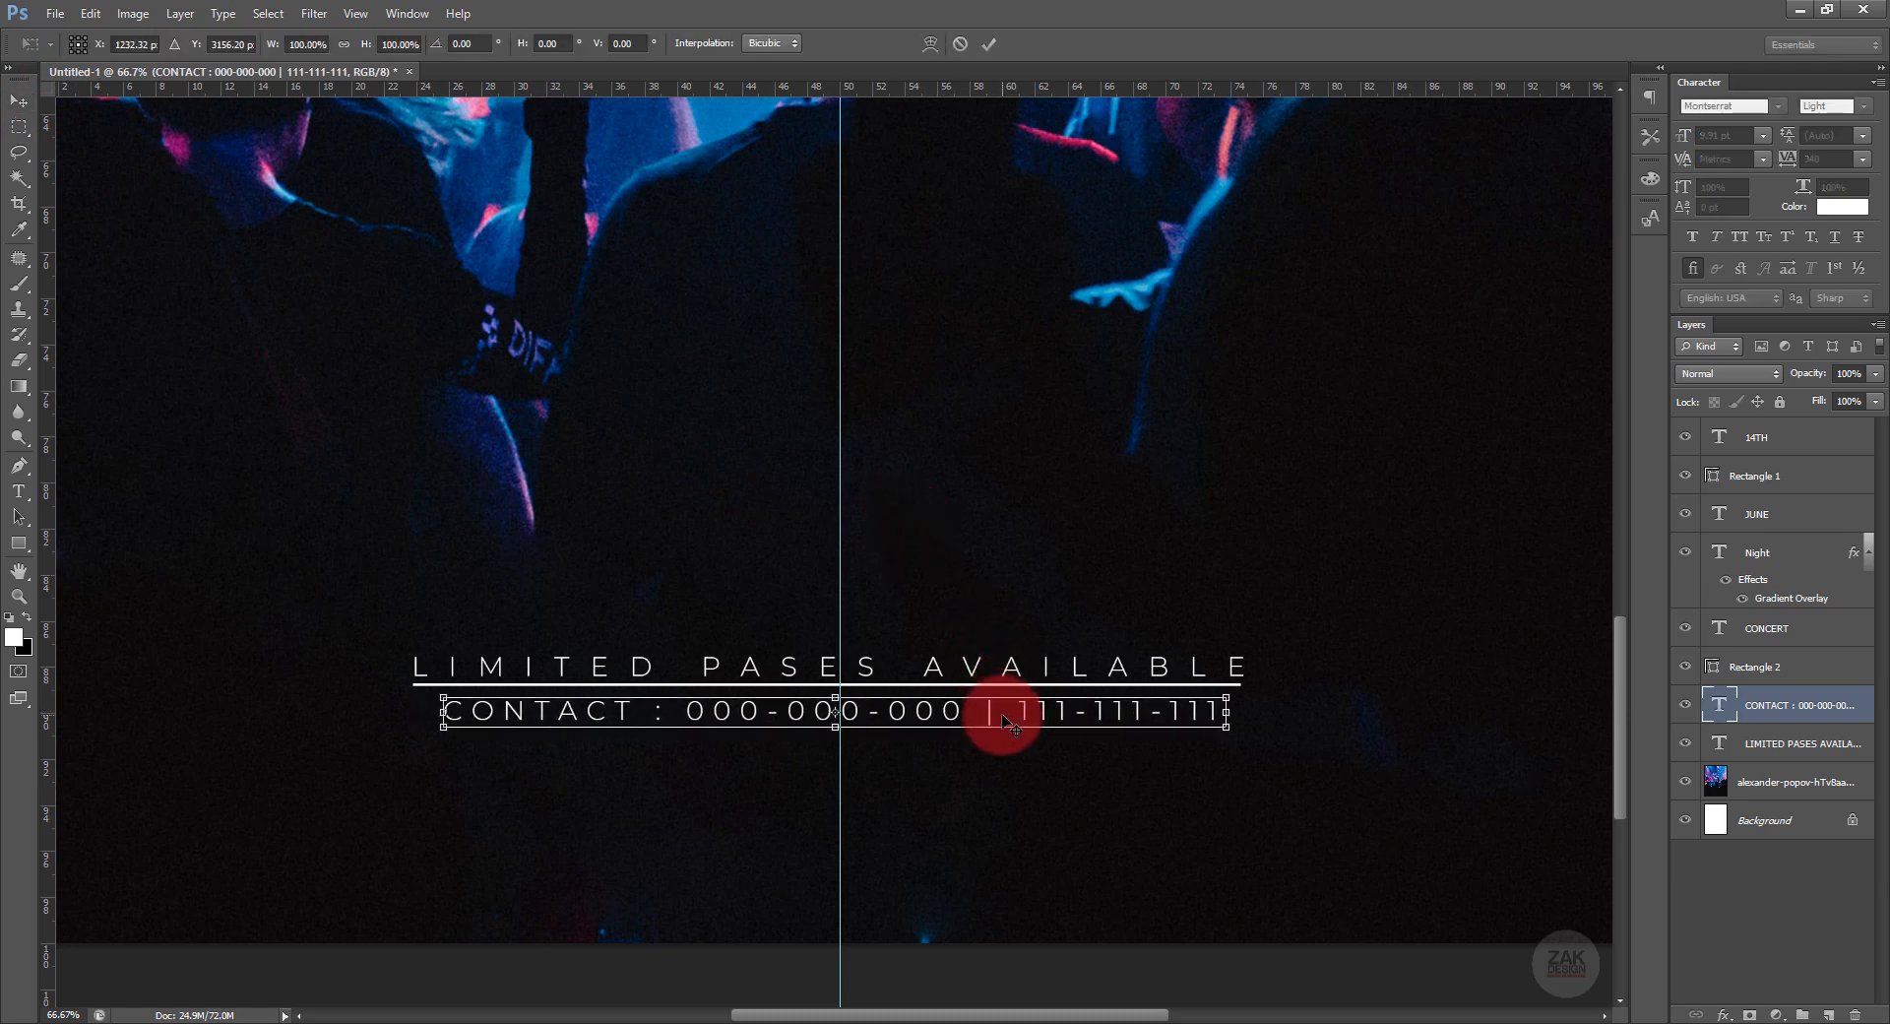
pyautogui.press('Right')
pyautogui.press('Right')
pyautogui.press('Right')
pyautogui.press('Right')
pyautogui.press('Right')
pyautogui.press('Right')
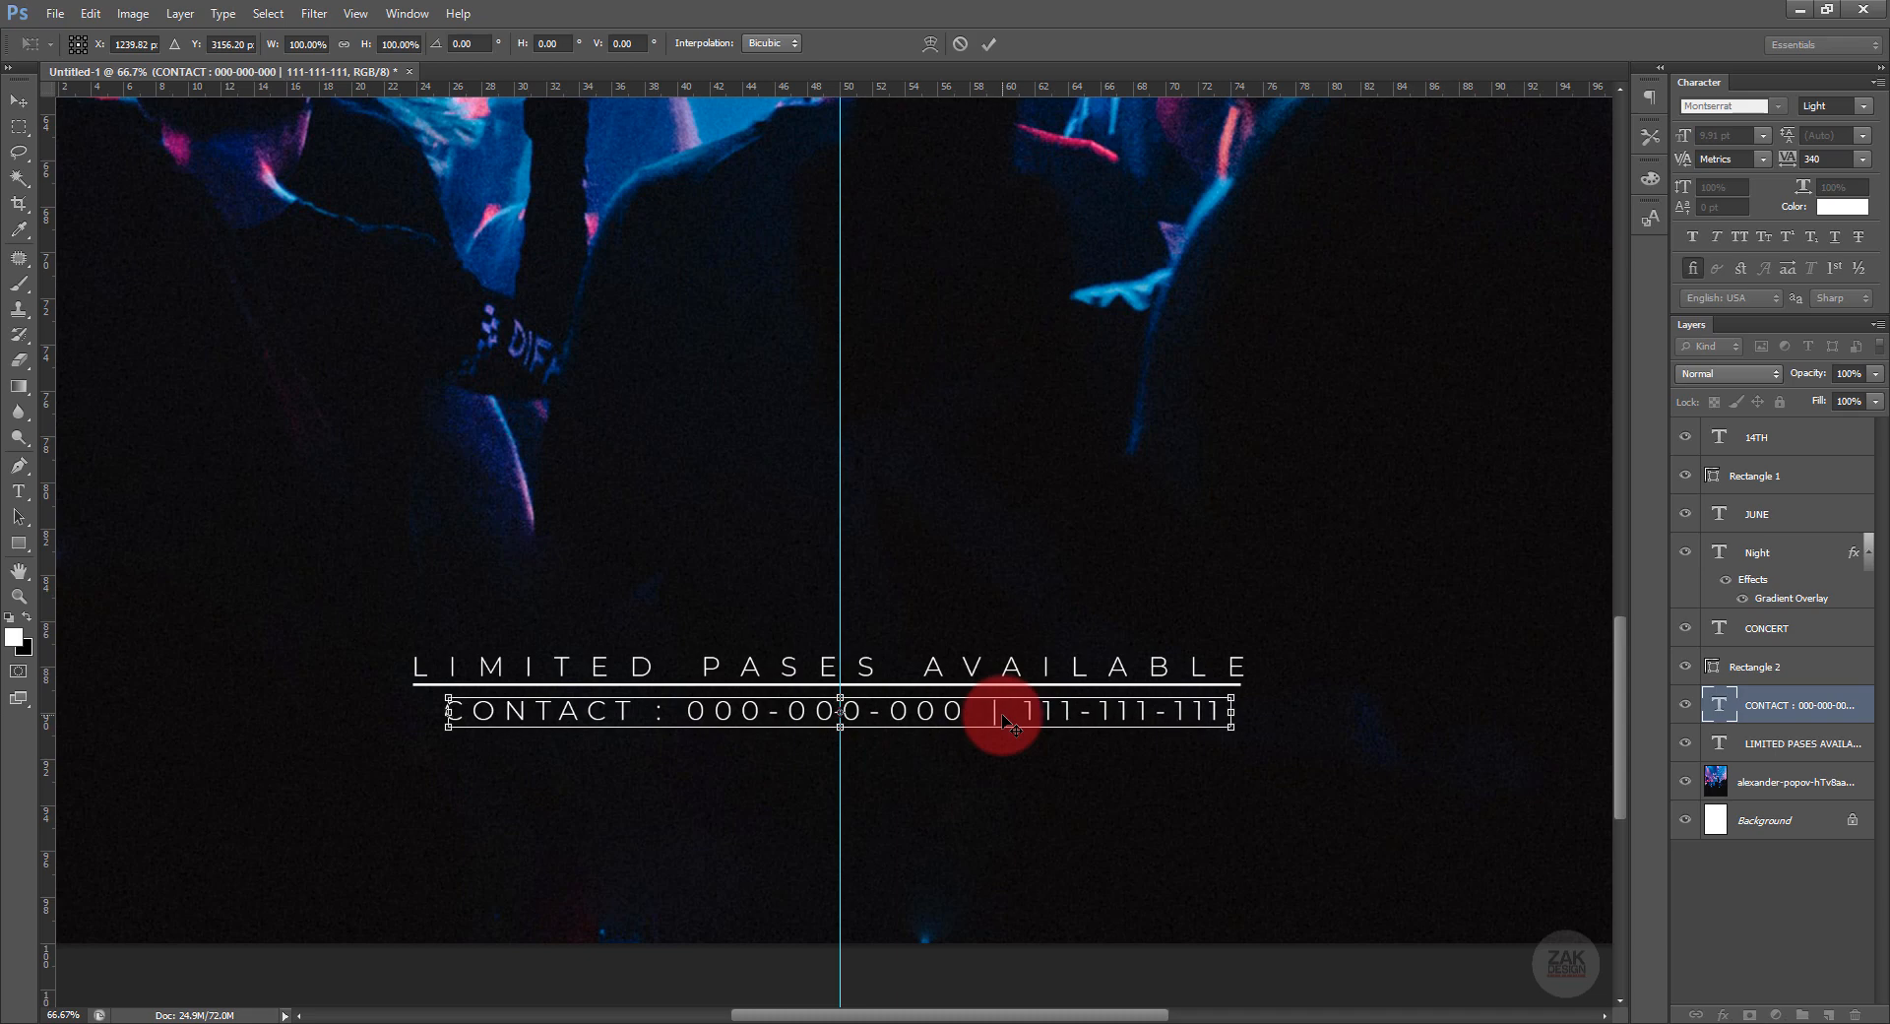
pyautogui.press('Return')
# Move the LIMITED PASES AVAILABLE line slightly up from its underline and set its font weight to Medium.
pyautogui.click(1134, 668)
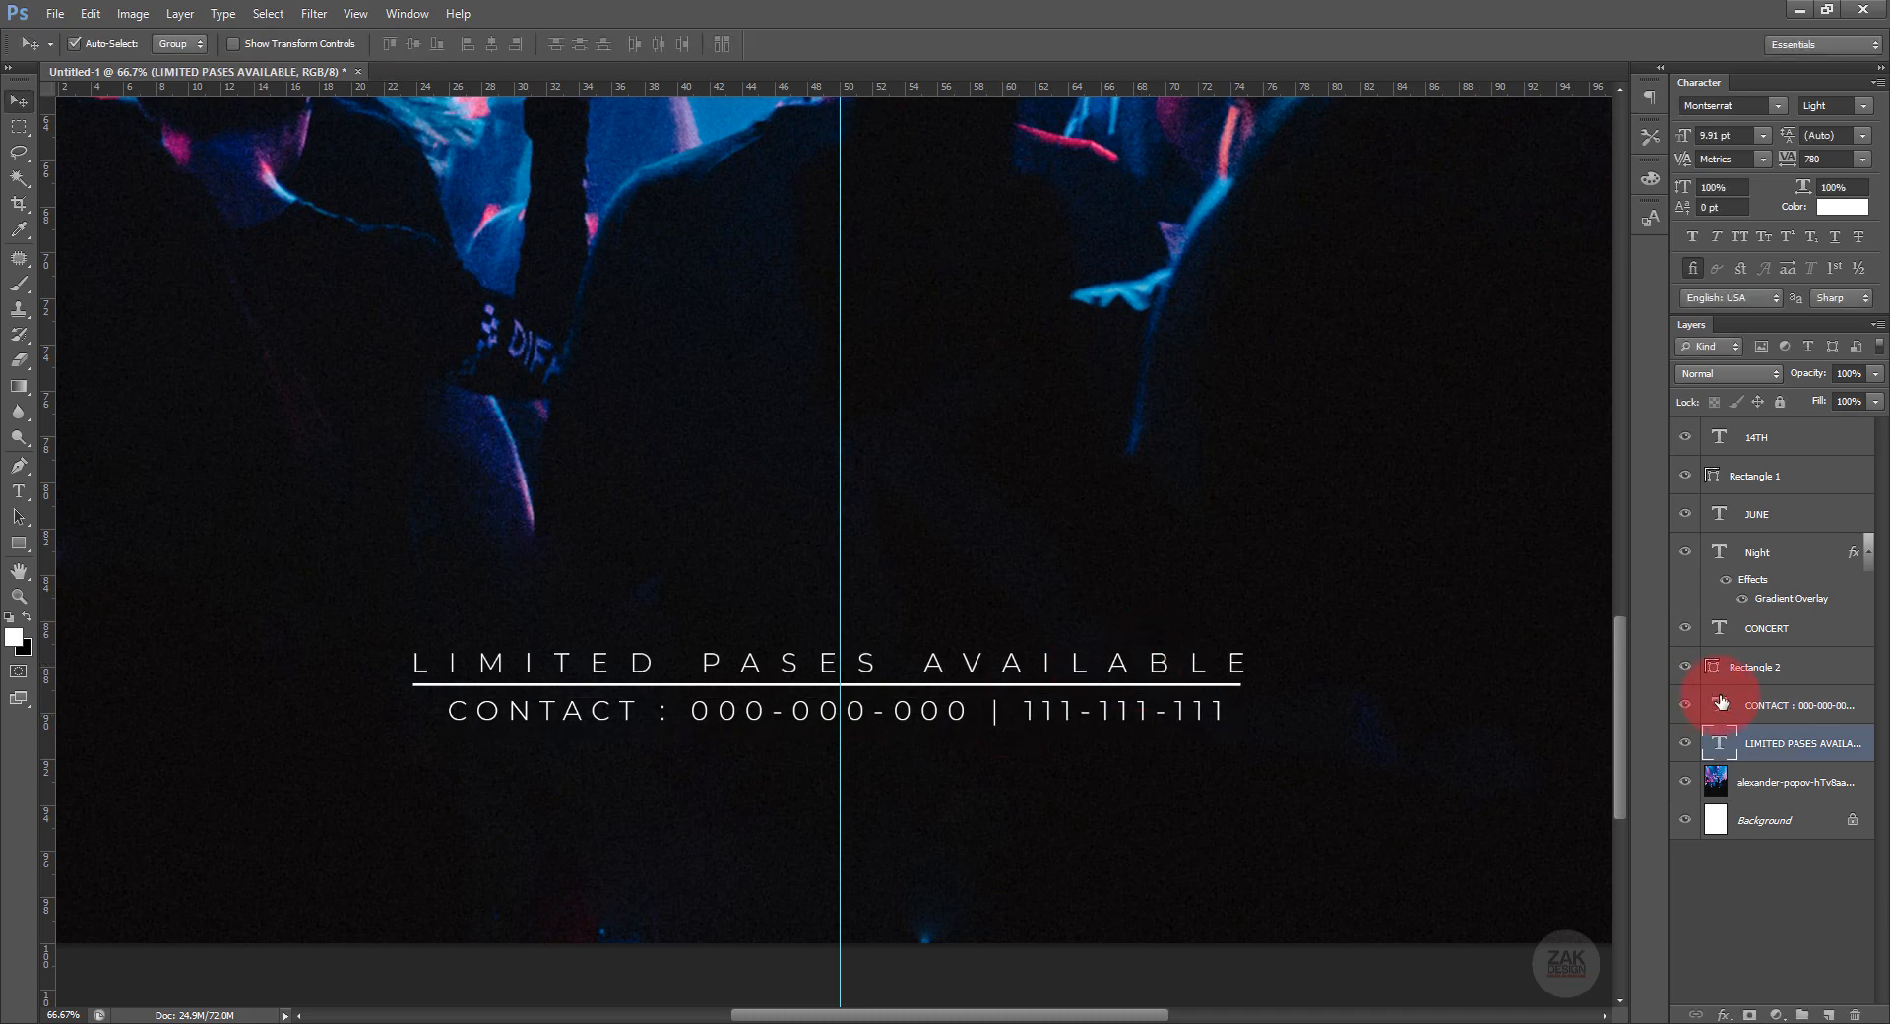
pyautogui.doubleClick(1716, 745)
pyautogui.click(293, 44)
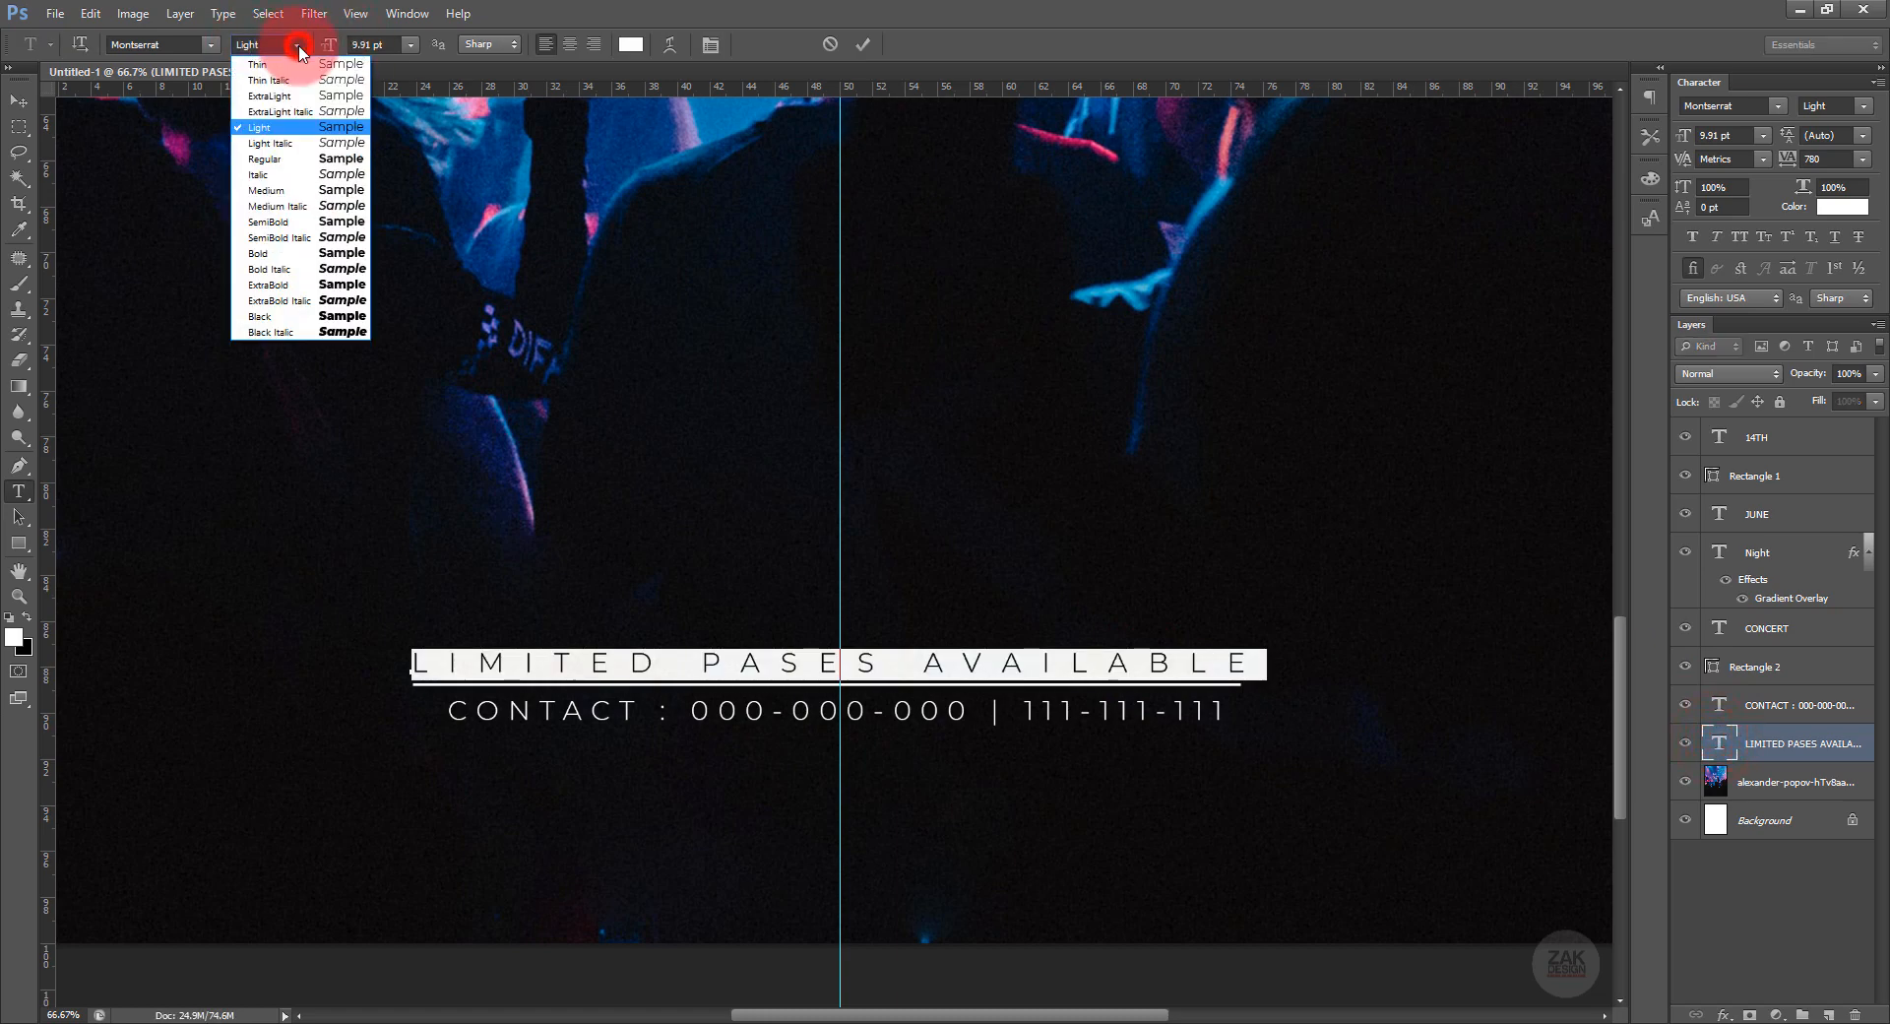
pyautogui.click(272, 193)
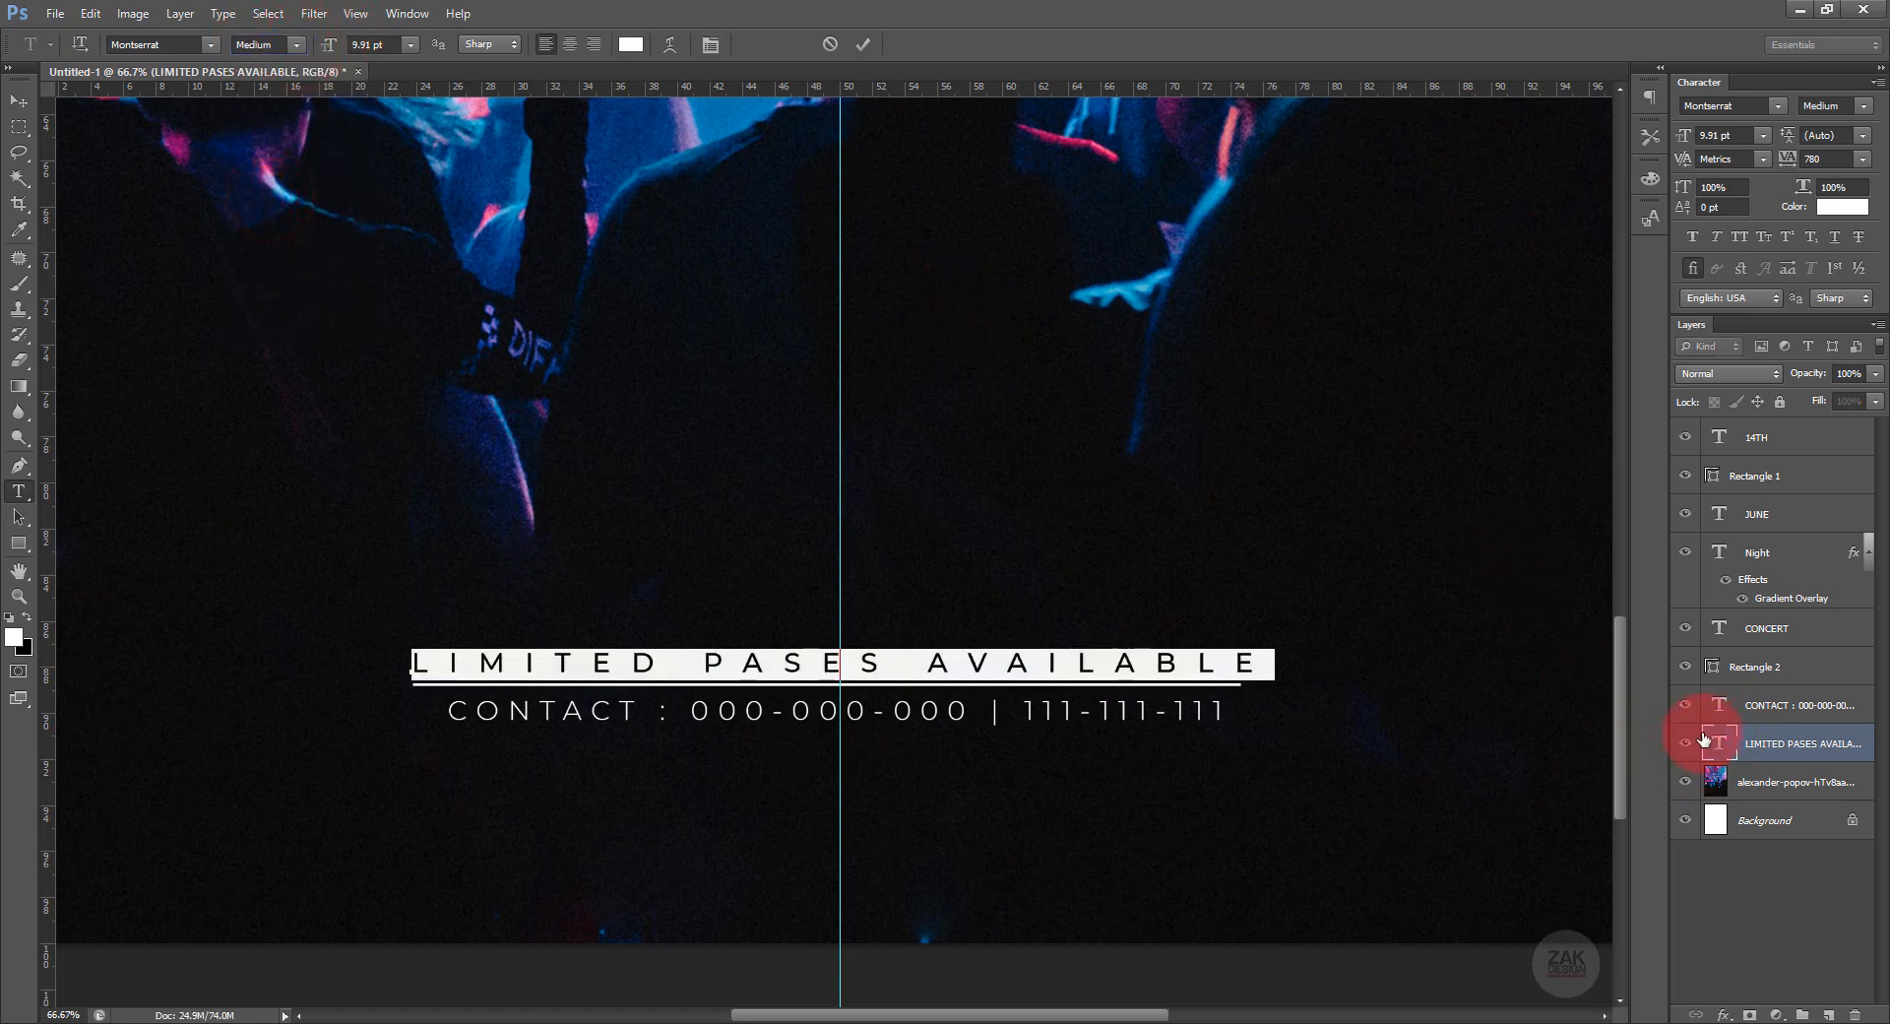
# Set the contact line's font weight to Medium and nudge the line slightly up toward the underline.
pyautogui.click(1714, 704)
pyautogui.doubleClick(1714, 705)
pyautogui.click(294, 45)
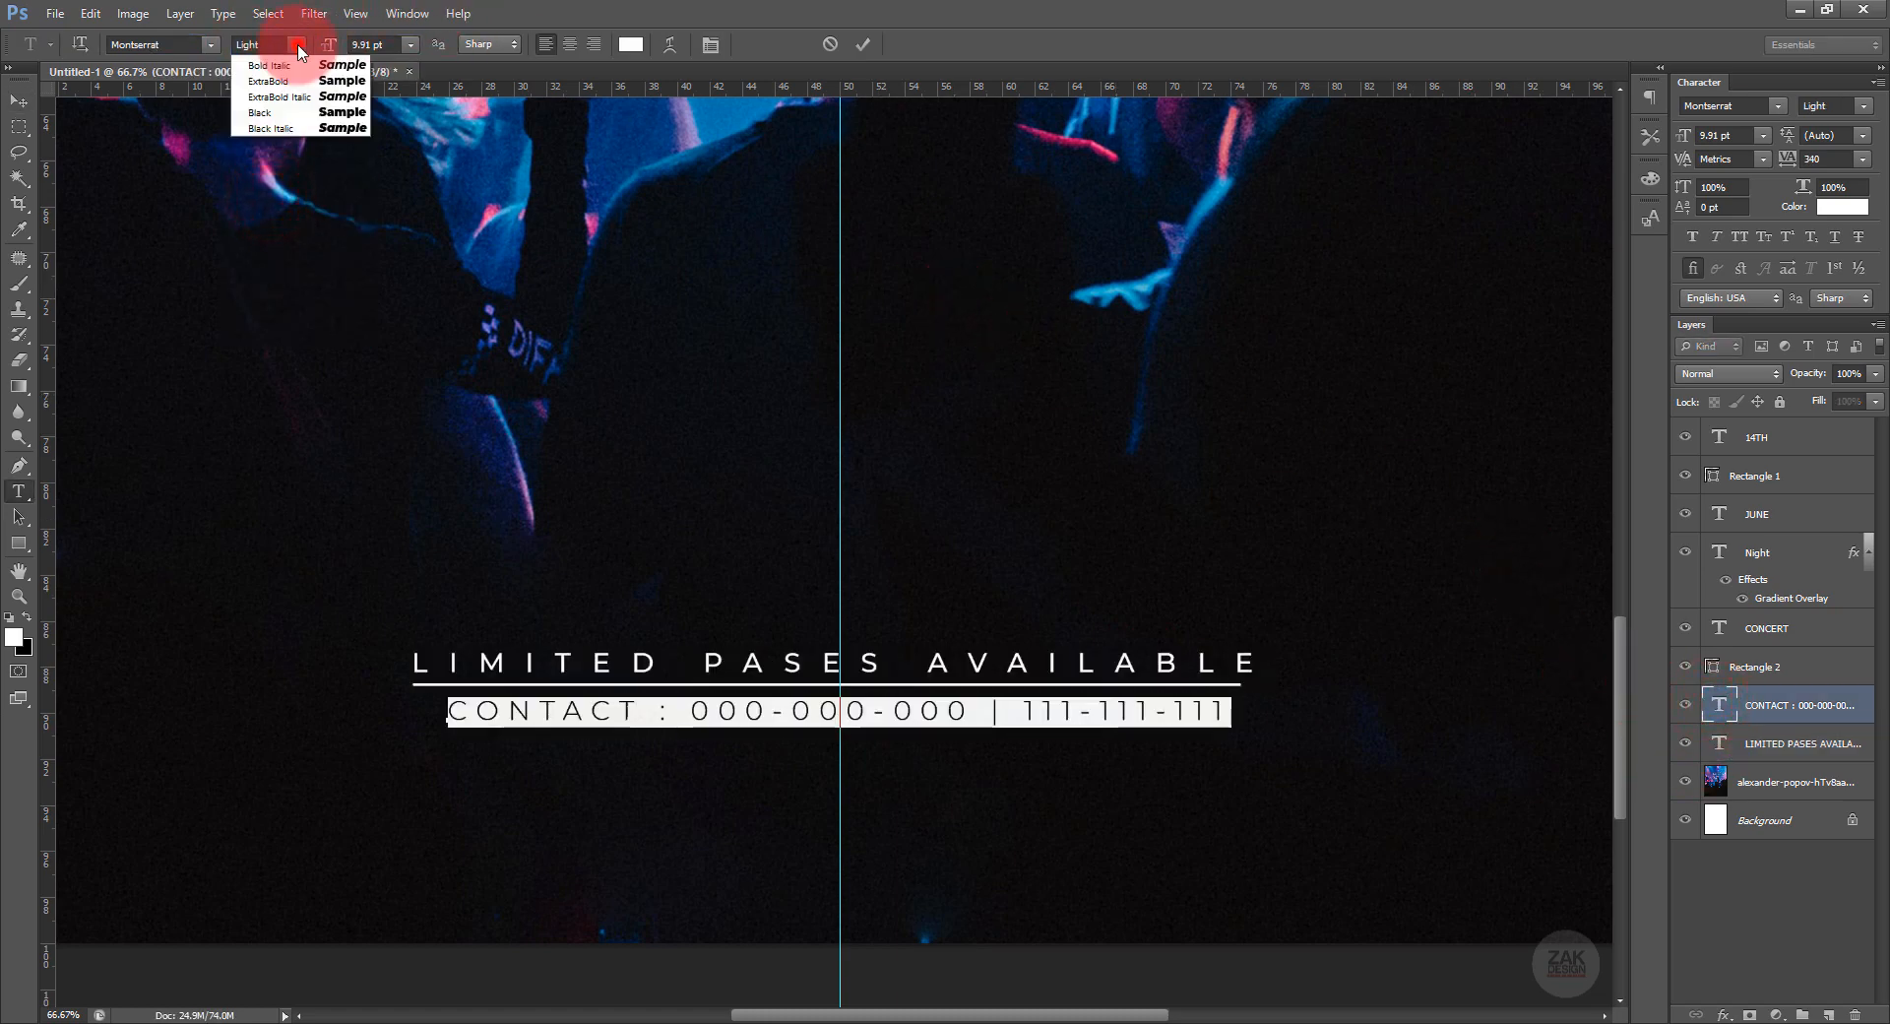
pyautogui.click(268, 190)
pyautogui.click(19, 99)
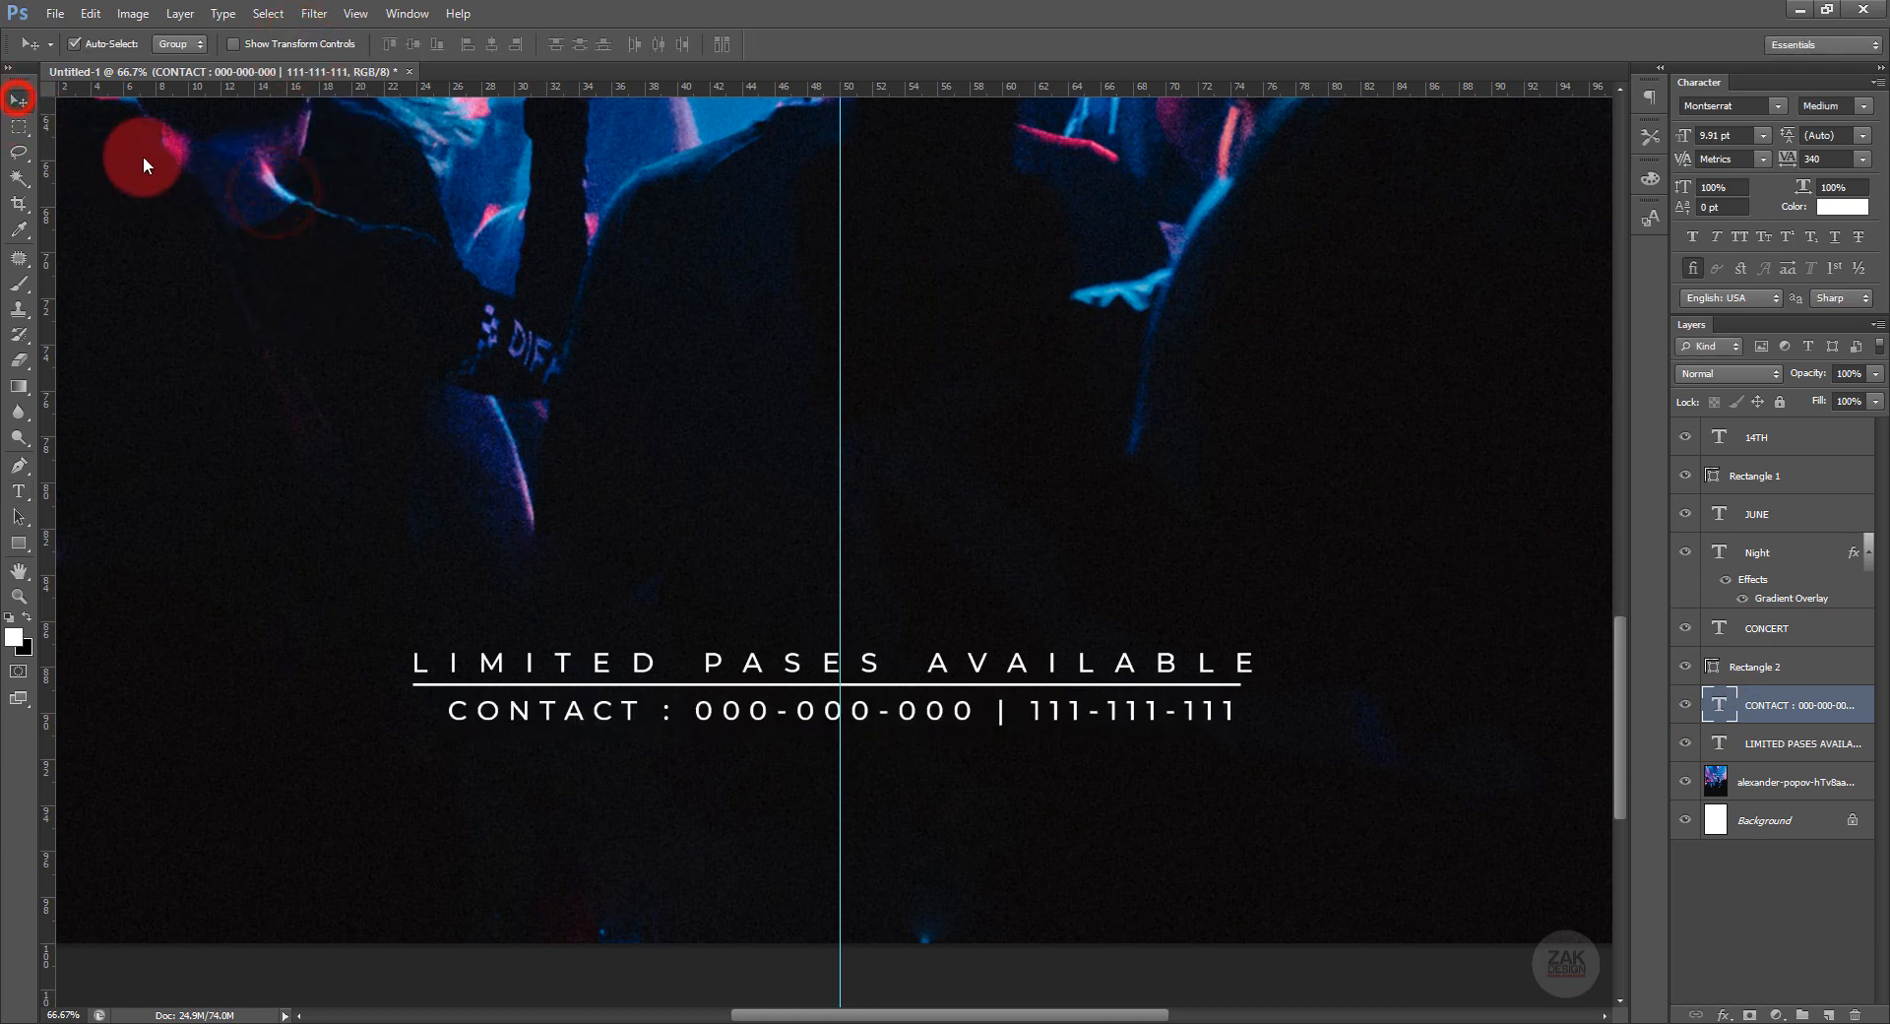
pyautogui.press('Up')
pyautogui.press('Up')
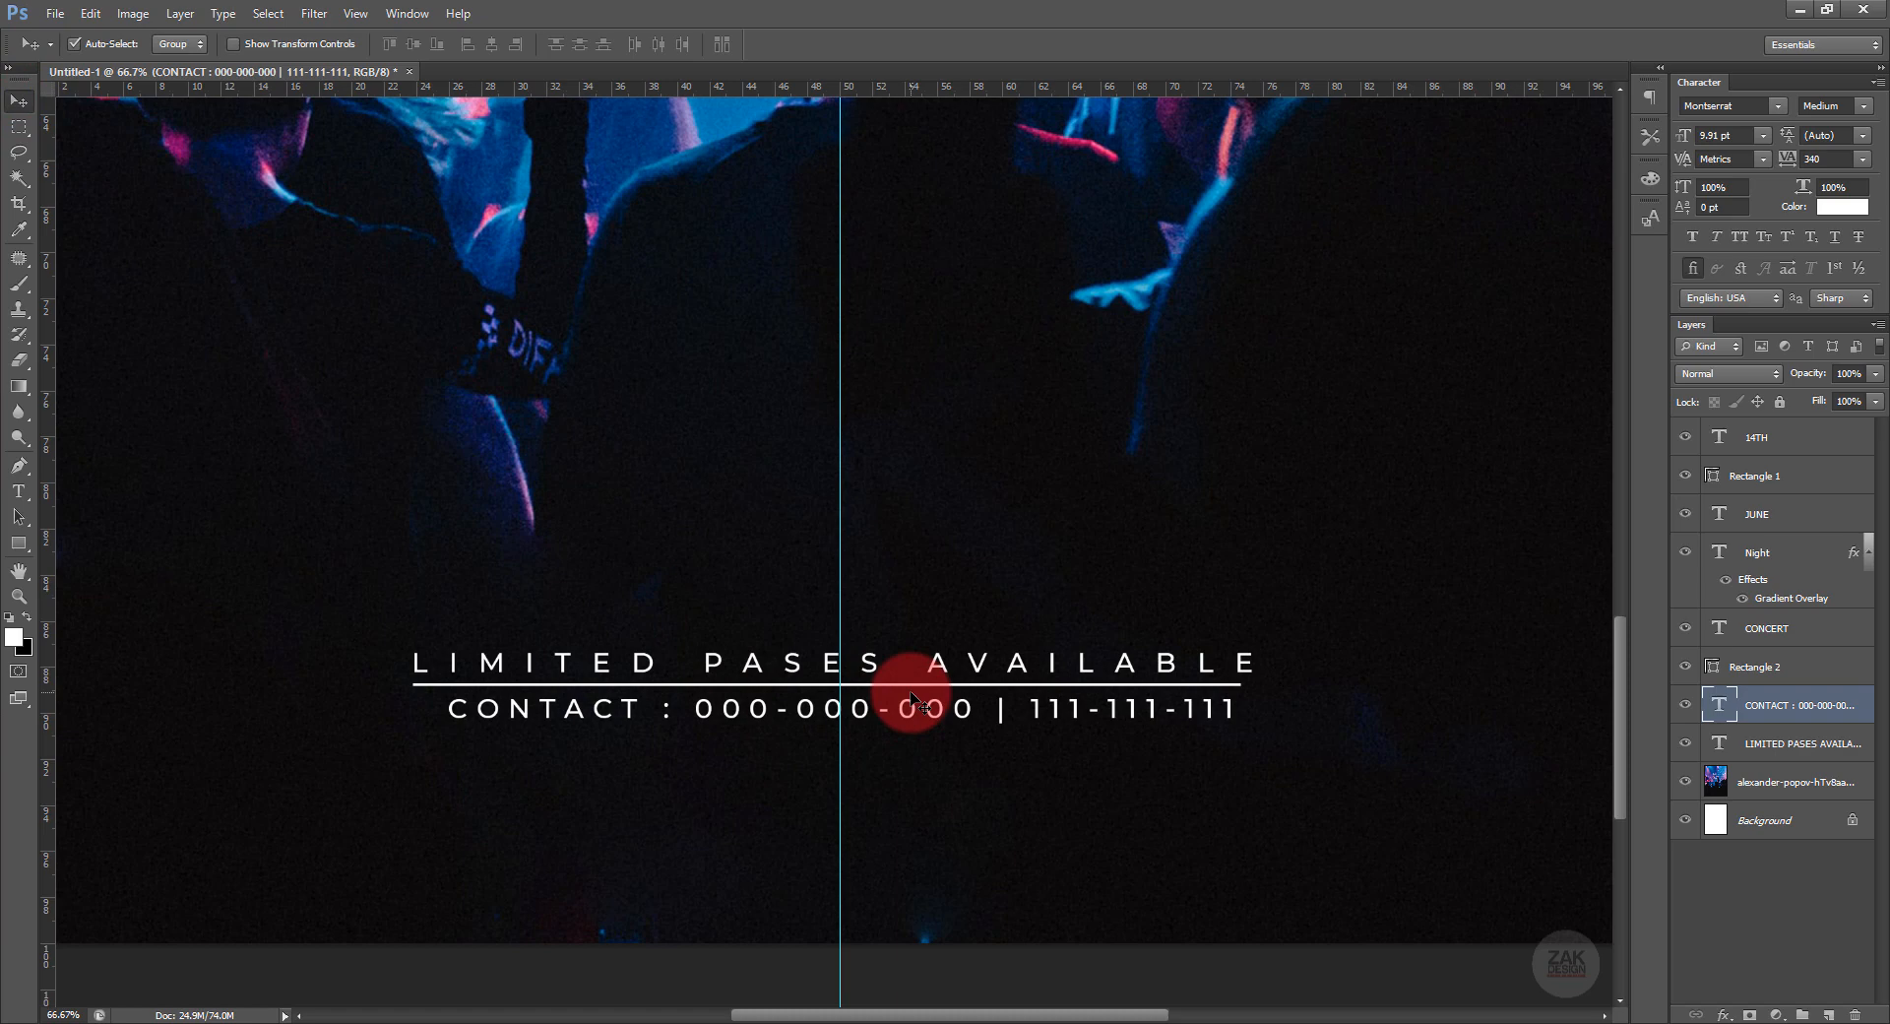
# Move the LIMITED PASES AVAILABLE line, its underline and the contact line together closer to the poster's lower edge.
pyautogui.hotkey('ctrl', '0')
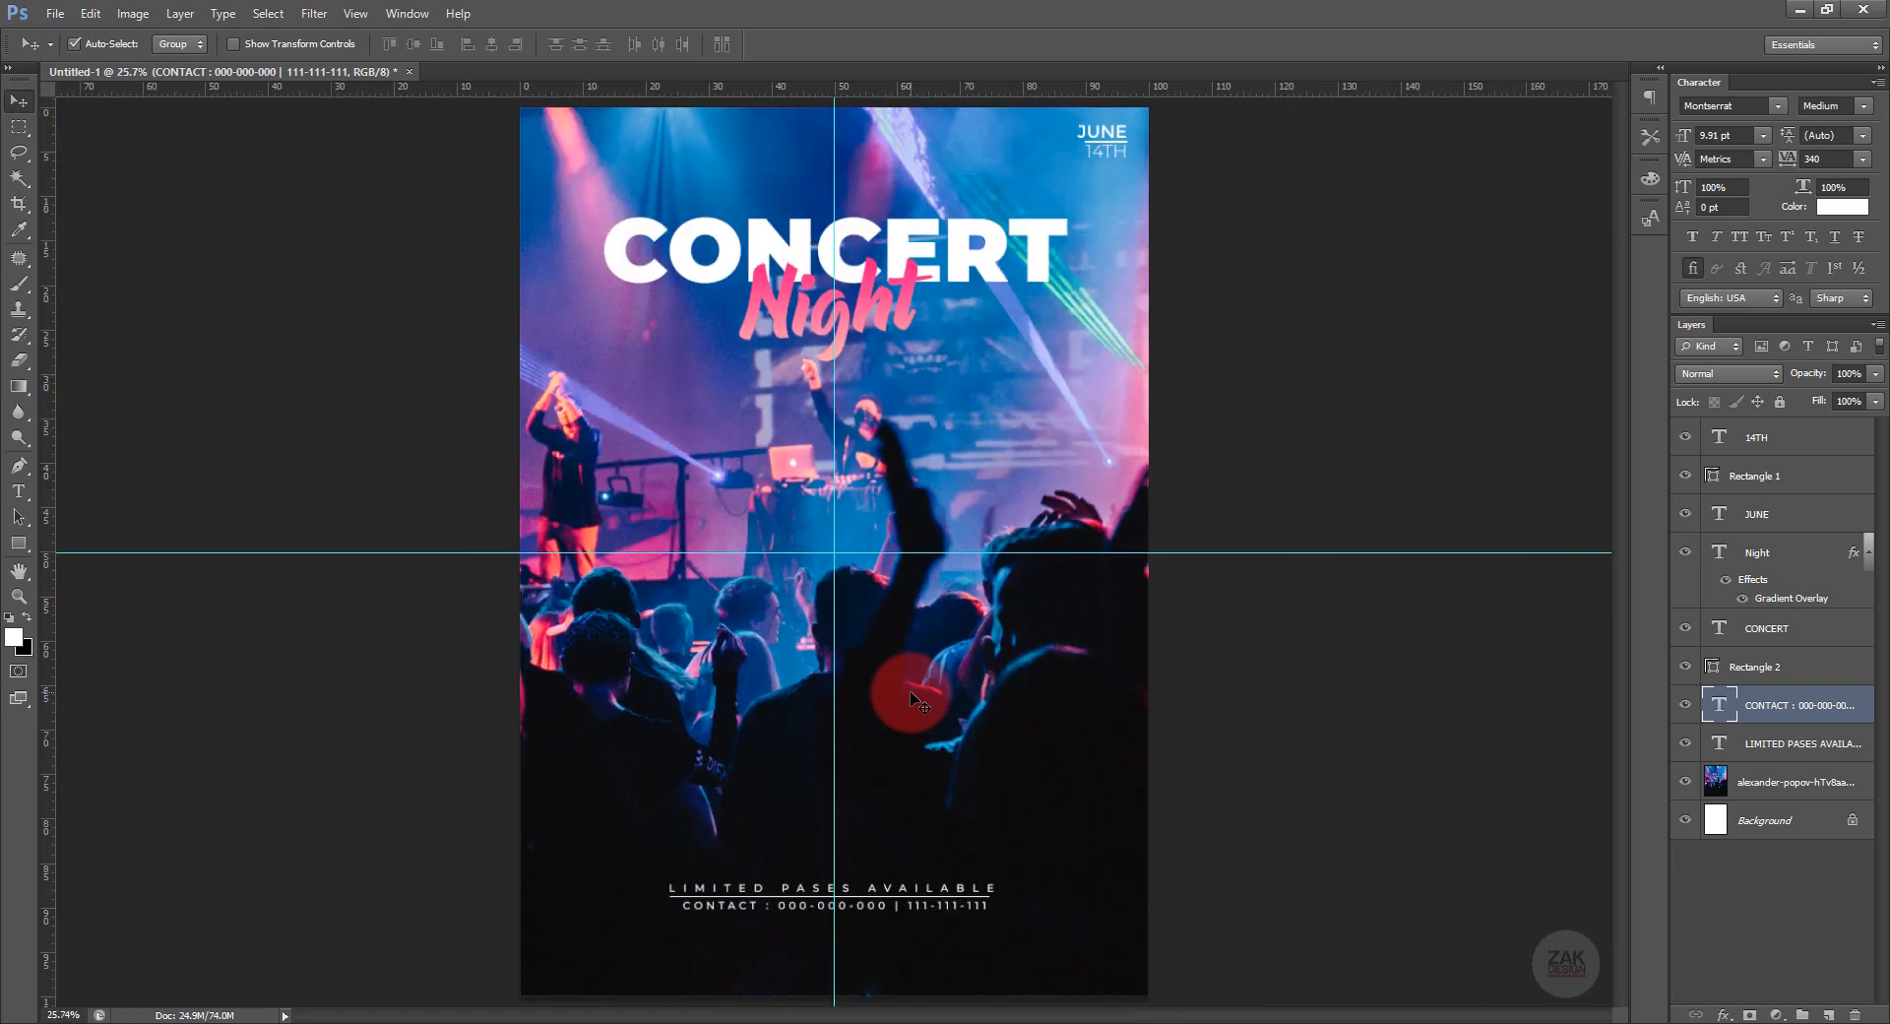
pyautogui.keyDown('ctrl'); pyautogui.click(1783, 668); pyautogui.keyUp('ctrl')
pyautogui.keyDown('ctrl'); pyautogui.click(1781, 743); pyautogui.keyUp('ctrl')
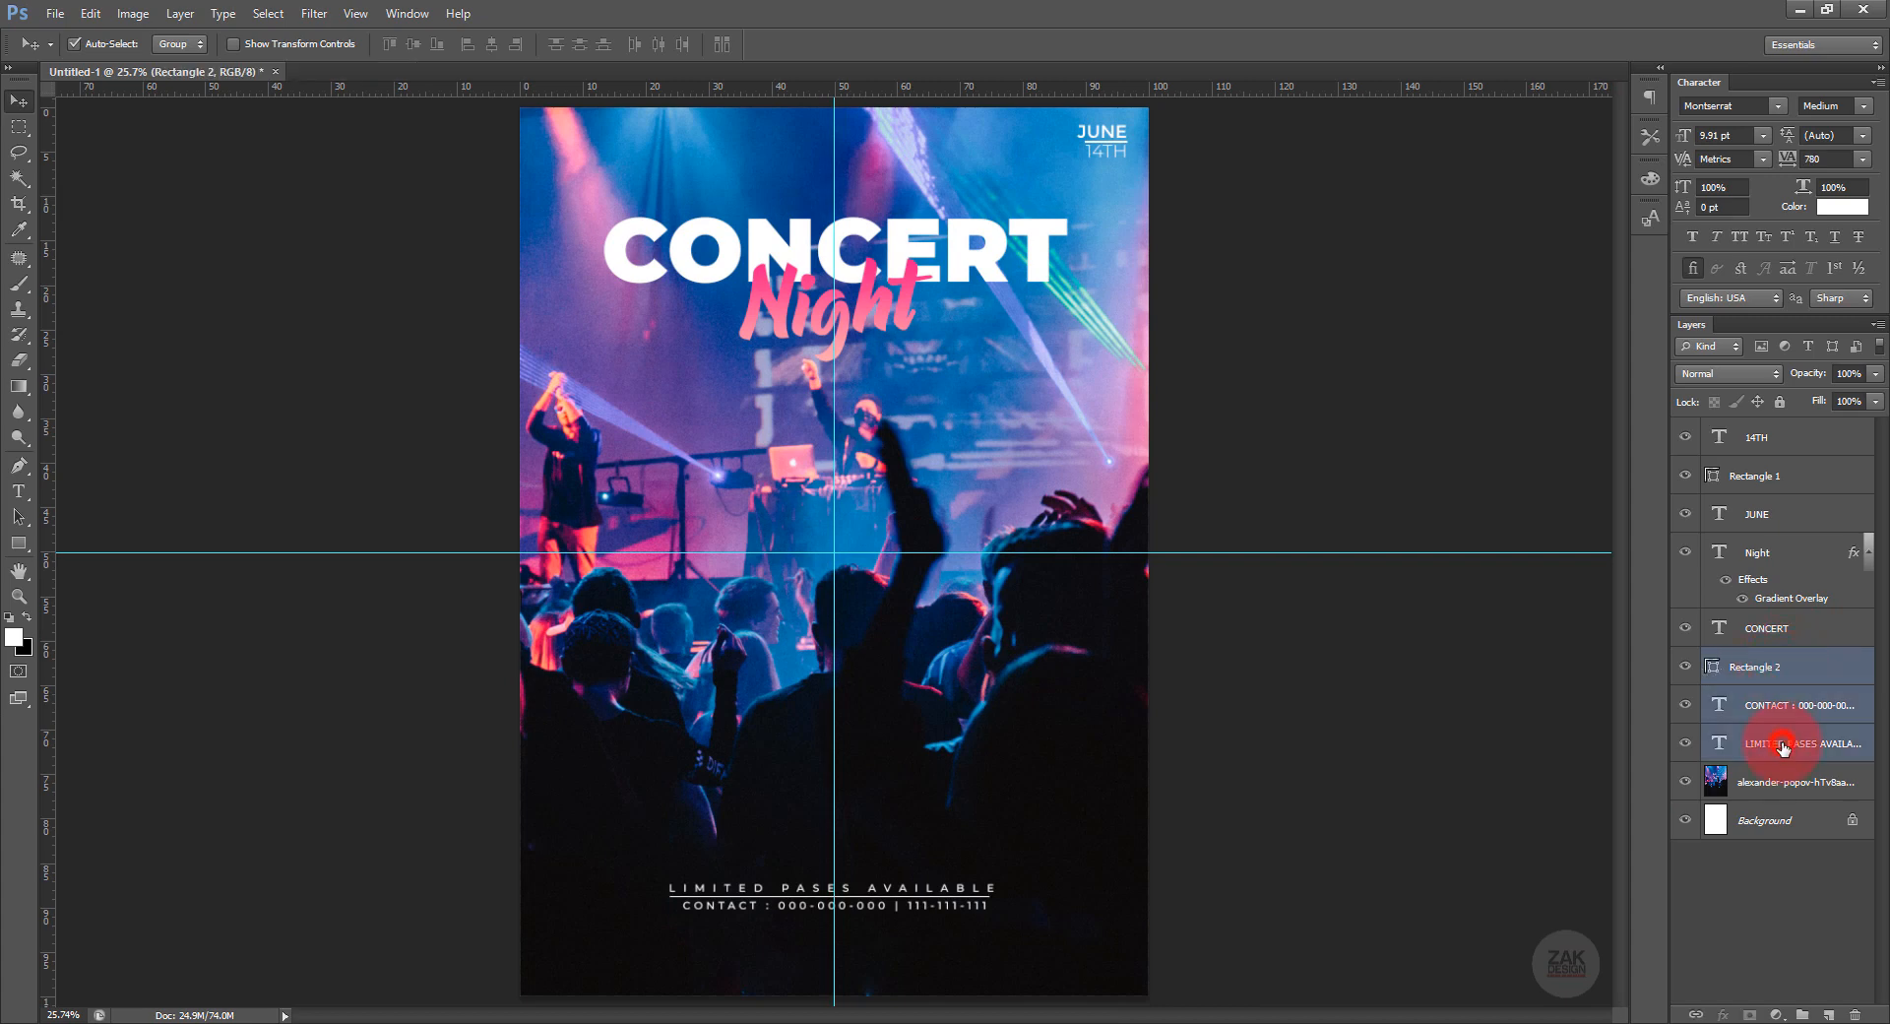
pyautogui.hotkey('shift', 'Down')
pyautogui.hotkey('shift', 'Down')
pyautogui.hotkey('shift', 'Down')
pyautogui.hotkey('shift', 'Down')
pyautogui.hotkey('shift', 'Down')
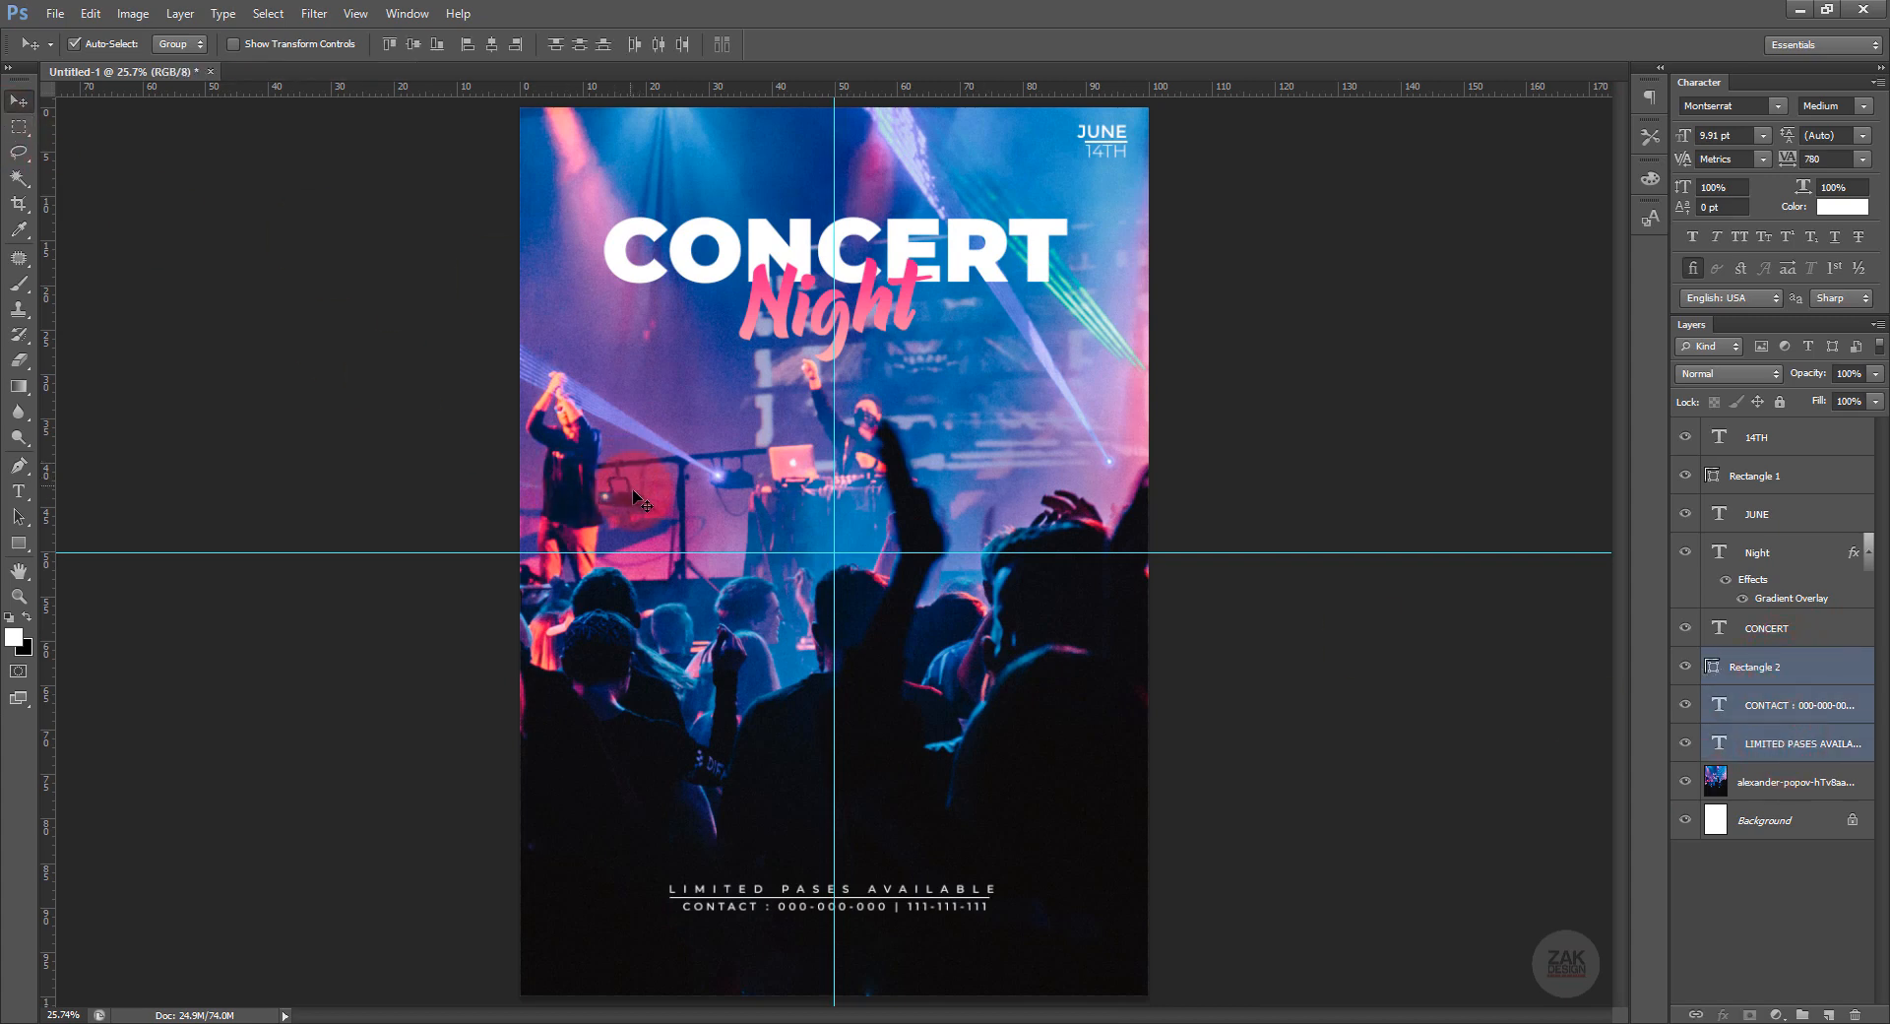
pyautogui.hotkey('shift', 'Down')
pyautogui.hotkey('shift', 'Down')
pyautogui.hotkey('shift', 'Down')
pyautogui.hotkey('shift', 'Down')
pyautogui.hotkey('shift', 'Down')
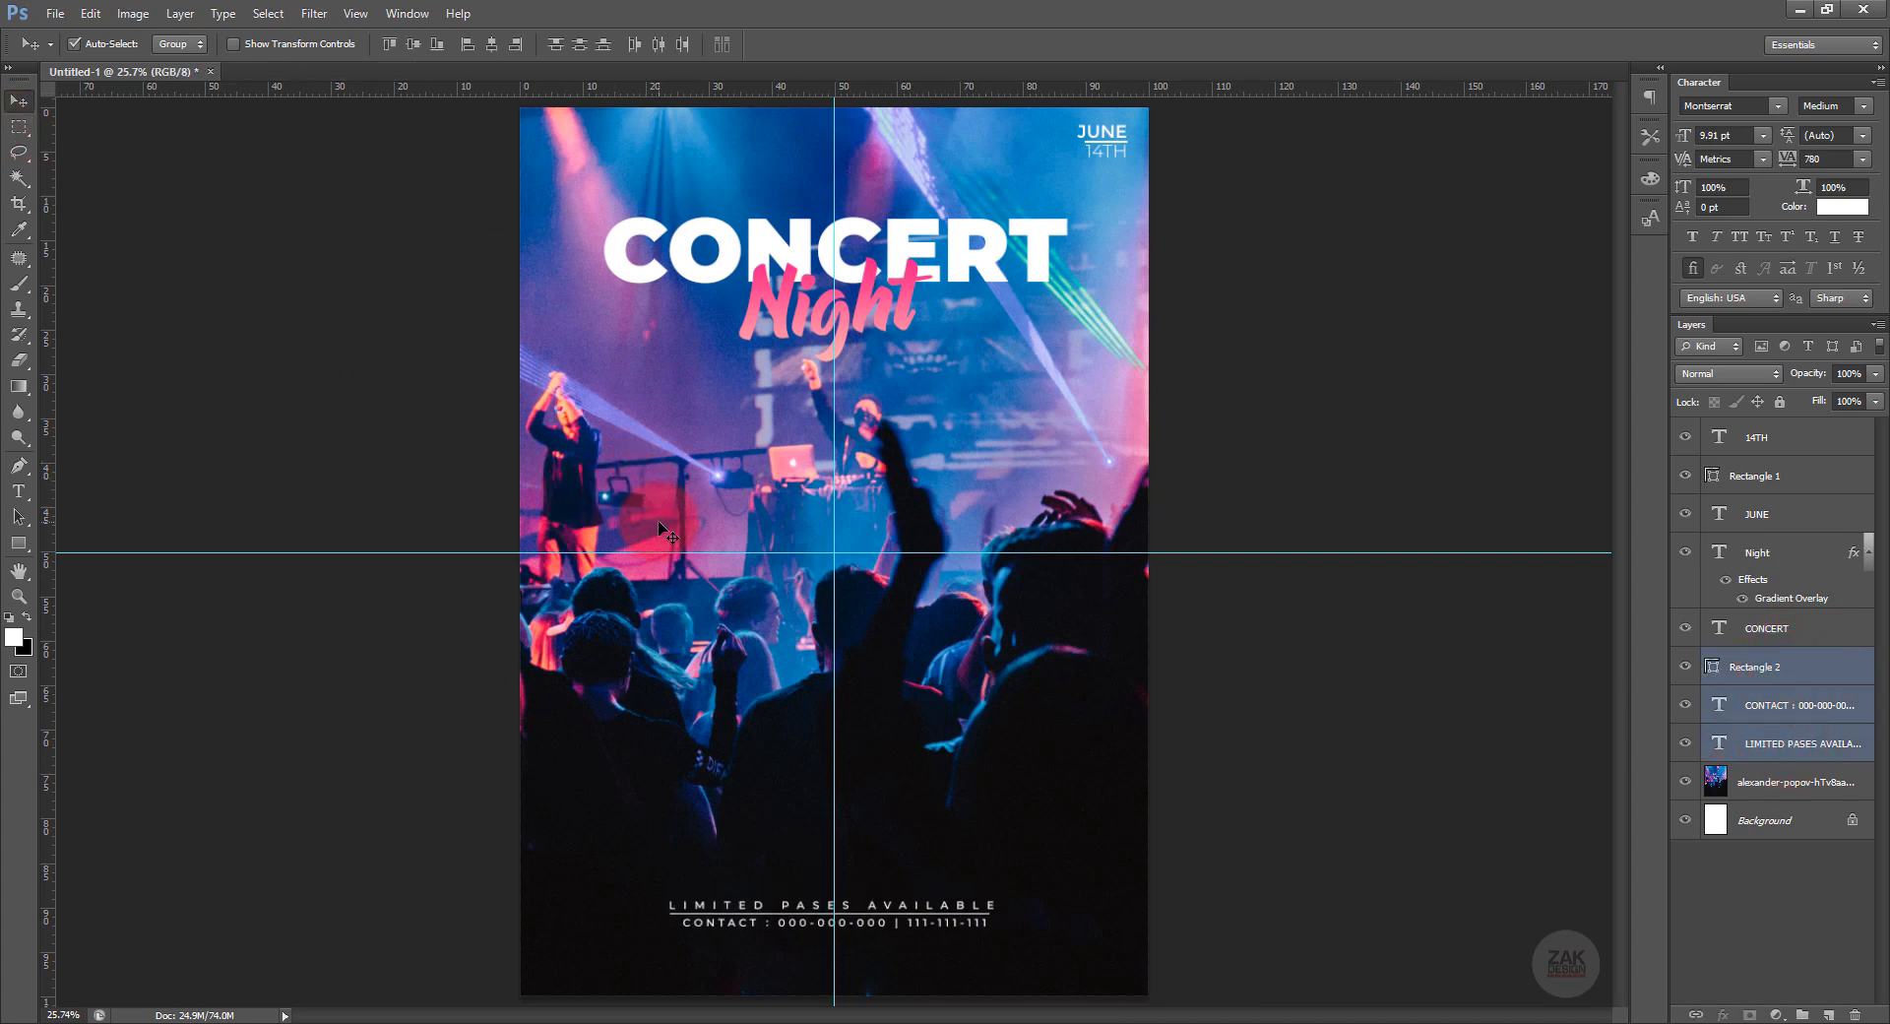
# Place the black-dot-background image on the poster, flip it horizontally and move it up to the poster's upper edge.
pyautogui.click(54, 14)
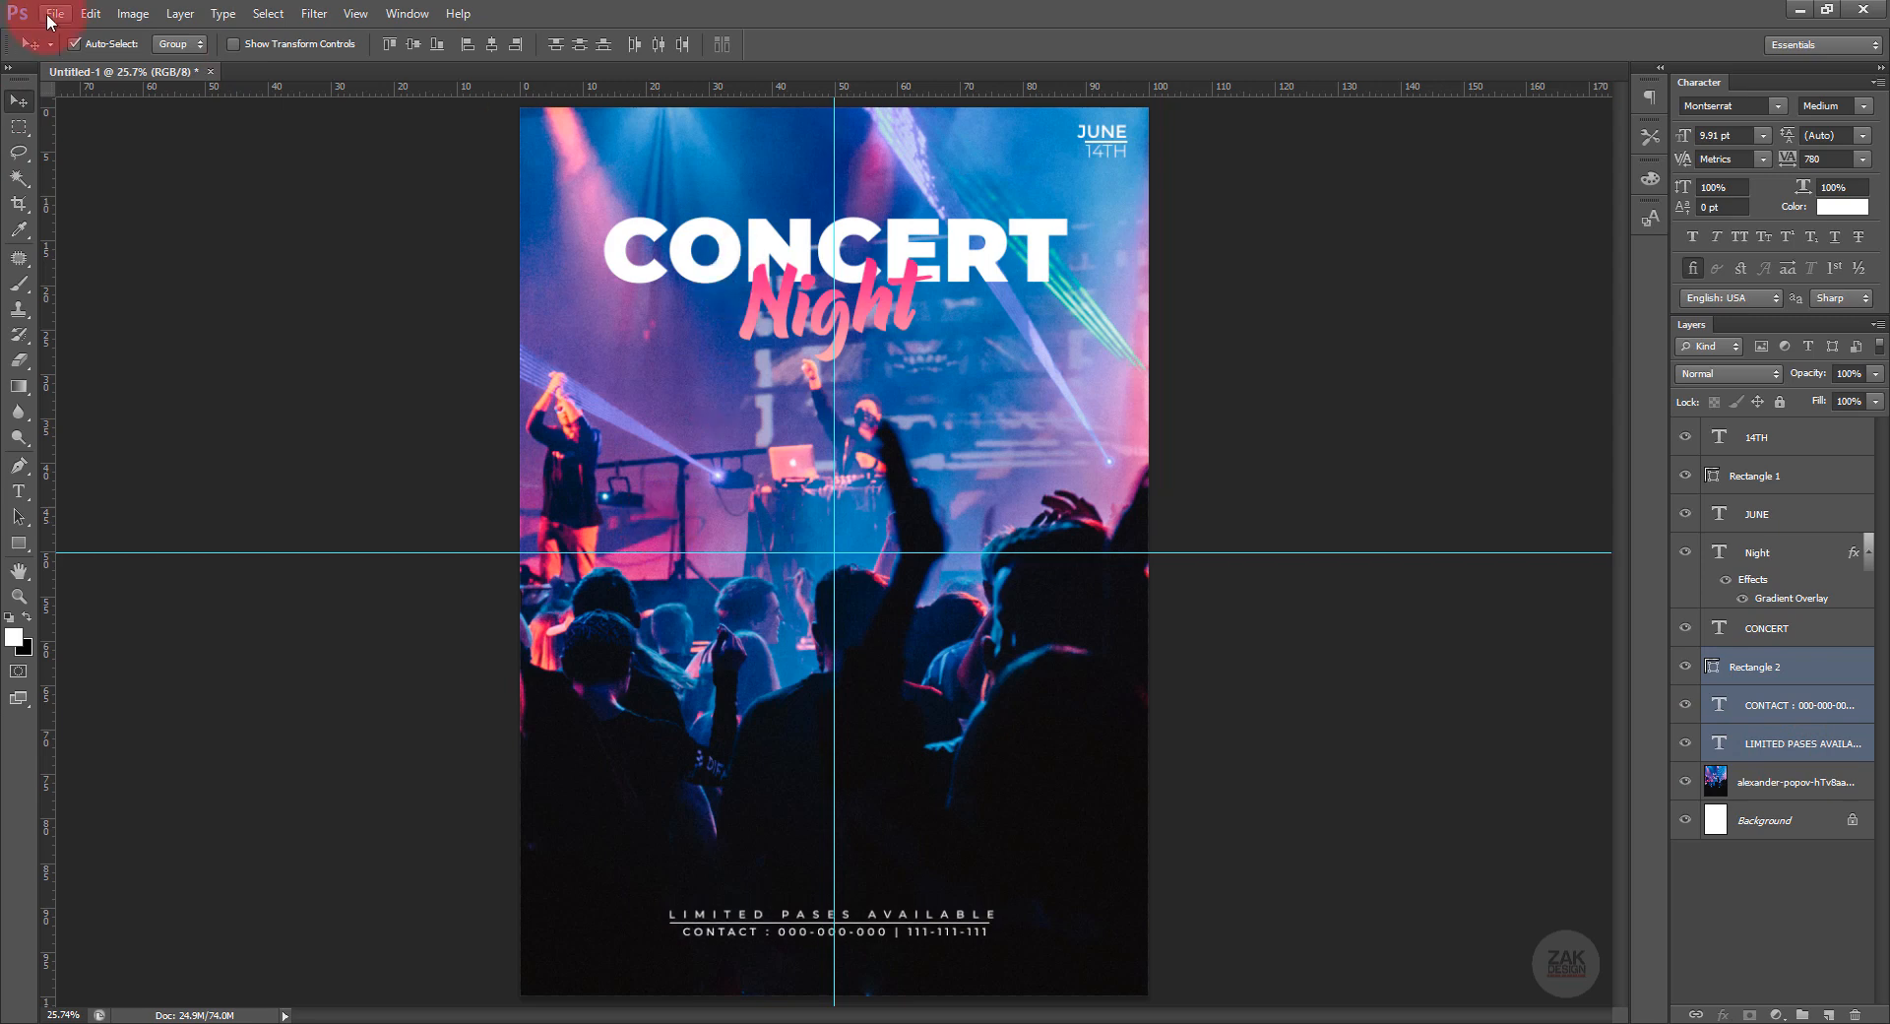
pyautogui.click(92, 331)
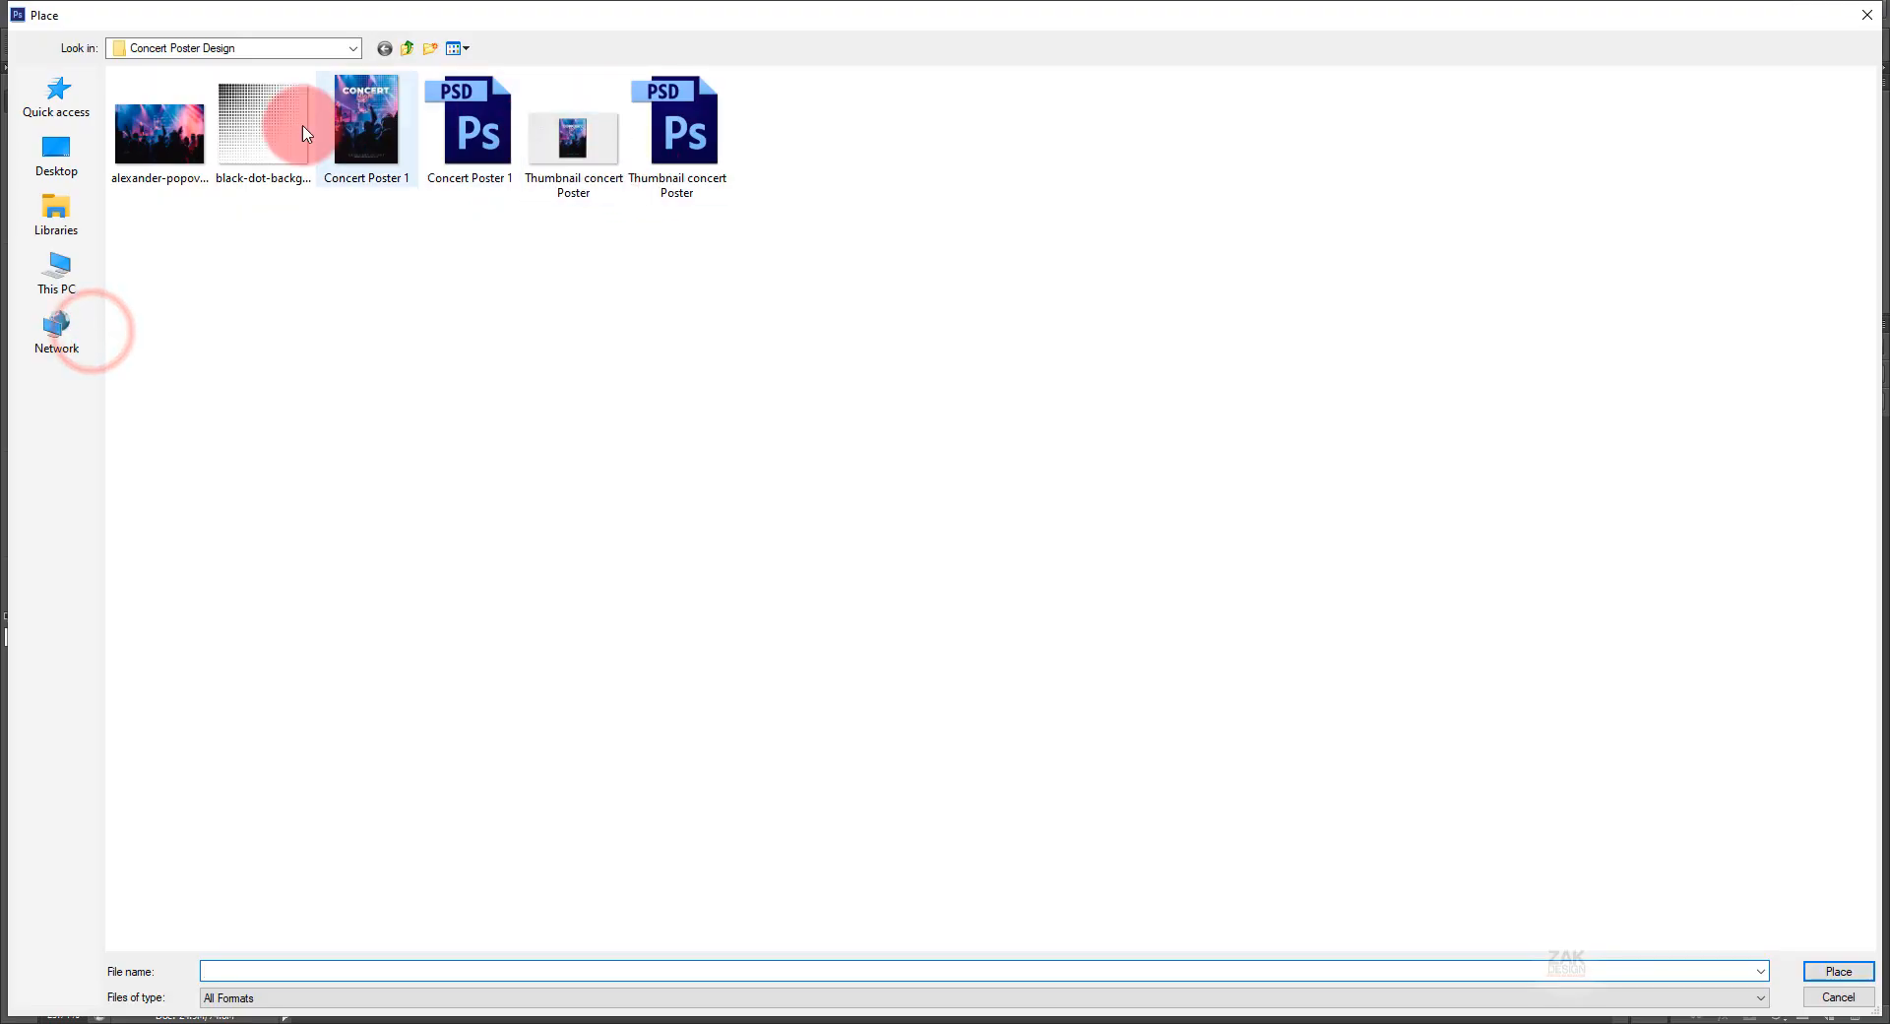
pyautogui.doubleClick(273, 120)
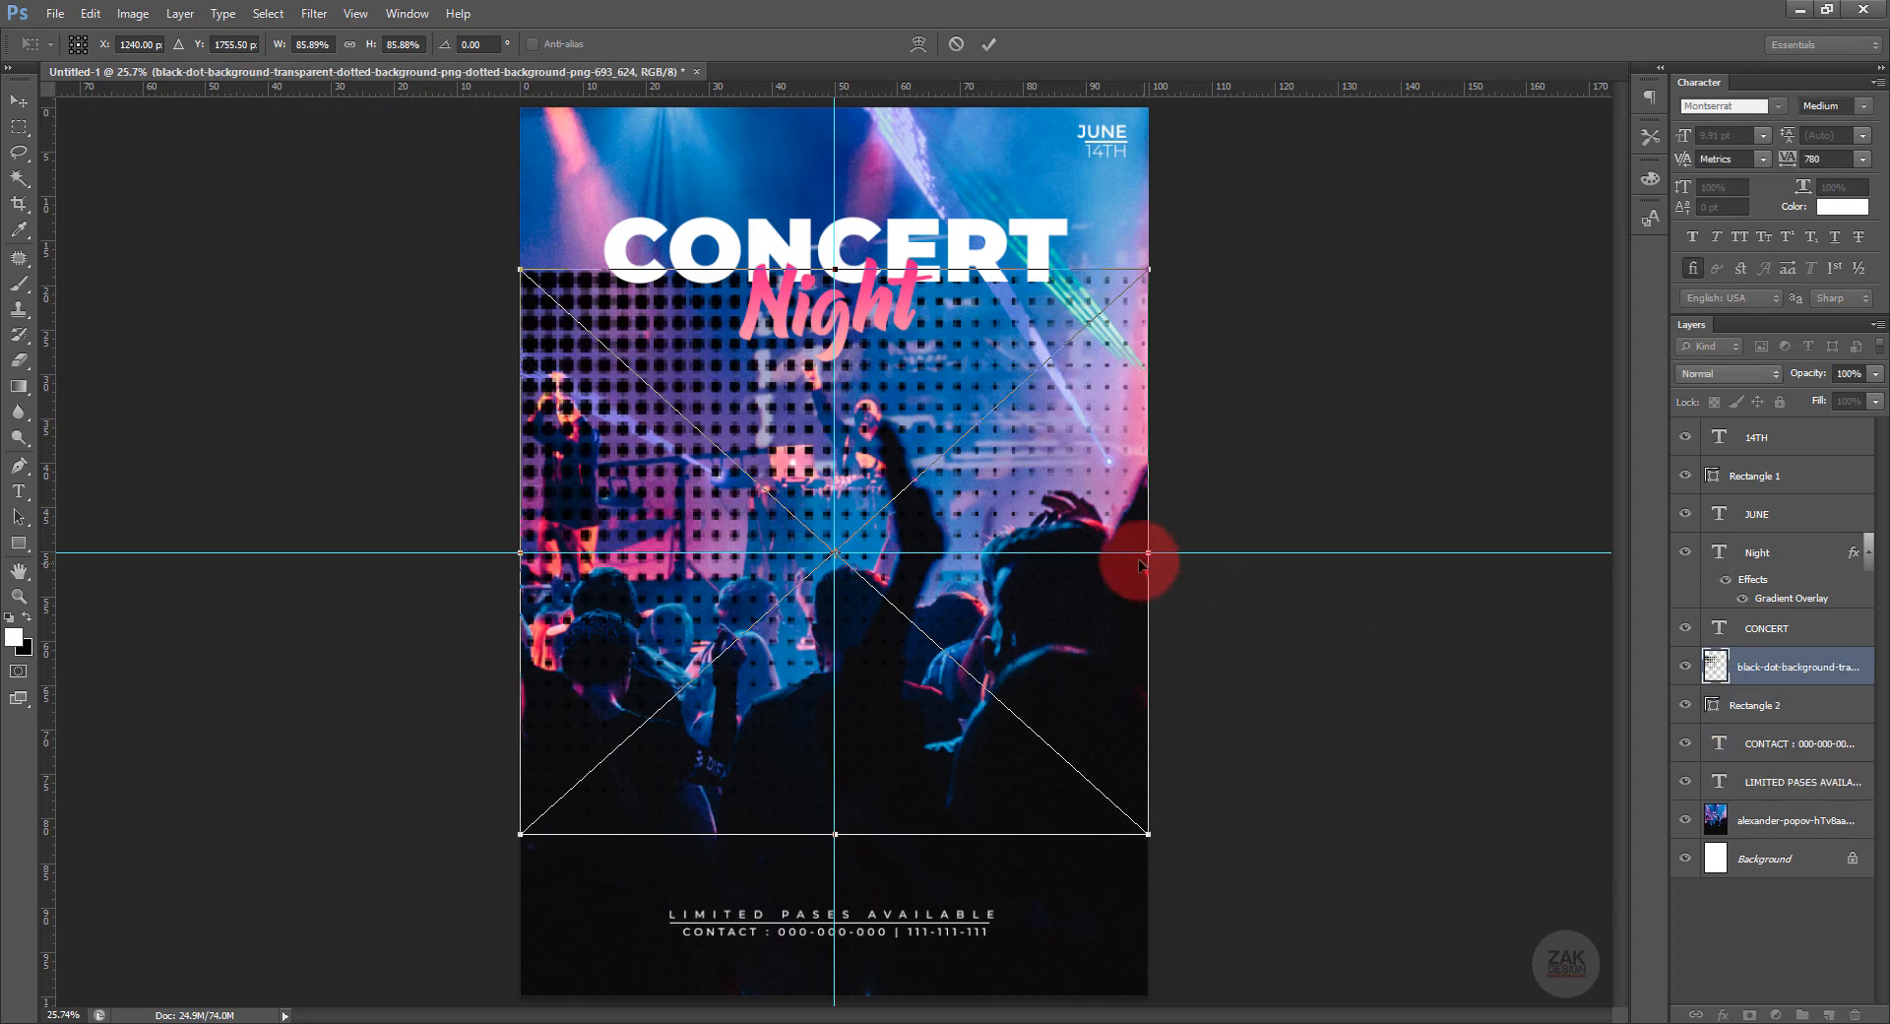
pyautogui.rightClick(1076, 478)
pyautogui.click(1129, 748)
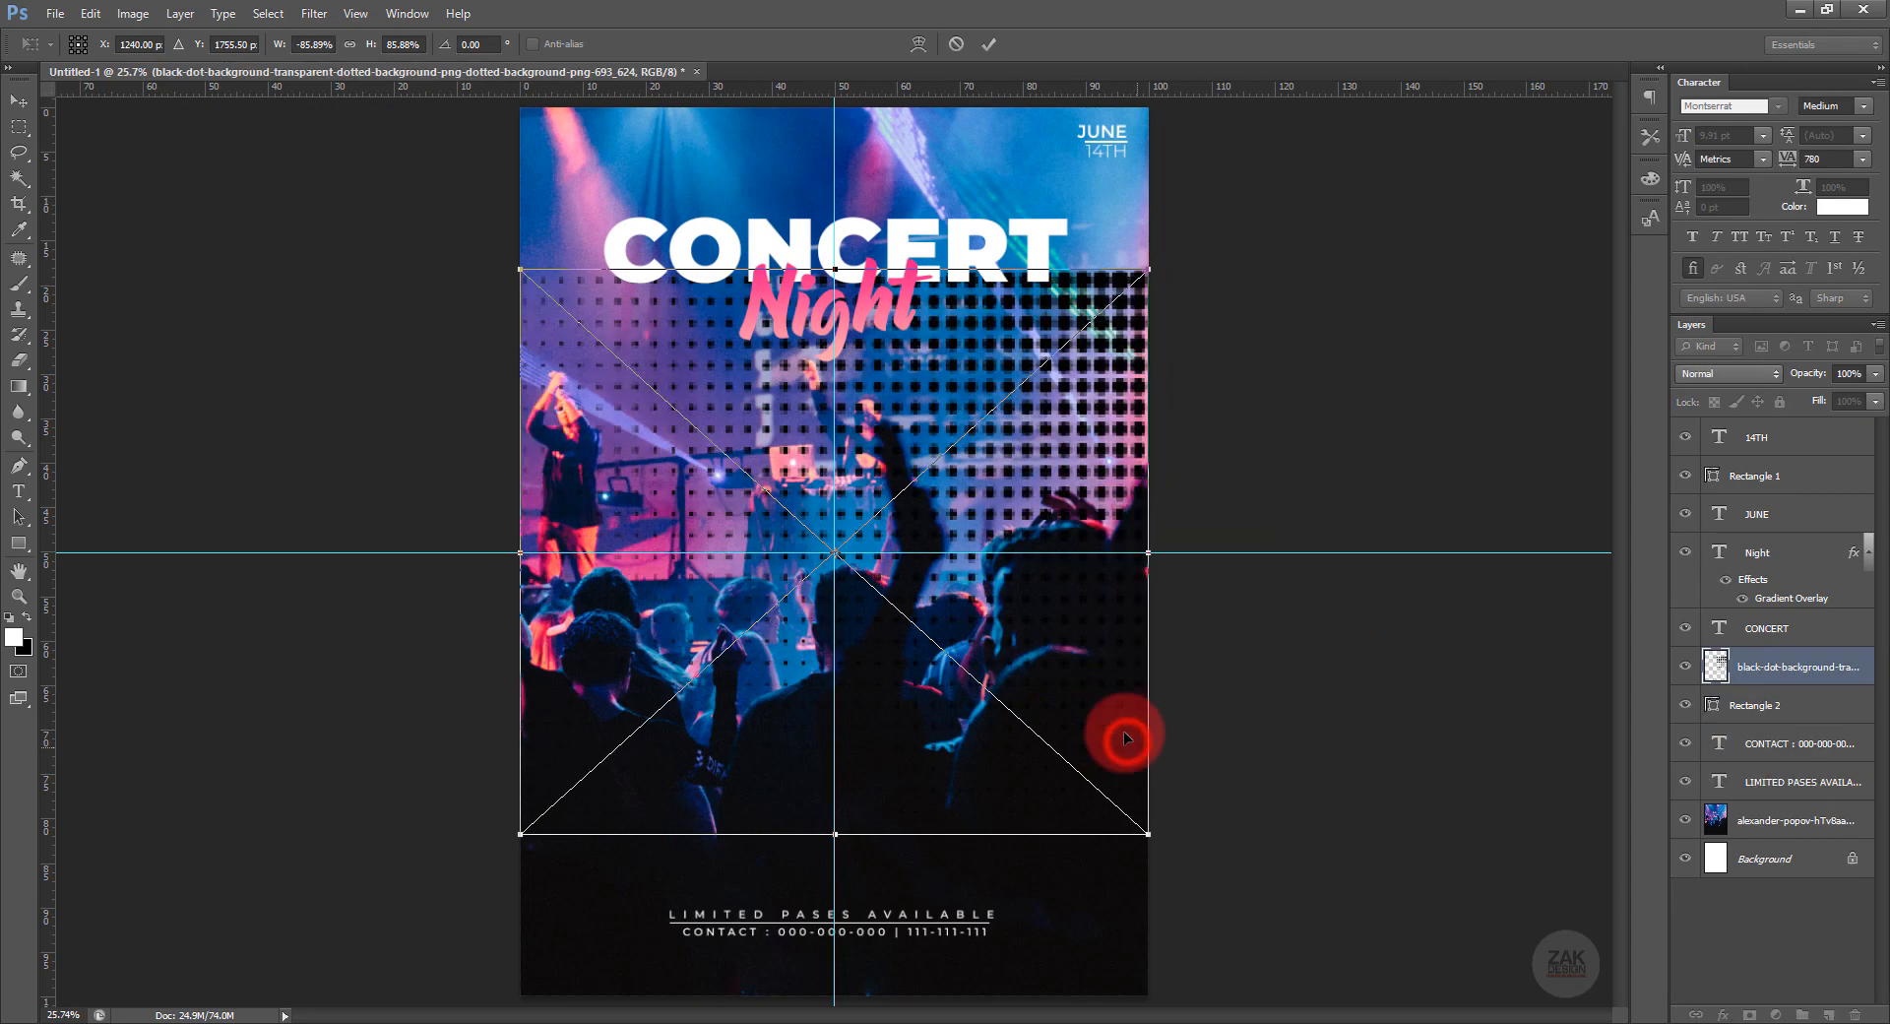
pyautogui.moveTo(1078, 477); pyautogui.dragTo(1104, 288)
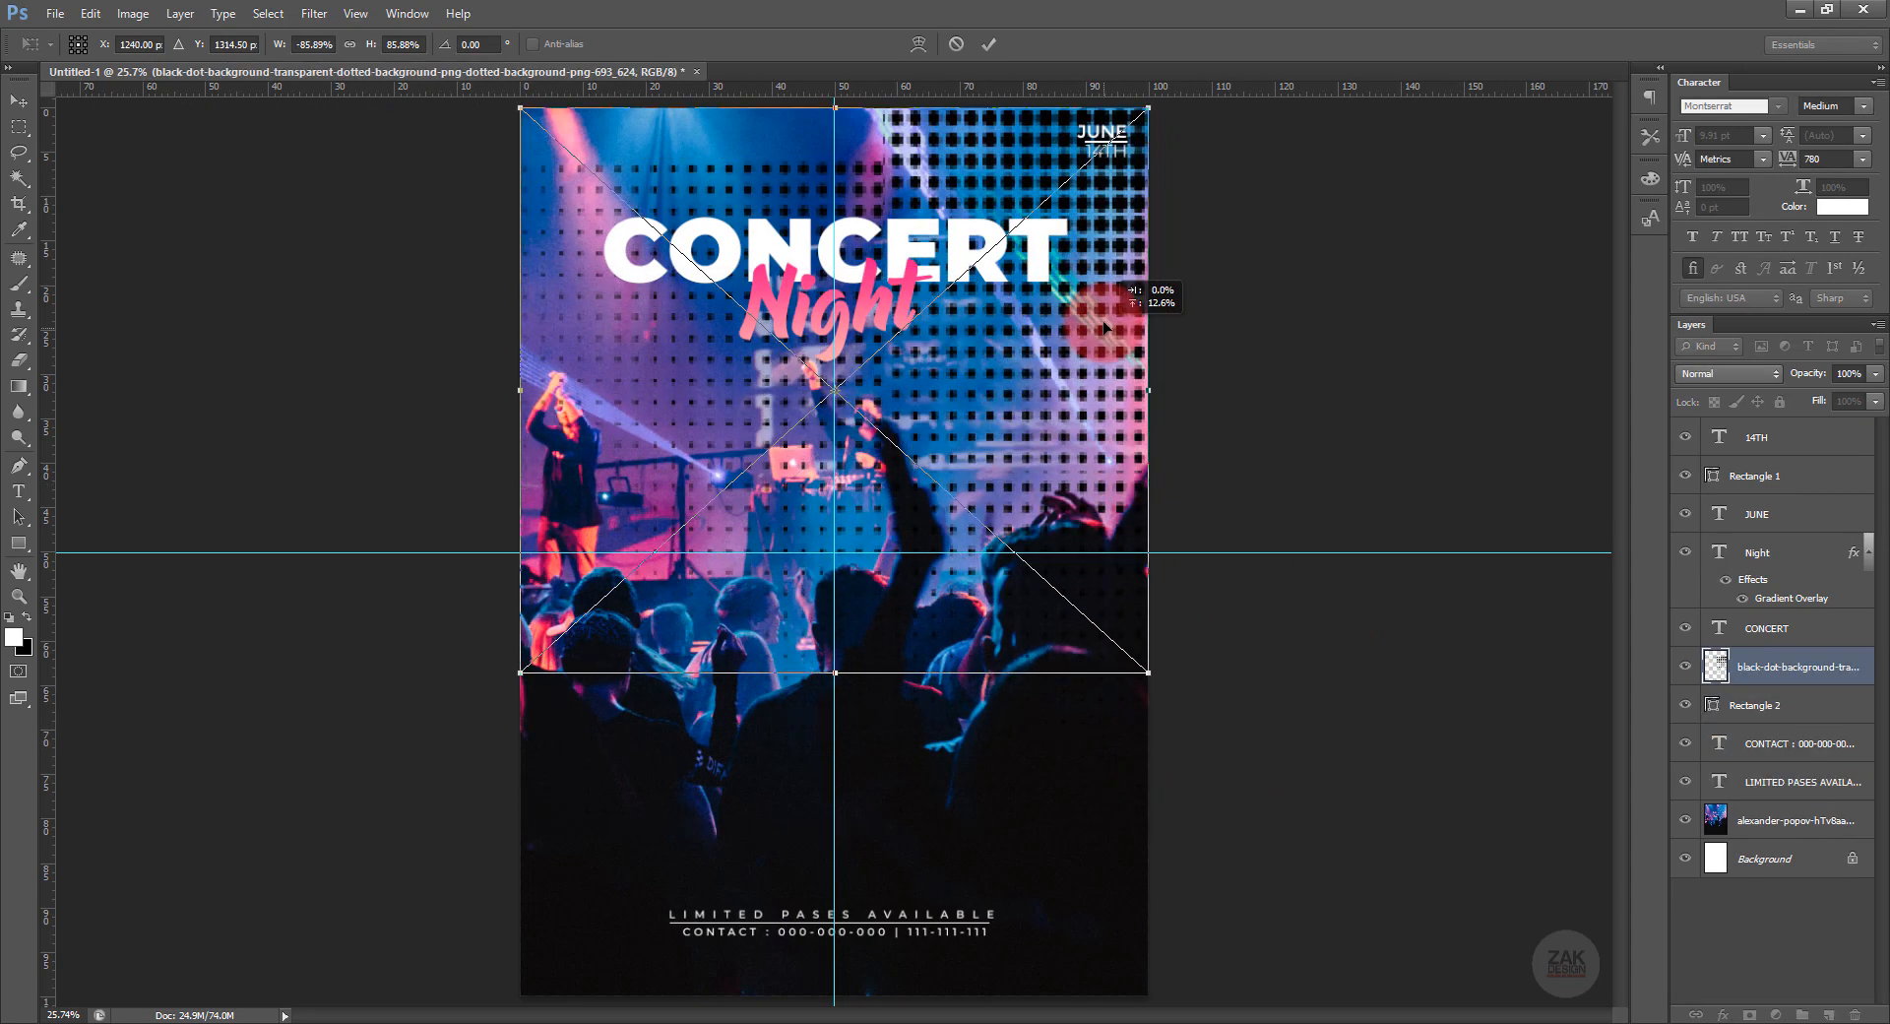
pyautogui.click(1784, 729)
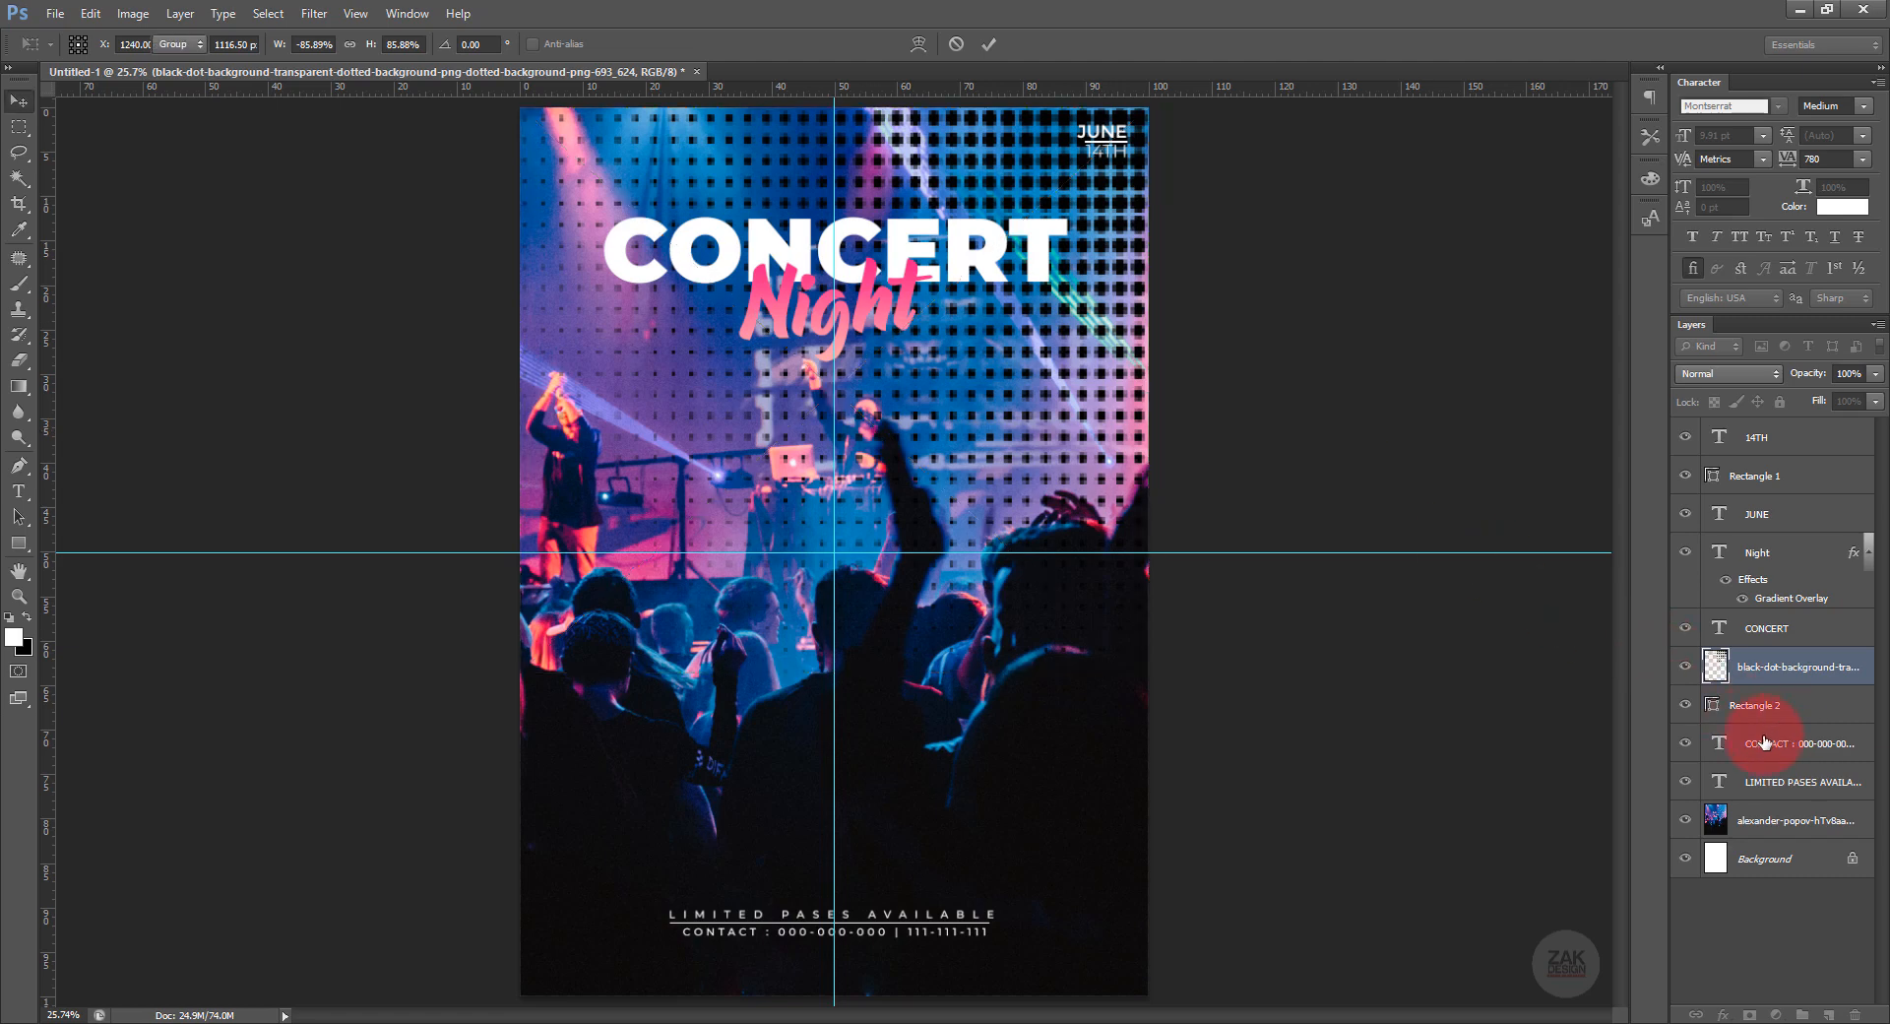
# Apply a white (ffffff) Color Overlay to the dot pattern layer.
pyautogui.click(1721, 1017)
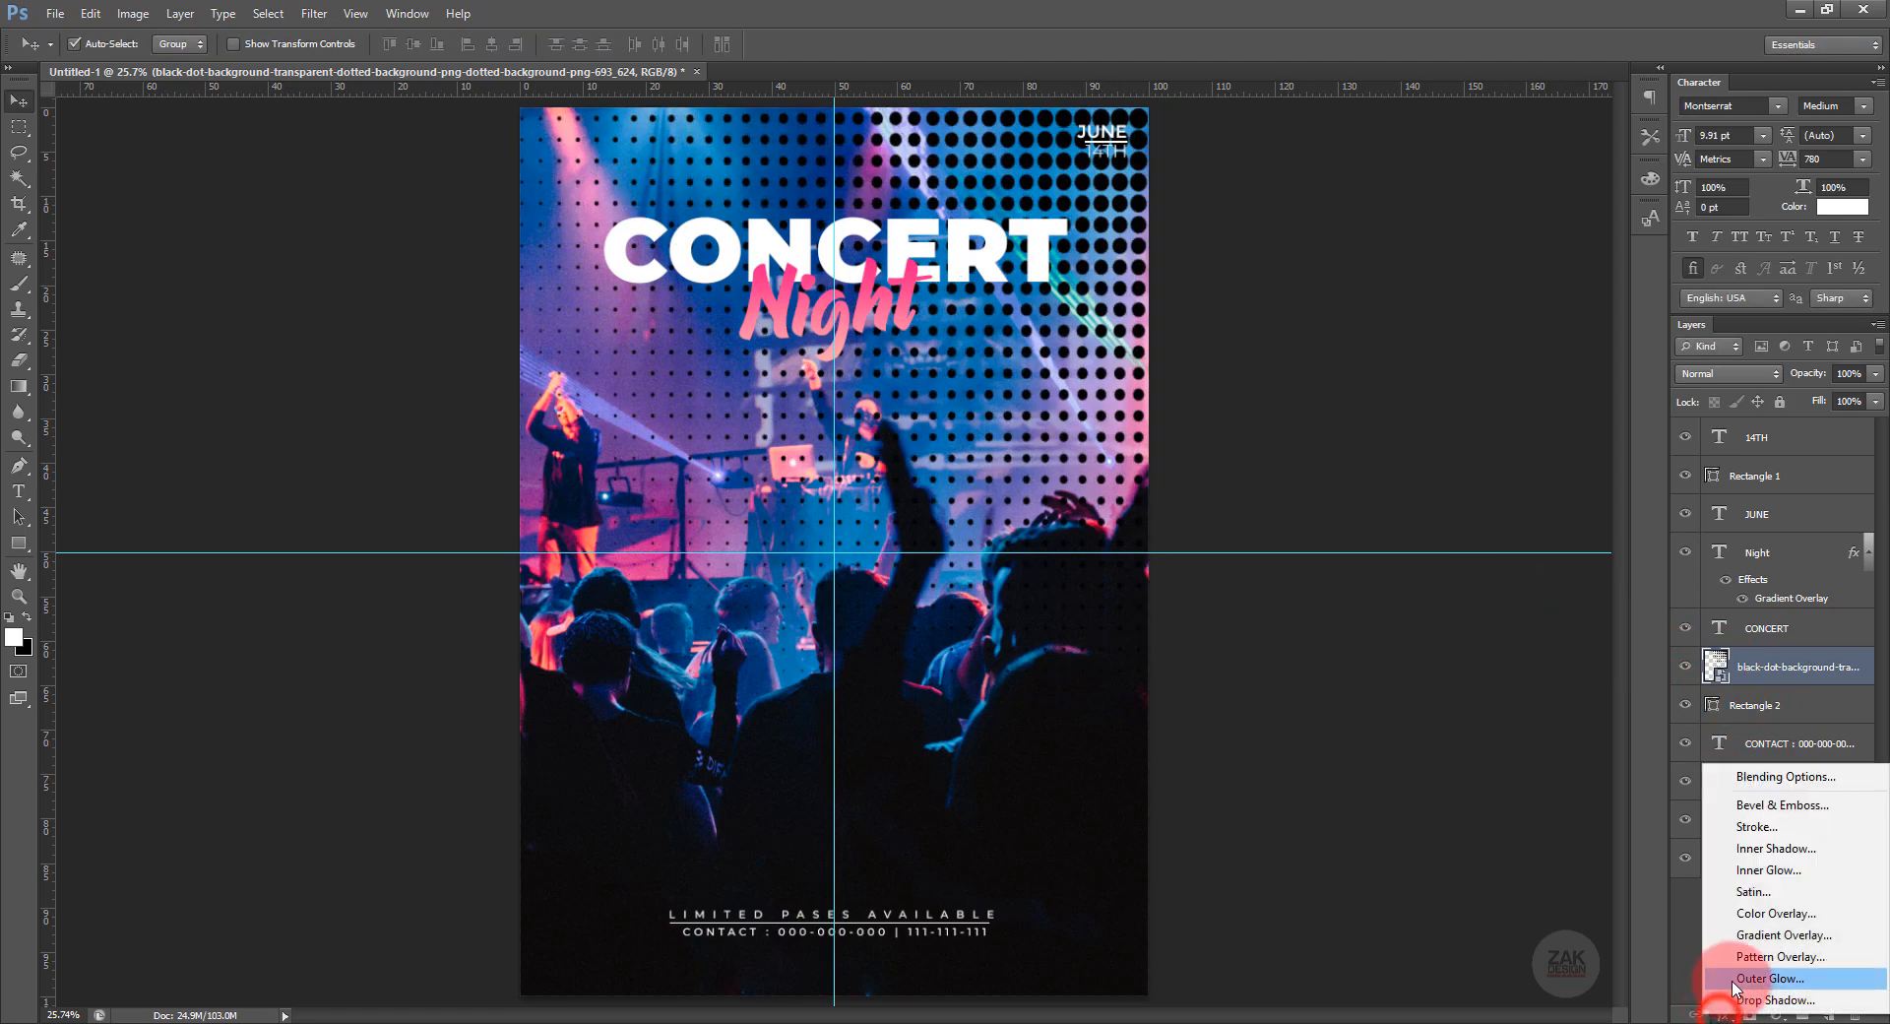
pyautogui.click(1750, 911)
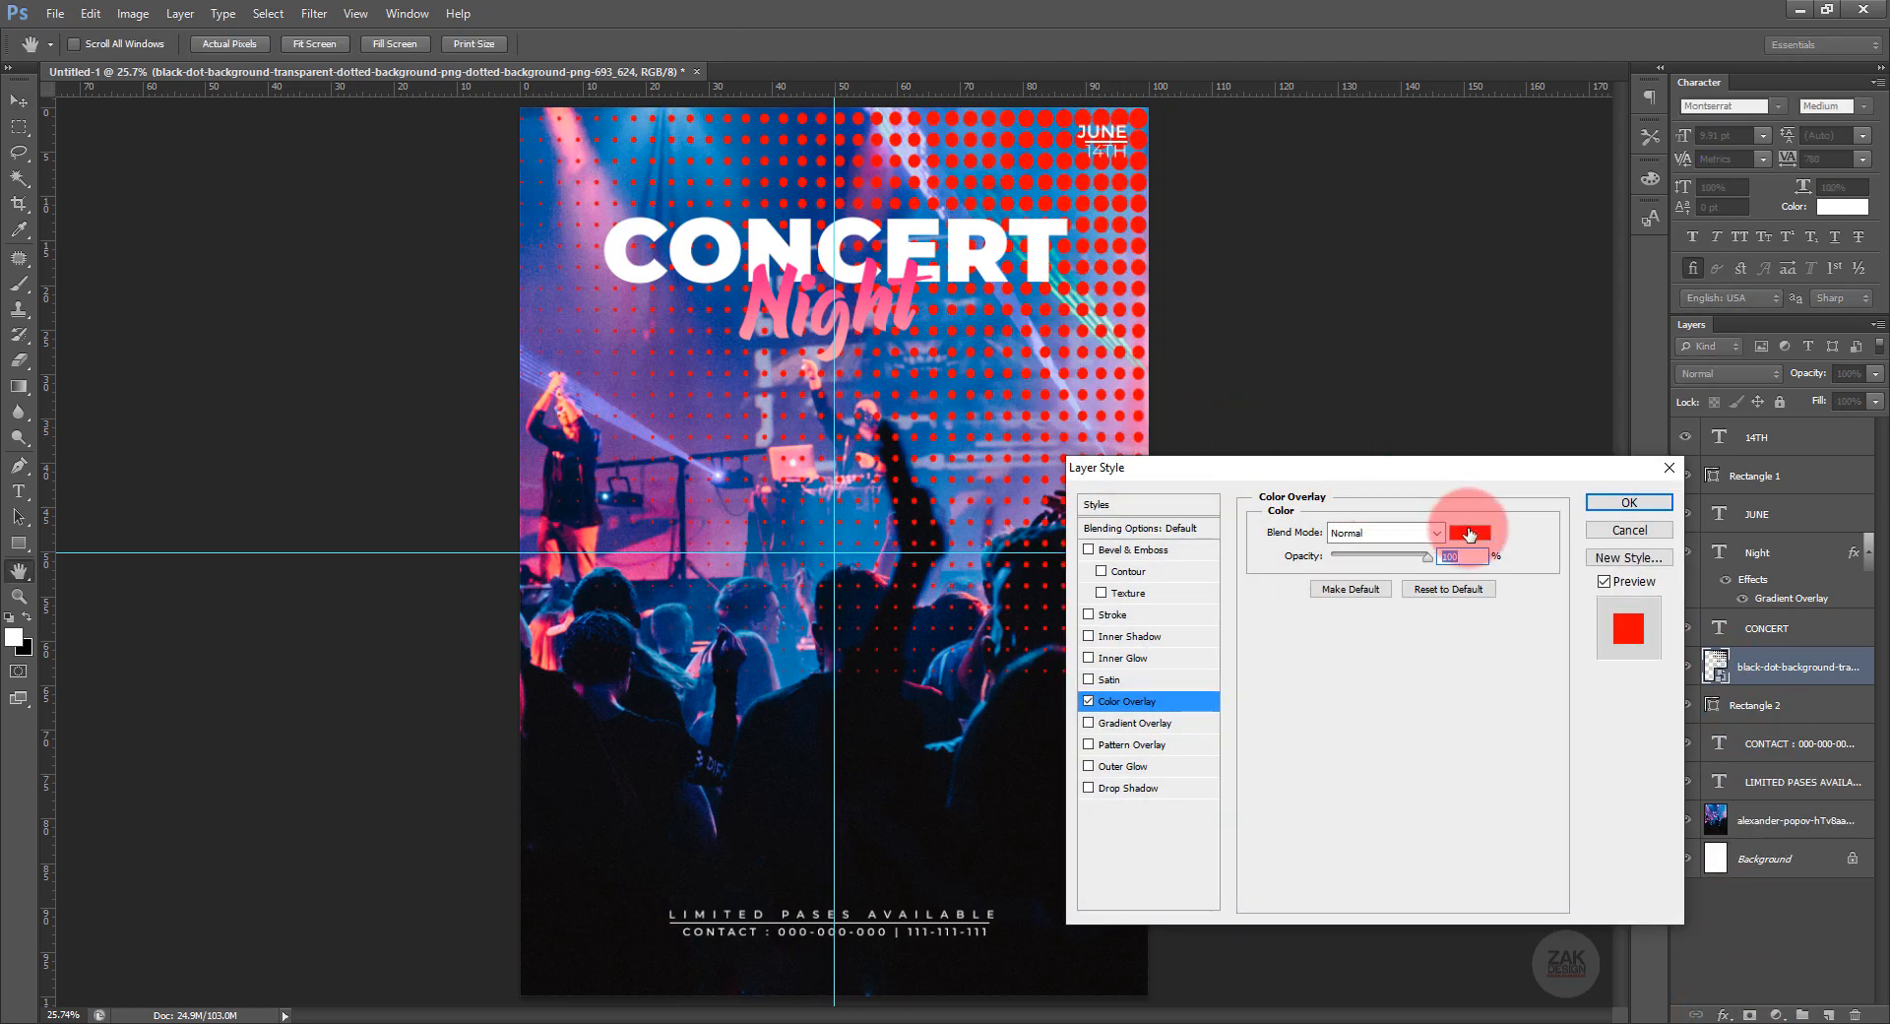
pyautogui.click(1468, 531)
pyautogui.click(890, 587)
pyautogui.click(1376, 576)
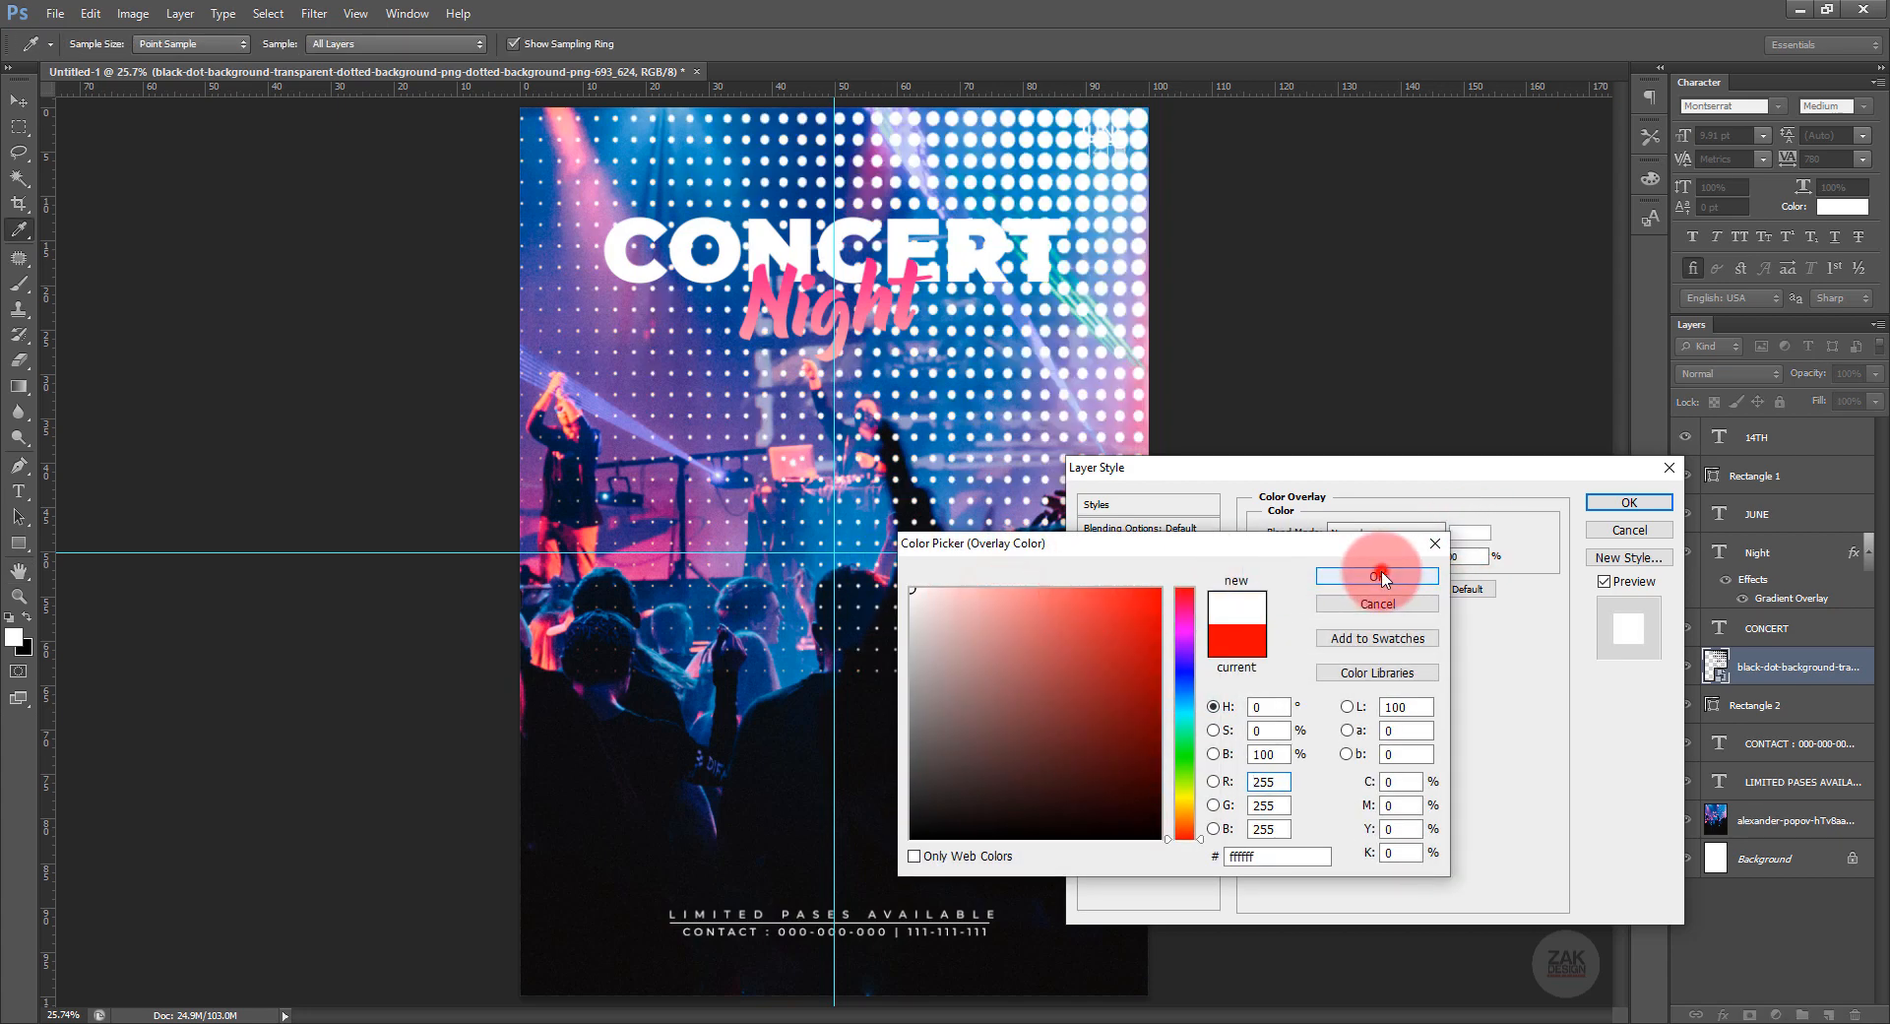
pyautogui.click(1598, 512)
# Move the dot pattern layer directly above the crowd photo layer and set its opacity to 25%.
pyautogui.moveTo(1740, 661); pyautogui.dragTo(1765, 819)
pyautogui.moveTo(1765, 824); pyautogui.dragTo(1764, 832)
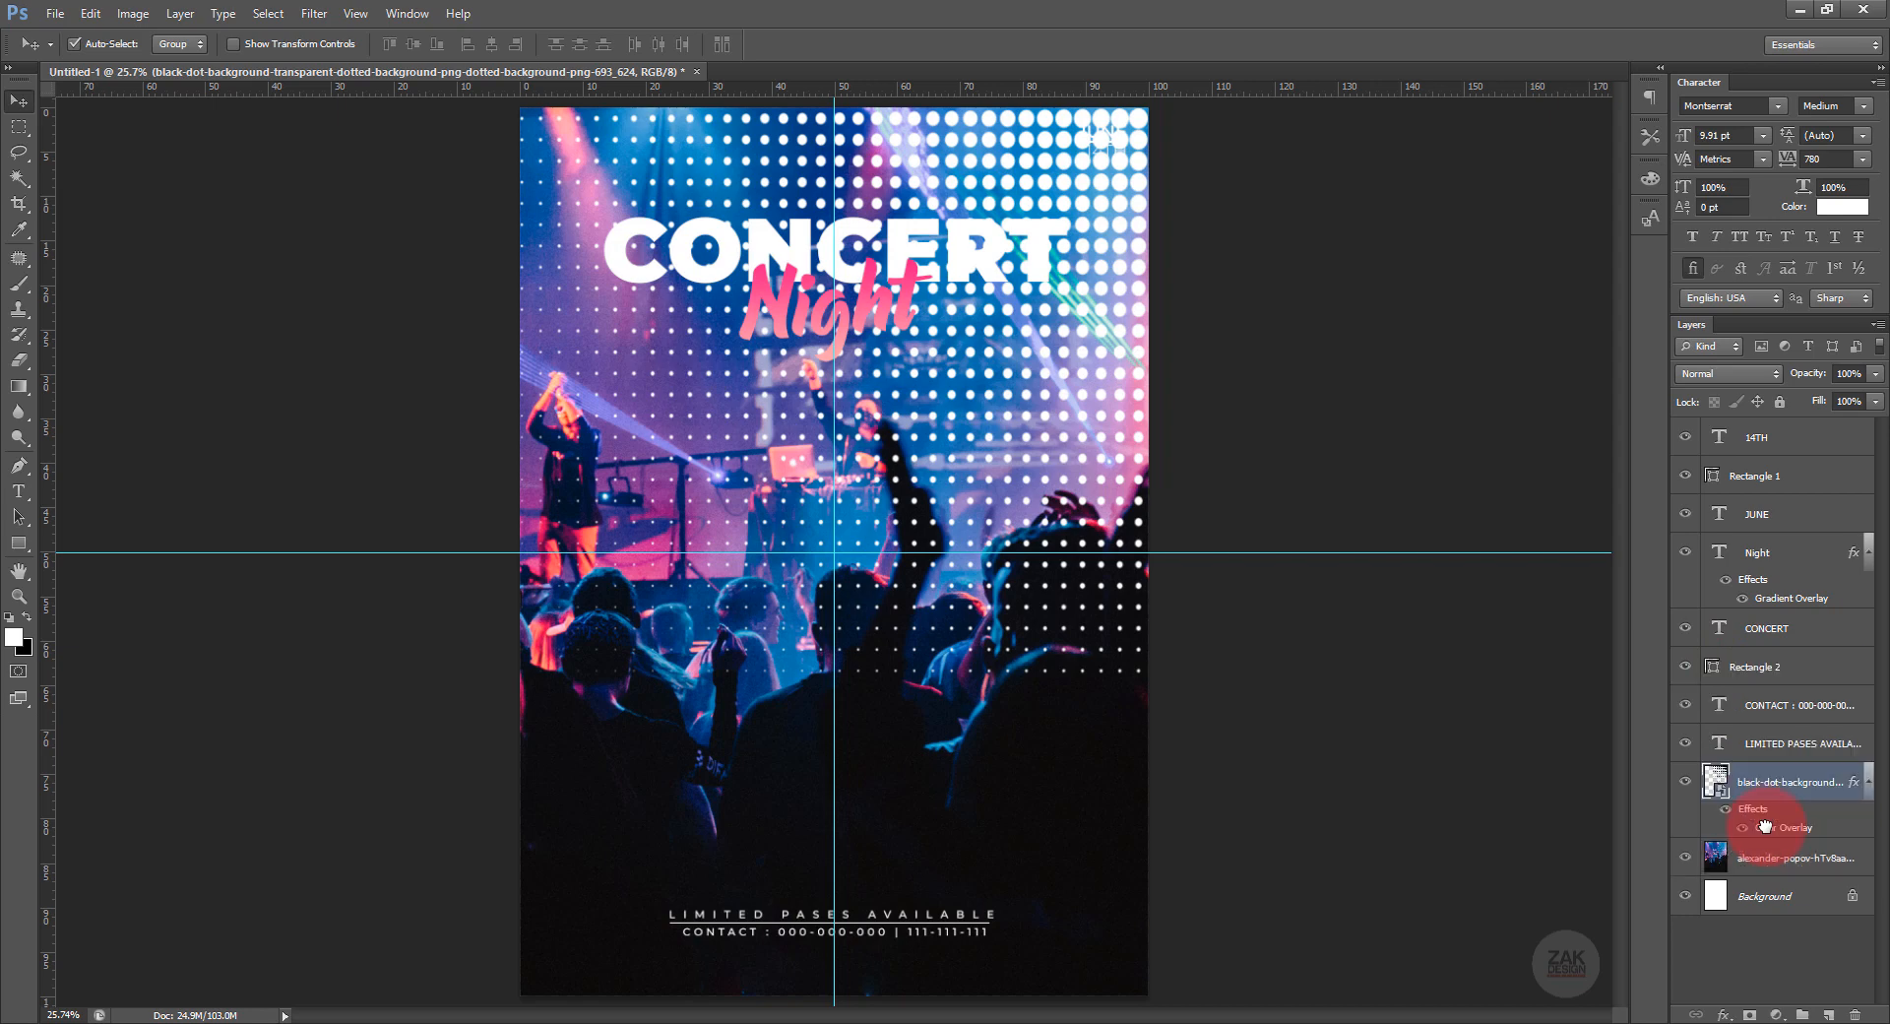
pyautogui.moveTo(1804, 376); pyautogui.dragTo(1729, 383)
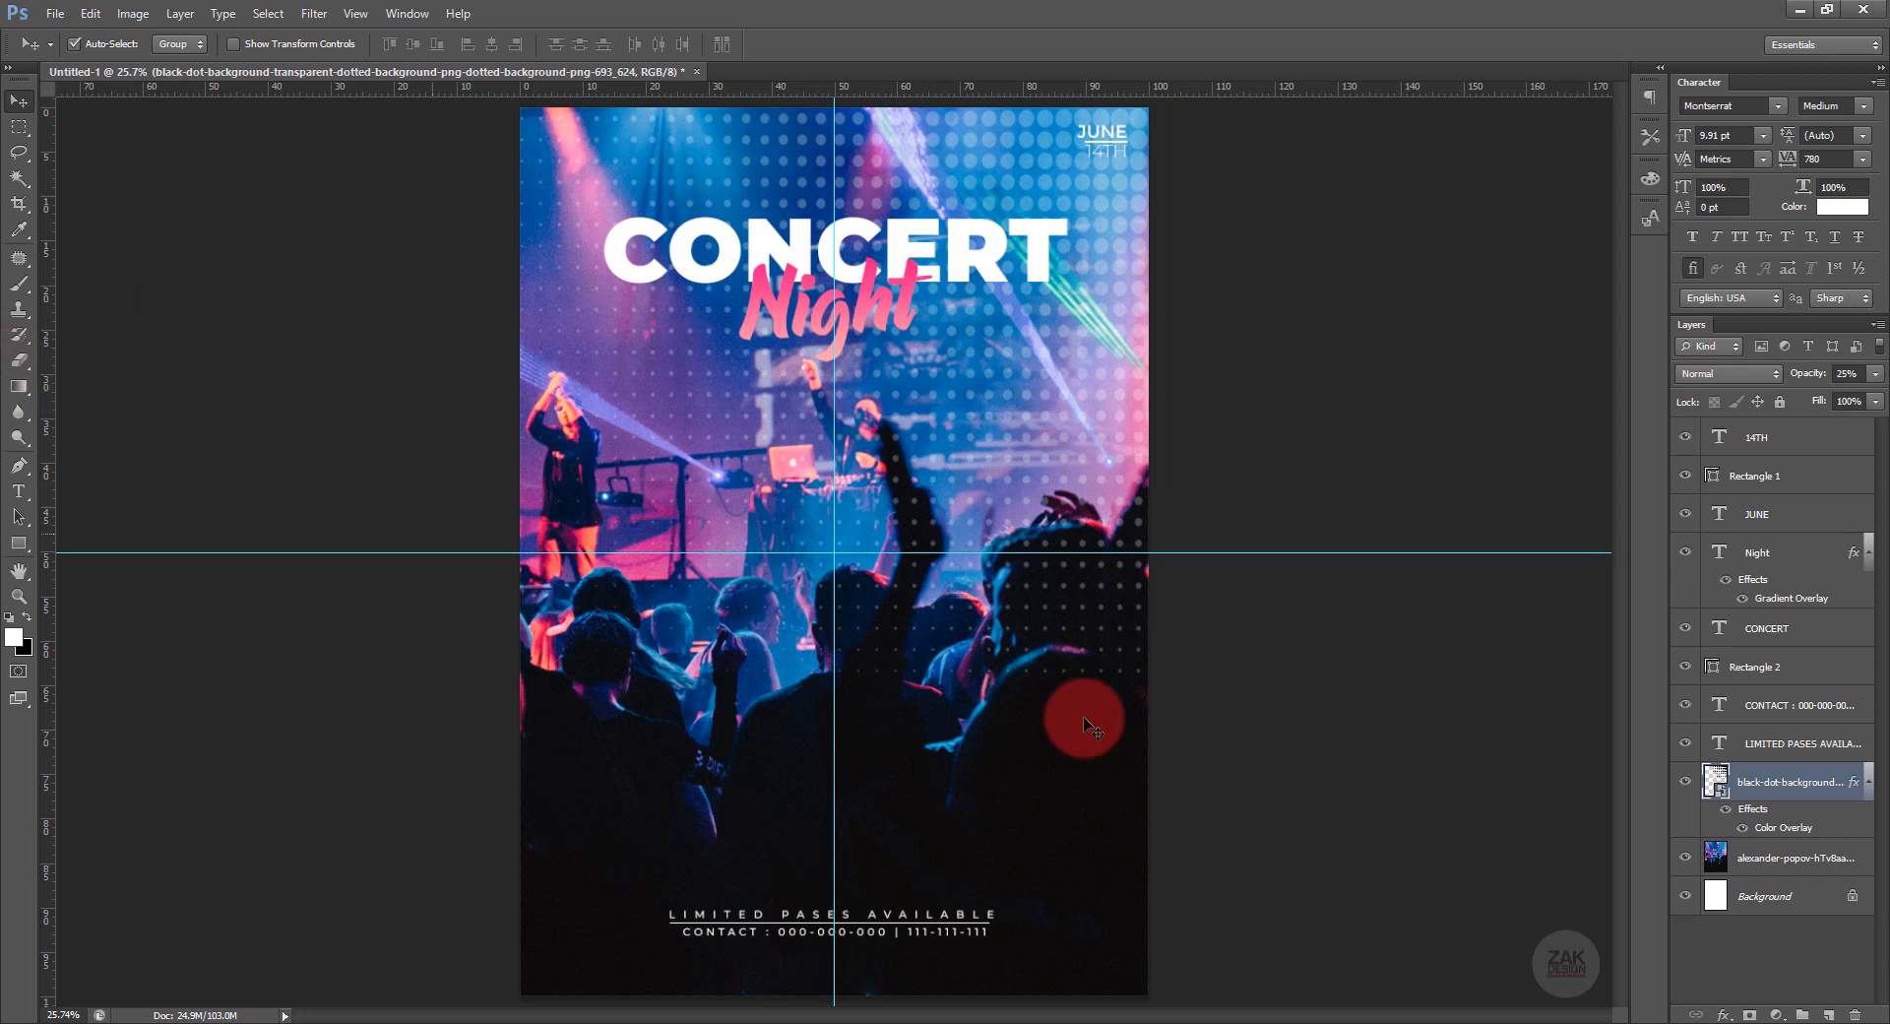
# Add a layer mask to the dot pattern layer and fade it with a Black, White linear gradient running from the poster's lower left to its upper-right corner.
pyautogui.click(1749, 1014)
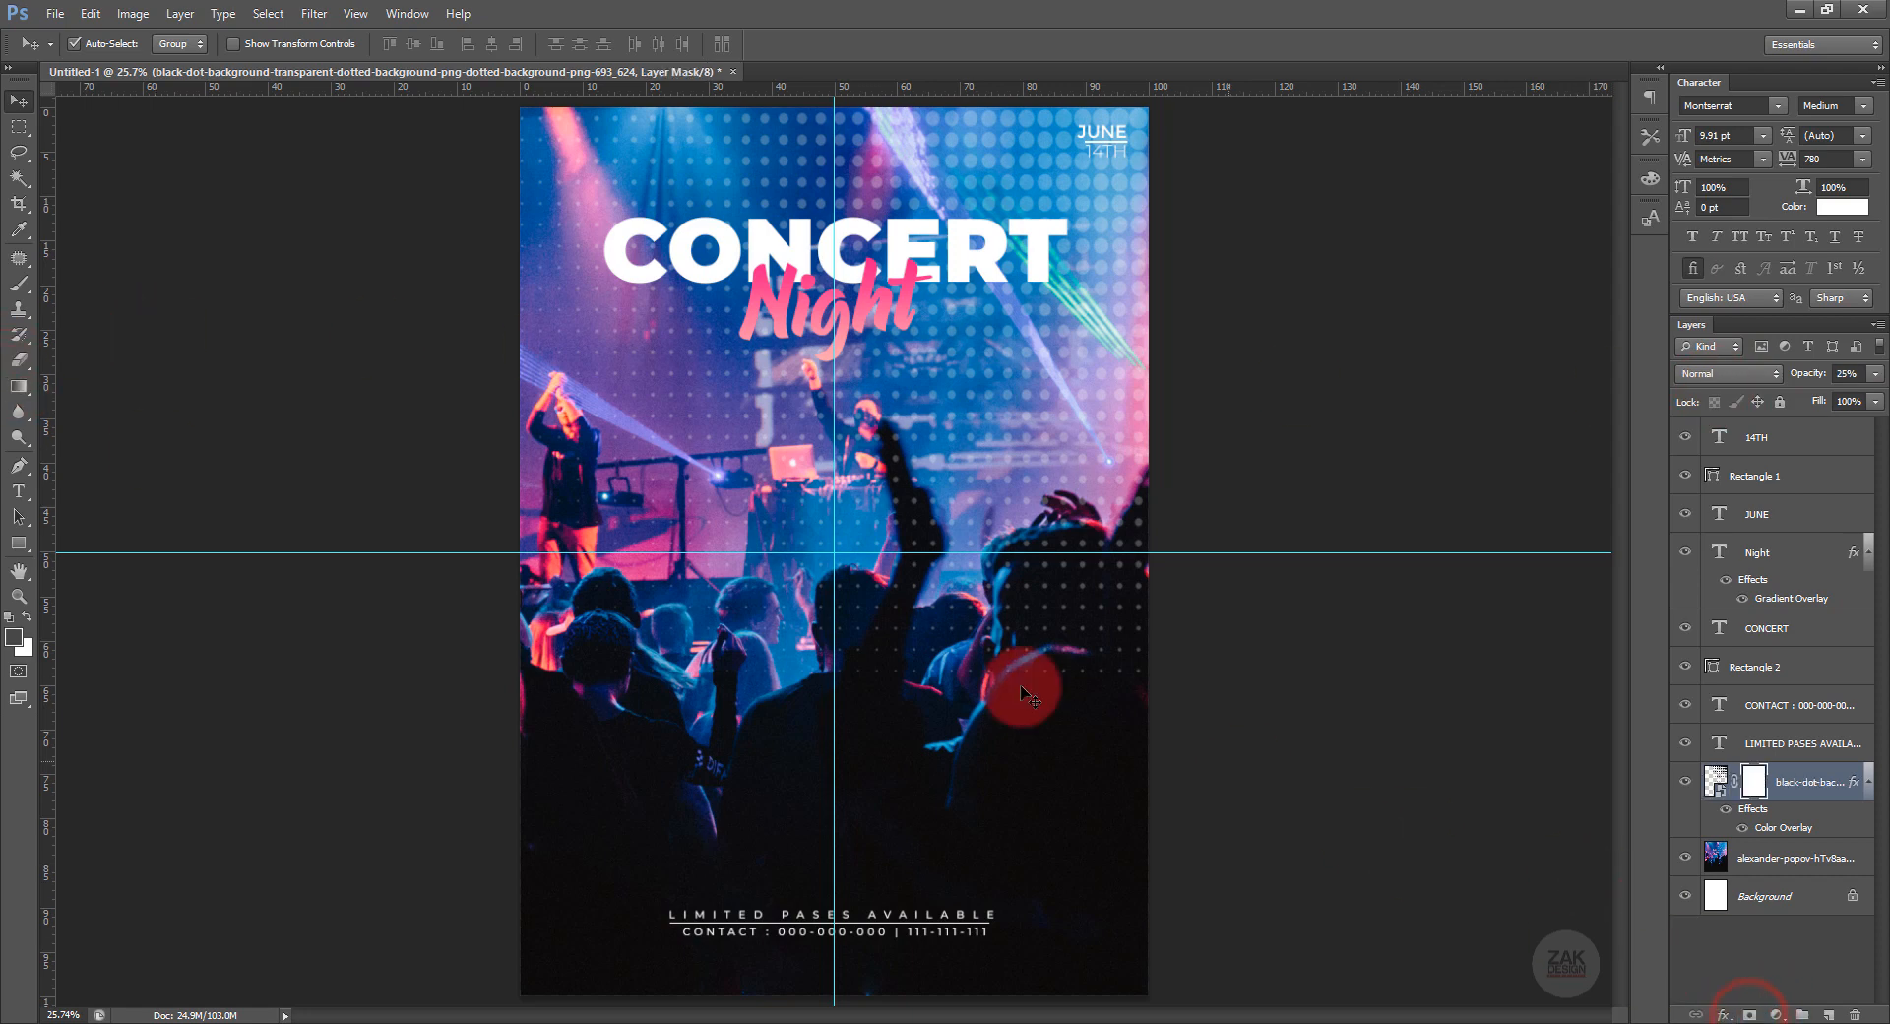
pyautogui.click(20, 387)
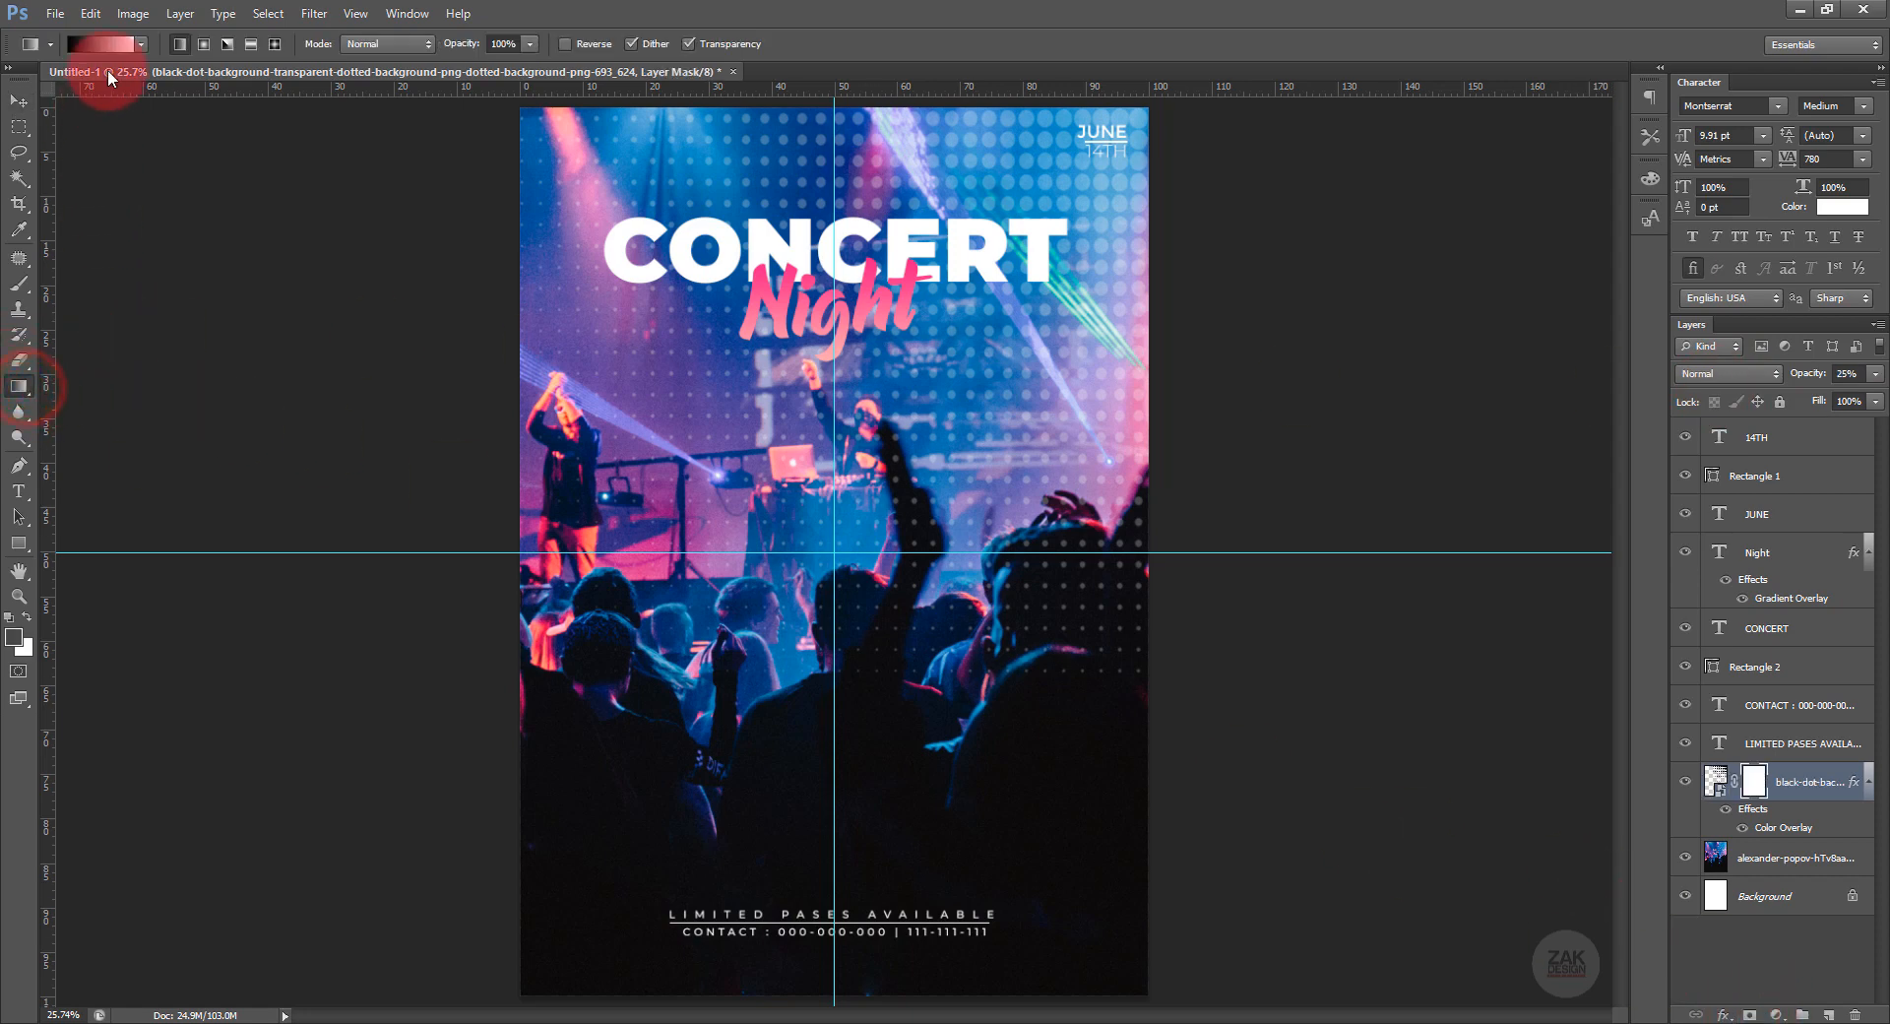
pyautogui.click(106, 43)
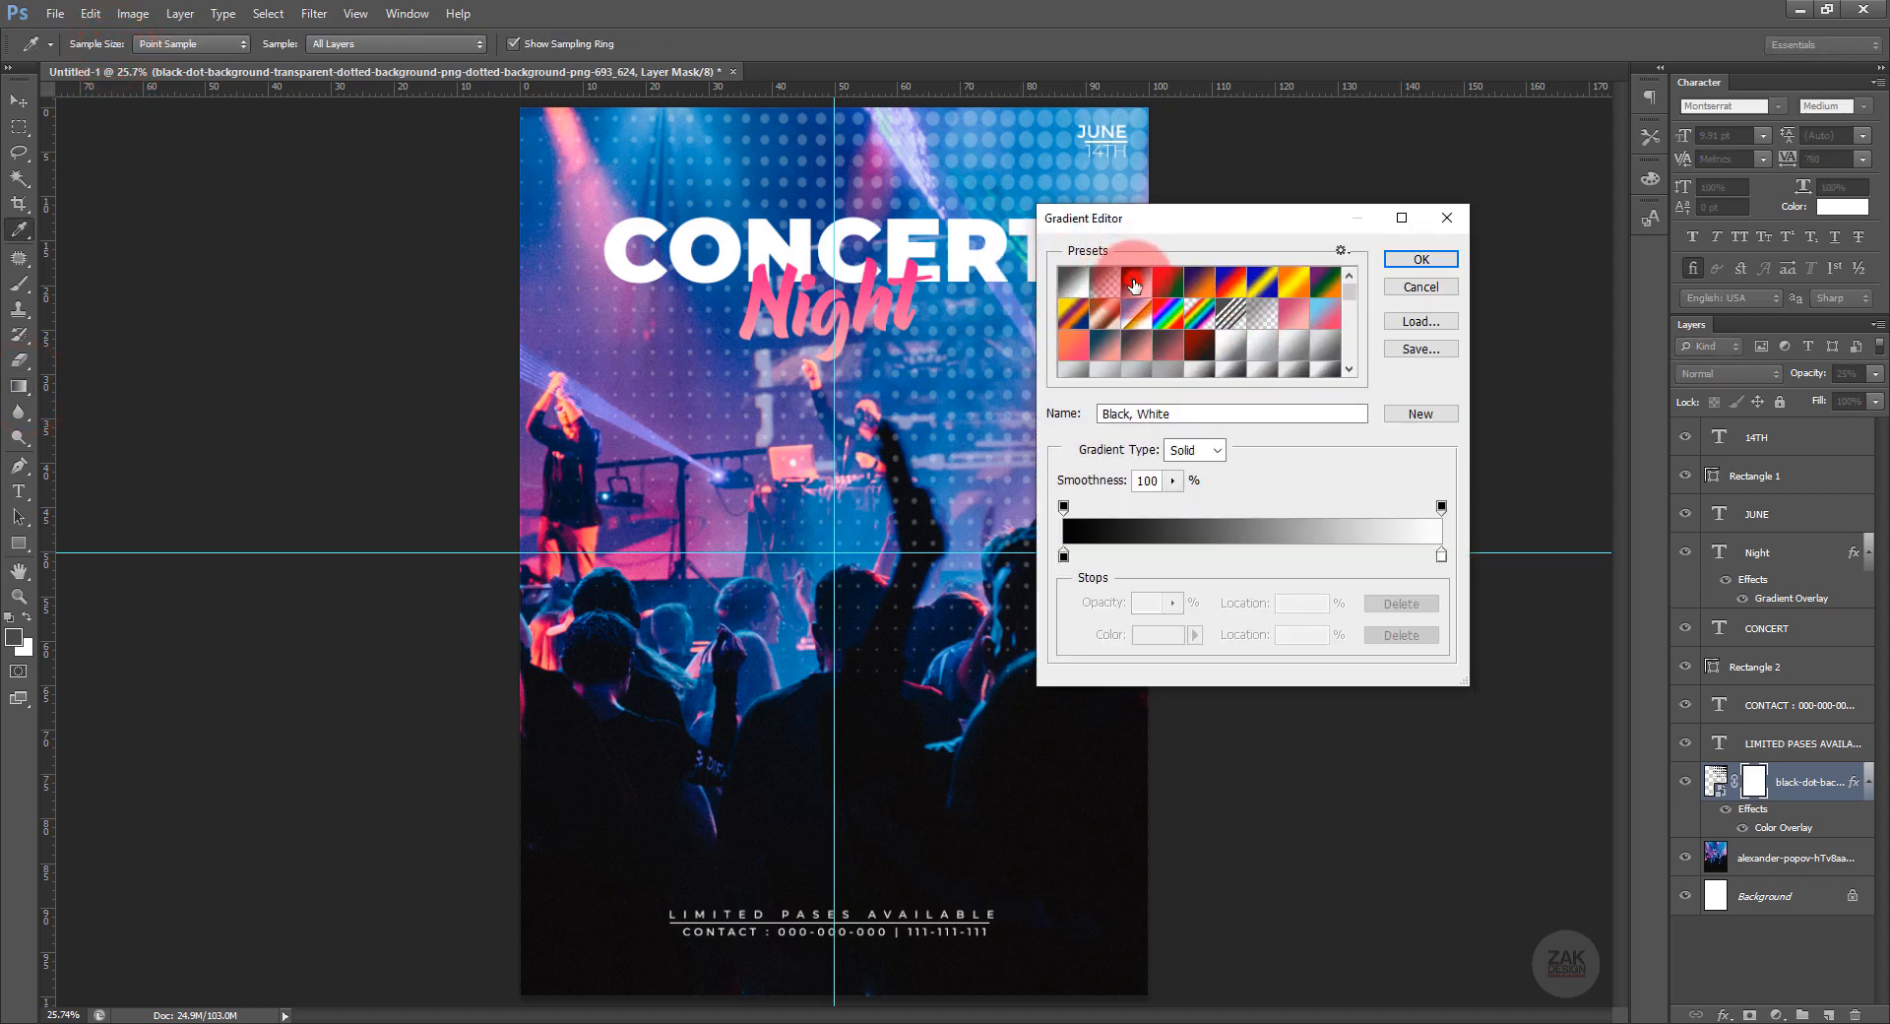
pyautogui.click(1417, 259)
pyautogui.moveTo(696, 800); pyautogui.dragTo(1108, 118)
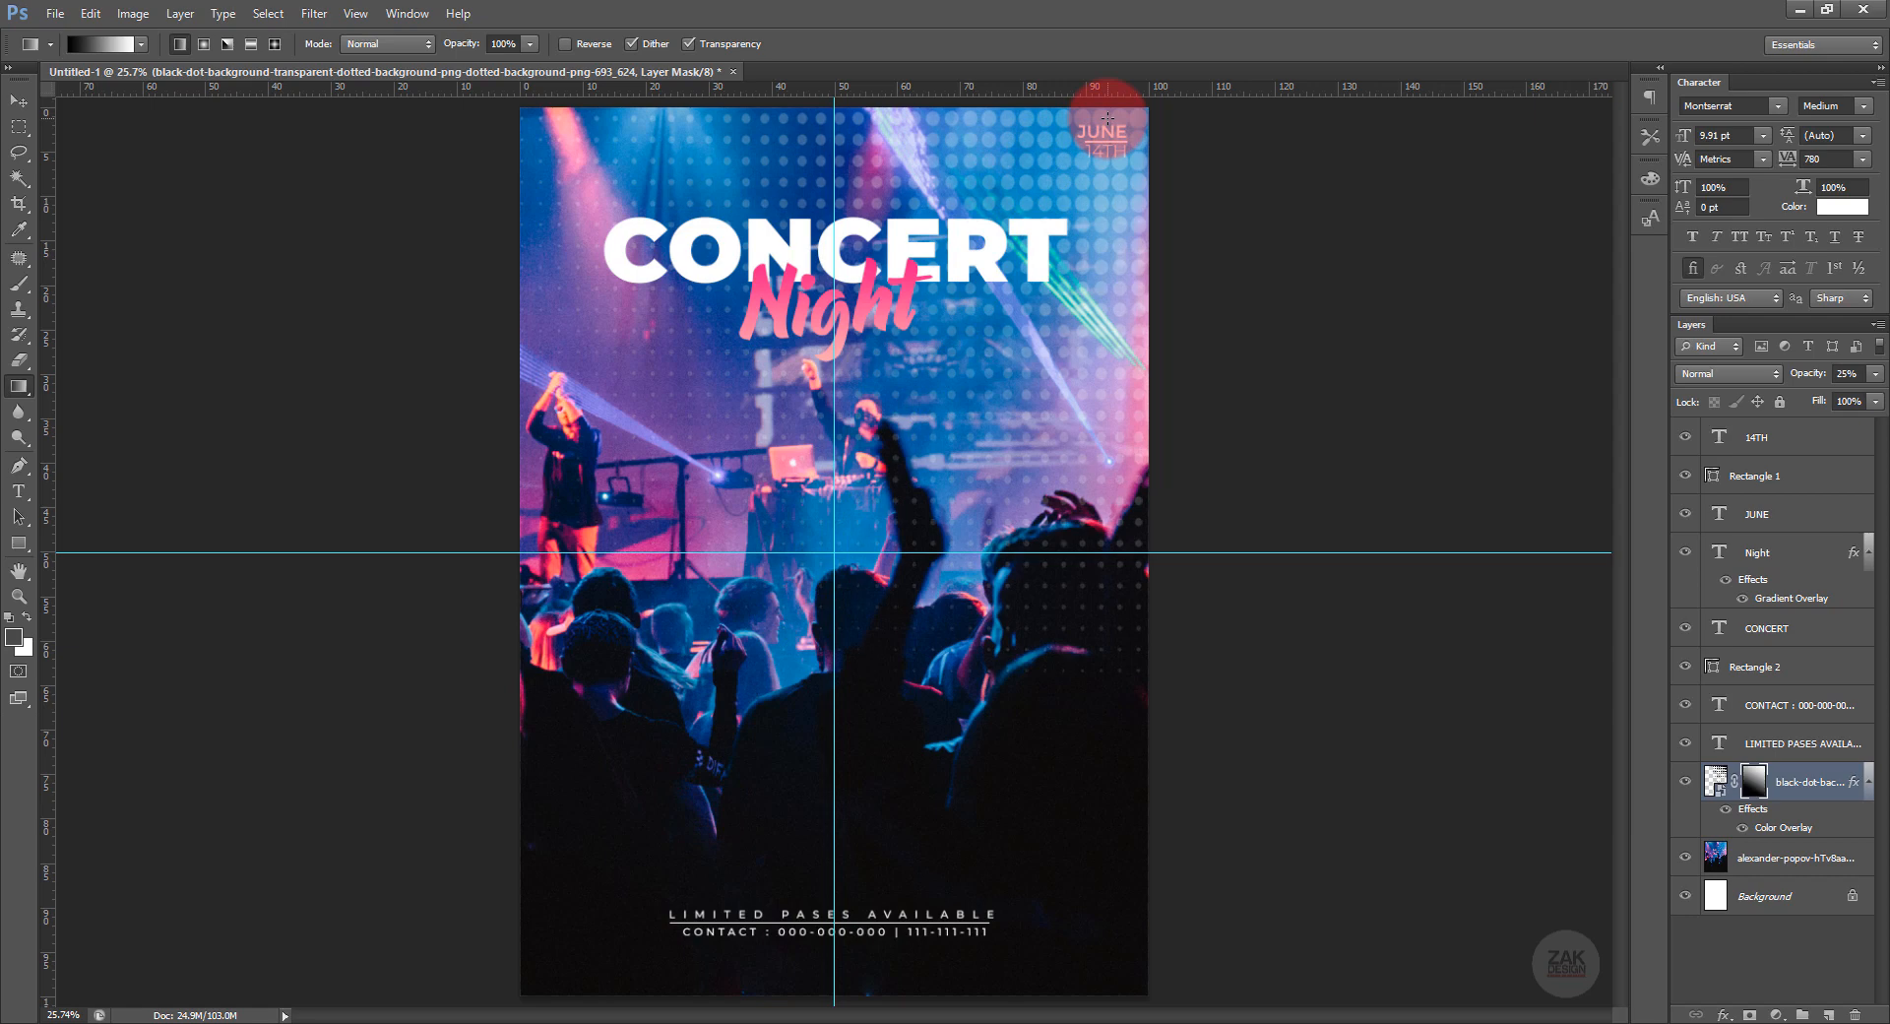
pyautogui.moveTo(736, 781); pyautogui.dragTo(1126, 92)
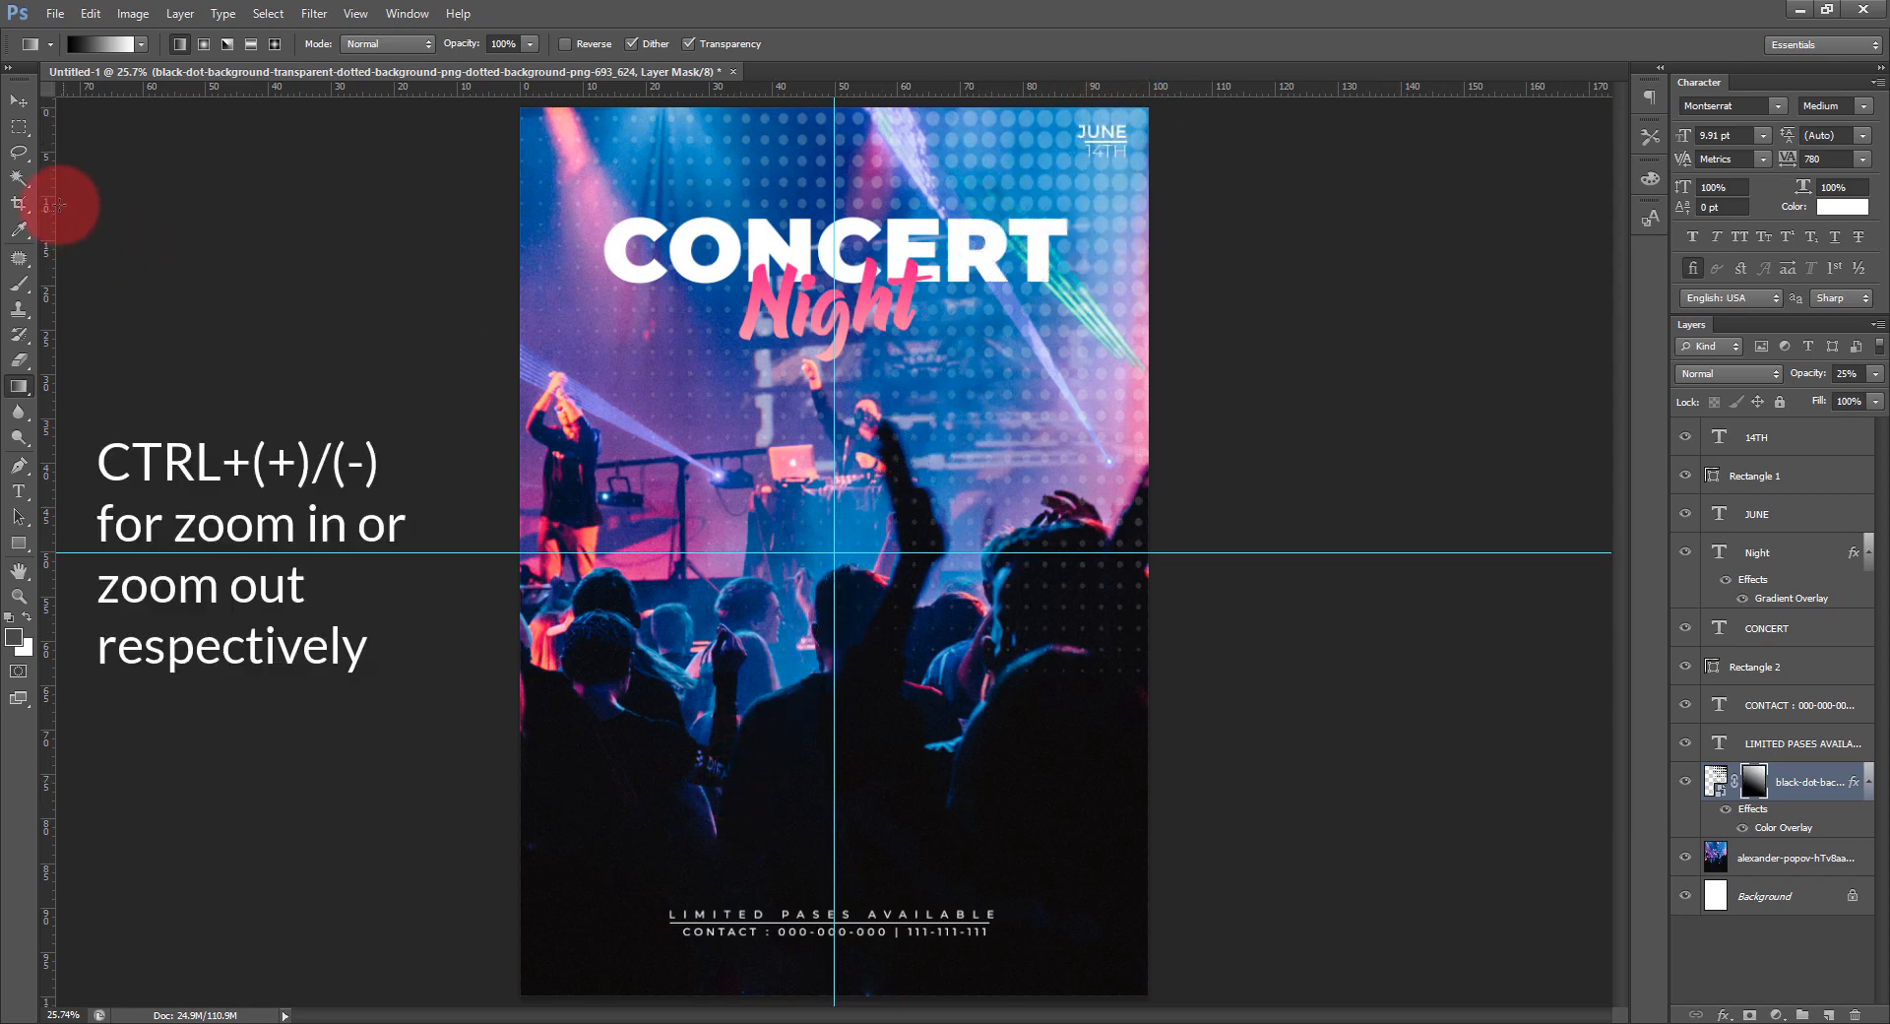
pyautogui.click(19, 101)
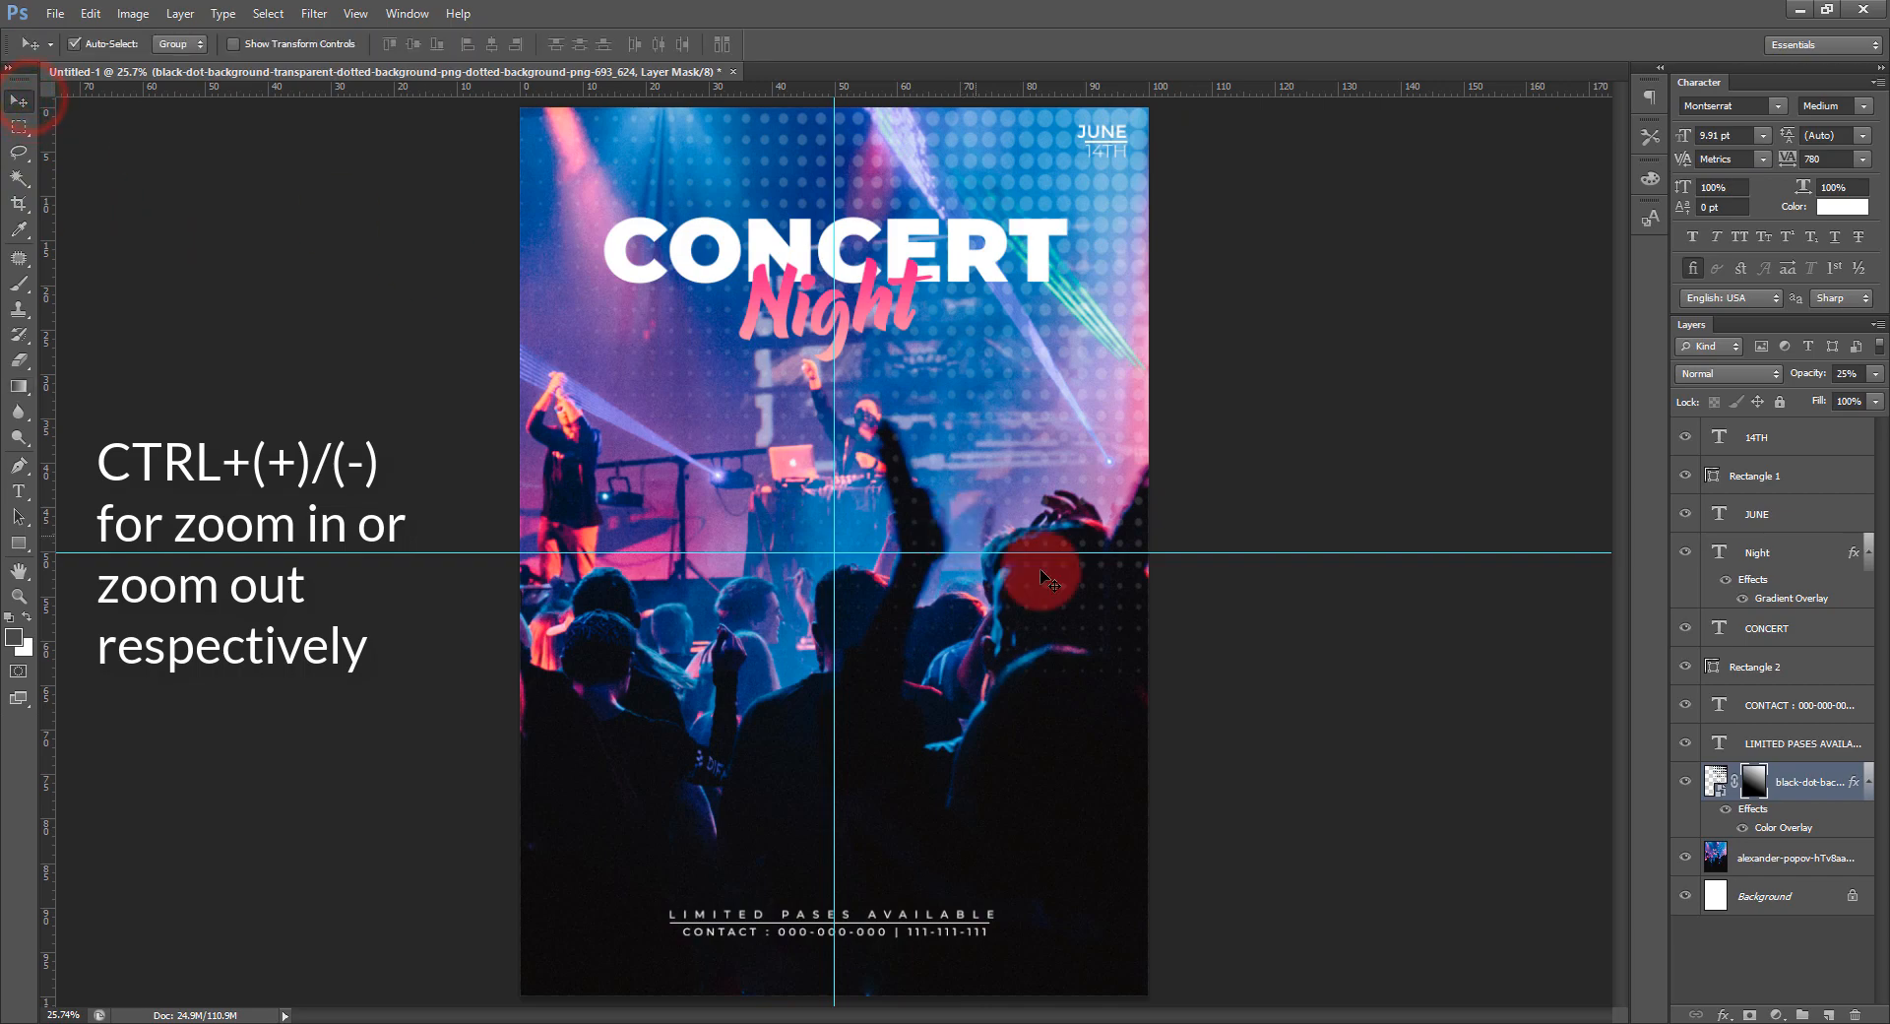
pyautogui.hotkey('ctrl', '-')
pyautogui.hotkey('ctrl', '-')
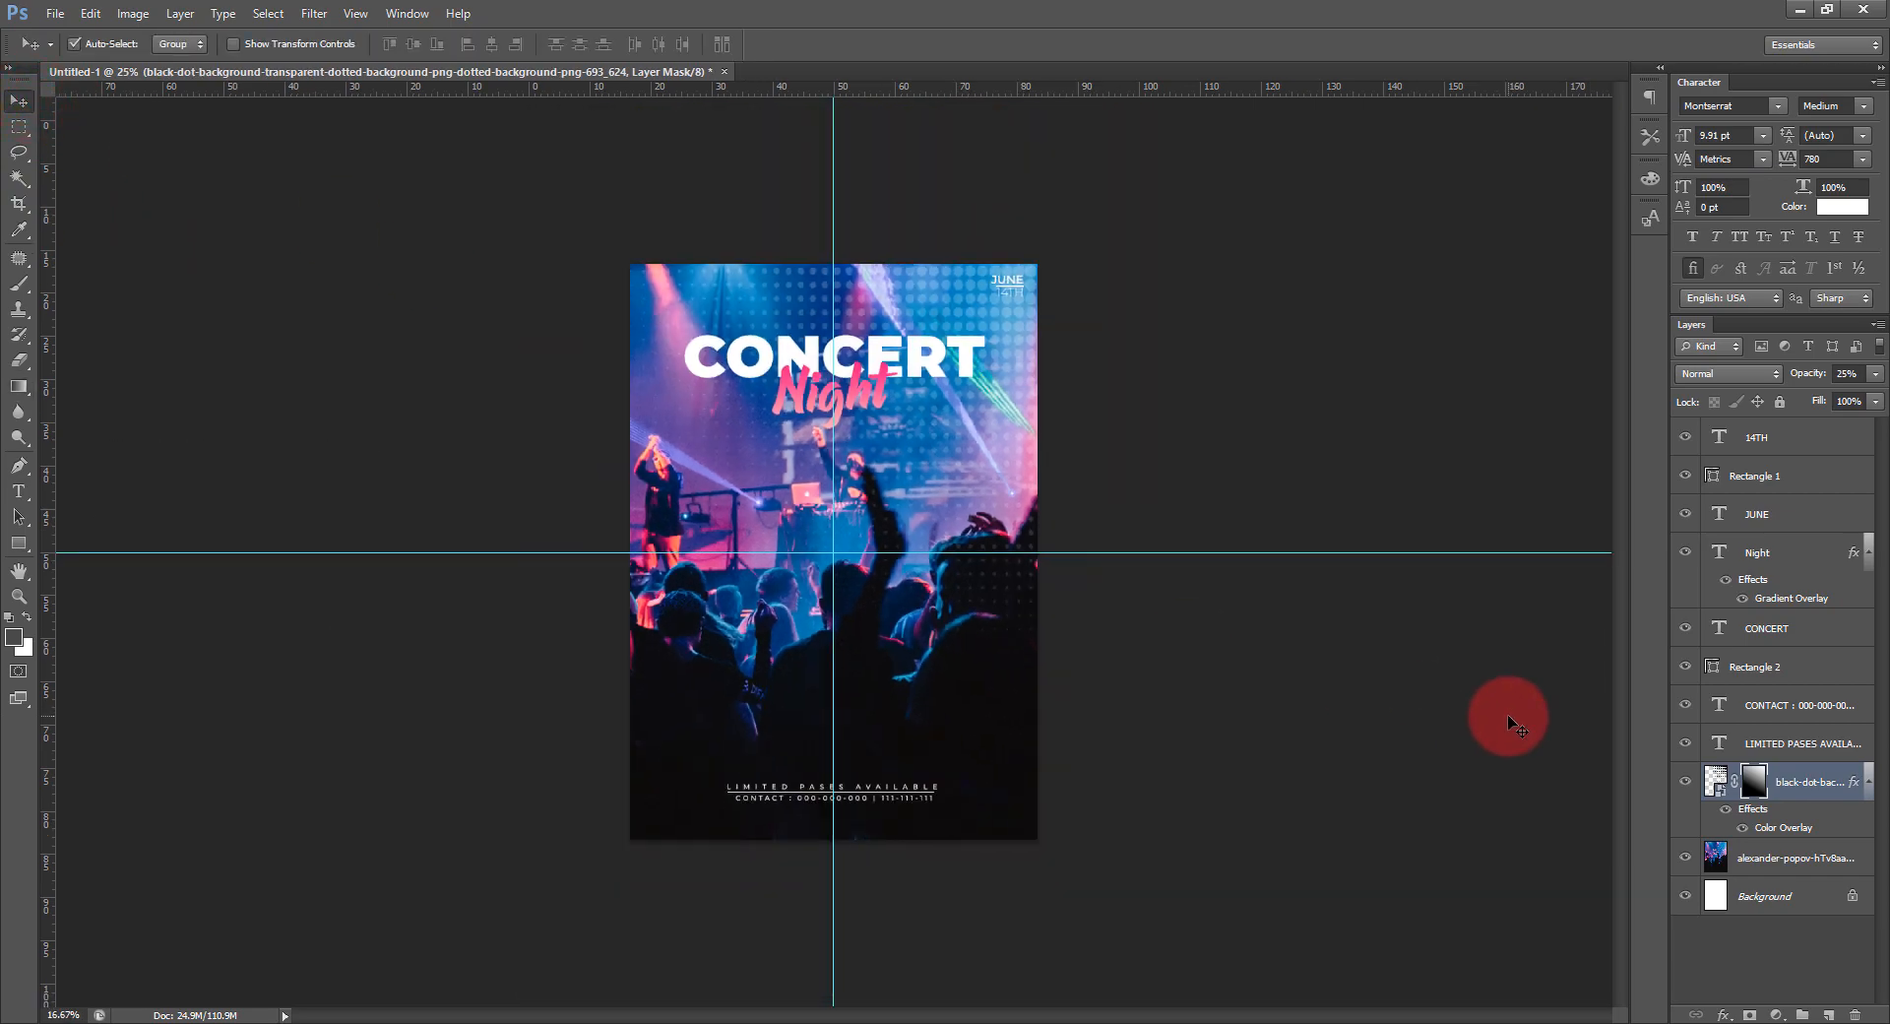